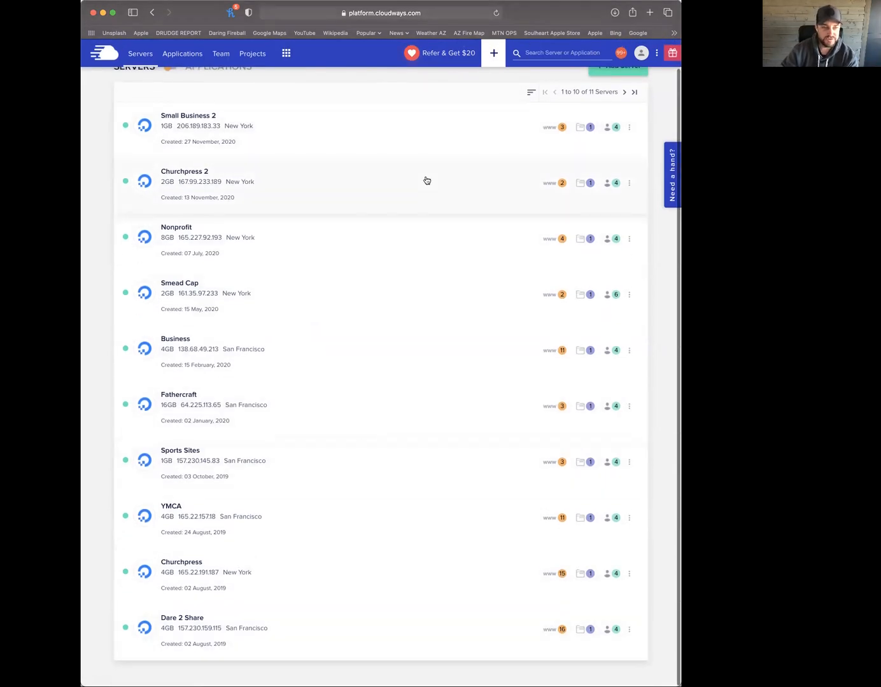
# Check the applications on the Small Business 2, Fathercraft and Dare 2 Share servers
pyautogui.click(547, 129)
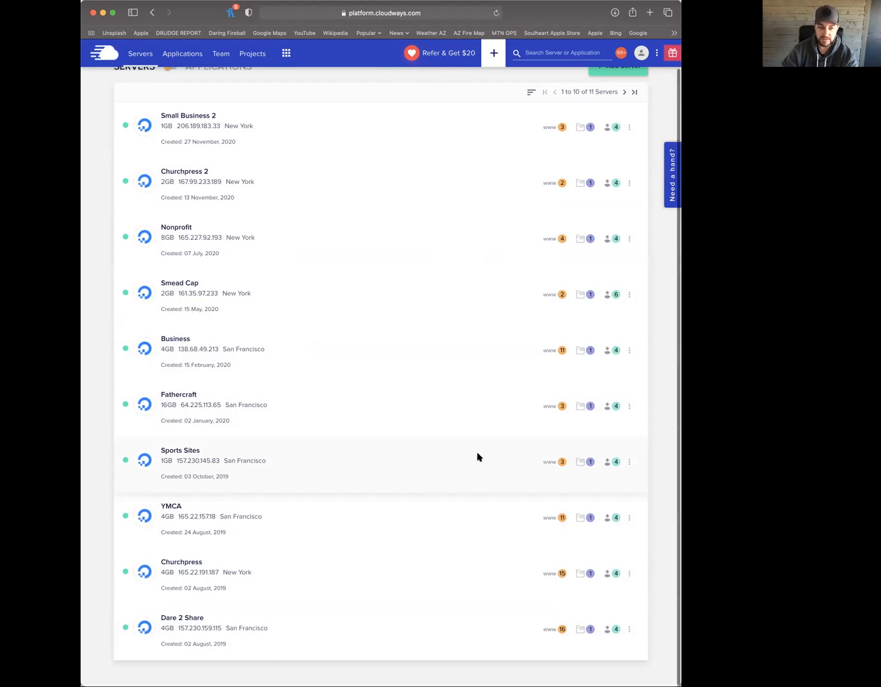
pyautogui.click(550, 408)
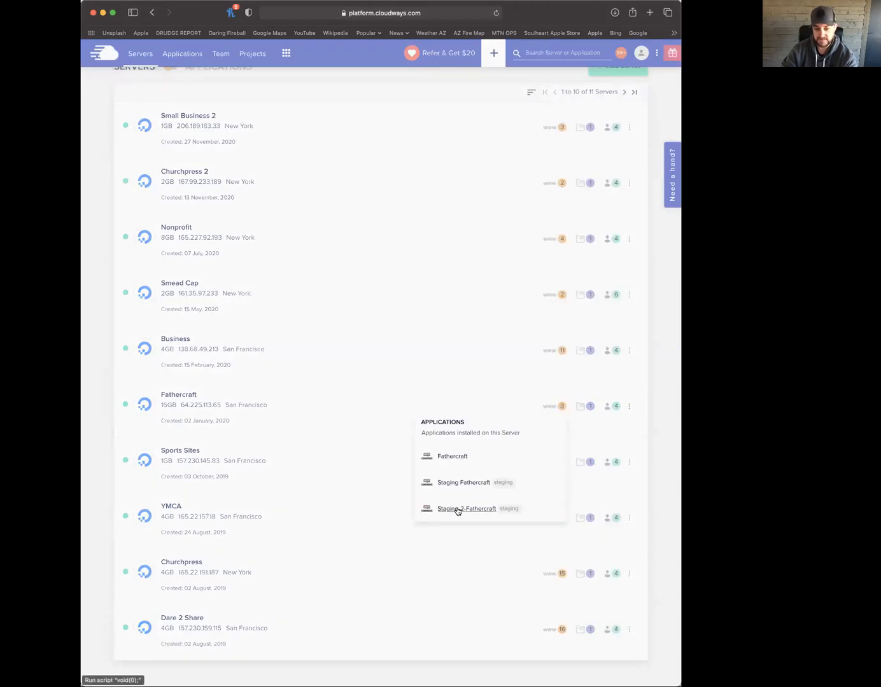
pyautogui.click(477, 352)
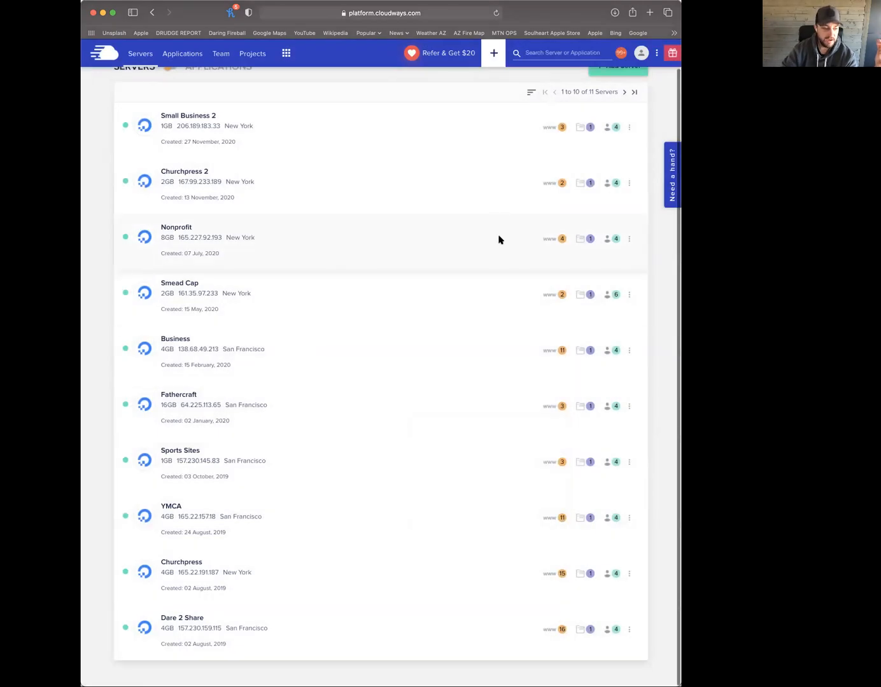
pyautogui.click(551, 630)
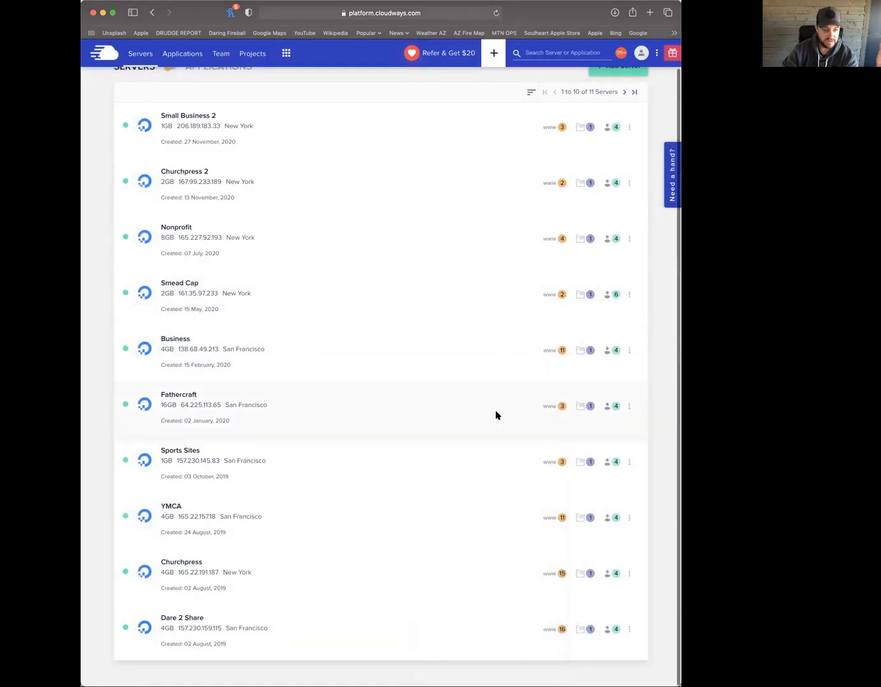
pyautogui.moveTo(551, 409)
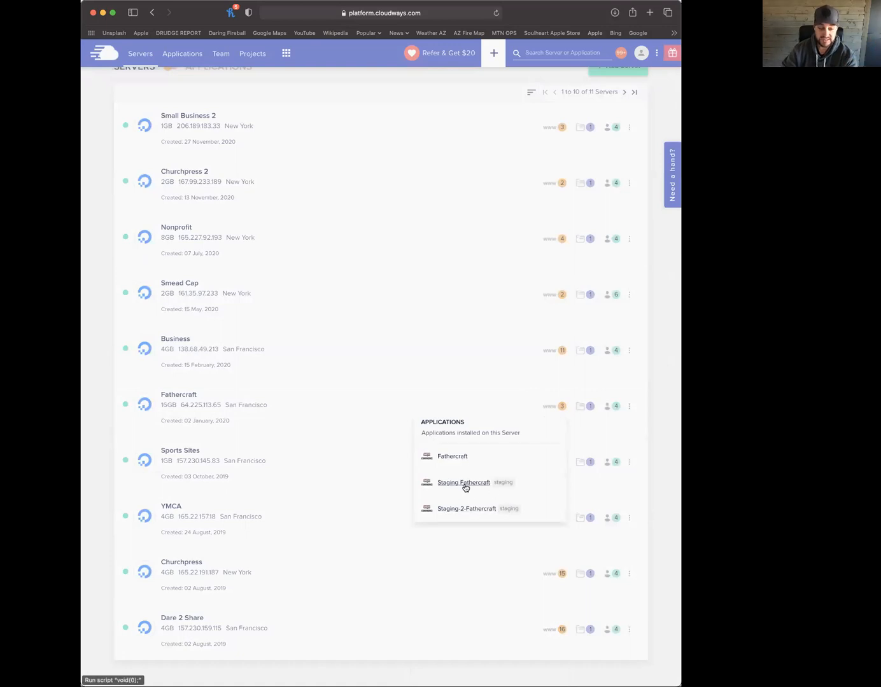
pyautogui.click(458, 360)
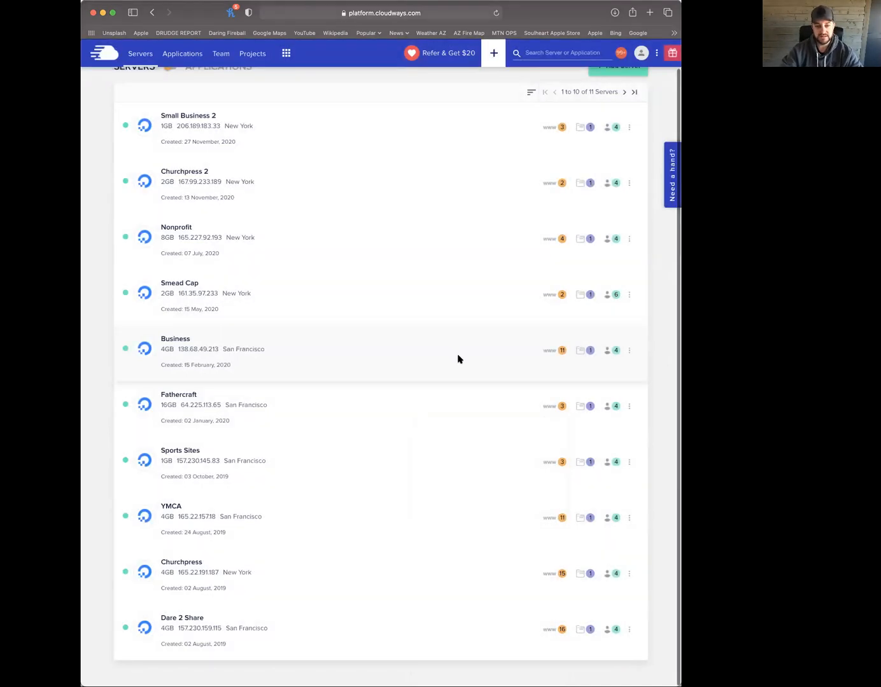
# Review Smead Cap's applications, then open the Smead Cap server's management page
pyautogui.scroll(1, 337, 131)
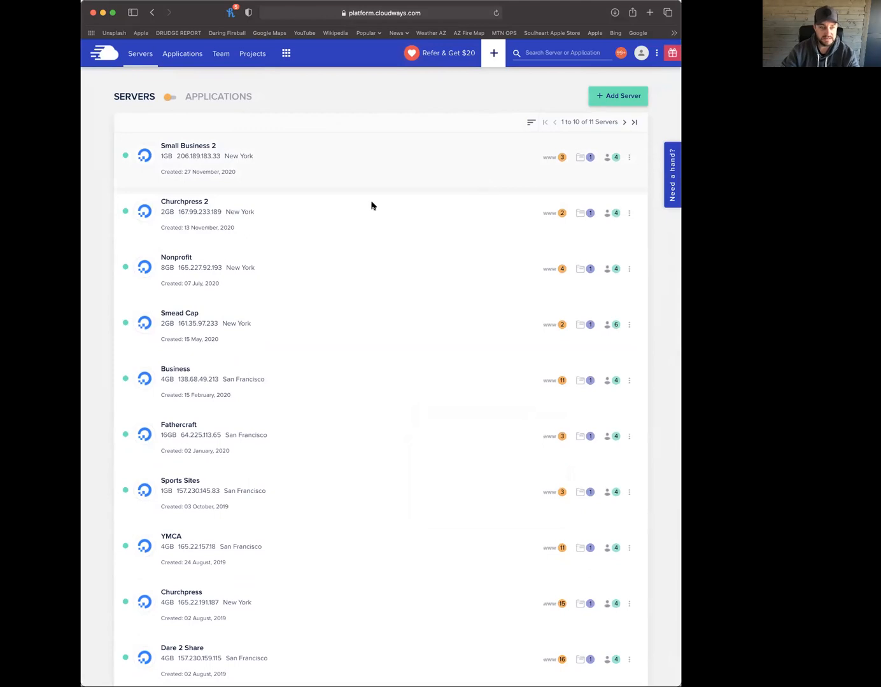
pyautogui.click(552, 328)
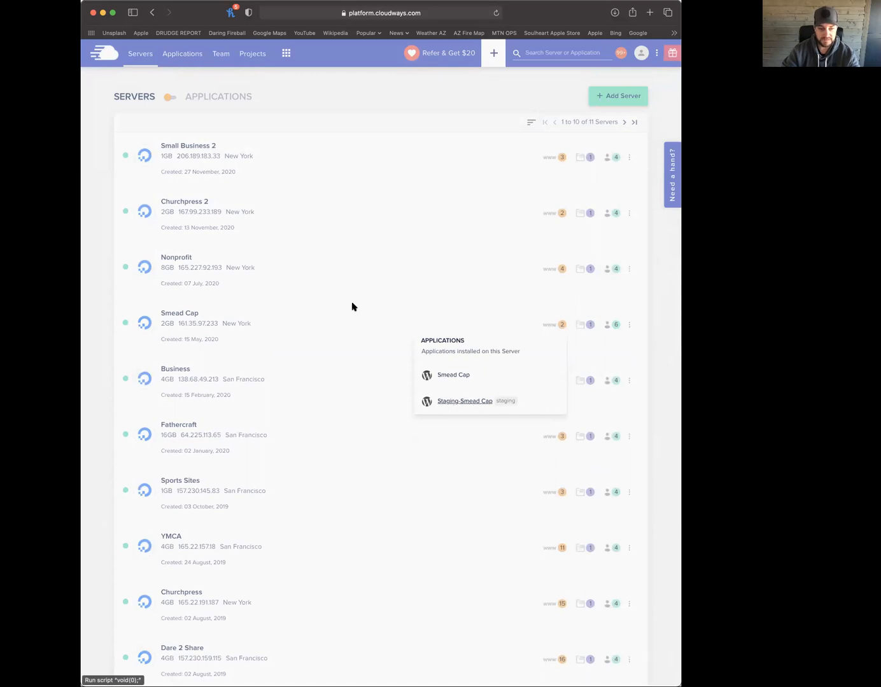
pyautogui.click(318, 278)
pyautogui.click(249, 334)
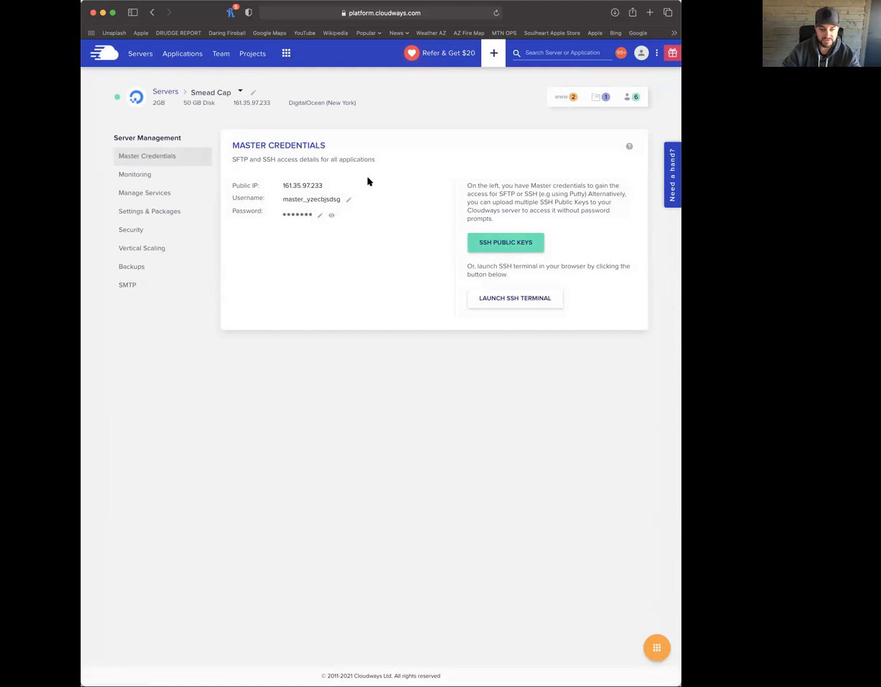
pyautogui.moveTo(657, 654)
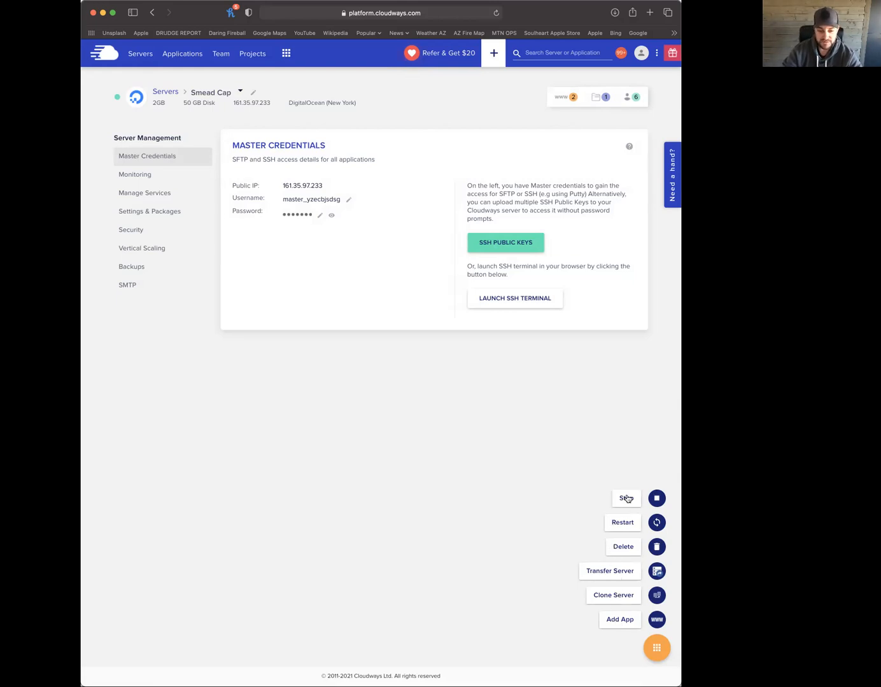
# Add a new WordPress Version 5.6 application named 'Smead Cap - New'
pyautogui.click(617, 624)
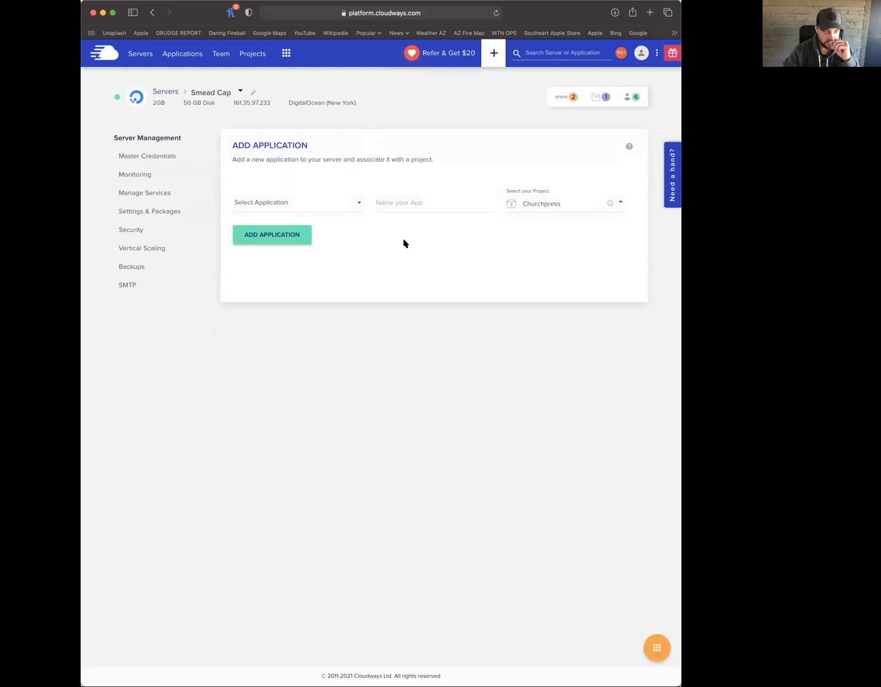
pyautogui.click(312, 205)
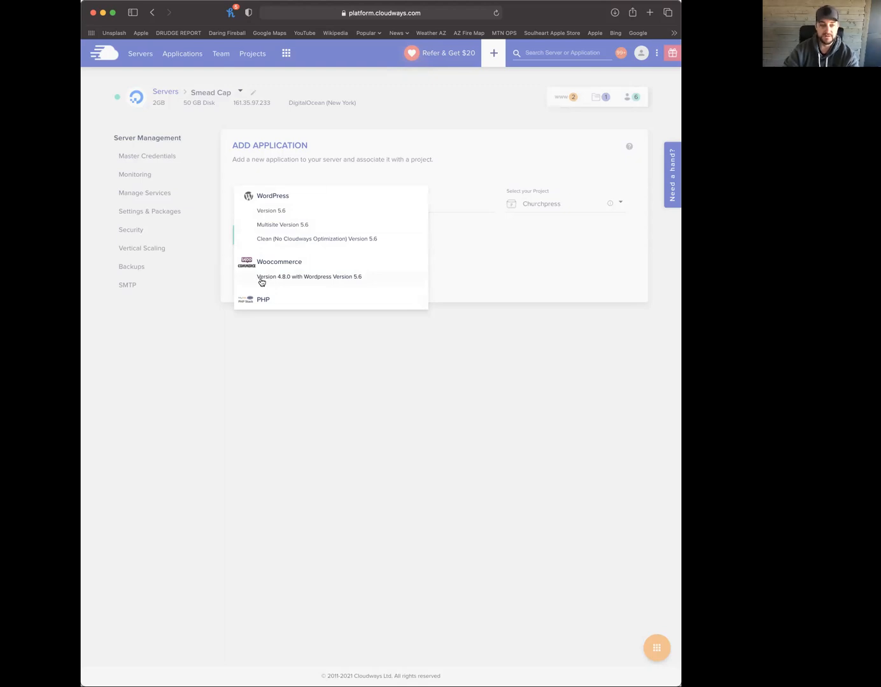
pyautogui.click(270, 210)
pyautogui.click(406, 201)
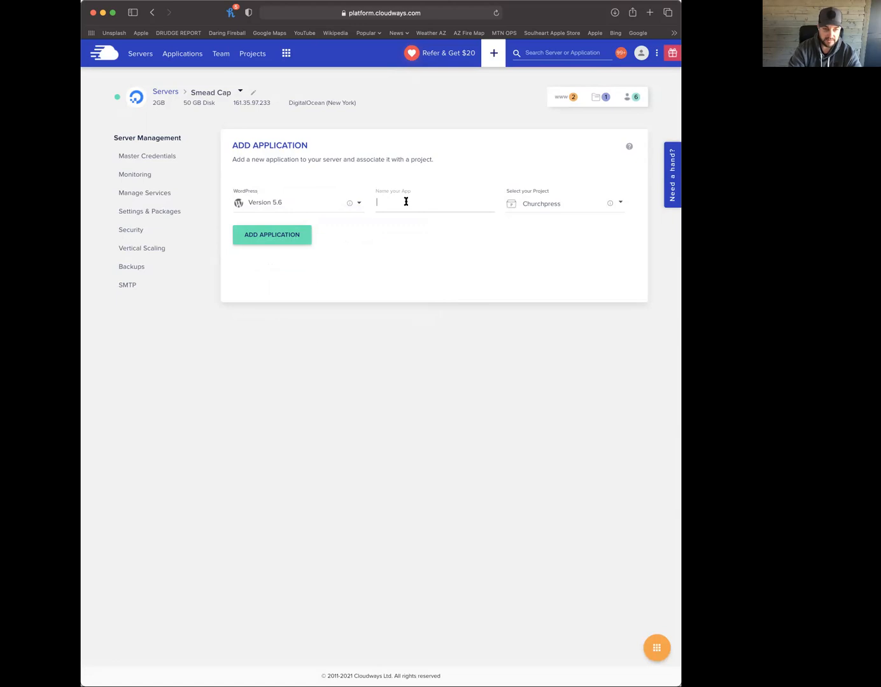
pyautogui.write('Ne')
pyautogui.write('mead Cap -')
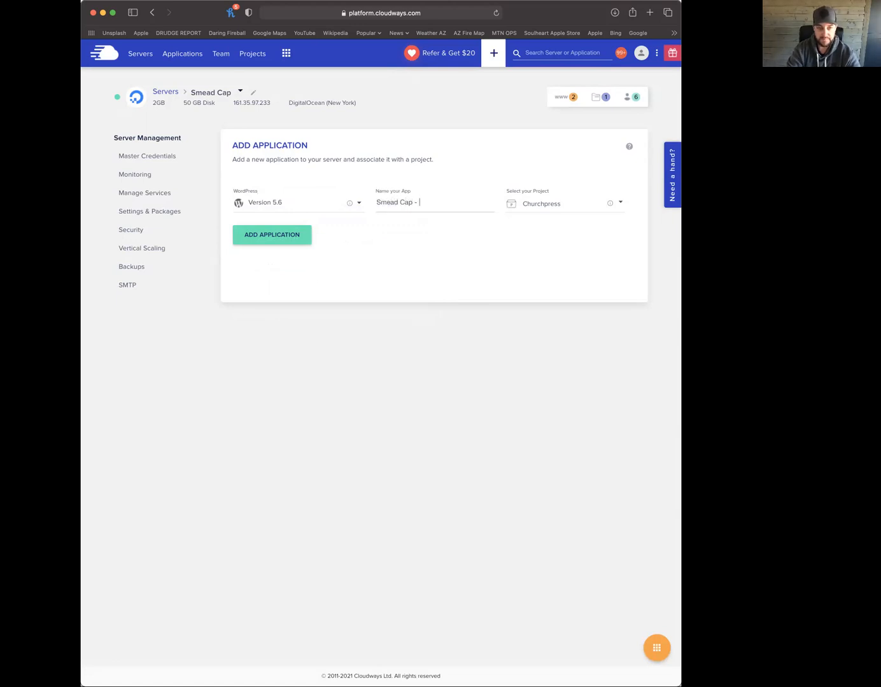
# Assign the new app to the Smead Cap project and start the installation
pyautogui.click(572, 208)
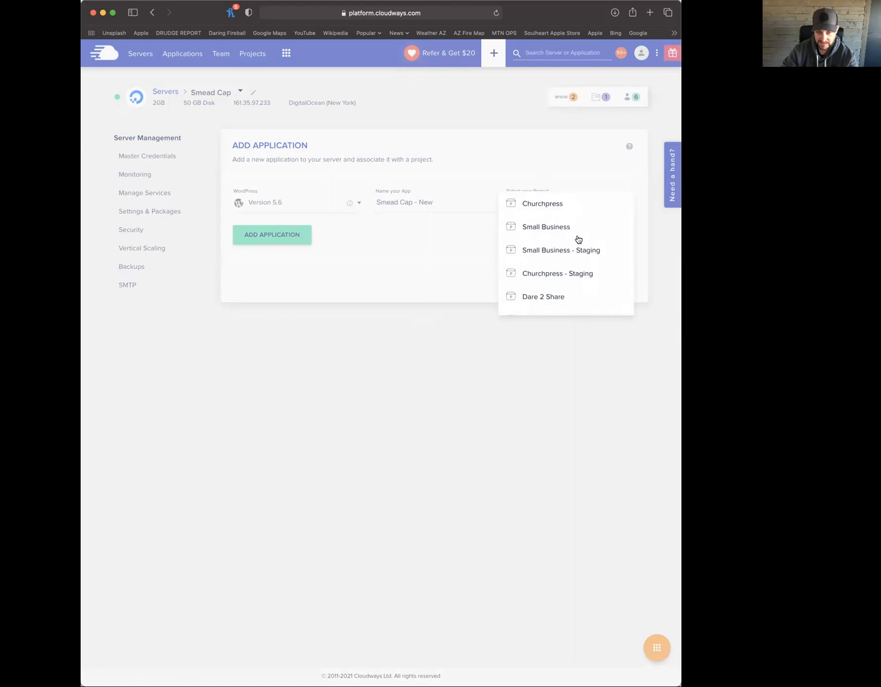
pyautogui.scroll(-3, 554, 285)
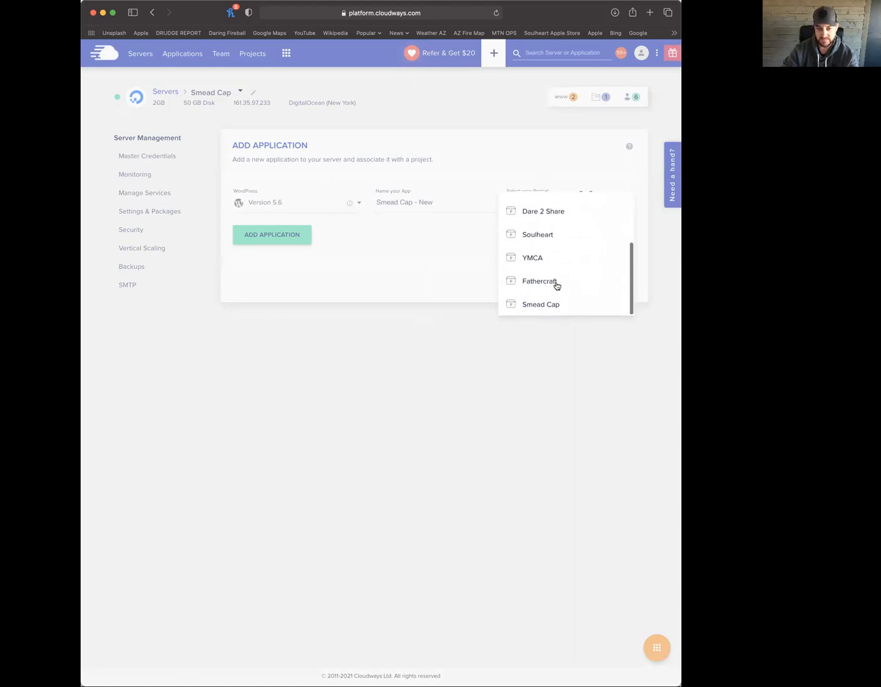
pyautogui.scroll(3, 554, 250)
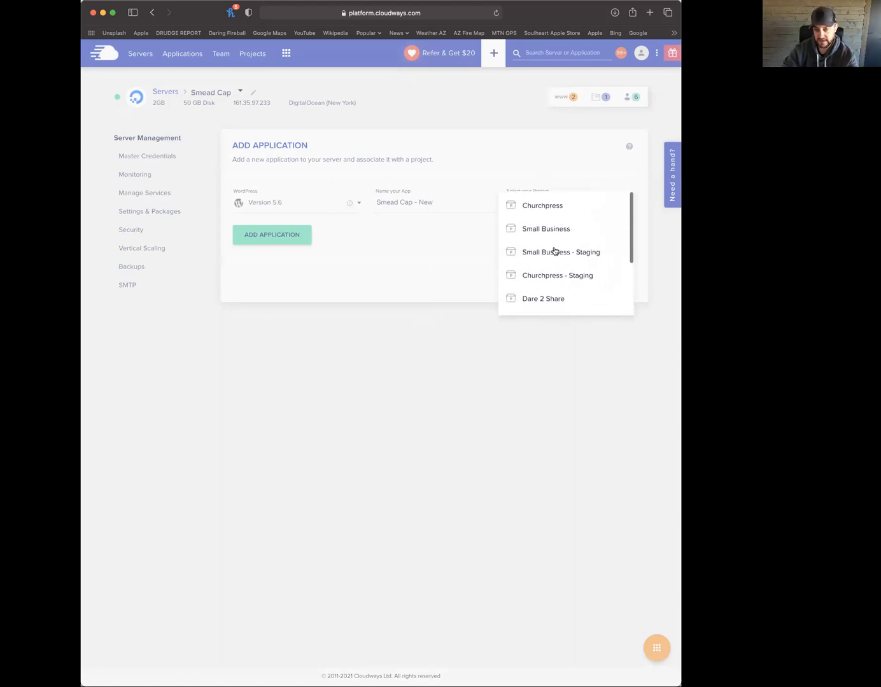
pyautogui.scroll(-3, 554, 267)
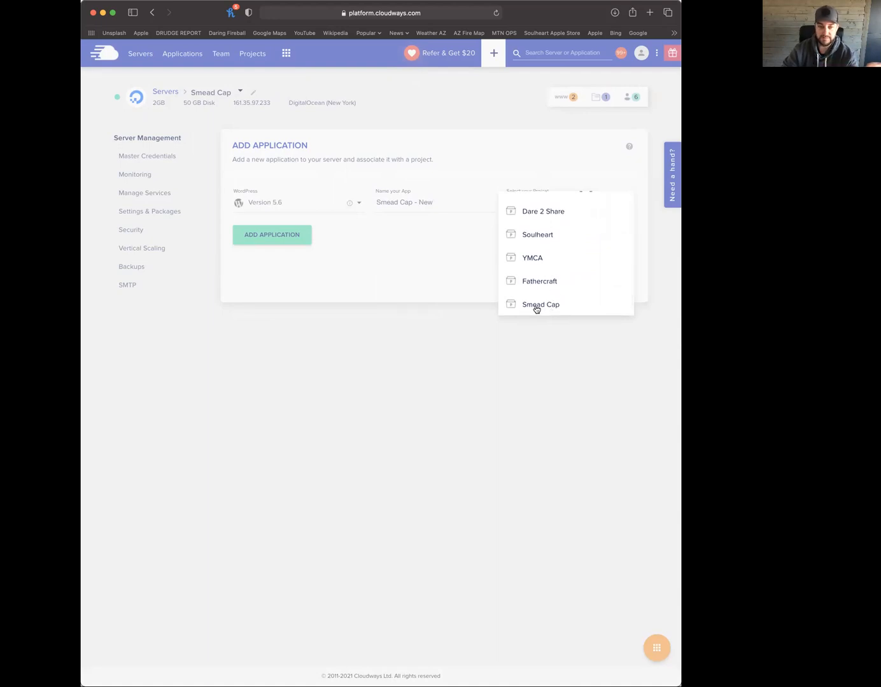
pyautogui.scroll(3, 536, 308)
pyautogui.scroll(-3, 536, 308)
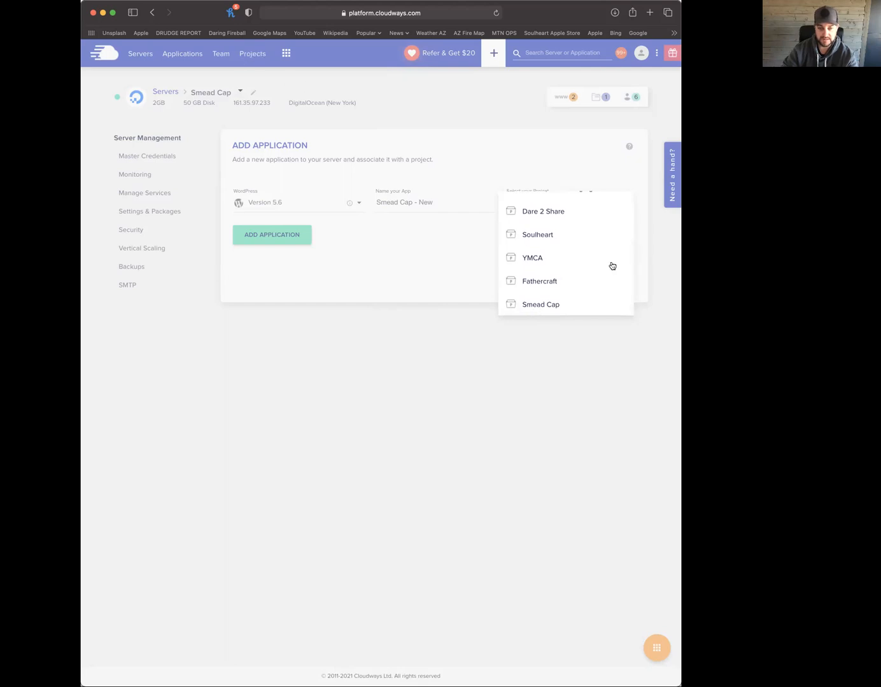
pyautogui.click(543, 304)
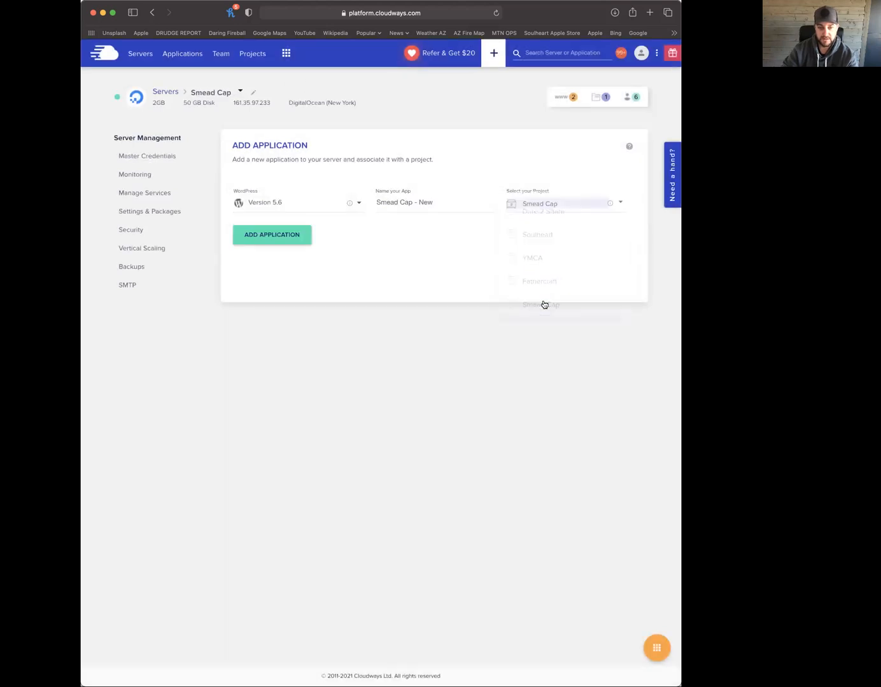
pyautogui.click(265, 235)
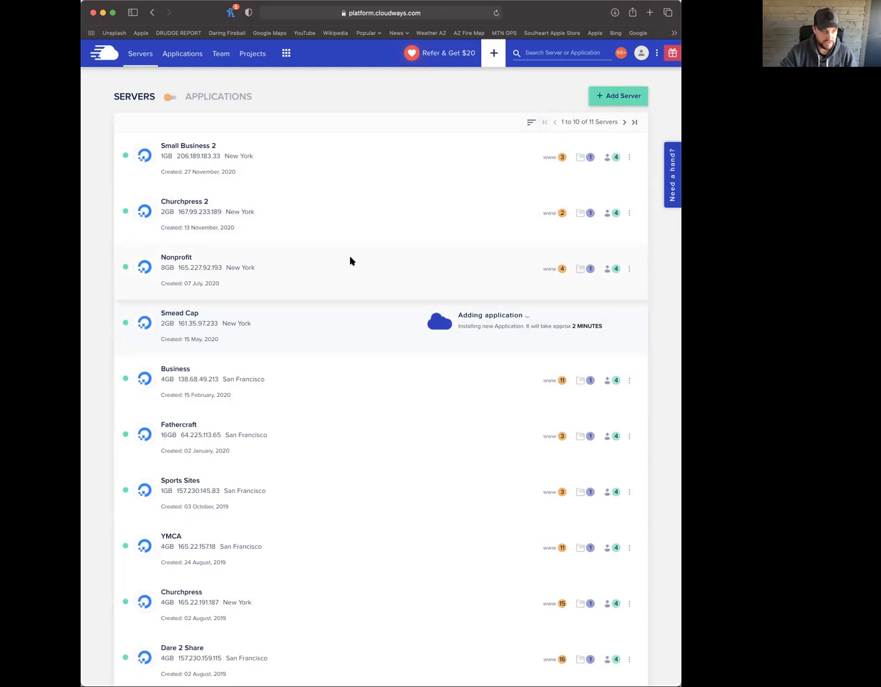
# Open Newman Realty Group's access details from the Small Business 2 applications list
pyautogui.scroll(-1, 350, 260)
pyautogui.click(551, 127)
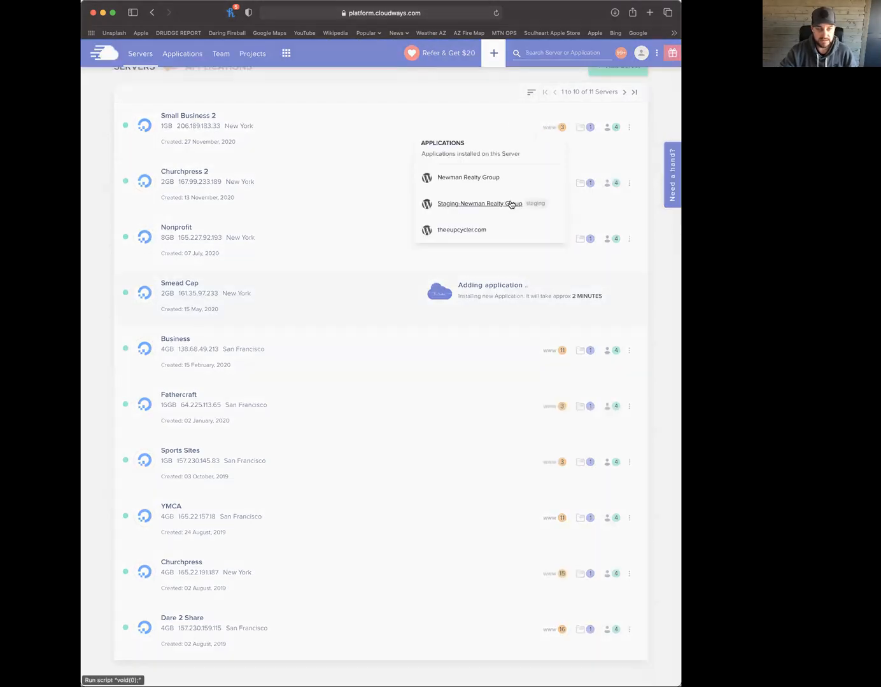
pyautogui.click(481, 180)
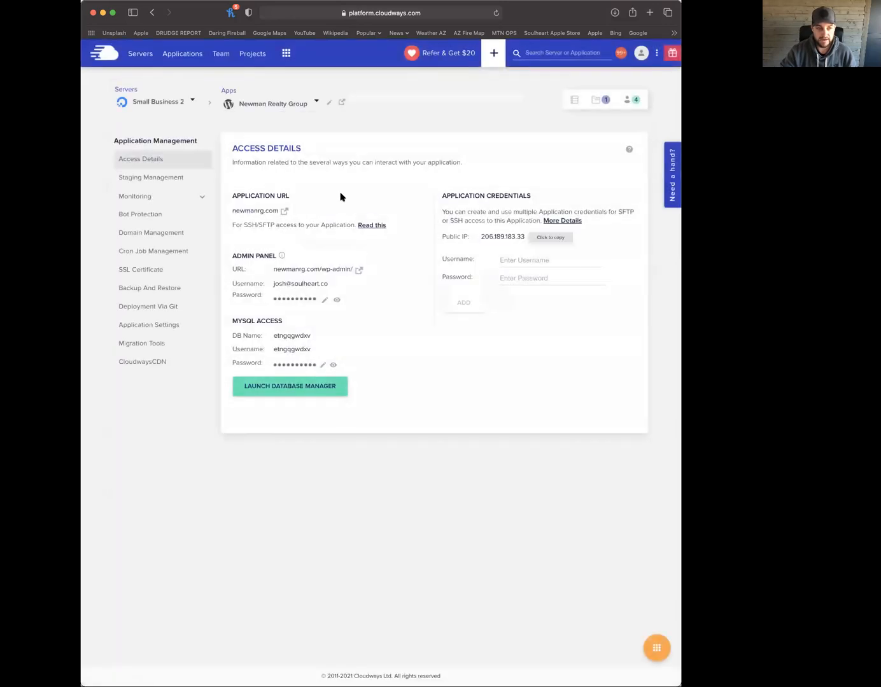
# Select the newmanrg.com URL and switch to the Staging-Newman Realty Group application
pyautogui.moveTo(231, 213); pyautogui.dragTo(279, 212)
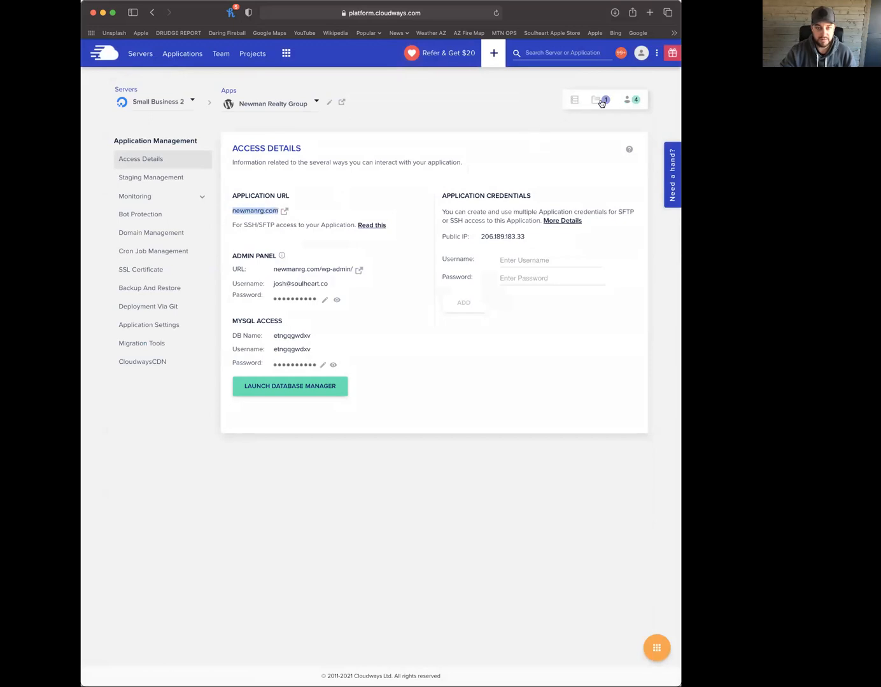
pyautogui.click(290, 103)
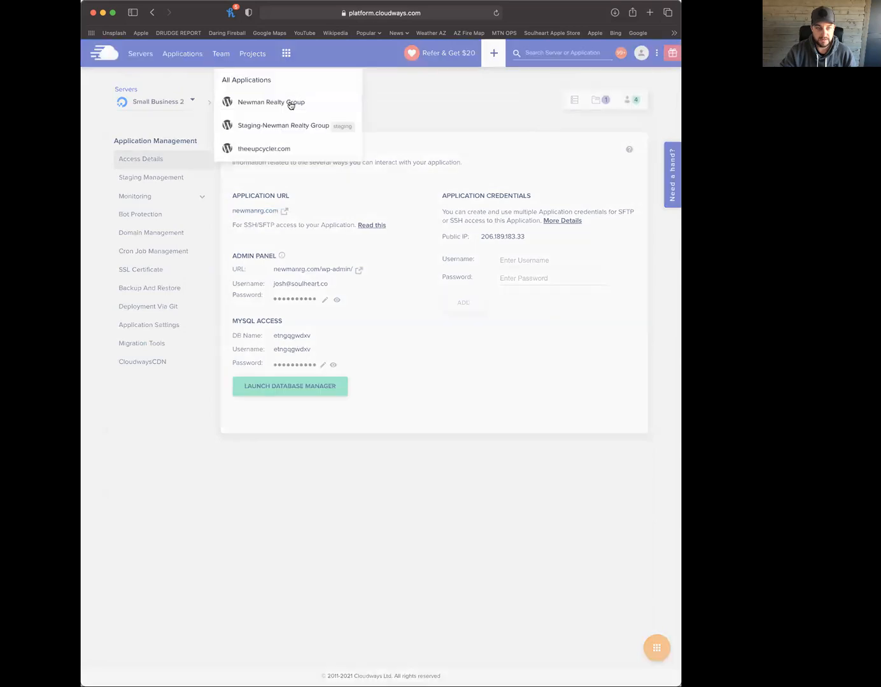
pyautogui.click(282, 127)
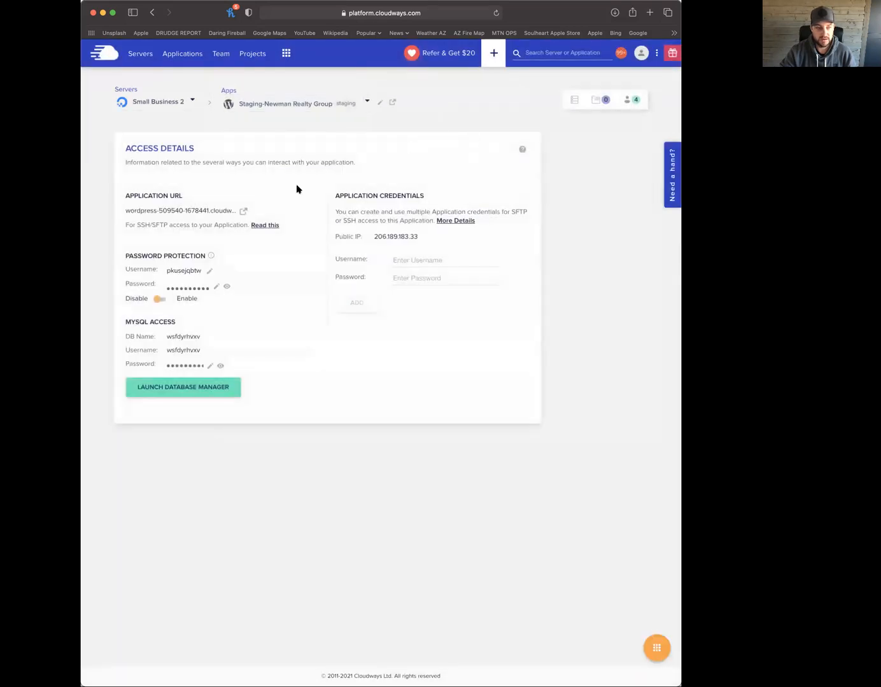
# Select part of the staging URL, then switch to the Smead Cap server
pyautogui.moveTo(233, 211); pyautogui.dragTo(291, 211)
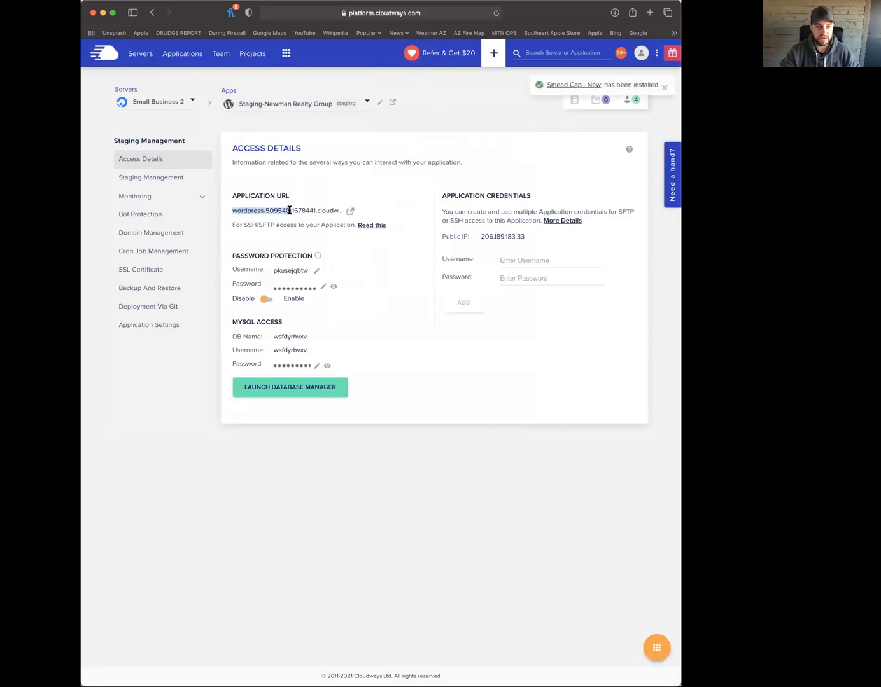
pyautogui.click(292, 211)
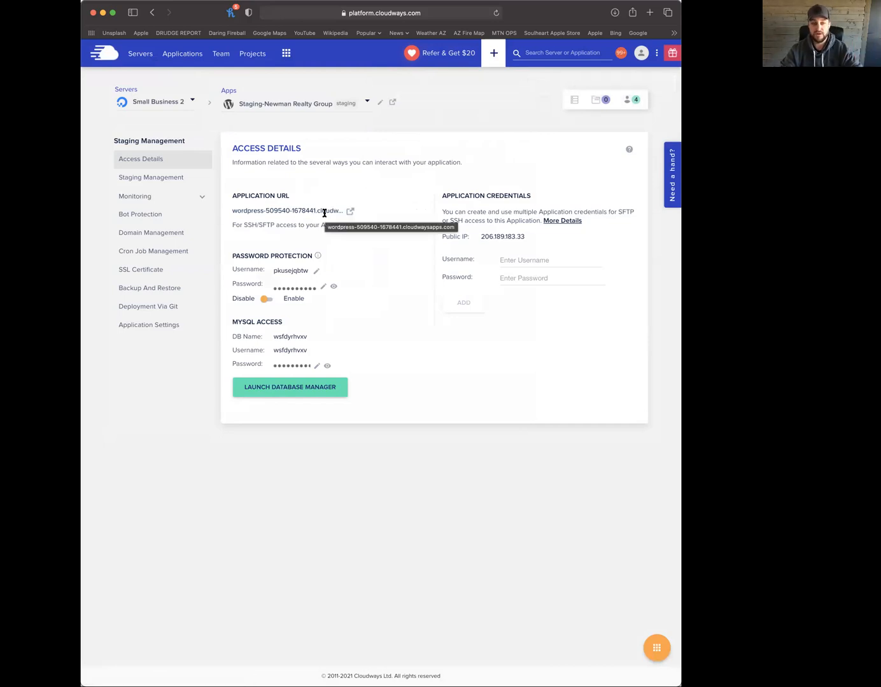
pyautogui.click(162, 103)
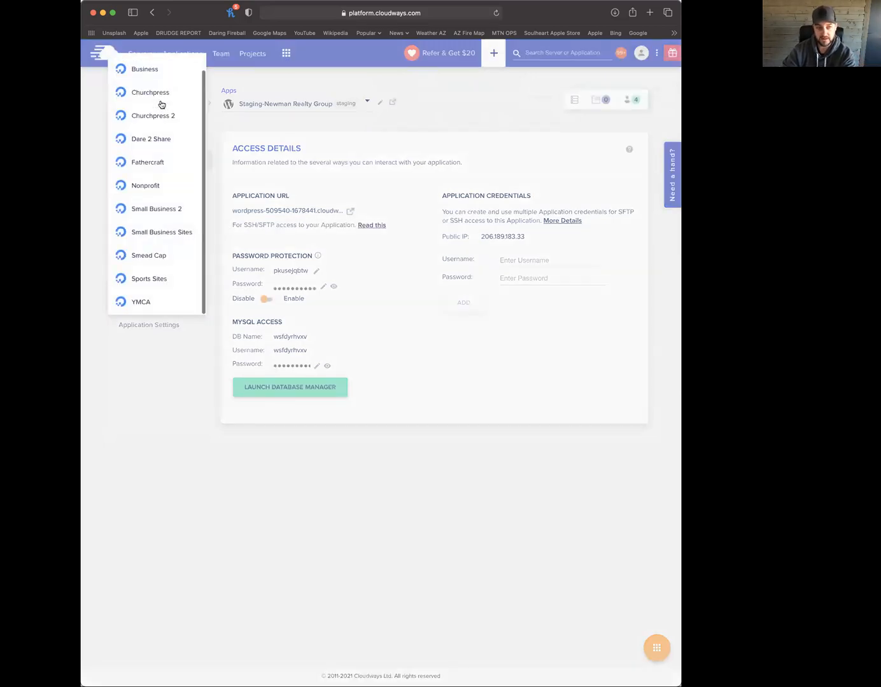
pyautogui.click(153, 255)
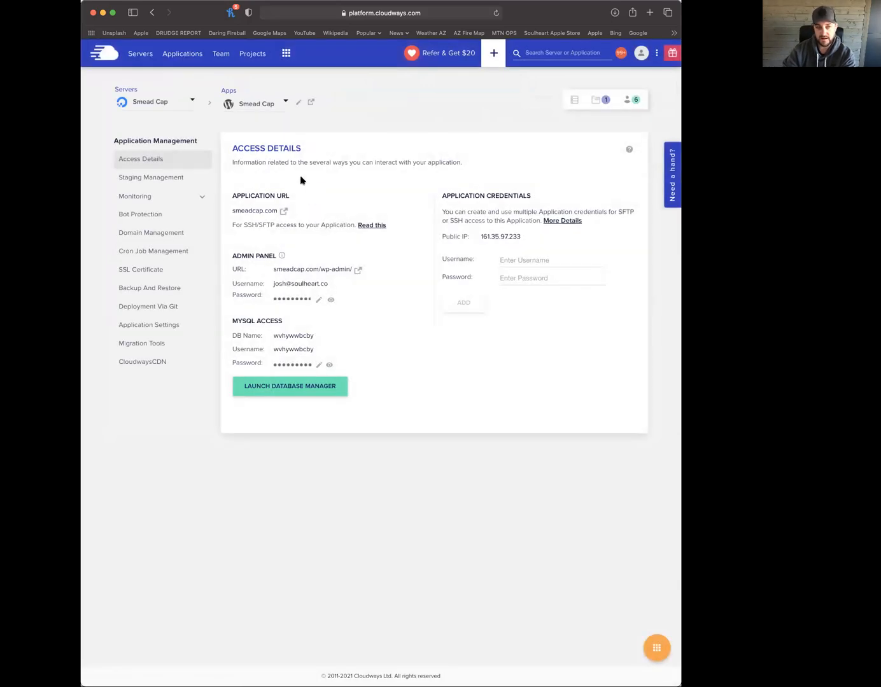
# Switch to the Smead Cap - New application and view its Bot Protection page
pyautogui.click(264, 104)
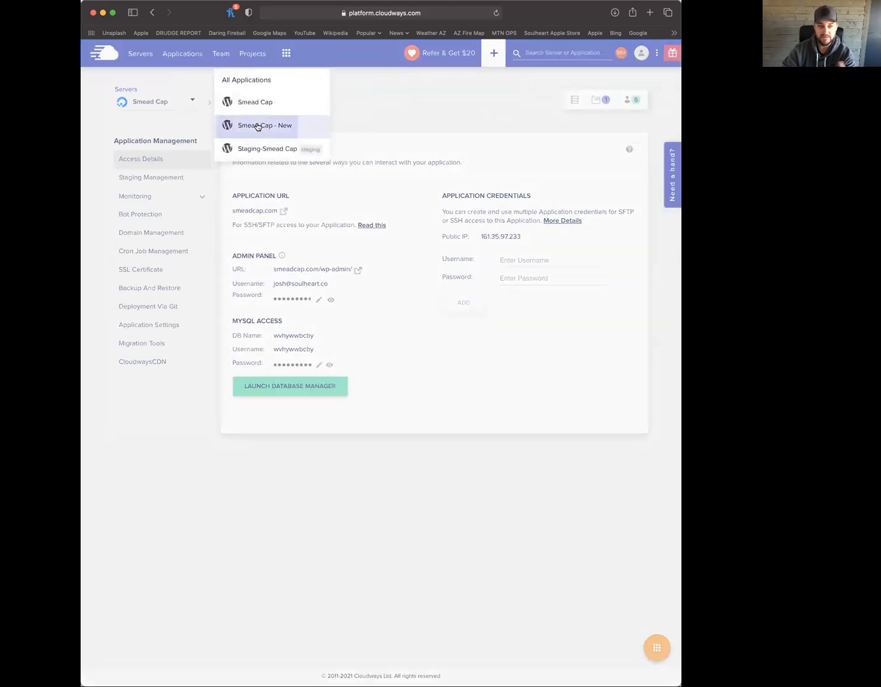
pyautogui.click(259, 126)
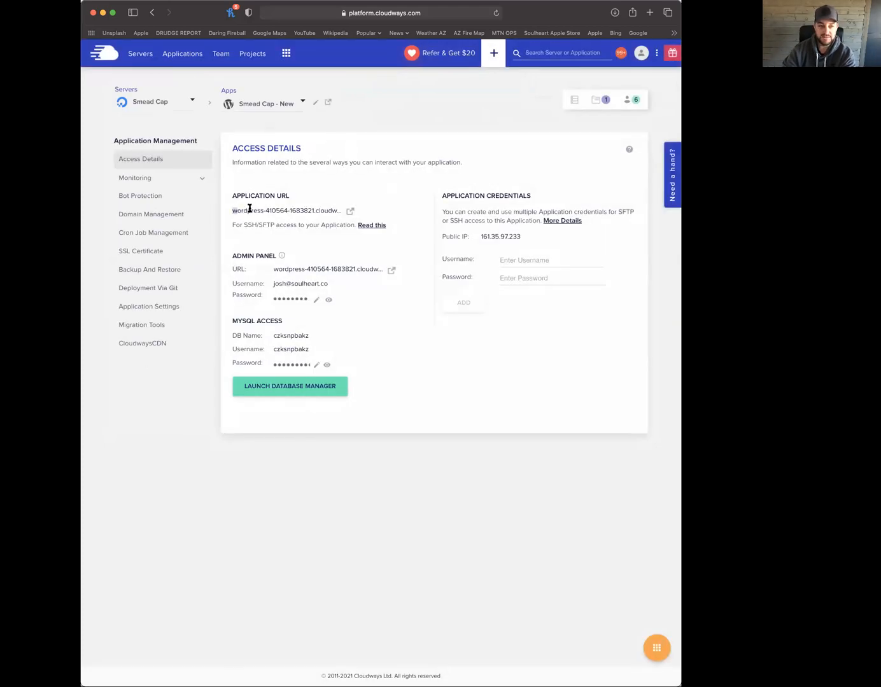
pyautogui.moveTo(248, 208); pyautogui.dragTo(334, 207)
pyautogui.click(323, 211)
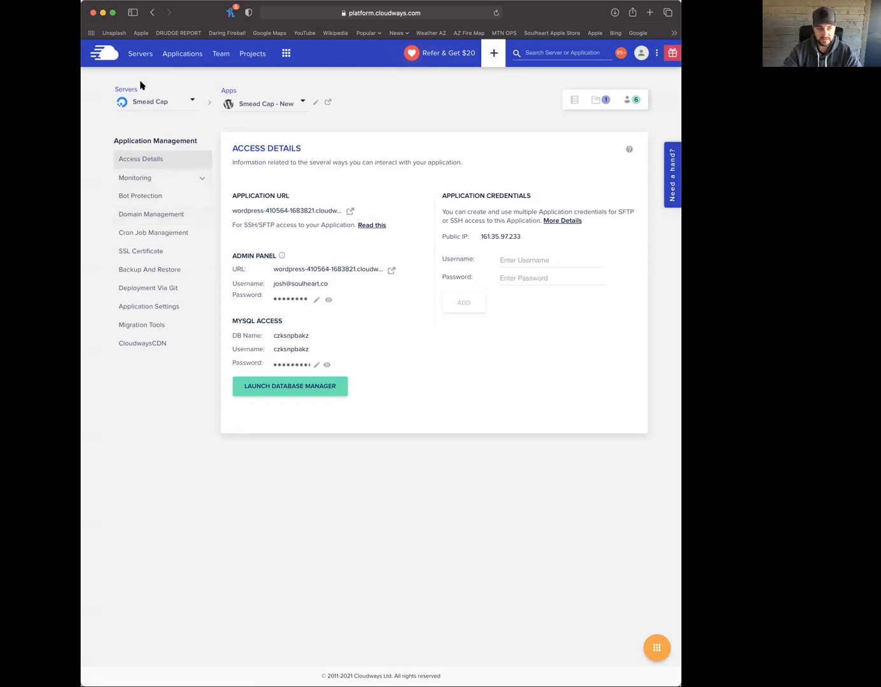
pyautogui.click(255, 104)
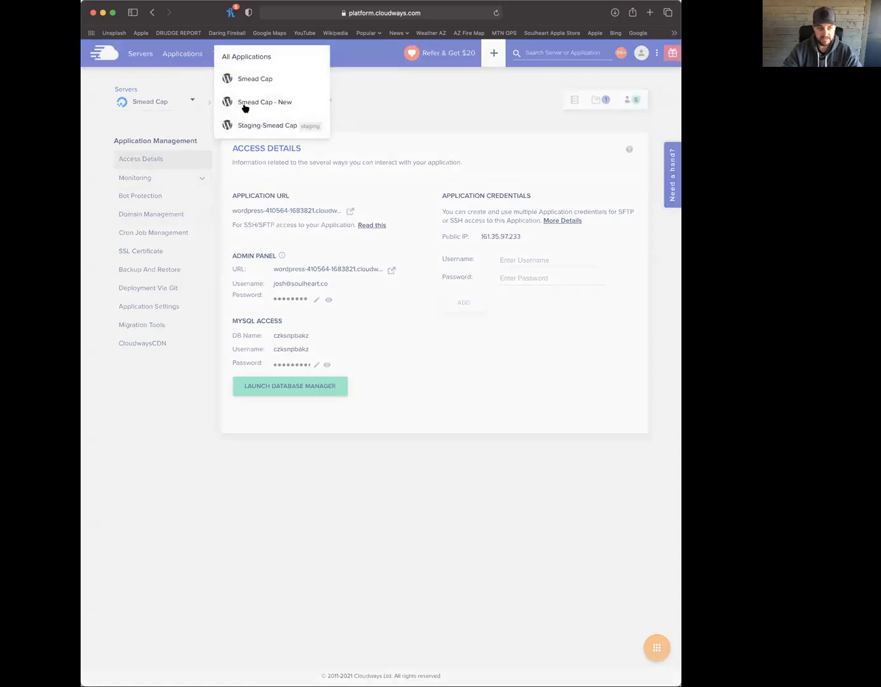
pyautogui.click(292, 103)
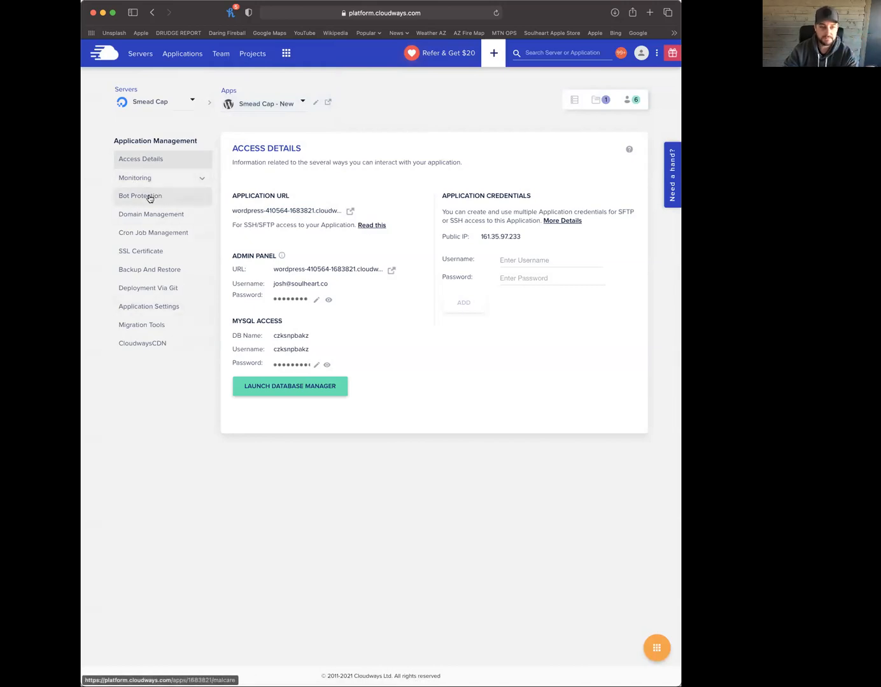
pyautogui.click(161, 198)
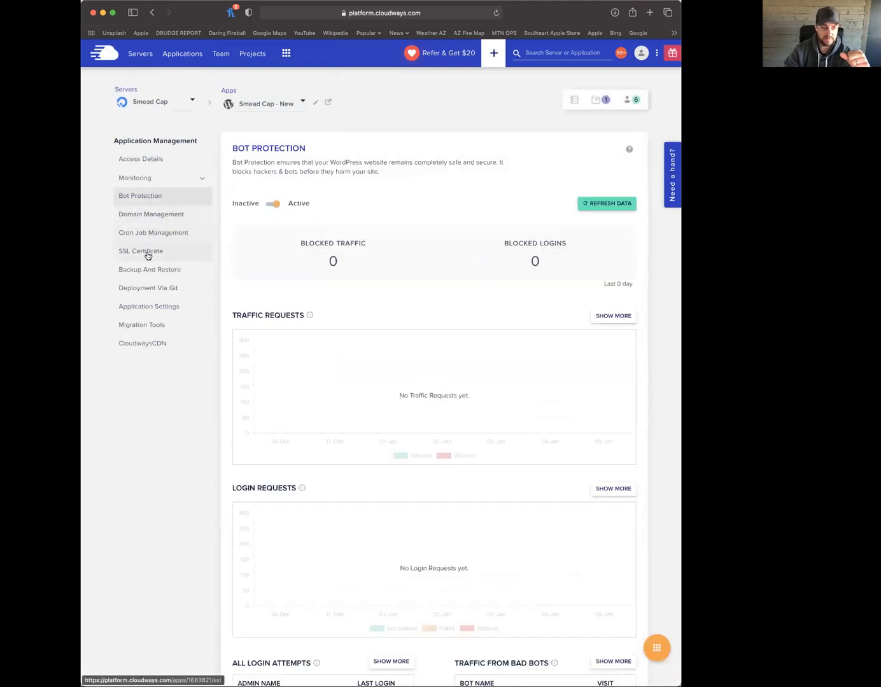
# Save new.smeadcap.com as the application's primary domain
pyautogui.click(162, 218)
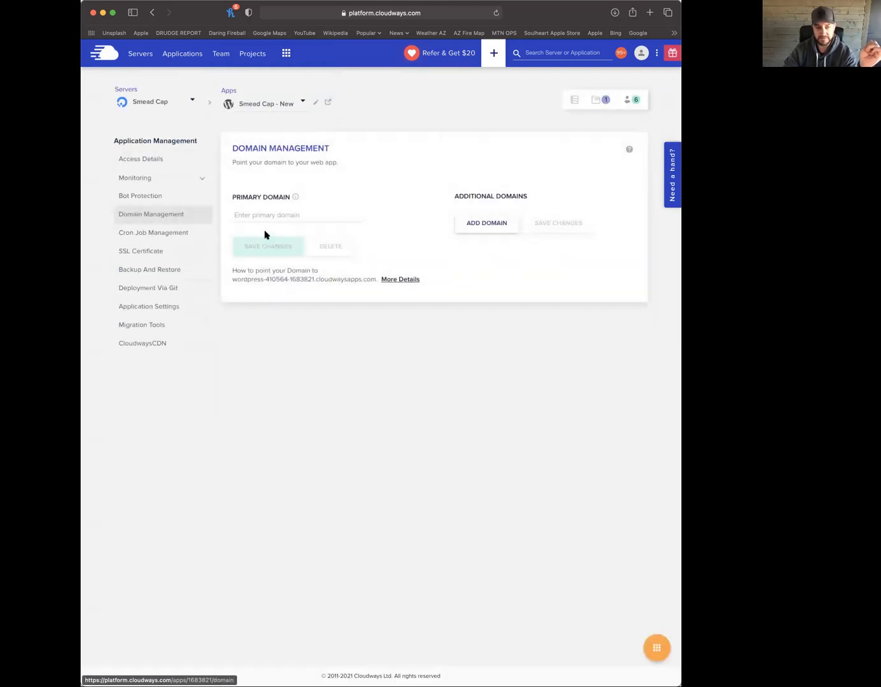
pyautogui.write('new.s')
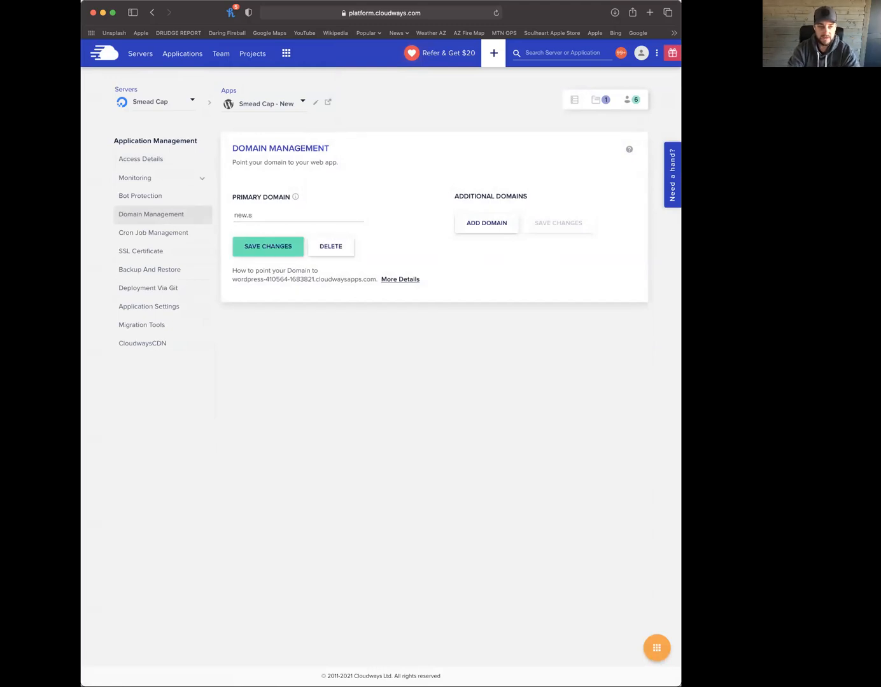
pyautogui.write('meadcap.com')
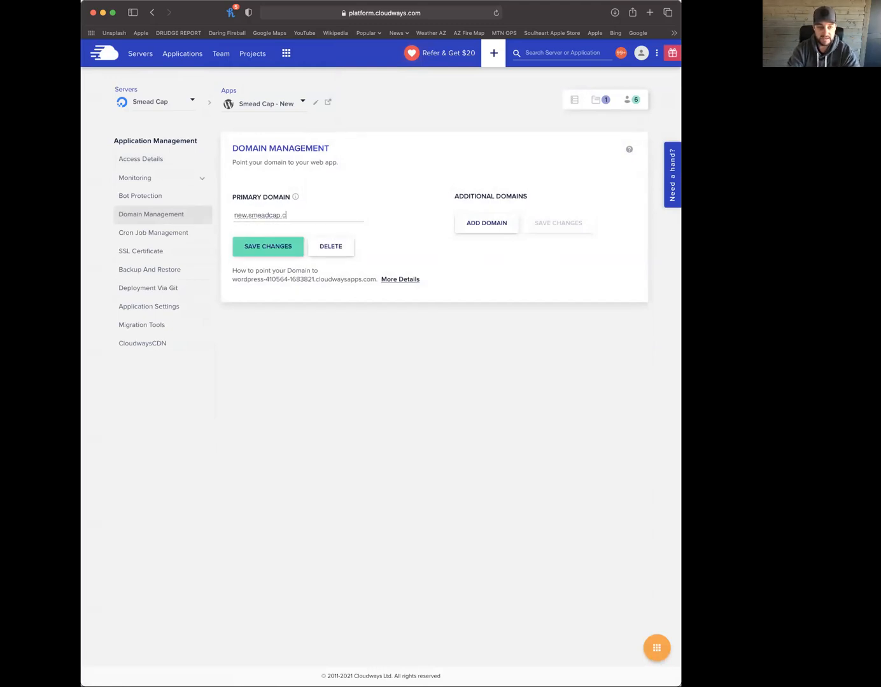
pyautogui.click(266, 251)
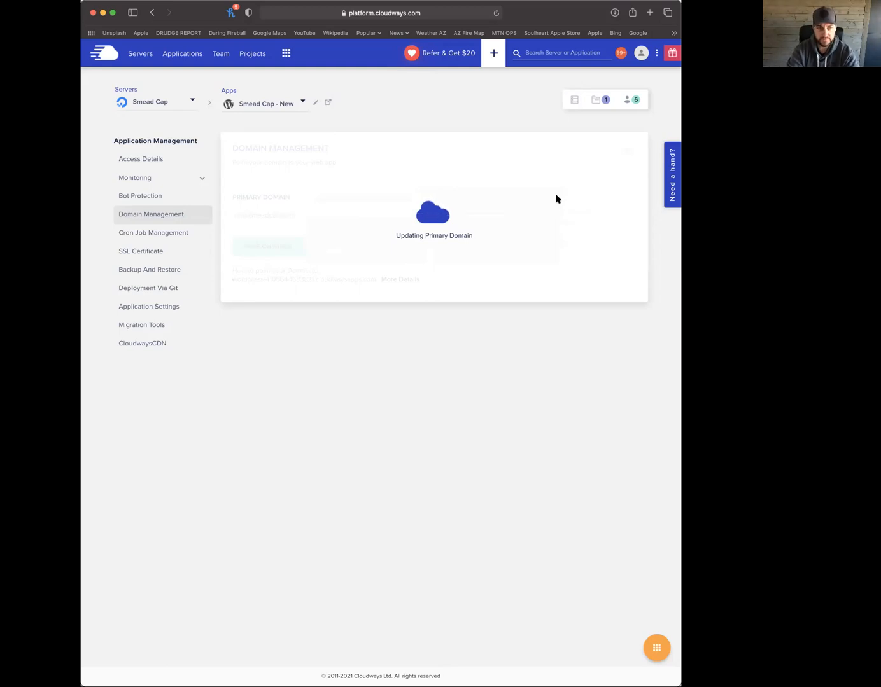
# Load the Cloudflare website in a new browser tab
pyautogui.press('super+t')
pyautogui.write('cloudf')
pyautogui.press('Return')
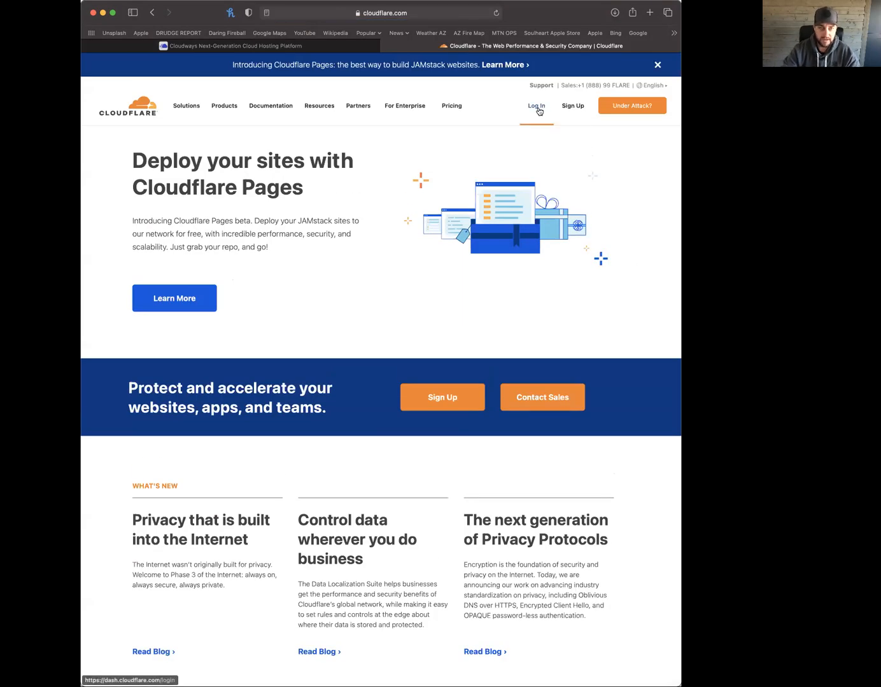
# Log in to Cloudflare with the saved credentials and the two-factor code
pyautogui.click(537, 107)
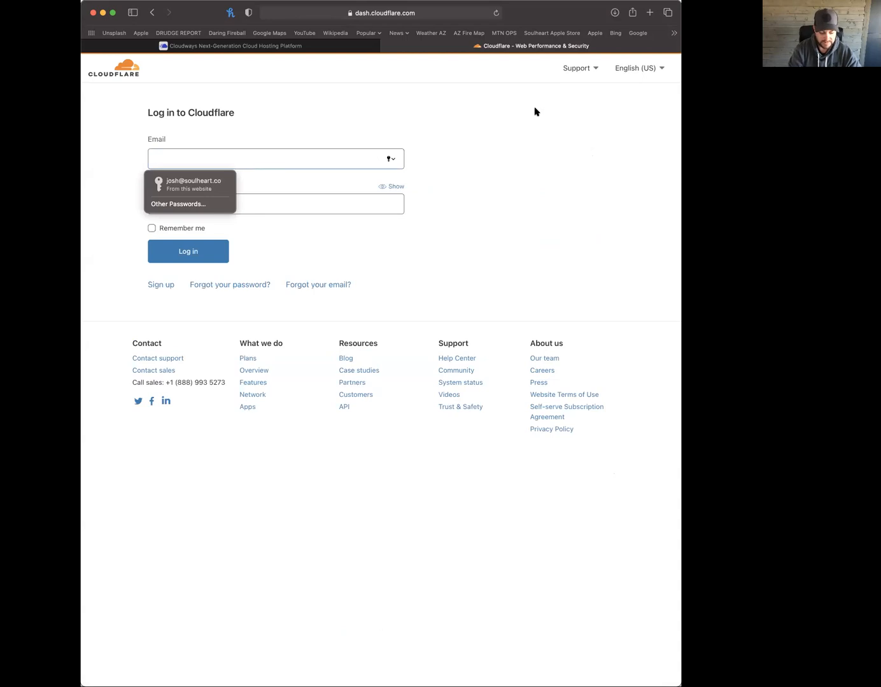
pyautogui.click(232, 181)
pyautogui.click(215, 252)
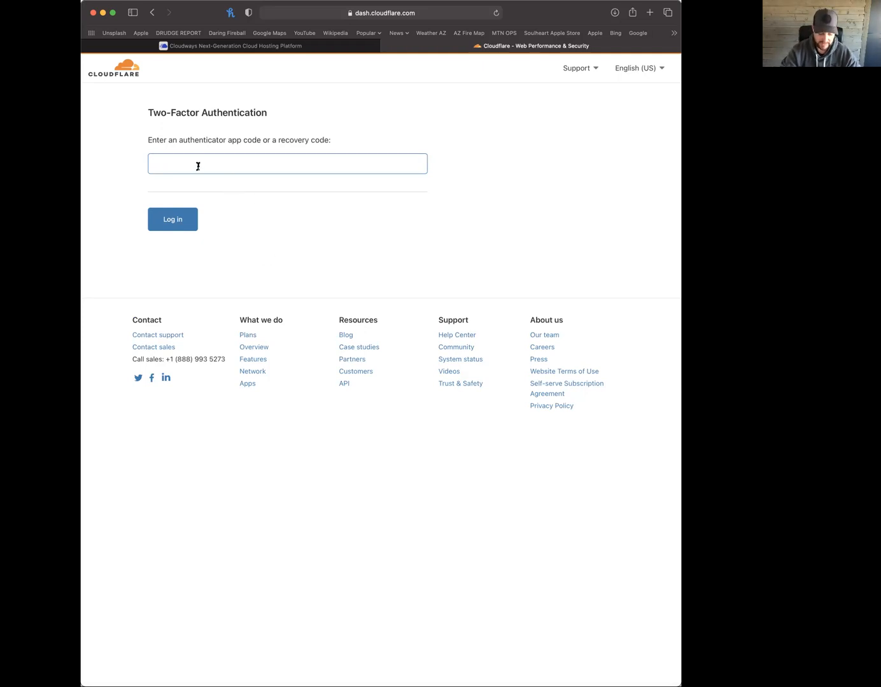
pyautogui.write('29')
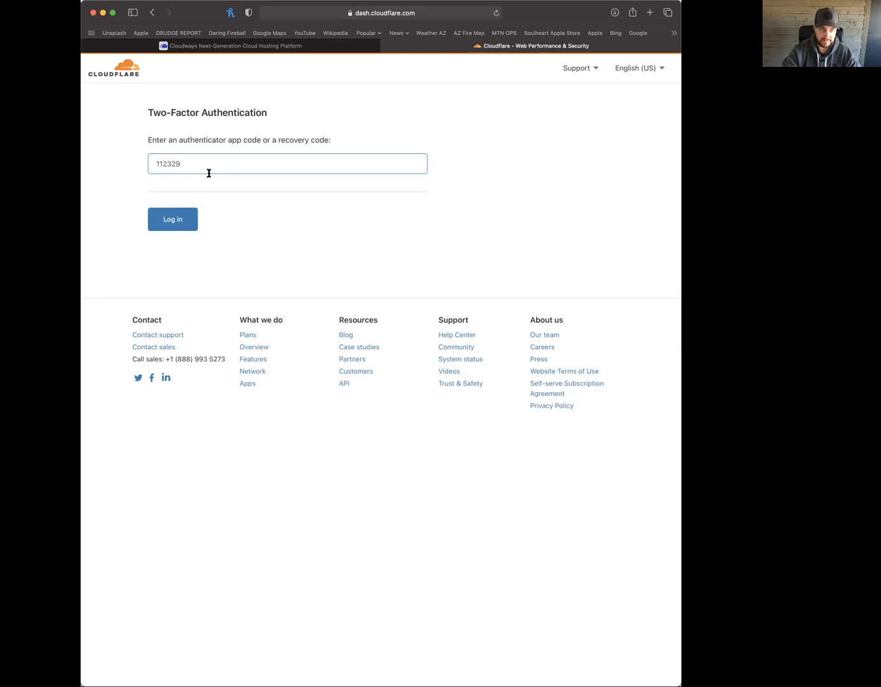
pyautogui.click(173, 221)
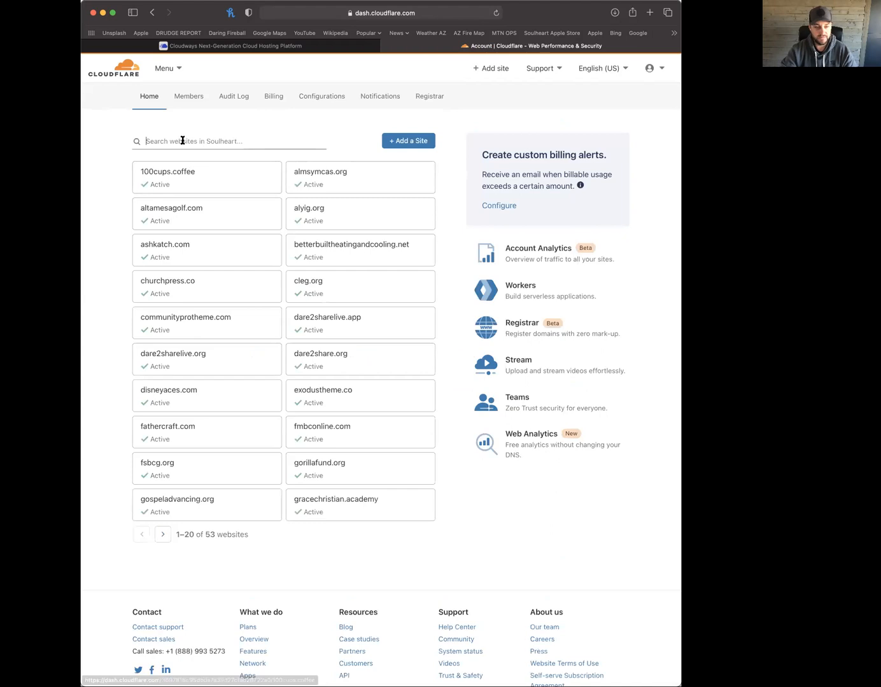
# Search the websites for 'sm' and open the smeadcap.com overview
pyautogui.write('smead')
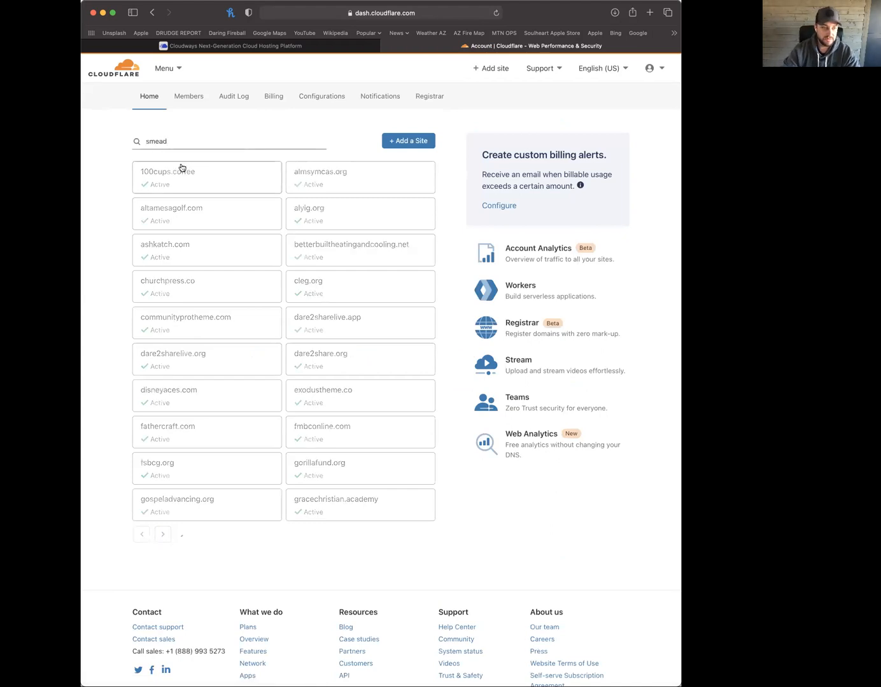
pyautogui.click(189, 176)
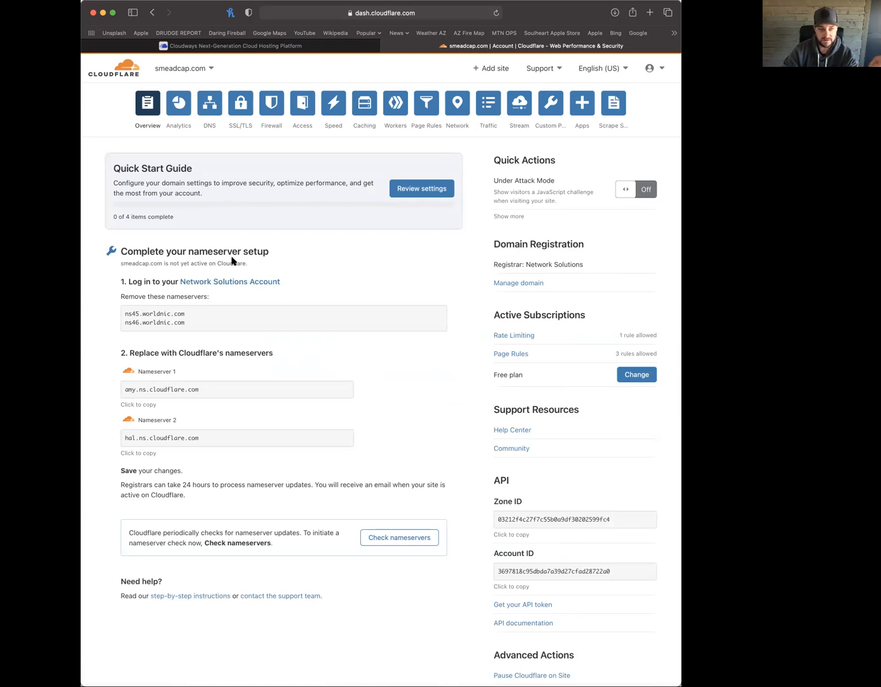
# Load networksolutions.com in a new browser tab
pyautogui.press('super+t')
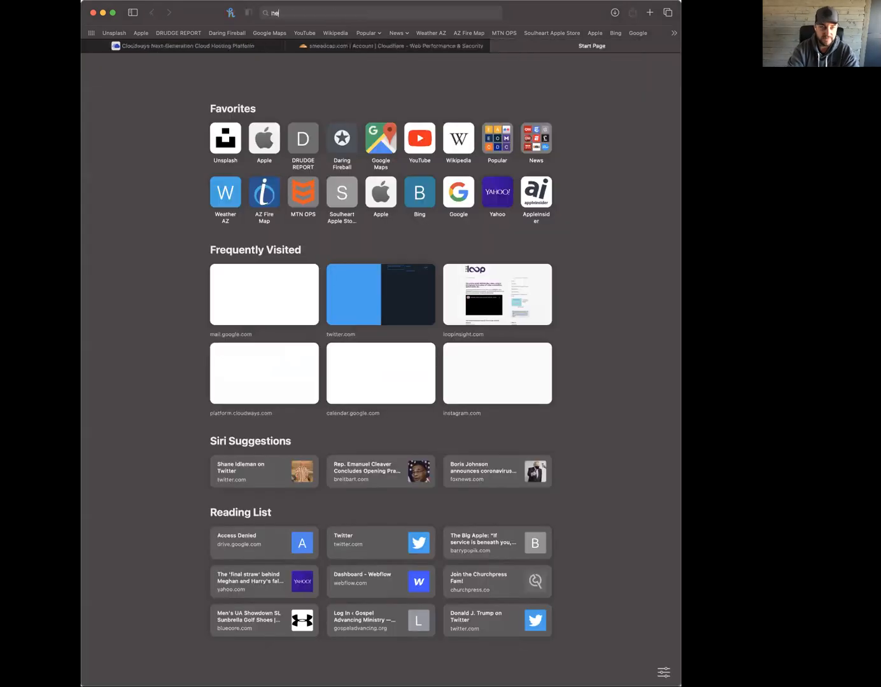
pyautogui.write('networksolutions.com')
pyautogui.press('Return')
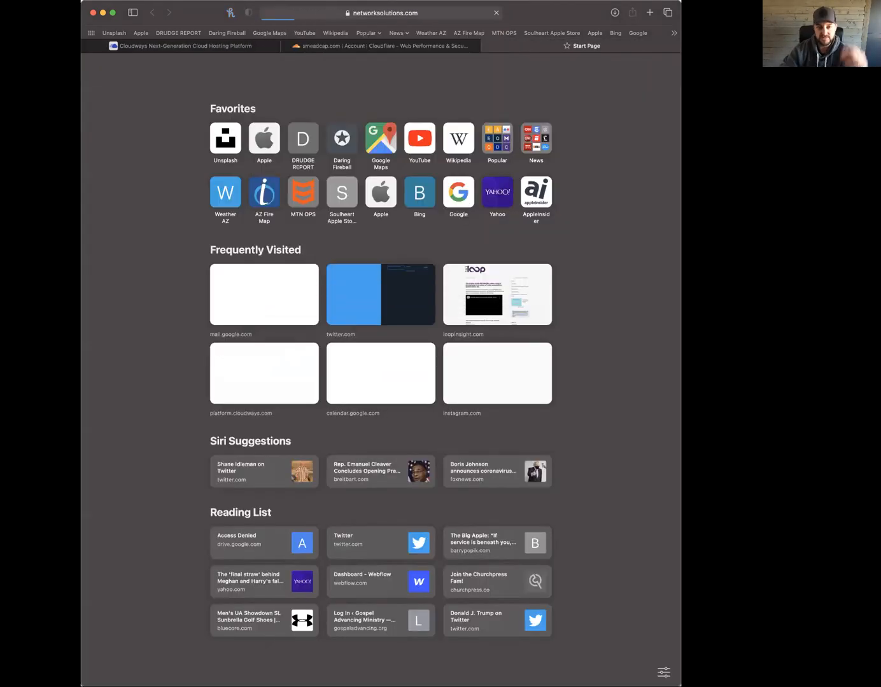
# Log in with saved credentials, skip the SSL offer, and reach the Edit DNS domain list
pyautogui.click(640, 73)
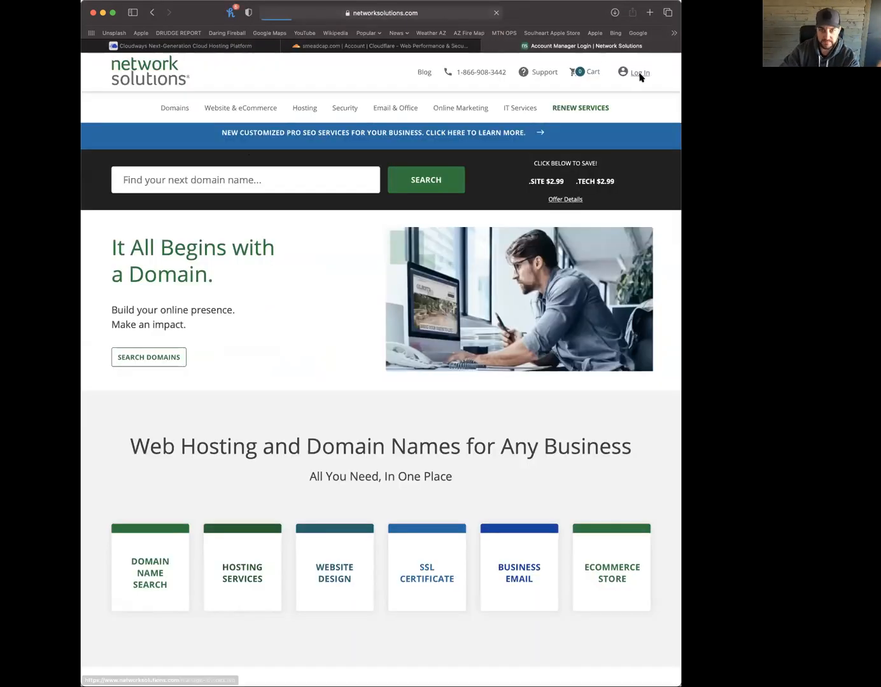
pyautogui.click(264, 257)
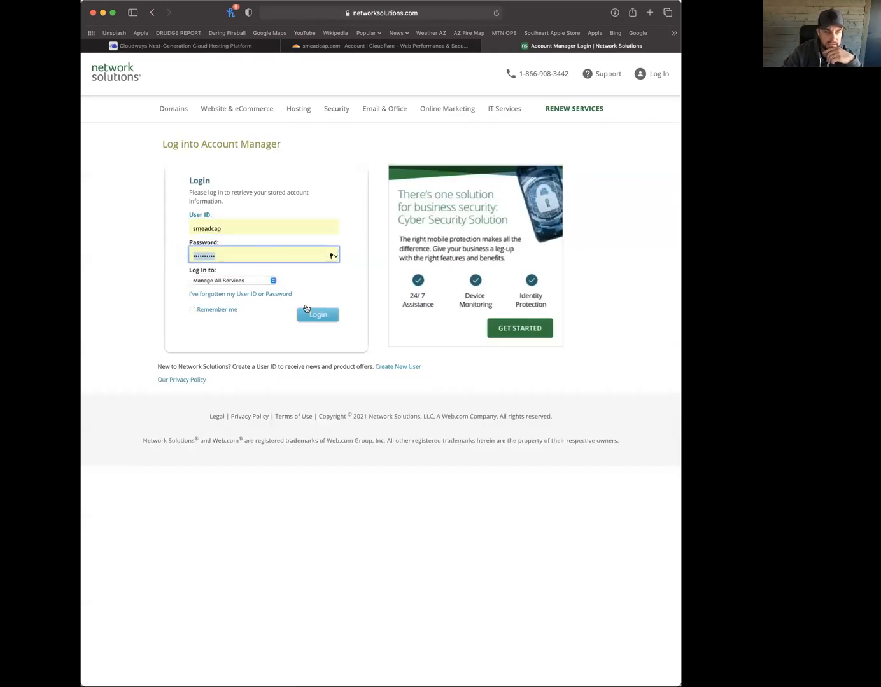
pyautogui.click(320, 315)
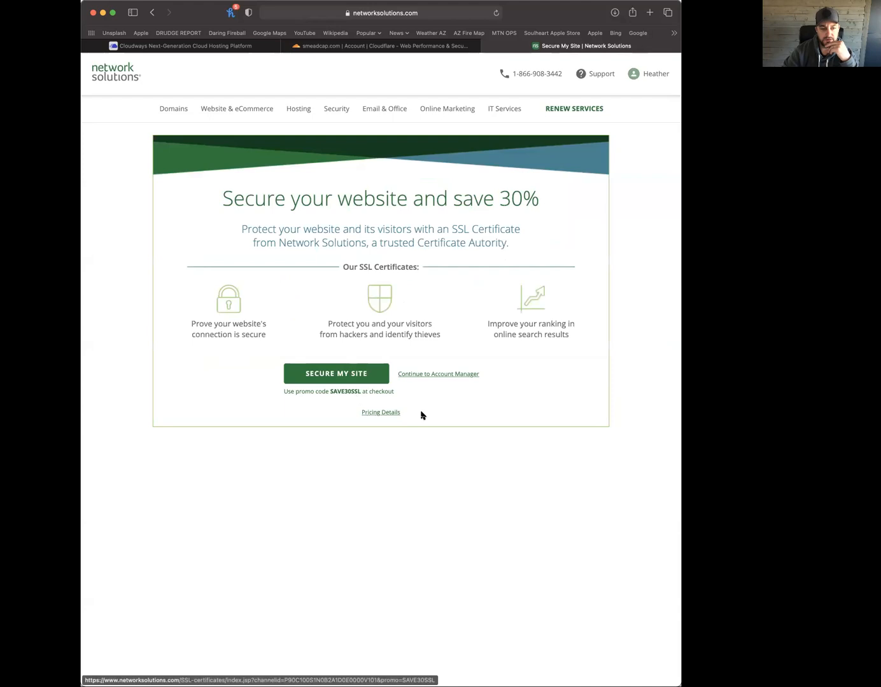
pyautogui.click(438, 375)
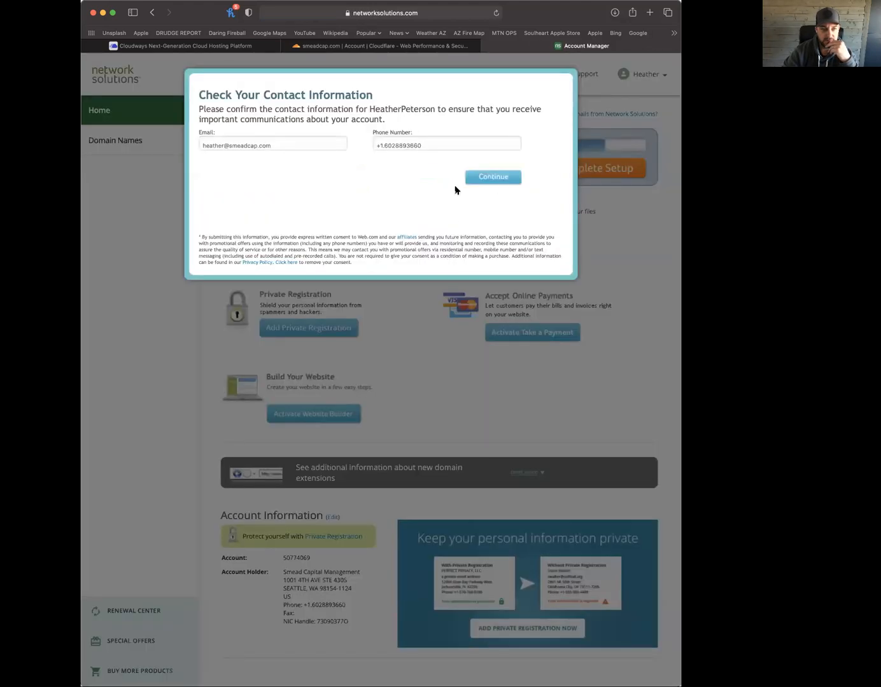
pyautogui.click(495, 180)
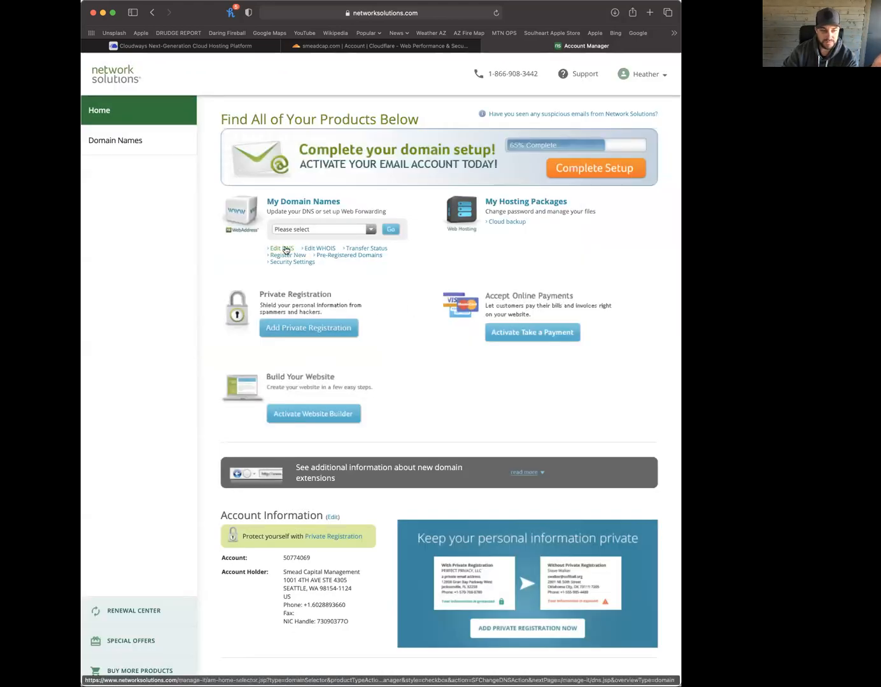
pyautogui.click(285, 250)
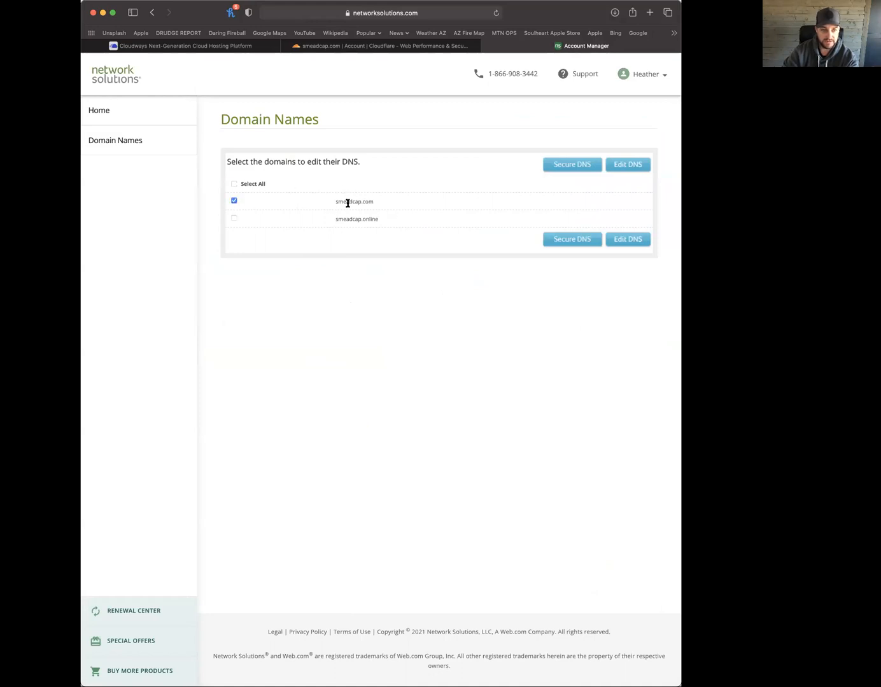
# Open smeadcap.com's Advanced DNS records, then return to the Cloudways domain settings
pyautogui.click(635, 165)
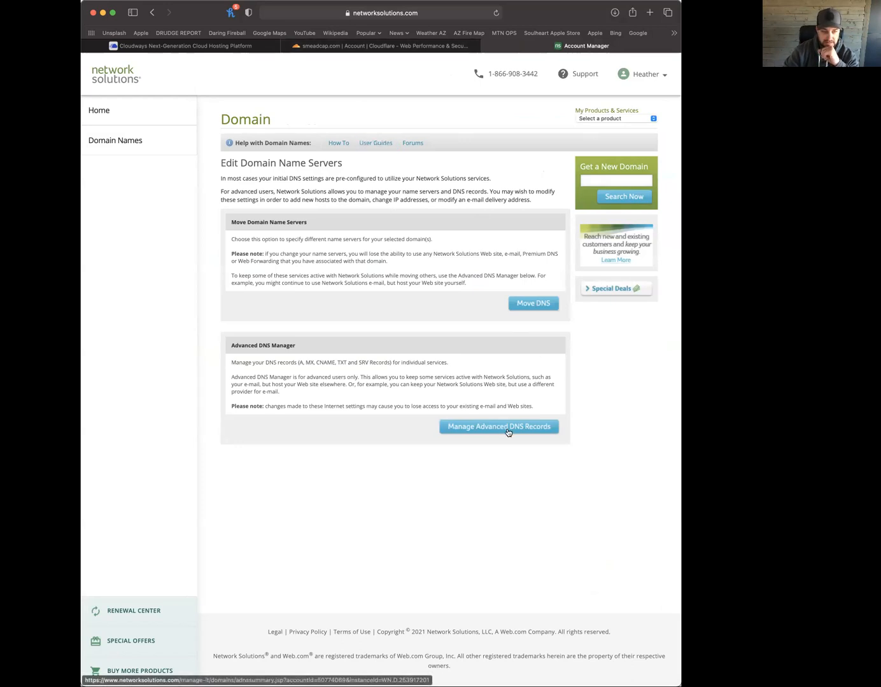
pyautogui.click(498, 428)
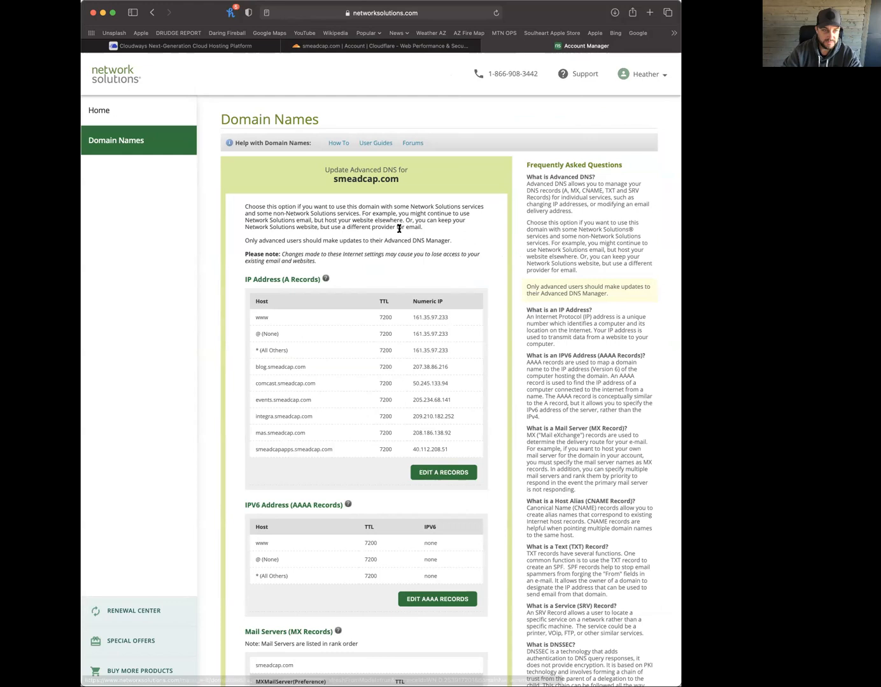
pyautogui.click(207, 46)
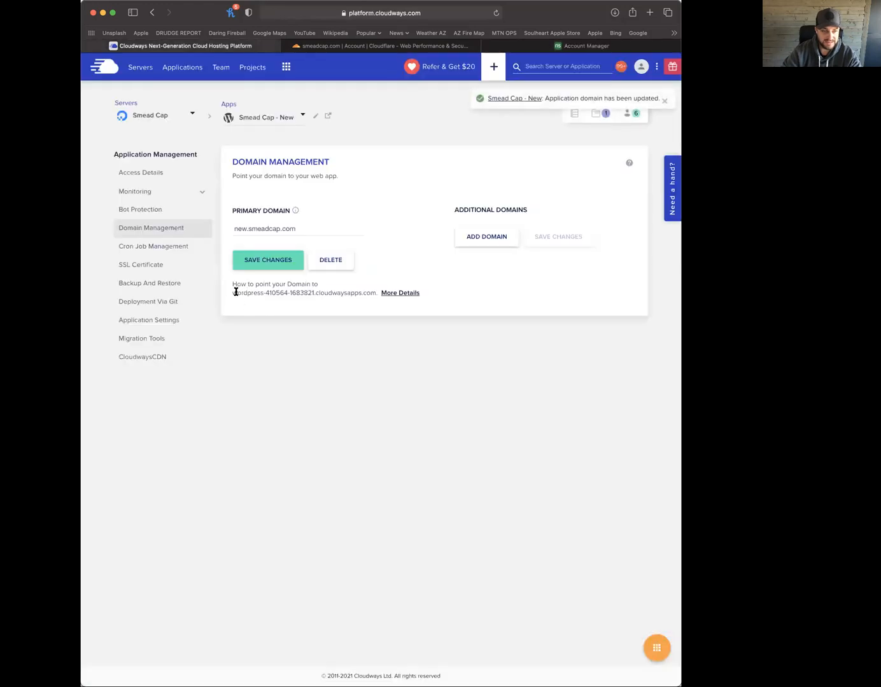
# Copy the wordpress-410564-1683821.cloudwaysapps.com address and go back to the Network Solutions tab
pyautogui.moveTo(232, 293); pyautogui.dragTo(374, 295)
pyautogui.press('super+c')
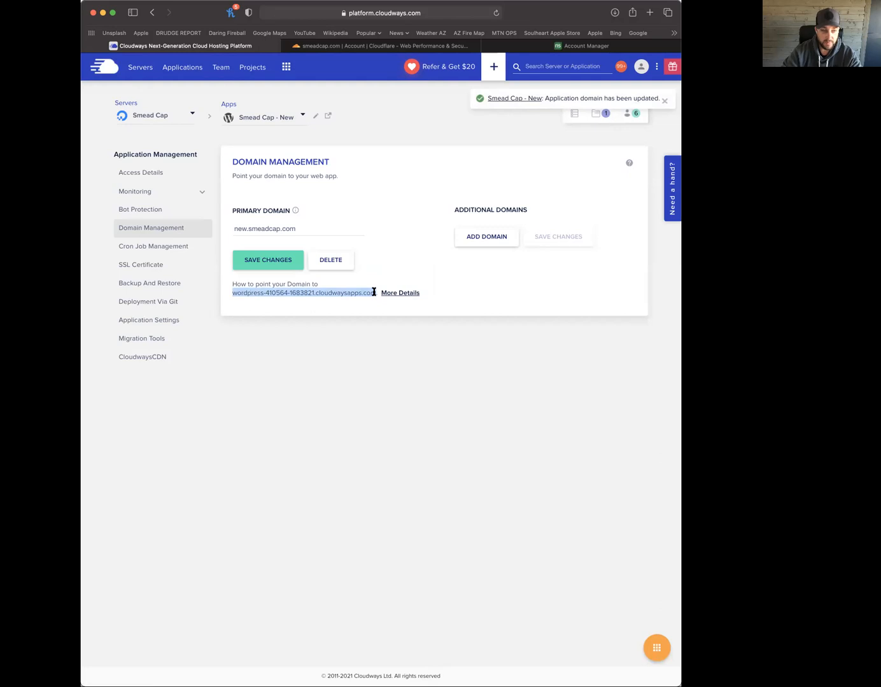
pyautogui.click(526, 47)
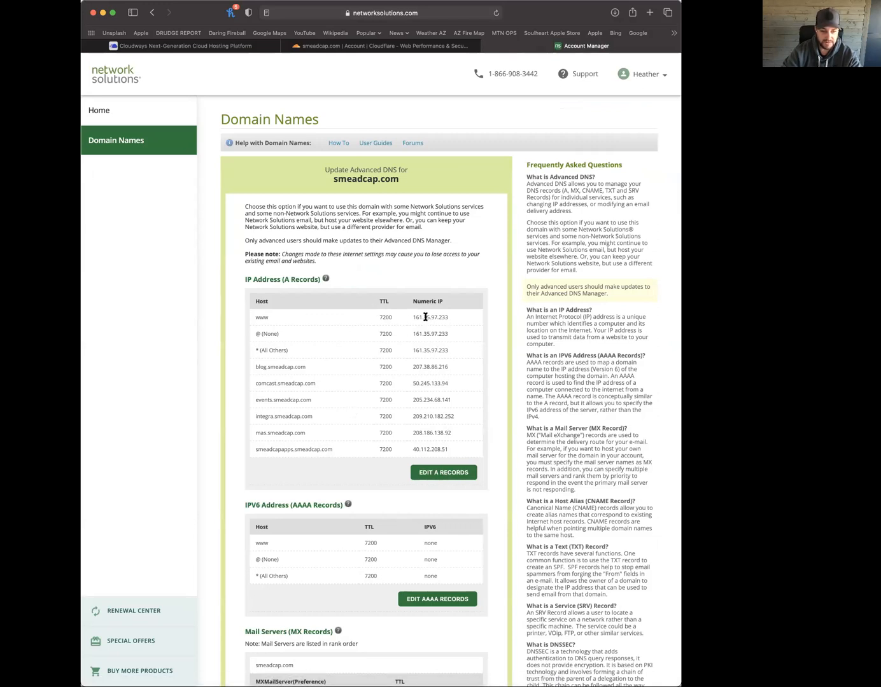
# Scroll through the smeadcap.com DNS records, pointing out the A records and the CNAME section
pyautogui.moveTo(413, 317); pyautogui.dragTo(442, 400)
pyautogui.click(441, 400)
pyautogui.scroll(-10, 443, 401)
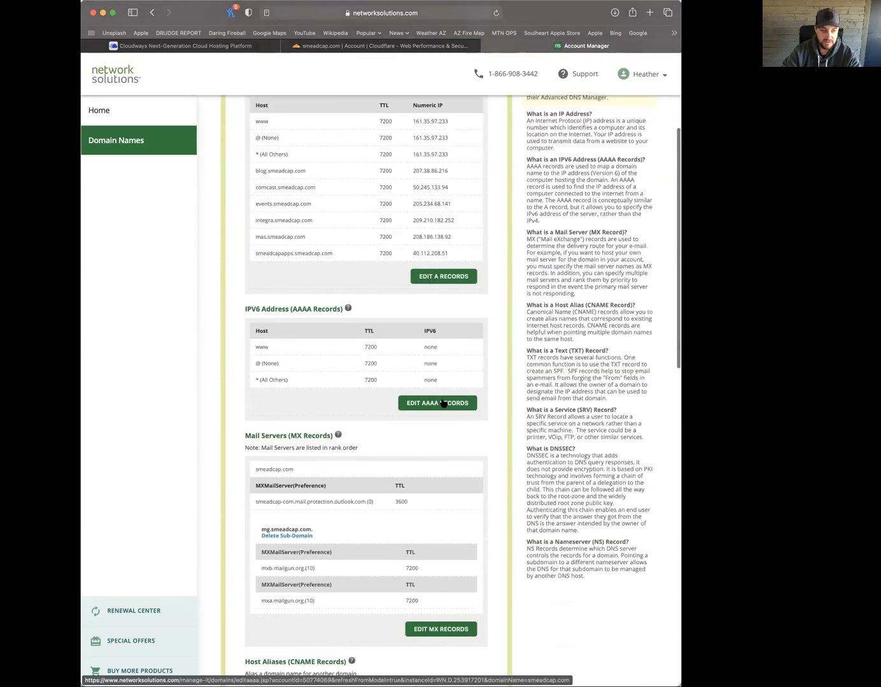
pyautogui.scroll(-5, 444, 404)
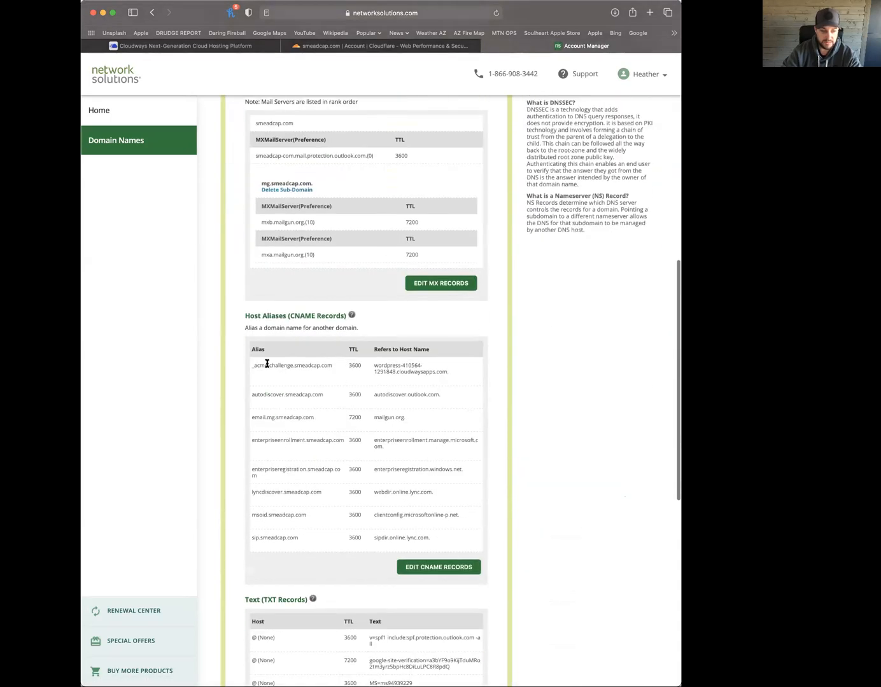
pyautogui.moveTo(248, 318); pyautogui.dragTo(307, 317)
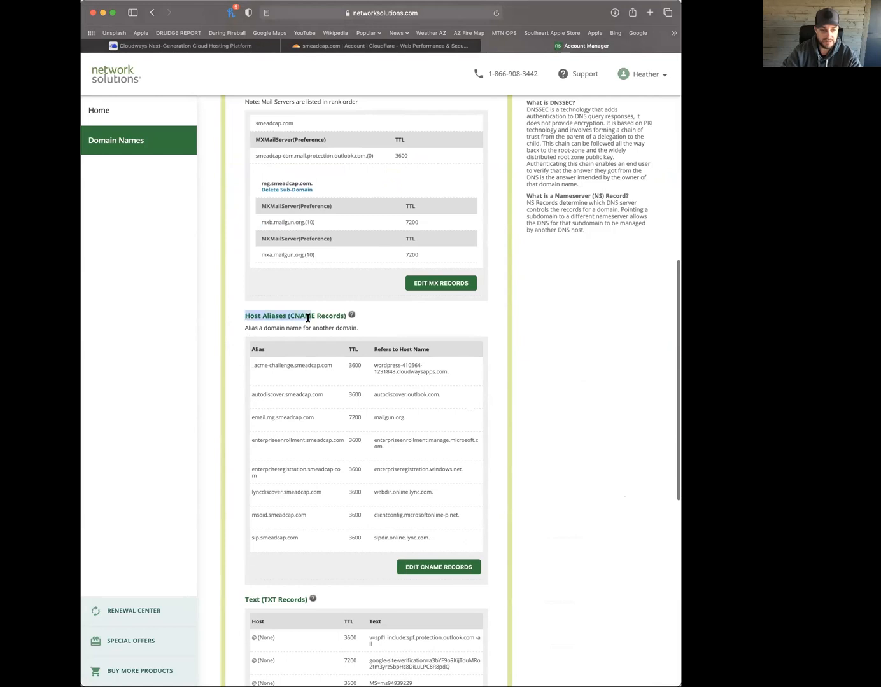
pyautogui.click(303, 319)
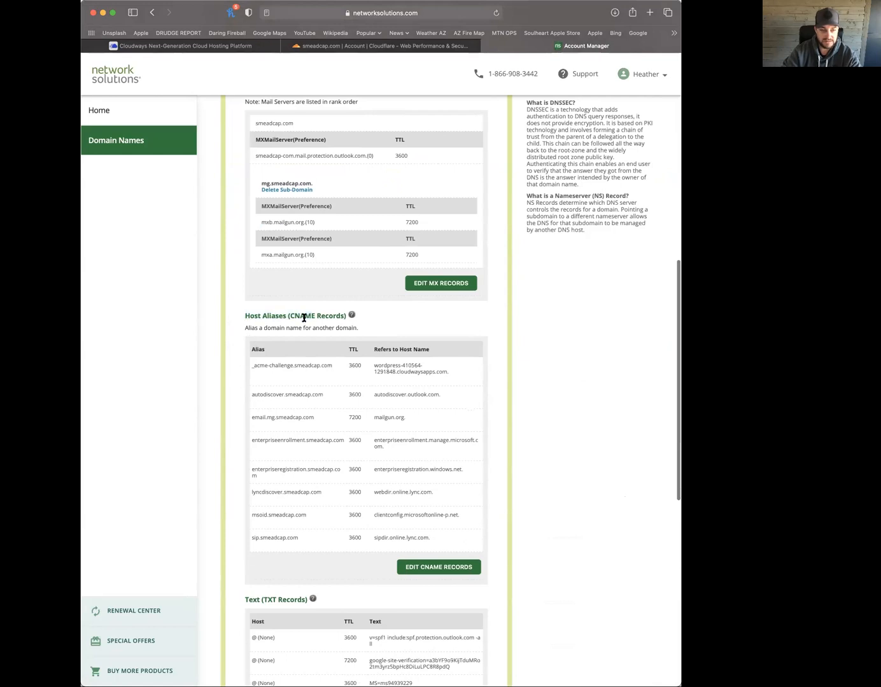
# Add a CNAME alias 'new' pointing to the pasted cloudwaysapps.com host with TTL 600, and submit
pyautogui.click(432, 566)
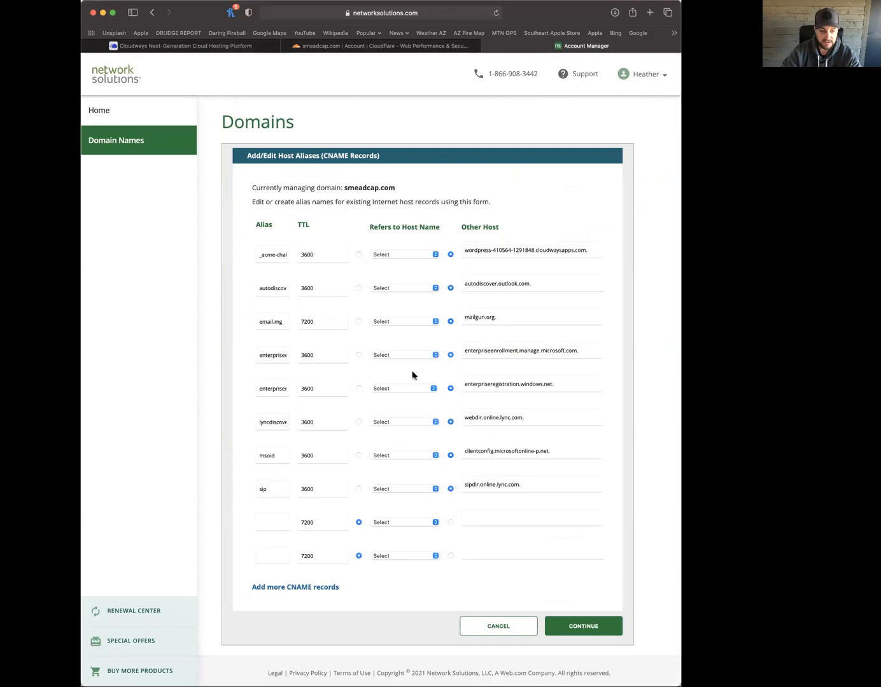
pyautogui.click(277, 524)
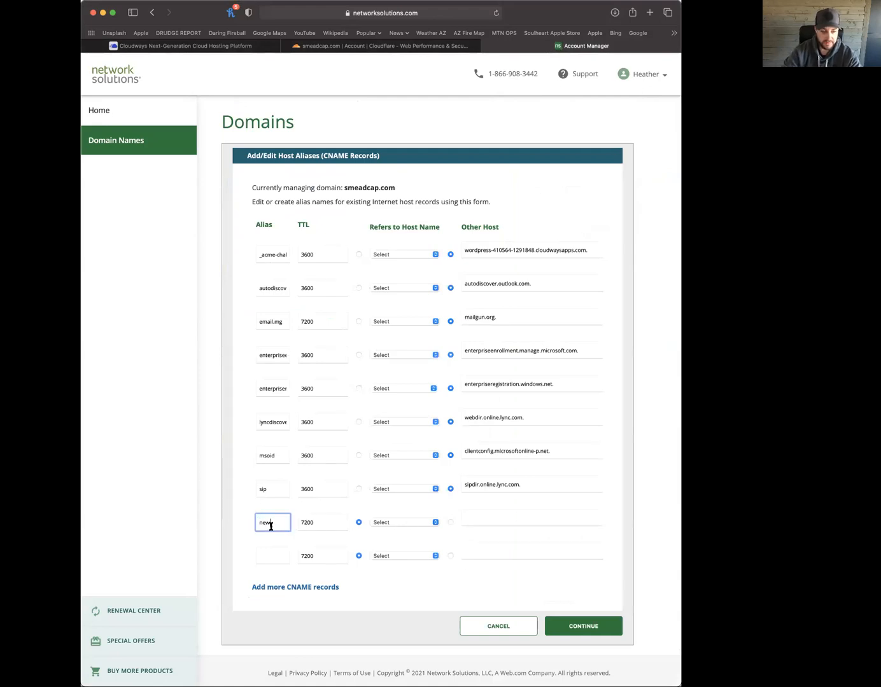
pyautogui.click(400, 523)
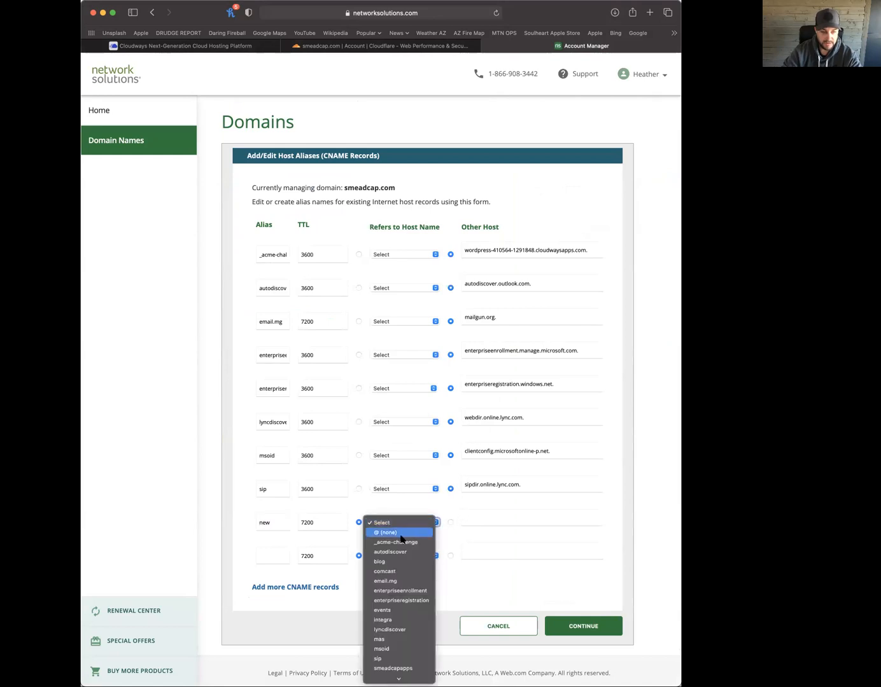
pyautogui.click(463, 525)
pyautogui.click(481, 518)
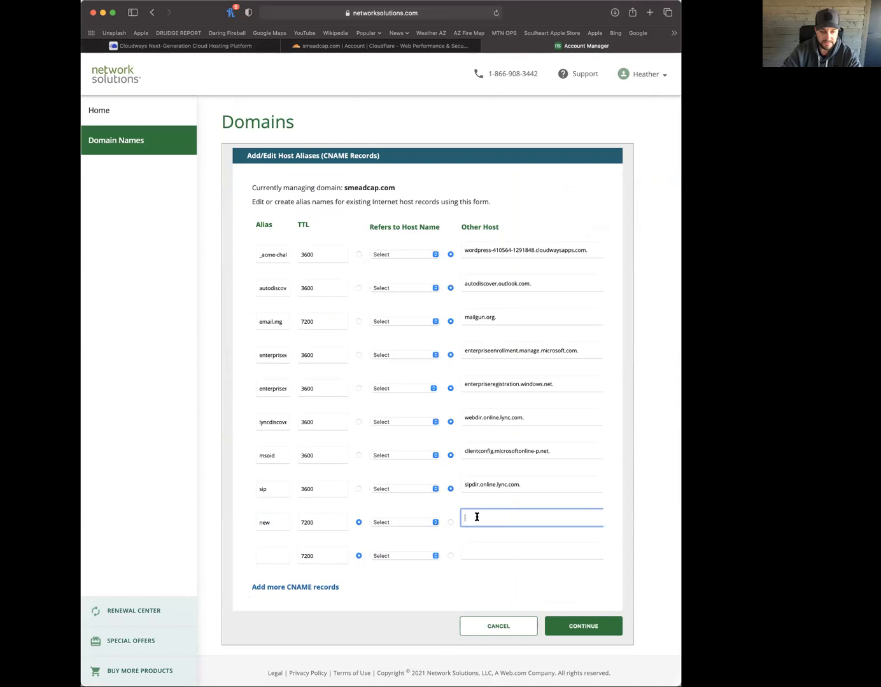
pyautogui.press('super+v')
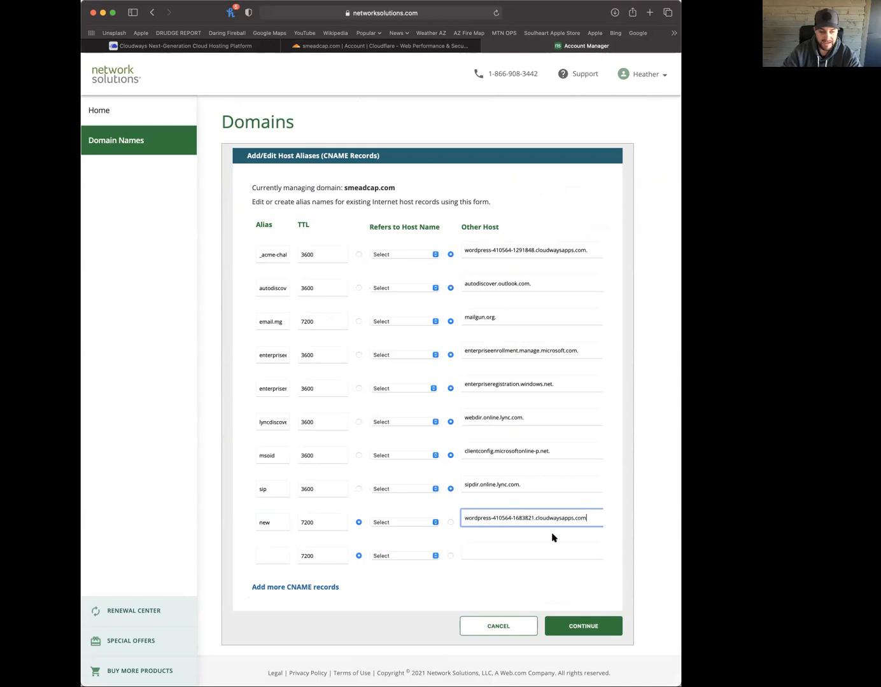
pyautogui.moveTo(330, 526); pyautogui.dragTo(285, 523)
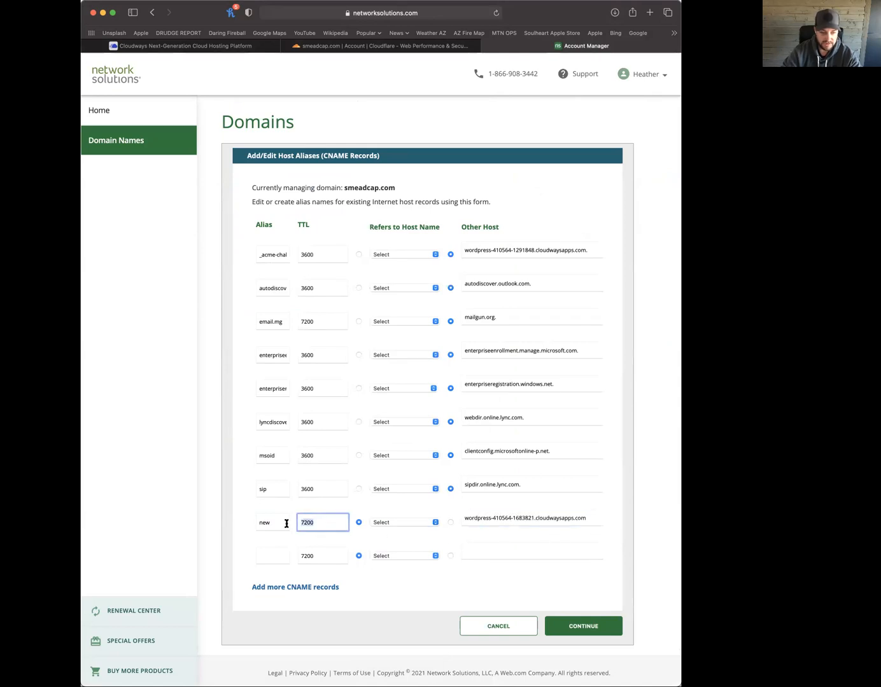
pyautogui.write('600')
pyautogui.click(565, 535)
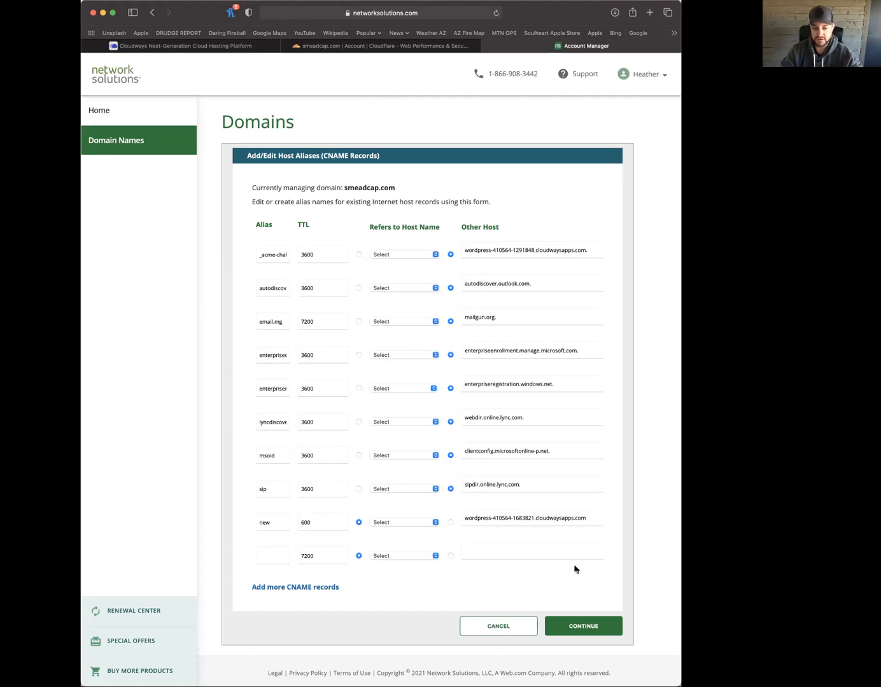
pyautogui.click(588, 626)
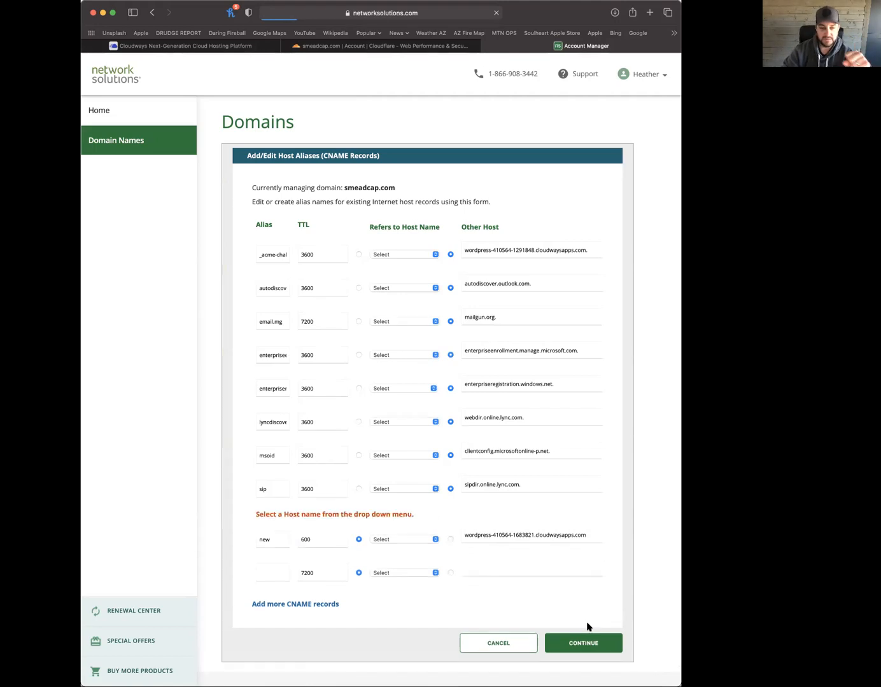
# Choose @ (none) as the referenced host, correct the TTL to 3600, and resubmit the record
pyautogui.click(389, 538)
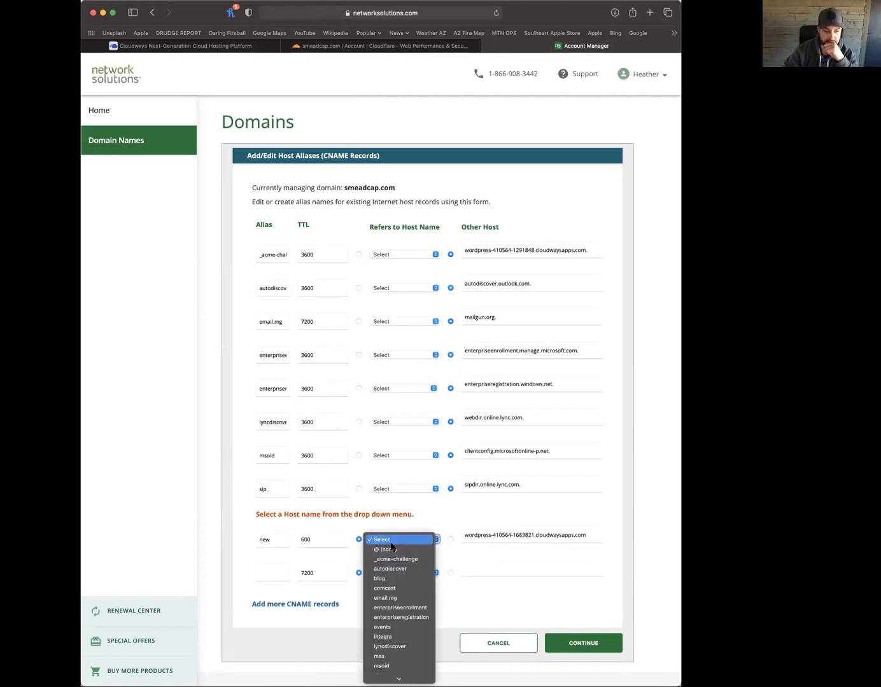
pyautogui.click(401, 551)
pyautogui.click(597, 649)
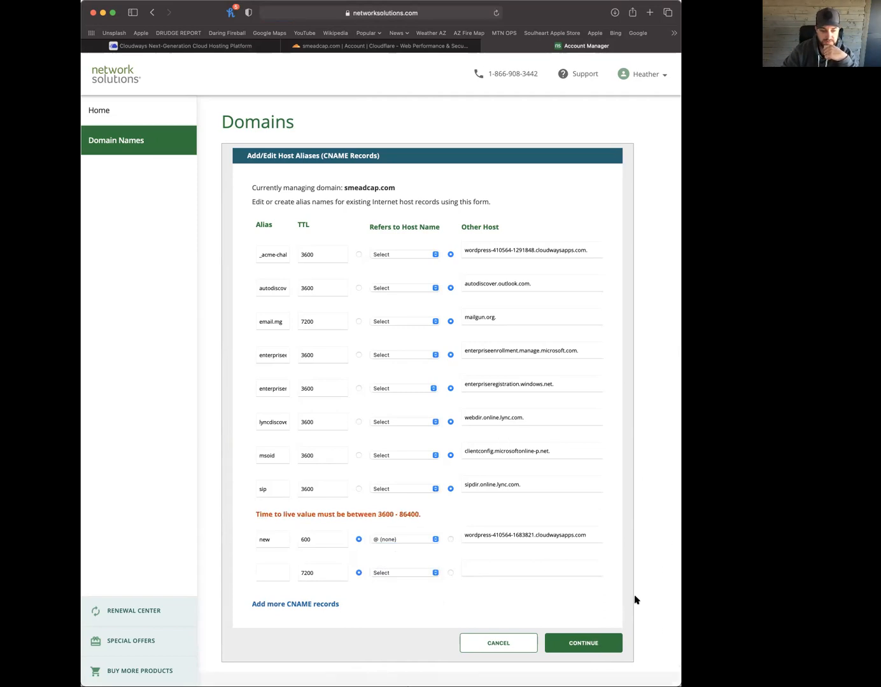
pyautogui.moveTo(325, 539); pyautogui.dragTo(290, 538)
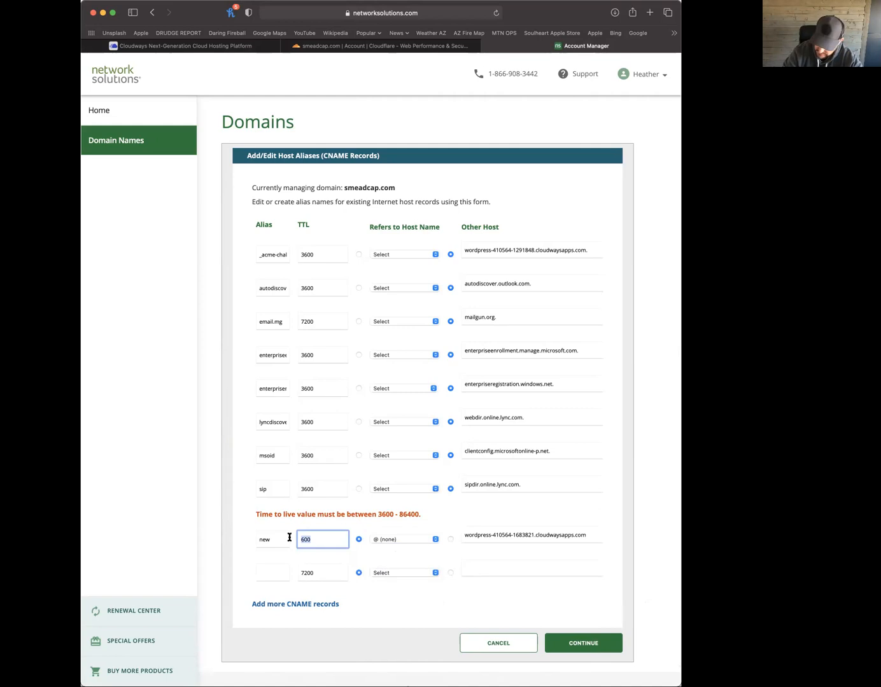
pyautogui.write('3')
pyautogui.click(426, 516)
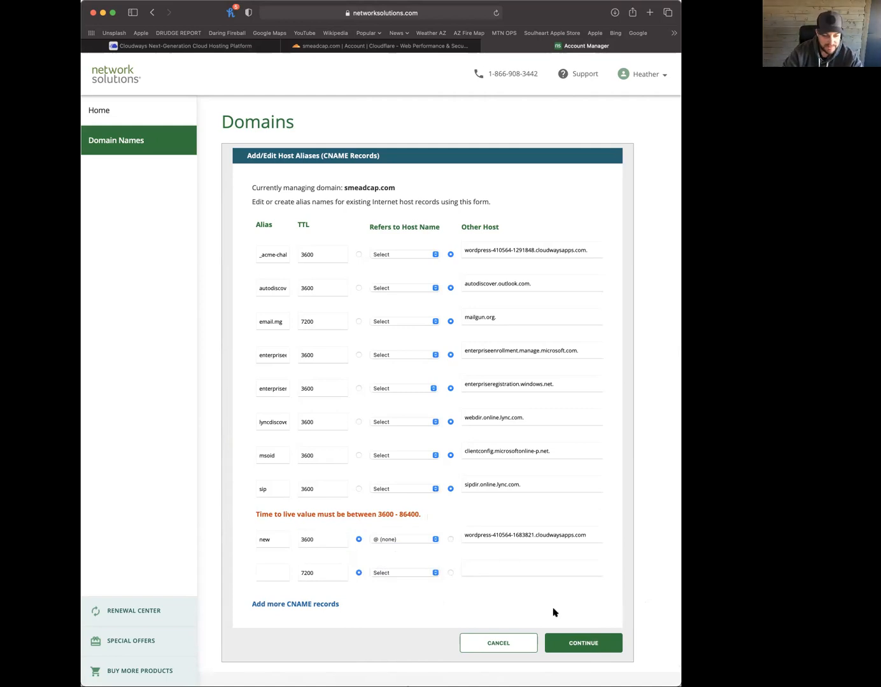
pyautogui.click(584, 645)
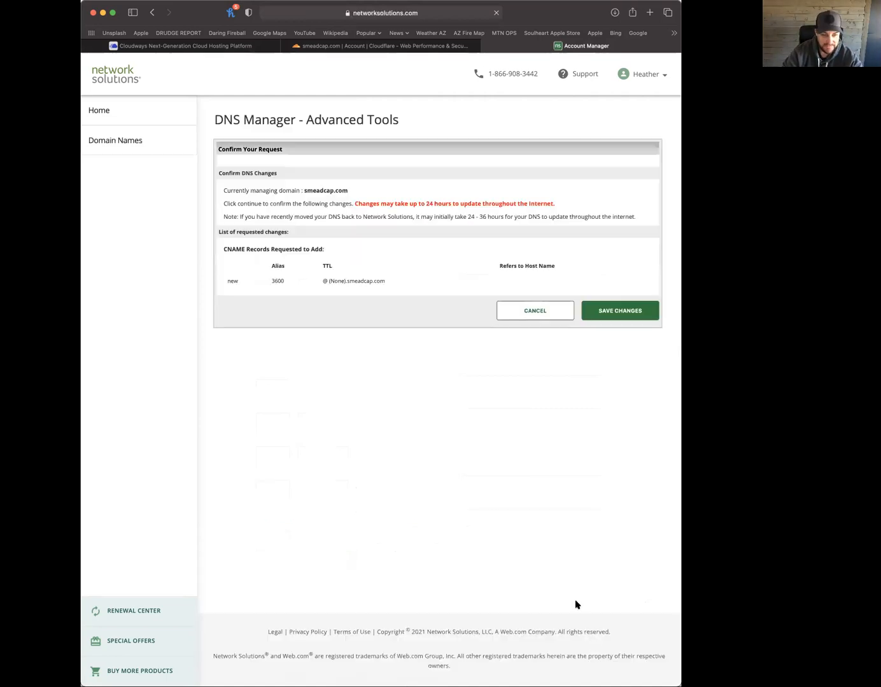
# Save the new CNAME record and note the 24–48 hour propagation message
pyautogui.click(615, 311)
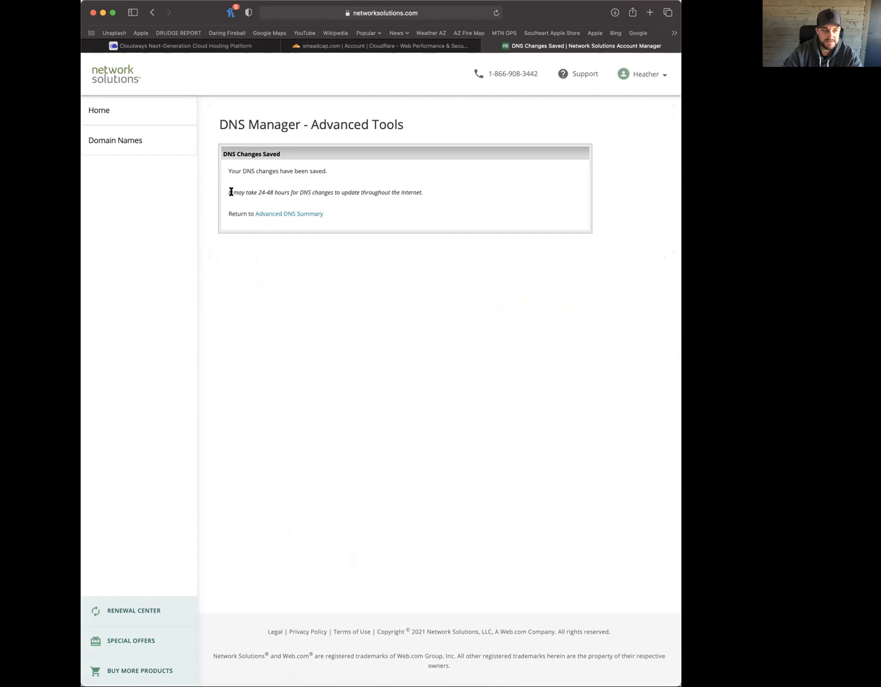
pyautogui.moveTo(227, 194); pyautogui.dragTo(450, 196)
pyautogui.click(450, 196)
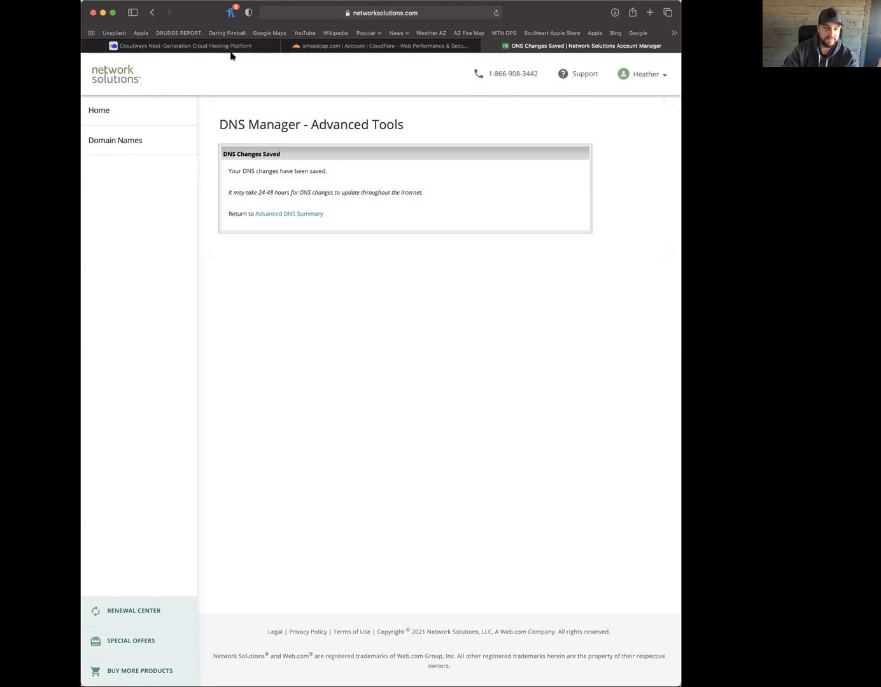
# Save new.smeadcap.com as the primary domain and launch the site from the Access Details Application URL
pyautogui.moveTo(224, 49)
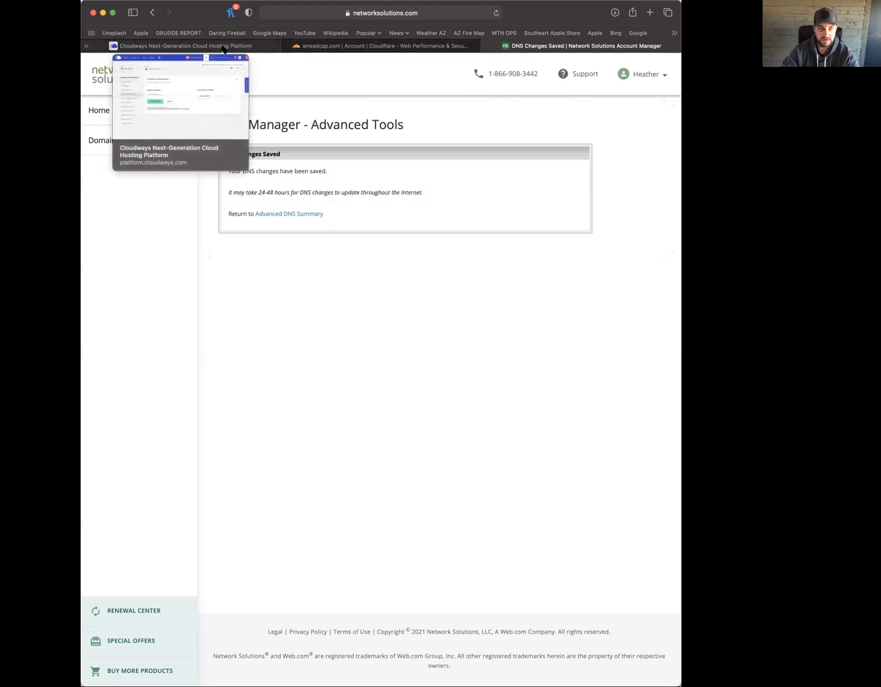
pyautogui.click(224, 46)
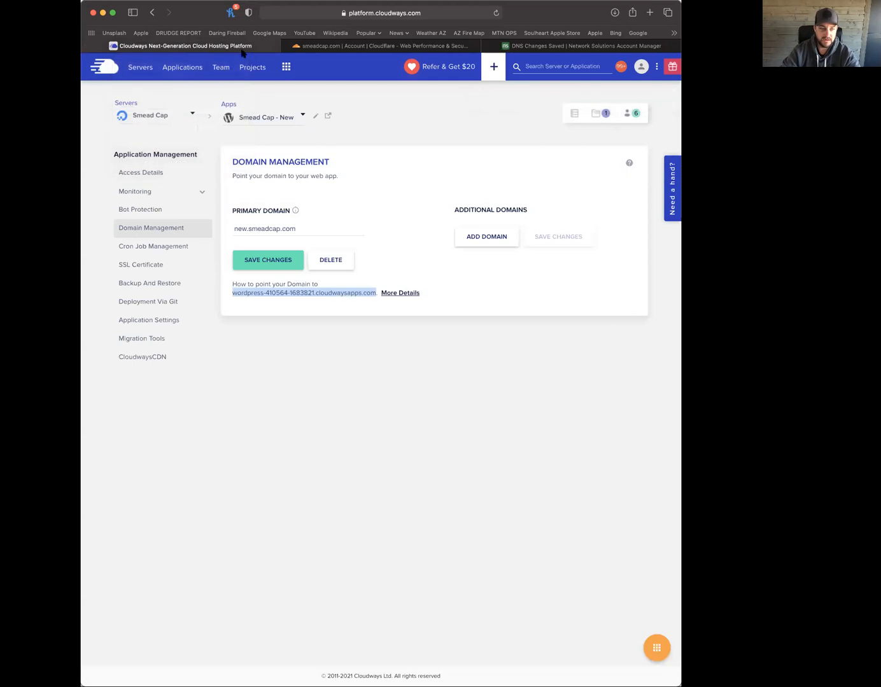
pyautogui.click(264, 260)
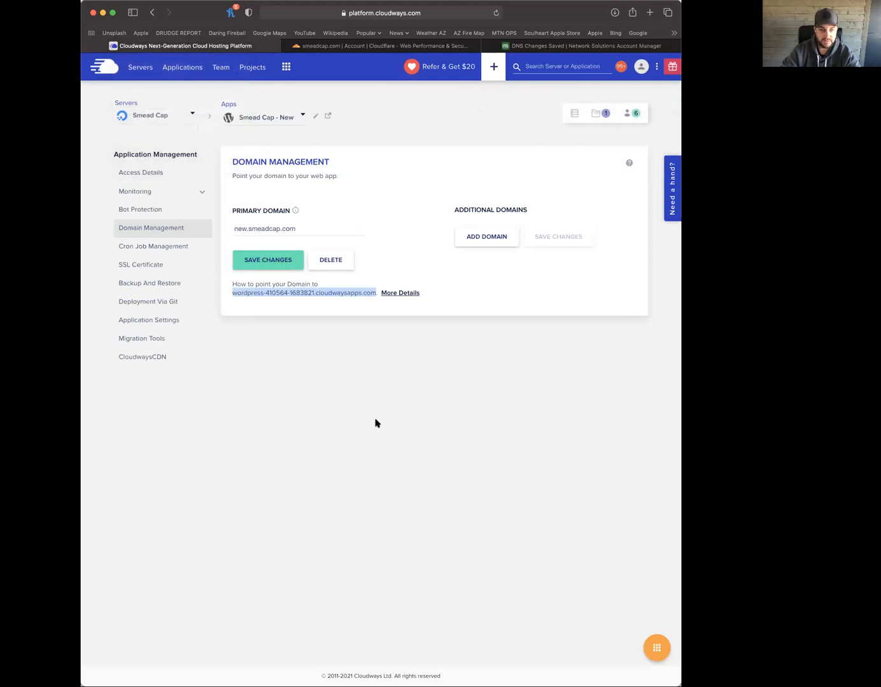
pyautogui.click(490, 430)
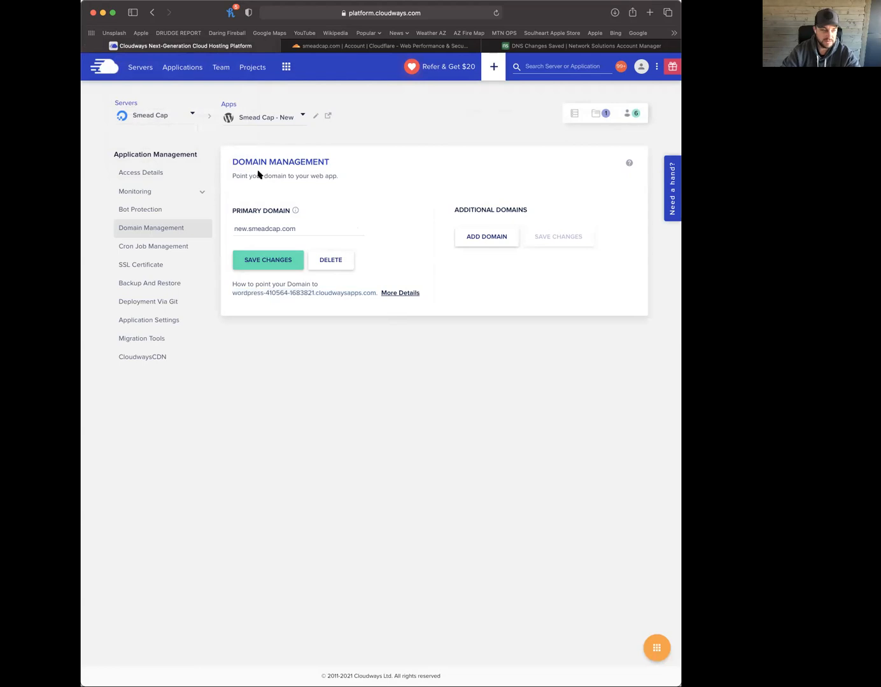
pyautogui.click(147, 172)
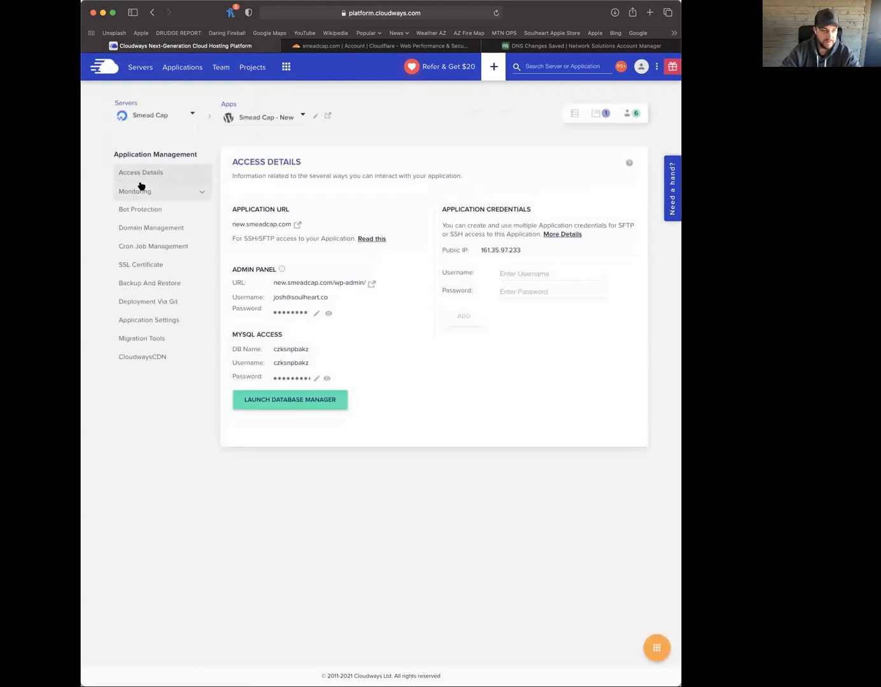
pyautogui.click(298, 226)
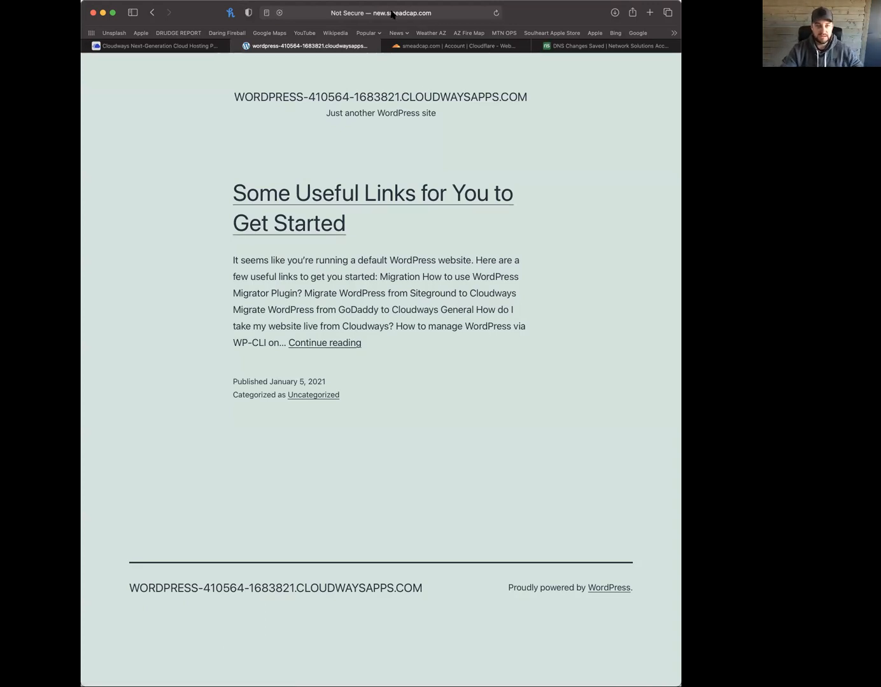
# Load new.smeadcap.com/wp-admin in the browser
pyautogui.click(393, 15)
pyautogui.press('Right')
pyautogui.write('/wp-admin')
pyautogui.press('Return')
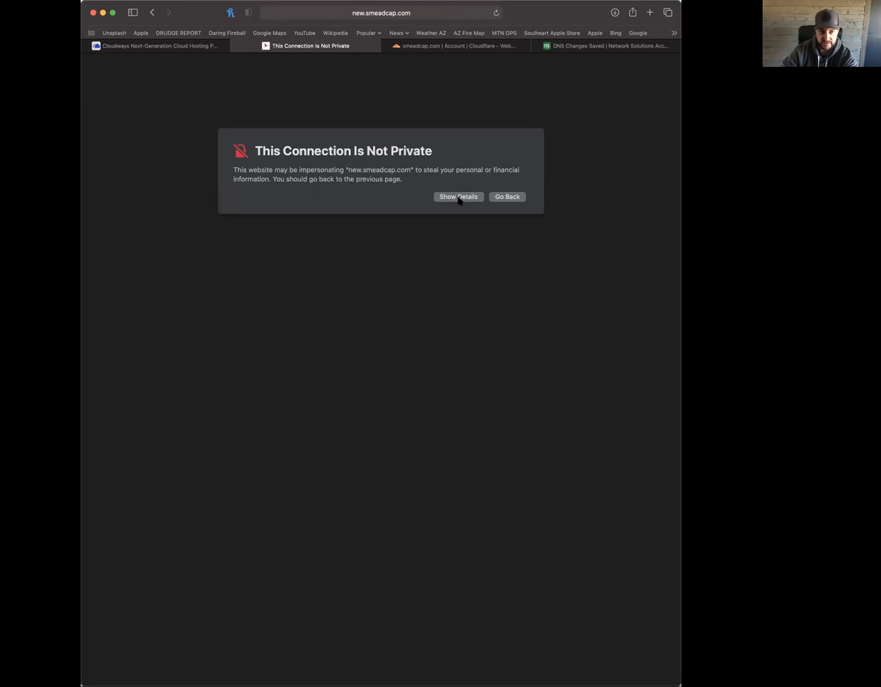
# Proceed past the certificate warning to the login page, then bring up Cloudways' Access Details
pyautogui.click(458, 198)
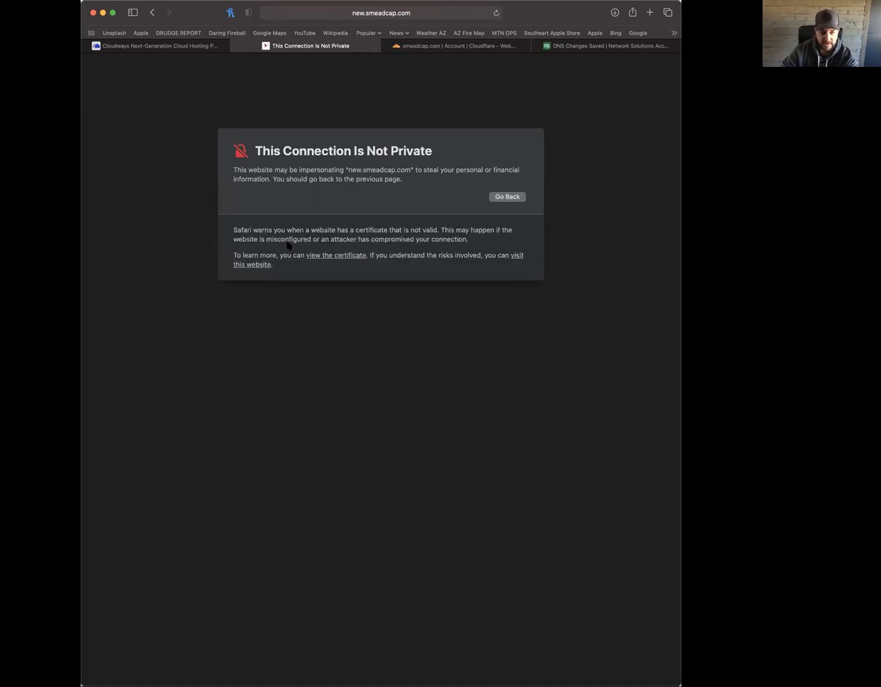
pyautogui.click(258, 264)
pyautogui.click(408, 392)
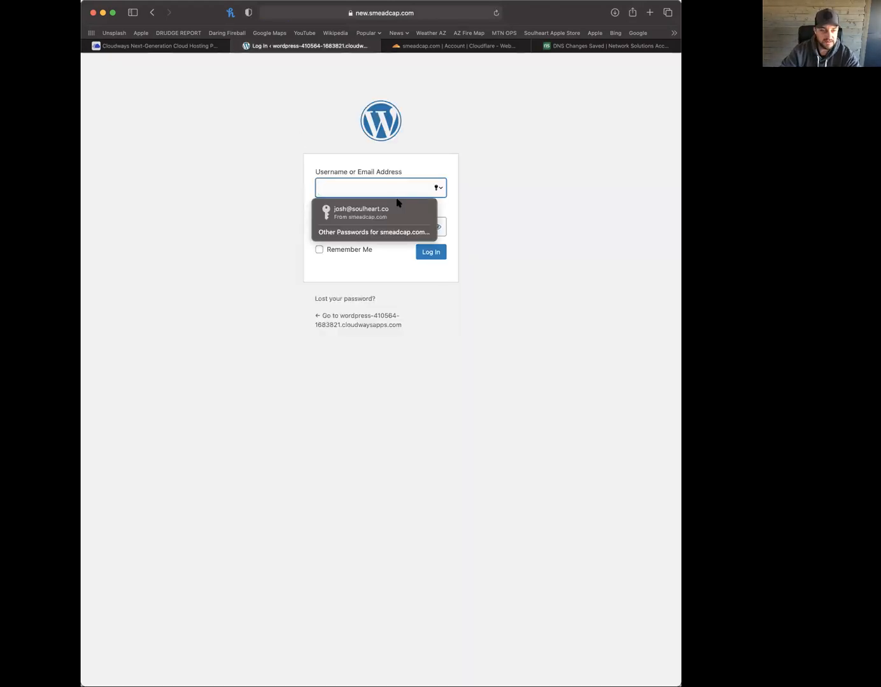
pyautogui.click(188, 49)
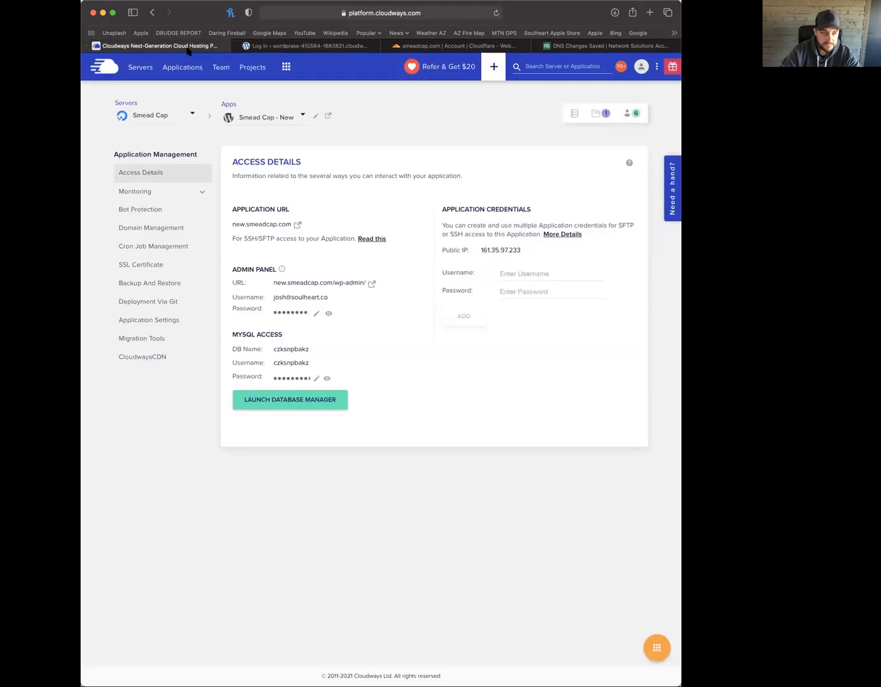
pyautogui.moveTo(234, 269); pyautogui.dragTo(257, 268)
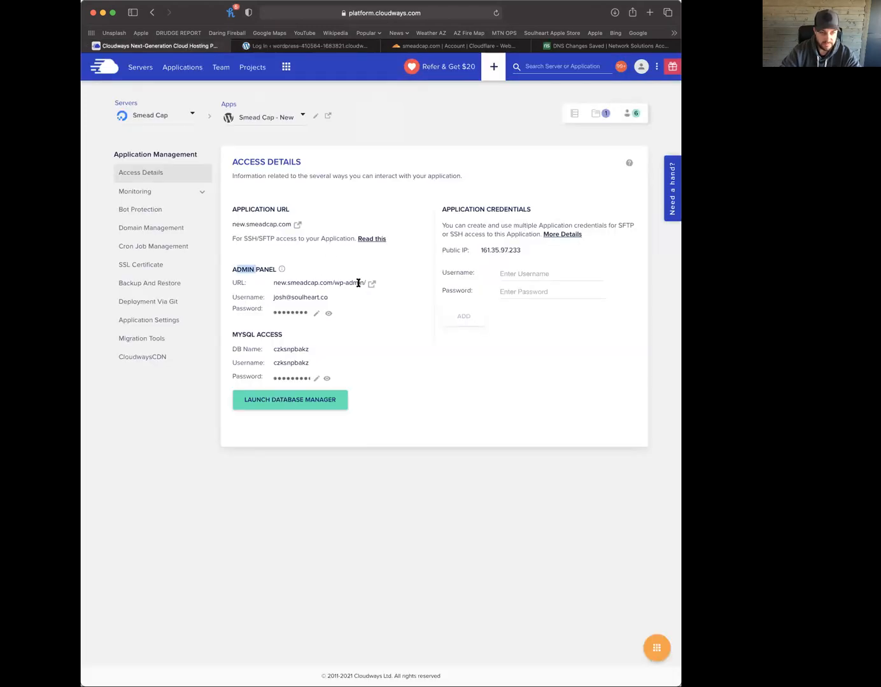
# Log in to the WordPress admin with the admin username and saved password, keeping Remember Me checked
pyautogui.click(290, 312)
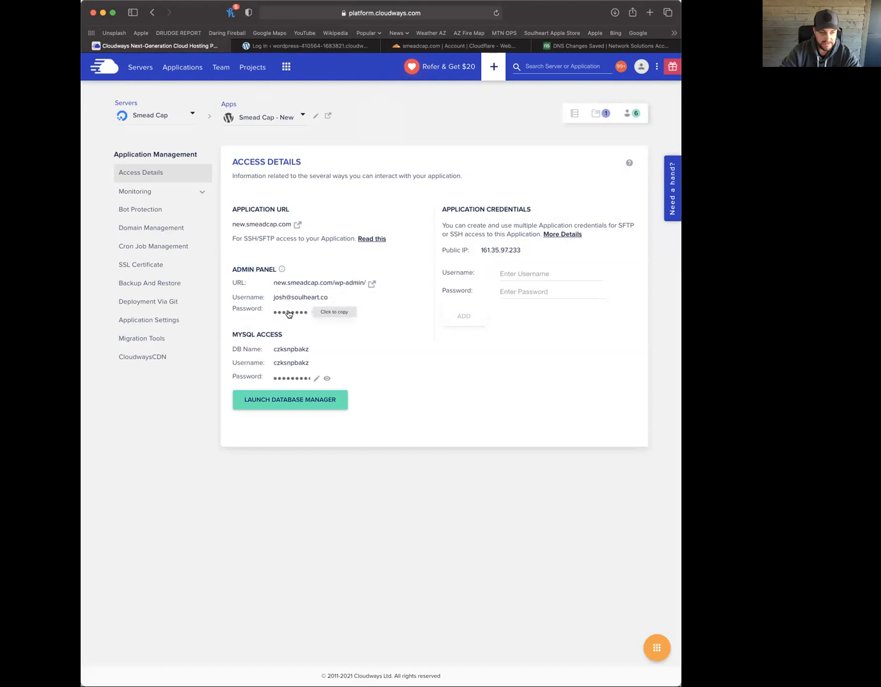
pyautogui.click(320, 47)
pyautogui.click(344, 189)
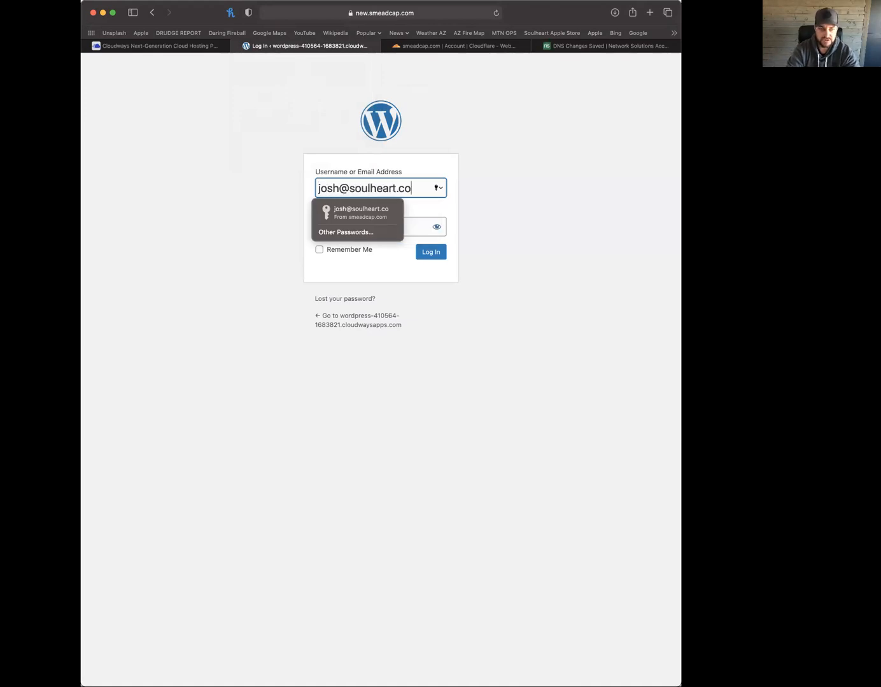
pyautogui.click(530, 211)
pyautogui.click(381, 229)
pyautogui.click(321, 246)
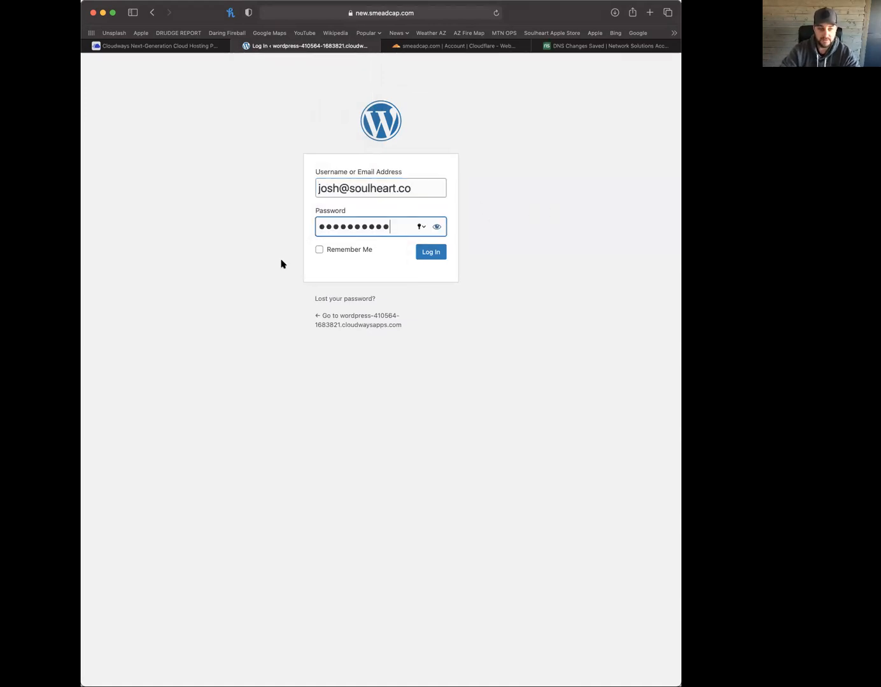
pyautogui.click(319, 251)
pyautogui.click(435, 252)
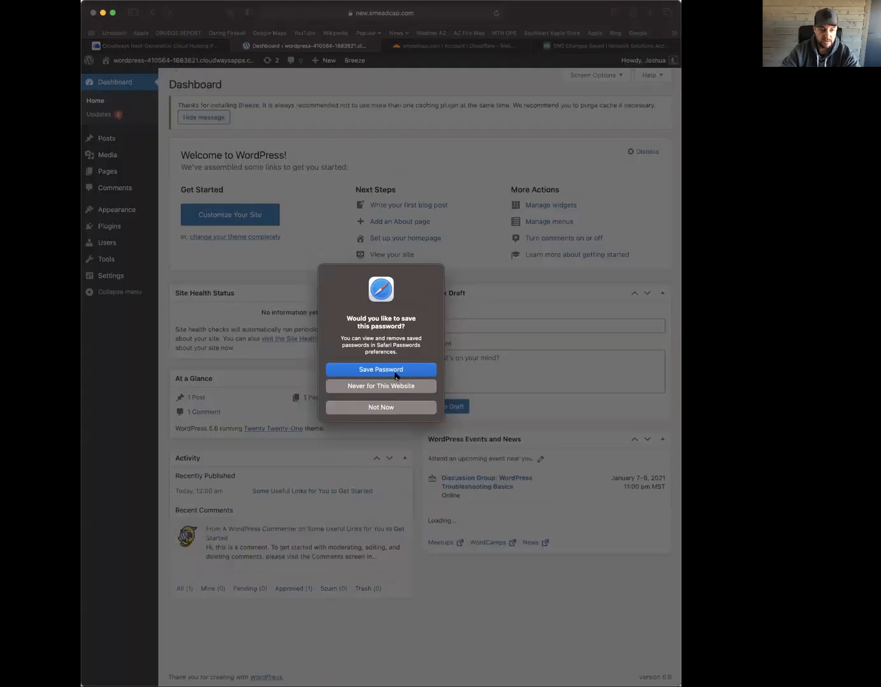
pyautogui.click(394, 371)
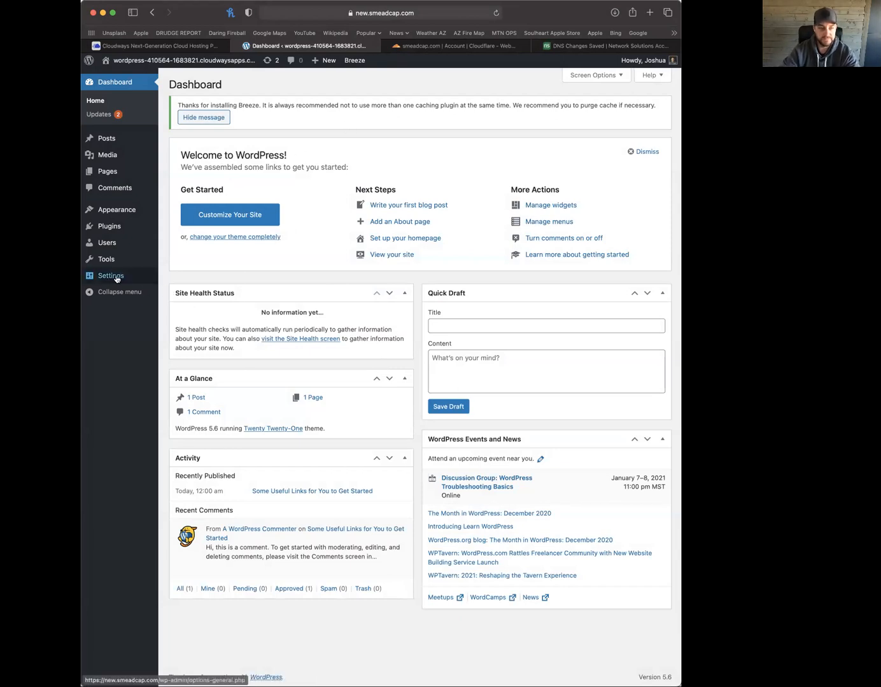
pyautogui.moveTo(116, 279)
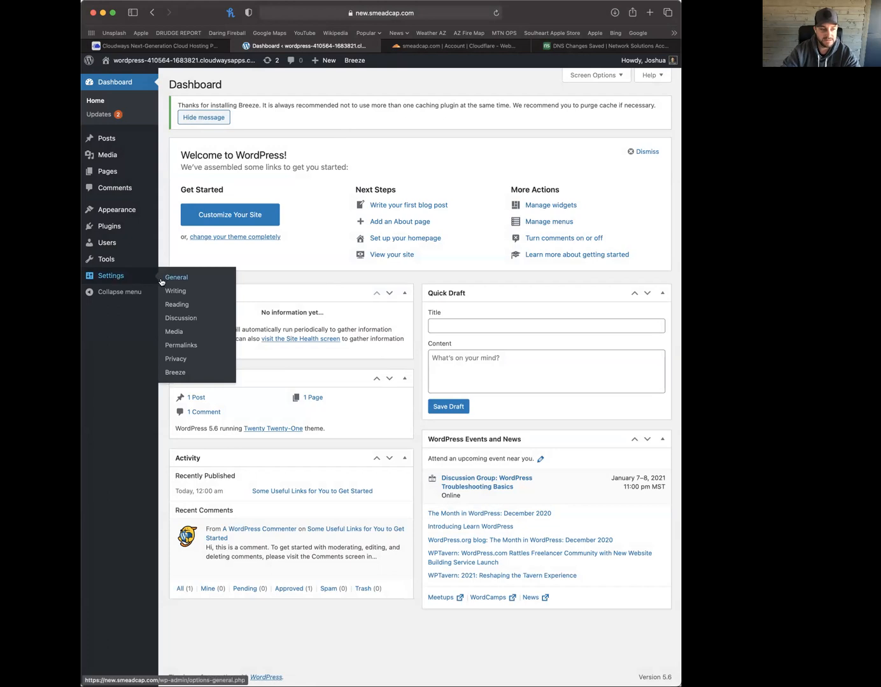
# Replace the custom permalink structure with /%category%/%postname%/ and save it
pyautogui.click(182, 344)
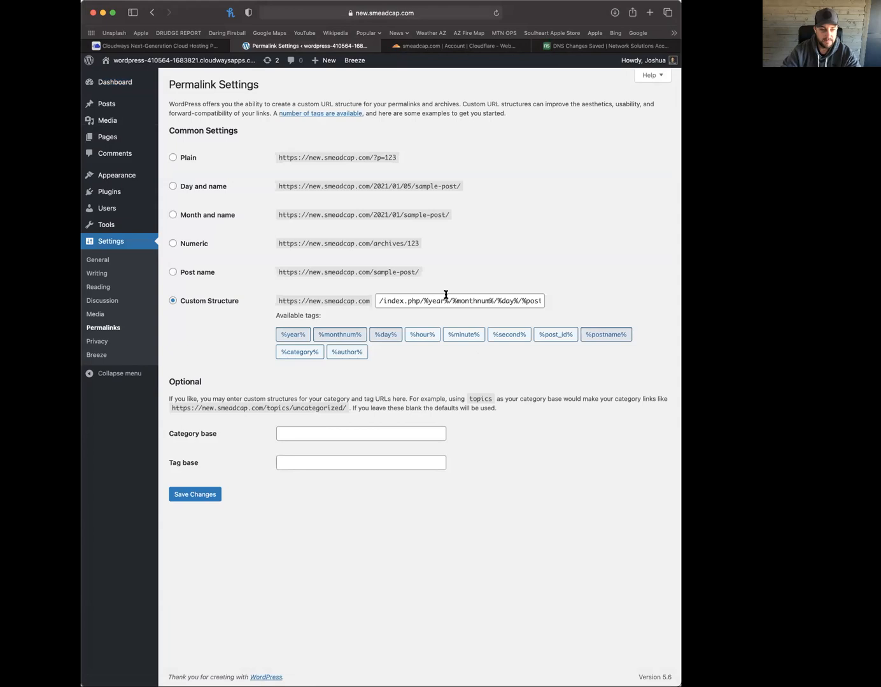
pyautogui.moveTo(387, 301); pyautogui.dragTo(572, 294)
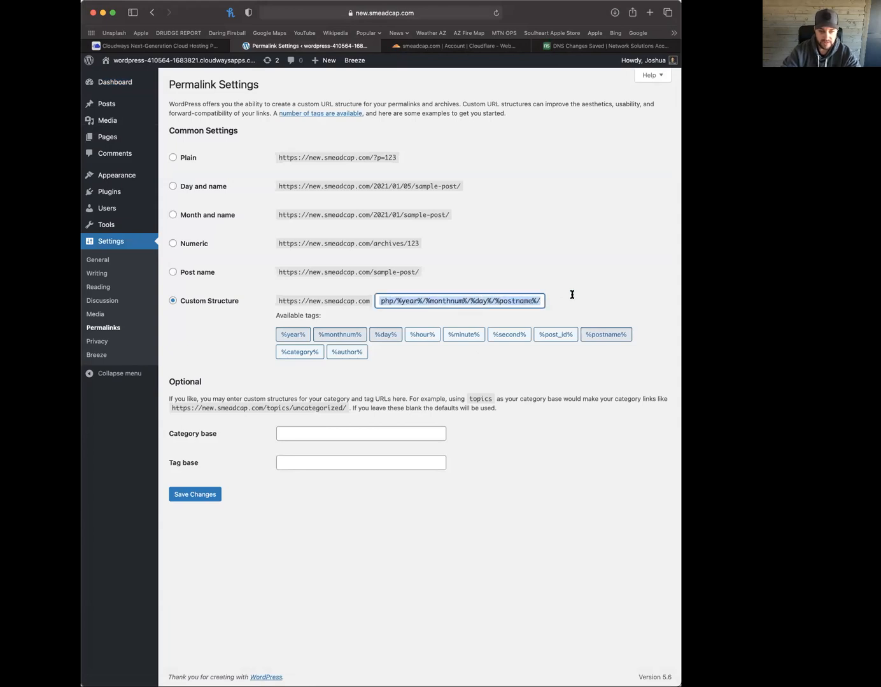
pyautogui.tripleClick(514, 301)
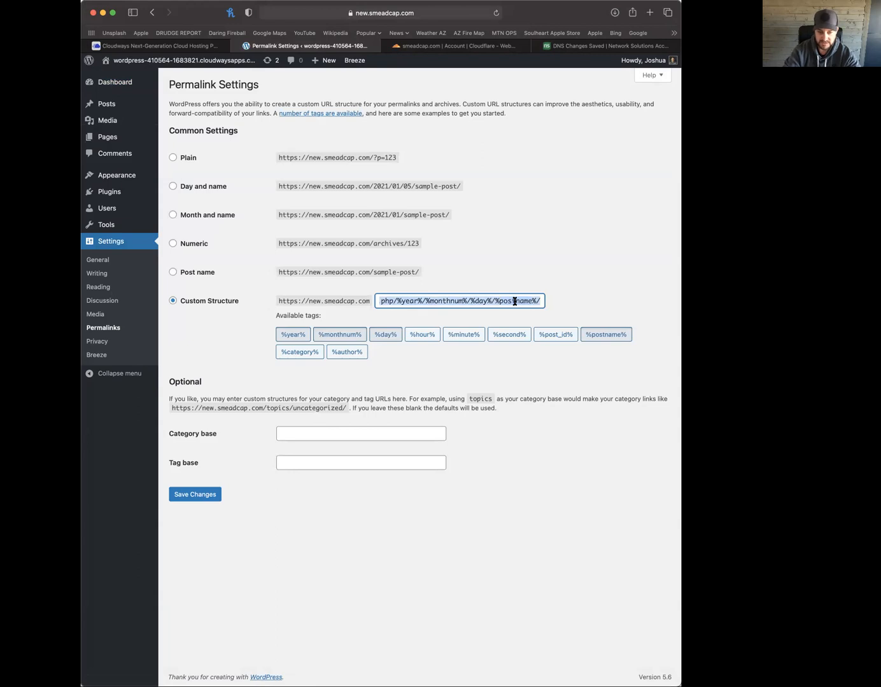
pyautogui.press('BackSpace')
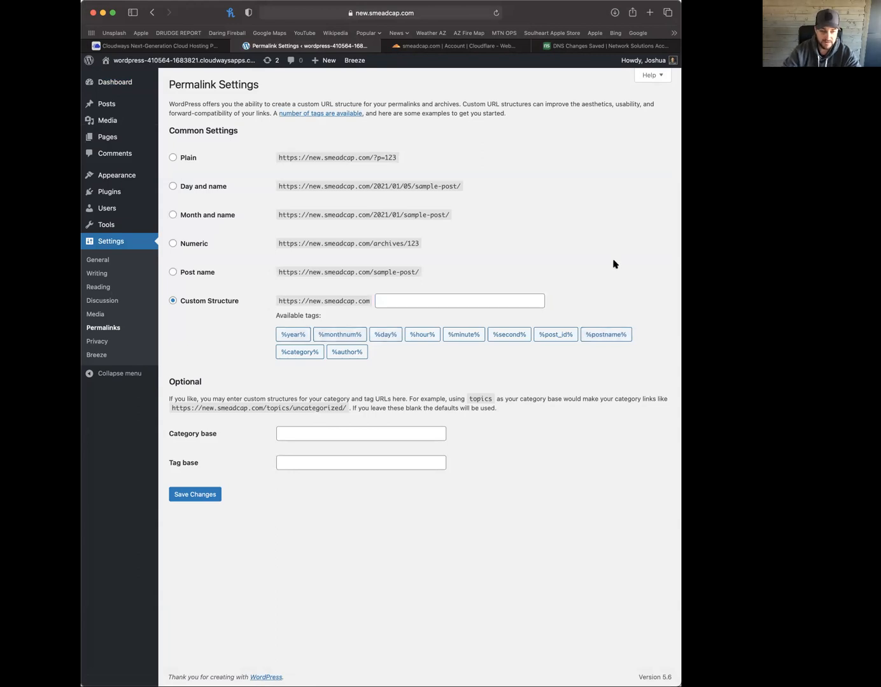
pyautogui.click(419, 301)
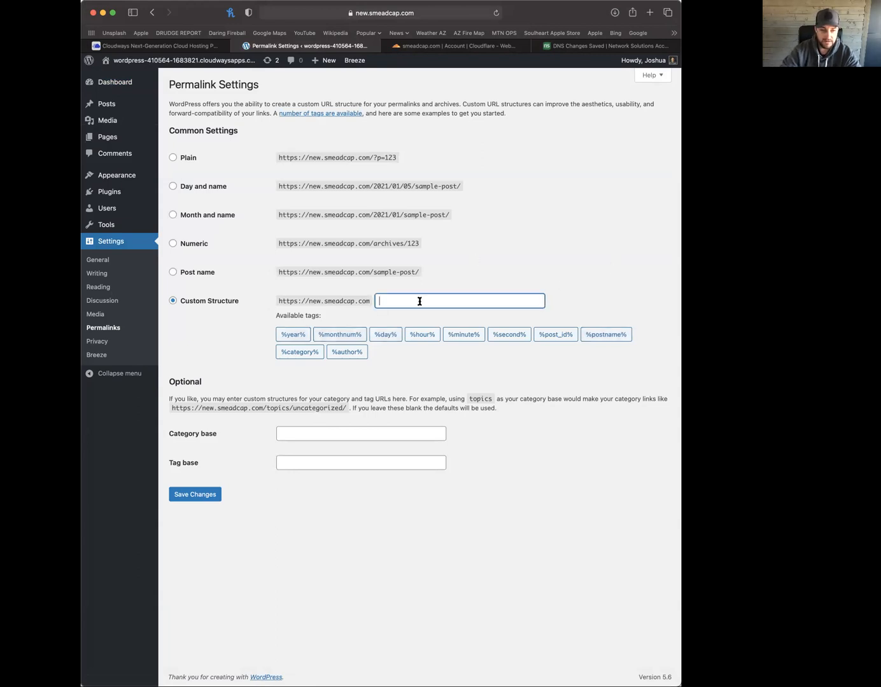
pyautogui.click(609, 337)
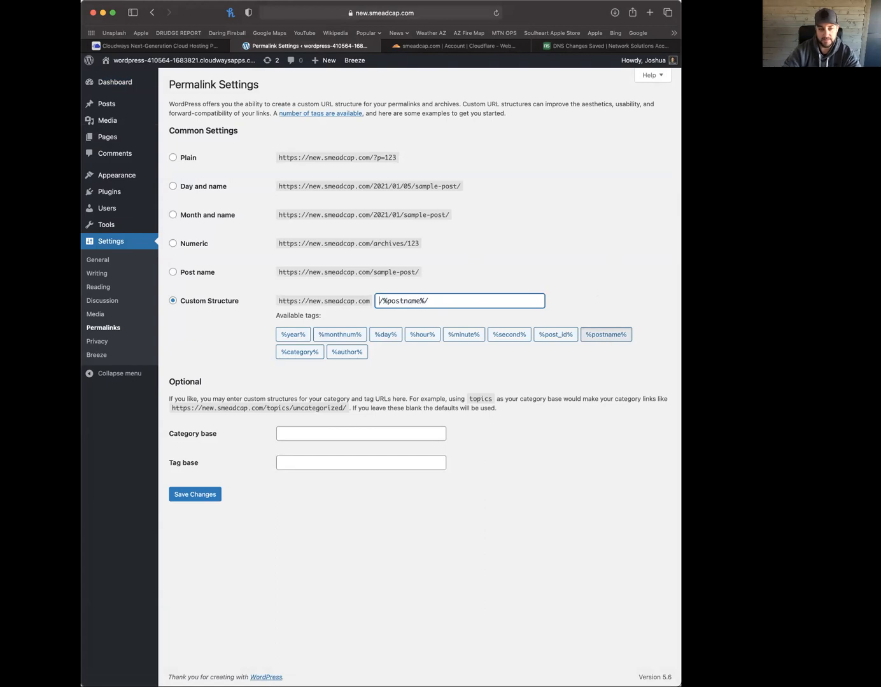
pyautogui.click(297, 356)
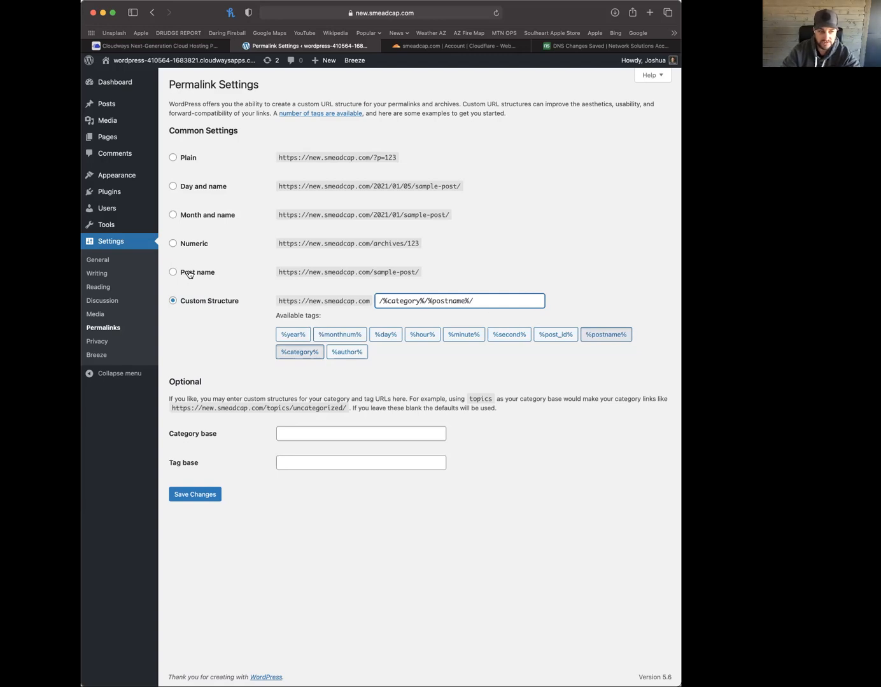
pyautogui.click(204, 495)
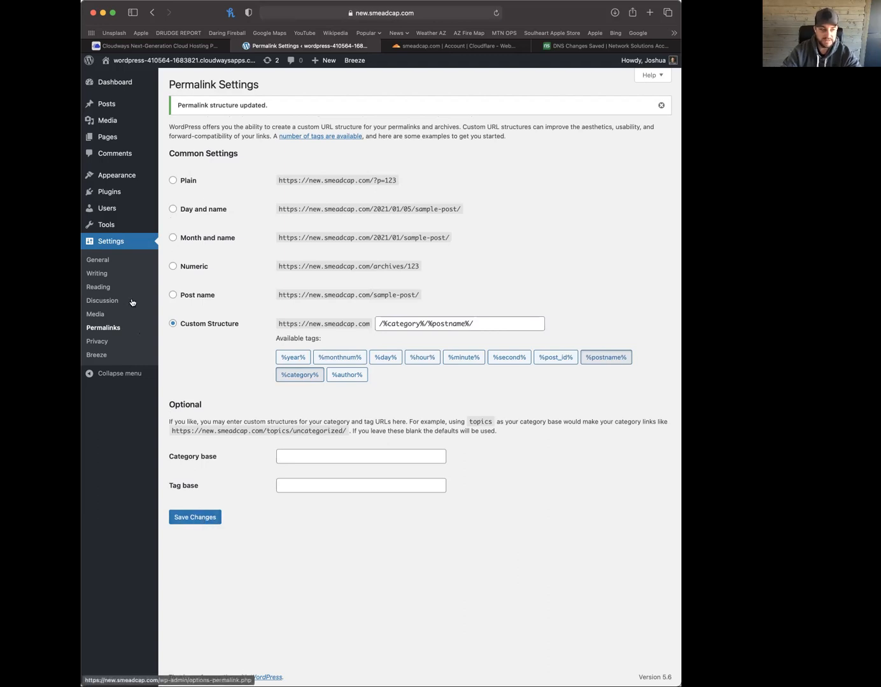
# In General Settings, set the title 'Smead Capital Management' and tagline 'Welcome', then save
pyautogui.click(102, 288)
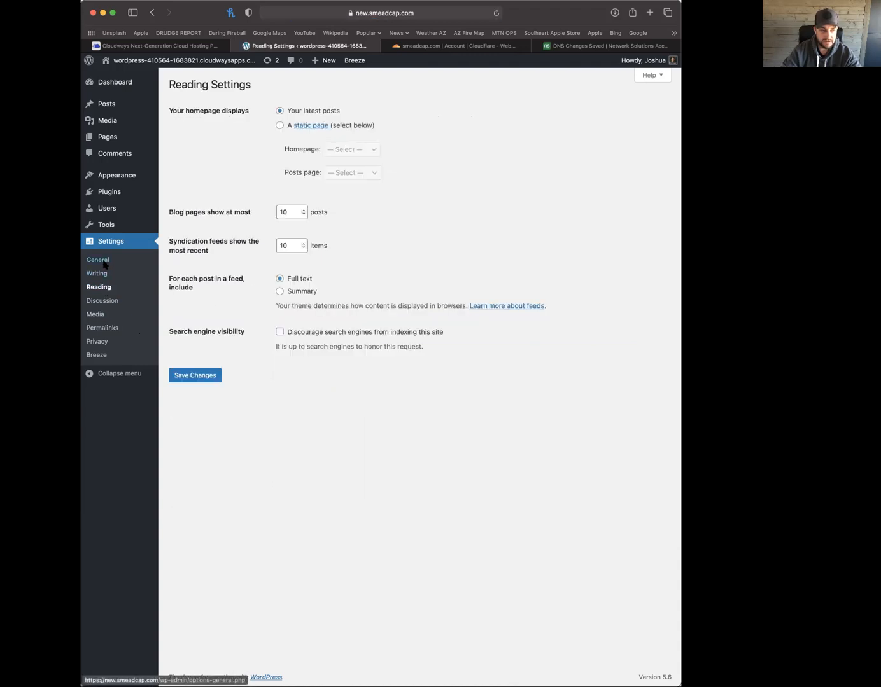
pyautogui.click(104, 262)
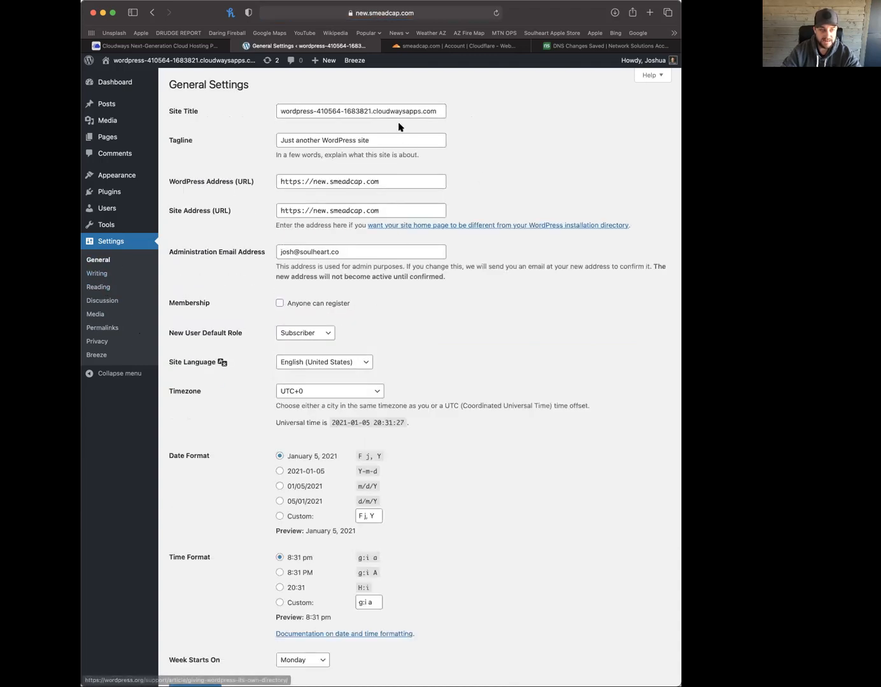
pyautogui.moveTo(282, 112); pyautogui.dragTo(487, 118)
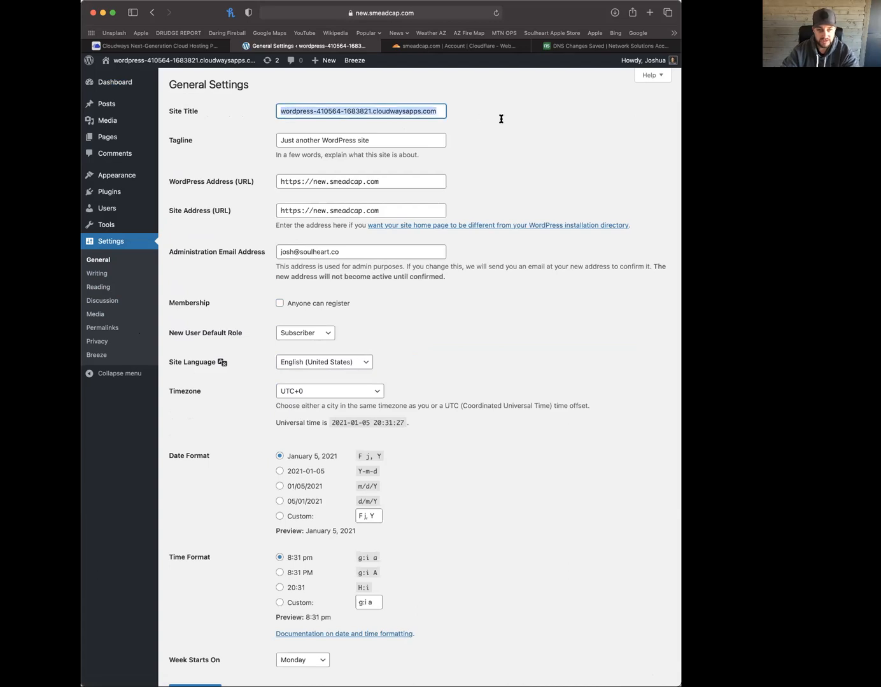
pyautogui.write('Smead Capital')
pyautogui.press('BackSpace')
pyautogui.press('BackSpace')
pyautogui.press('BackSpace')
pyautogui.write('tal Manageemn')
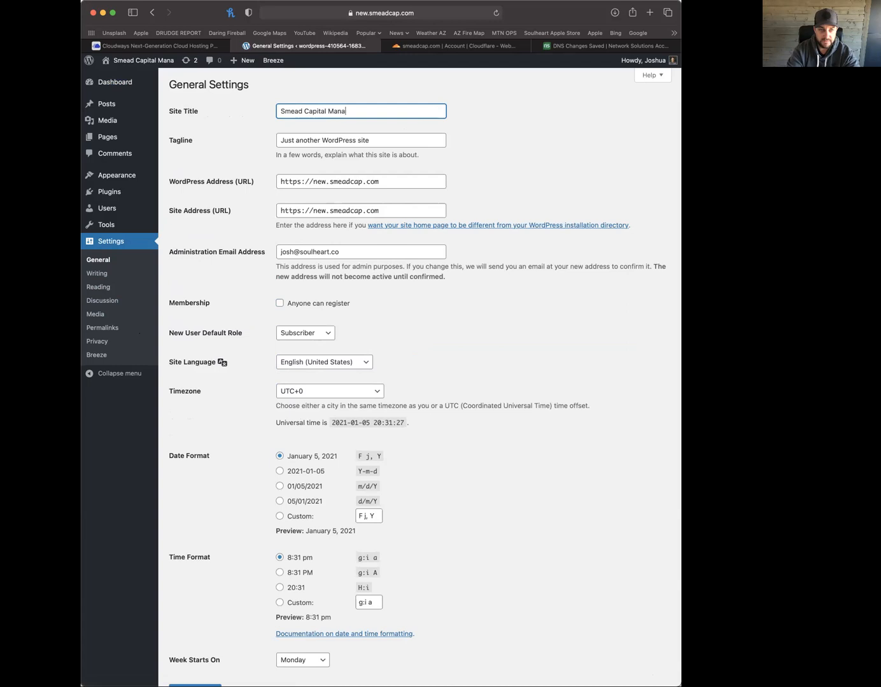
pyautogui.press('BackSpace')
pyautogui.press('BackSpace')
pyautogui.press('BackSpace')
pyautogui.write('ment')
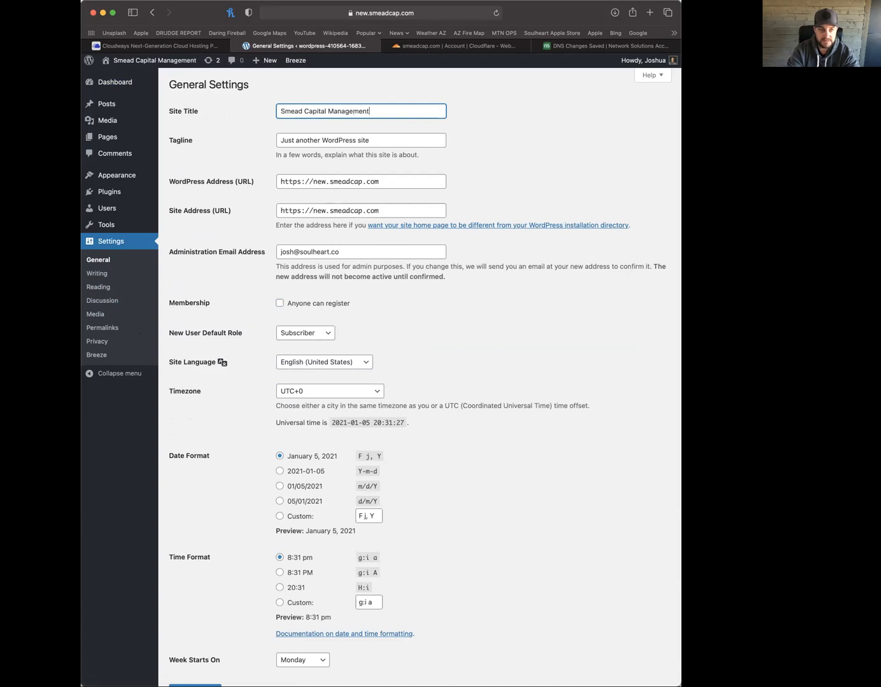
pyautogui.press('Tab')
pyautogui.write('W')
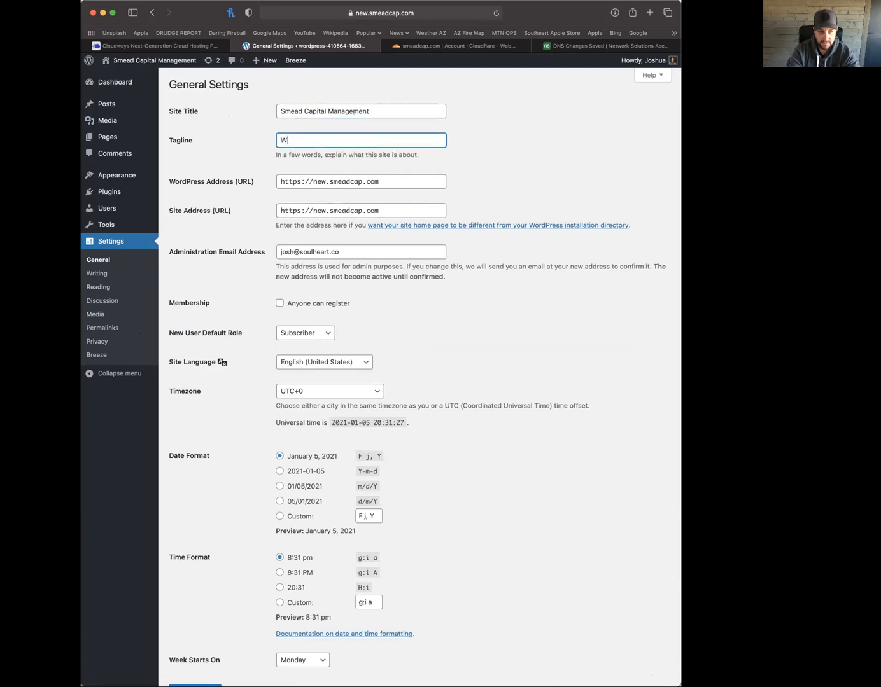
pyautogui.write('elcome')
pyautogui.click(499, 172)
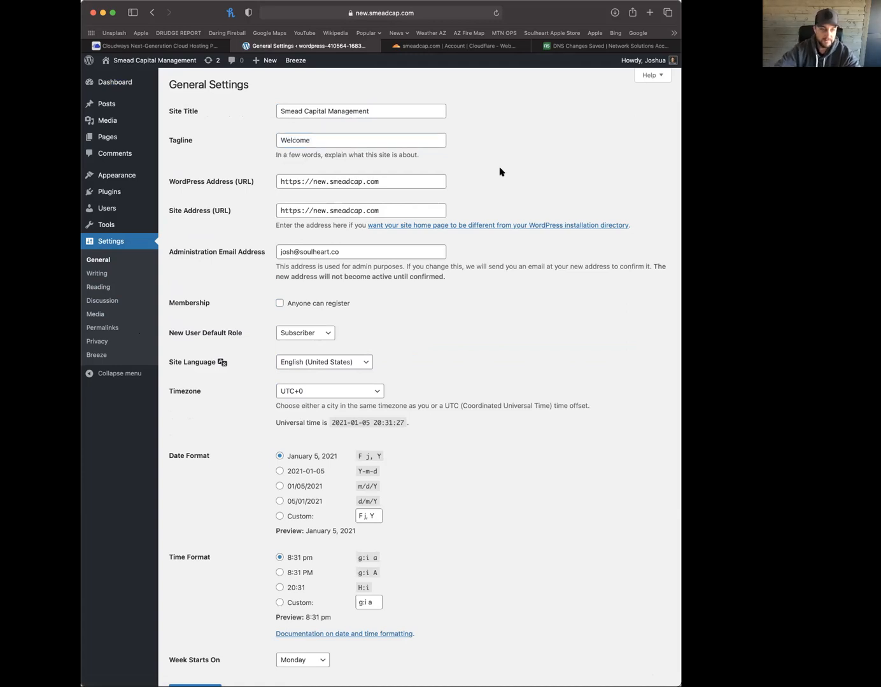
pyautogui.scroll(-2, 190, 570)
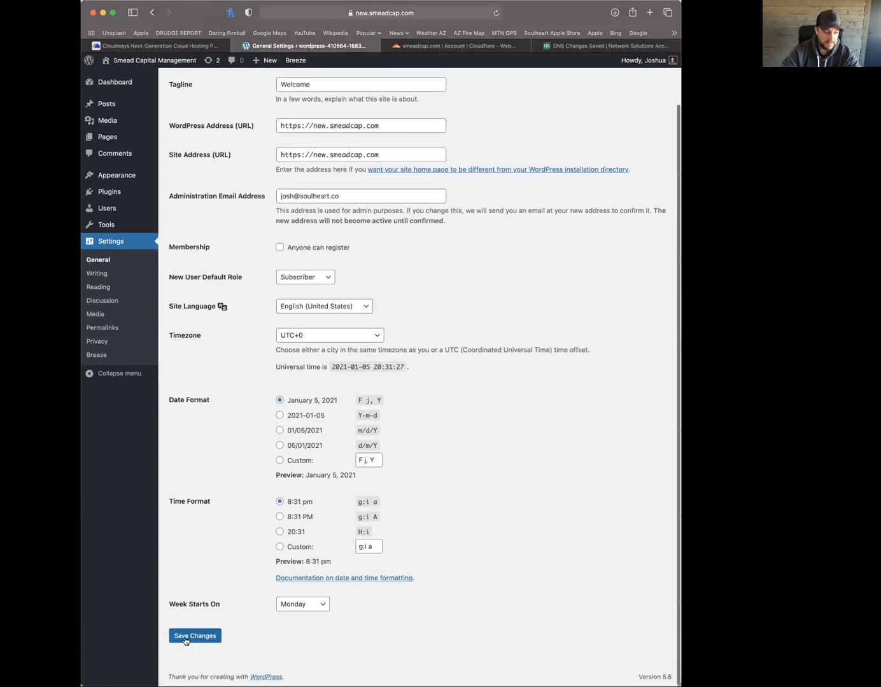
pyautogui.click(186, 636)
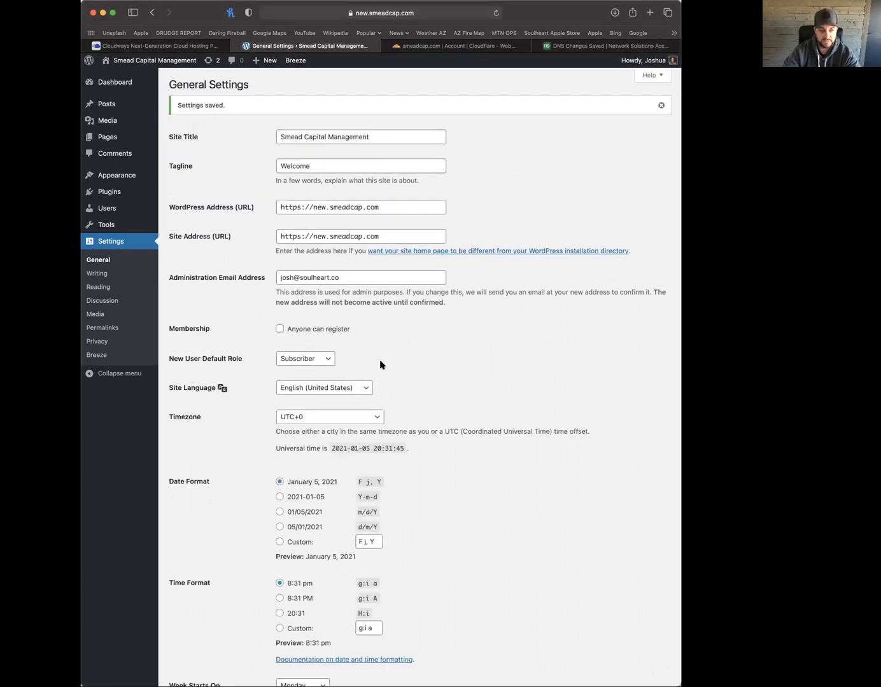
# Install a Let's Encrypt certificate for new.smeadcap.com with the contact e-mail, then return to WordPress
pyautogui.click(168, 47)
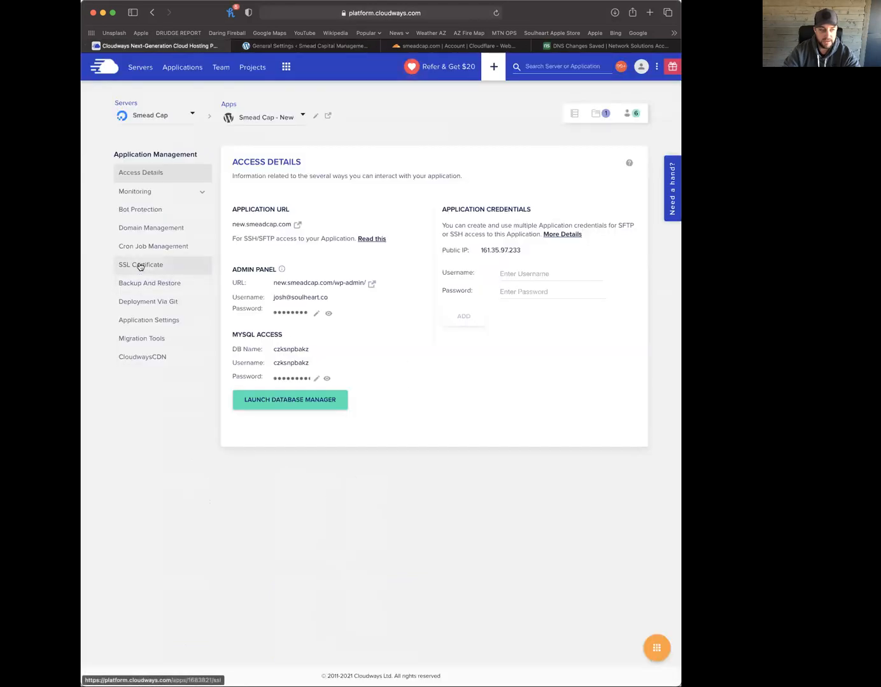
pyautogui.click(140, 266)
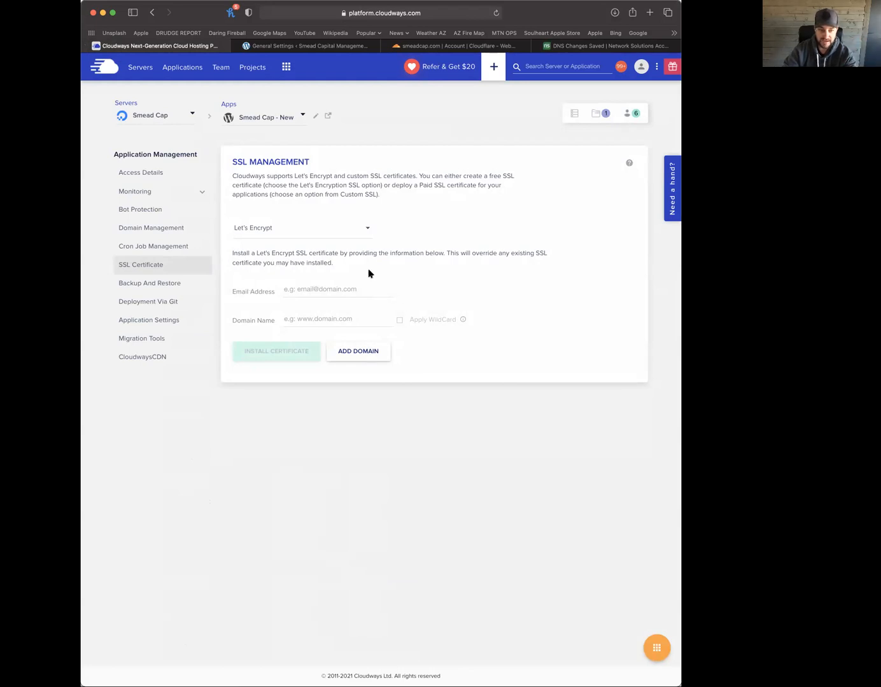
pyautogui.click(318, 291)
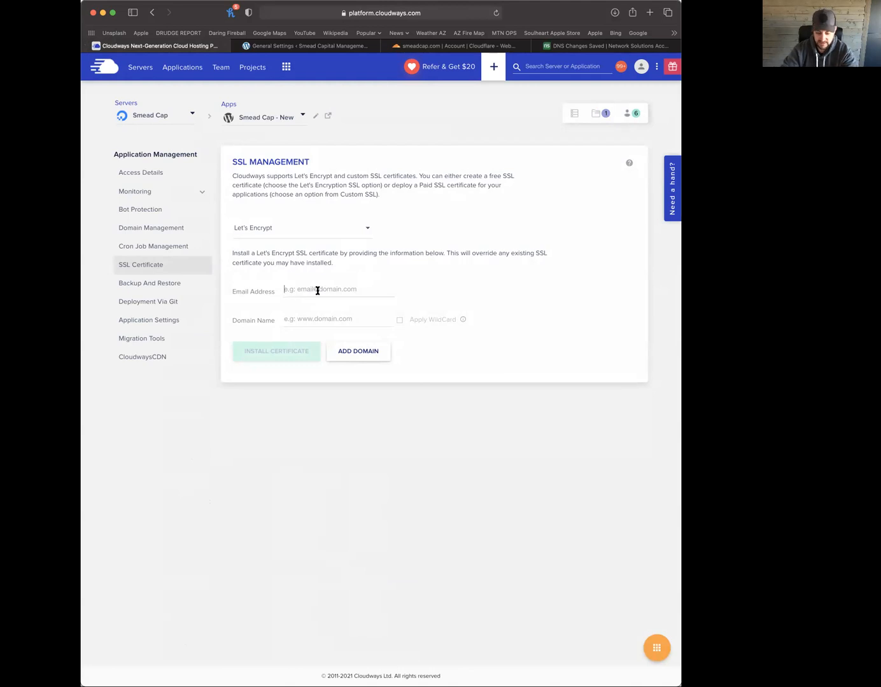
pyautogui.press('Tab')
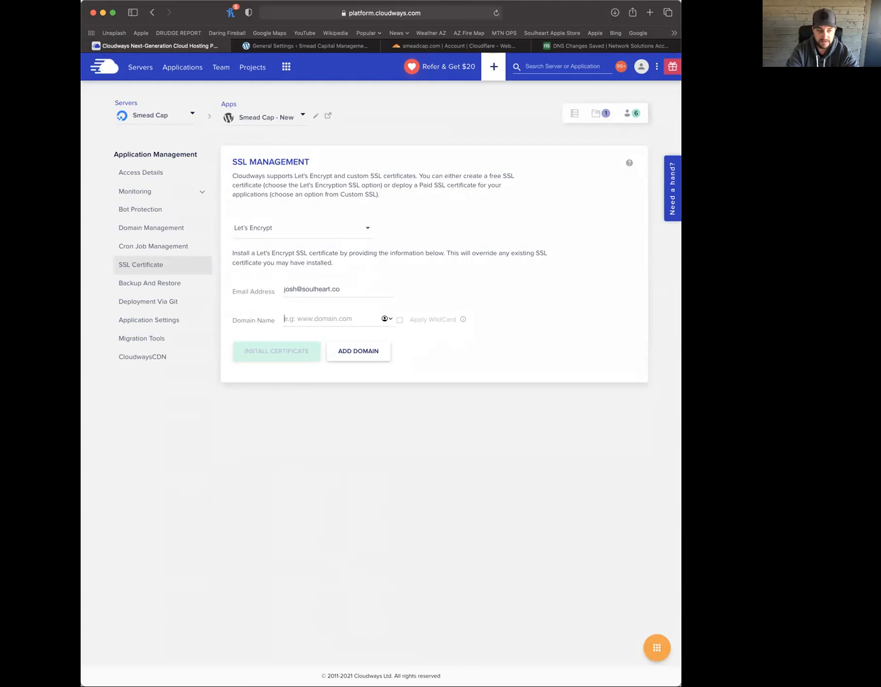
pyautogui.write('new.smeadcap.com')
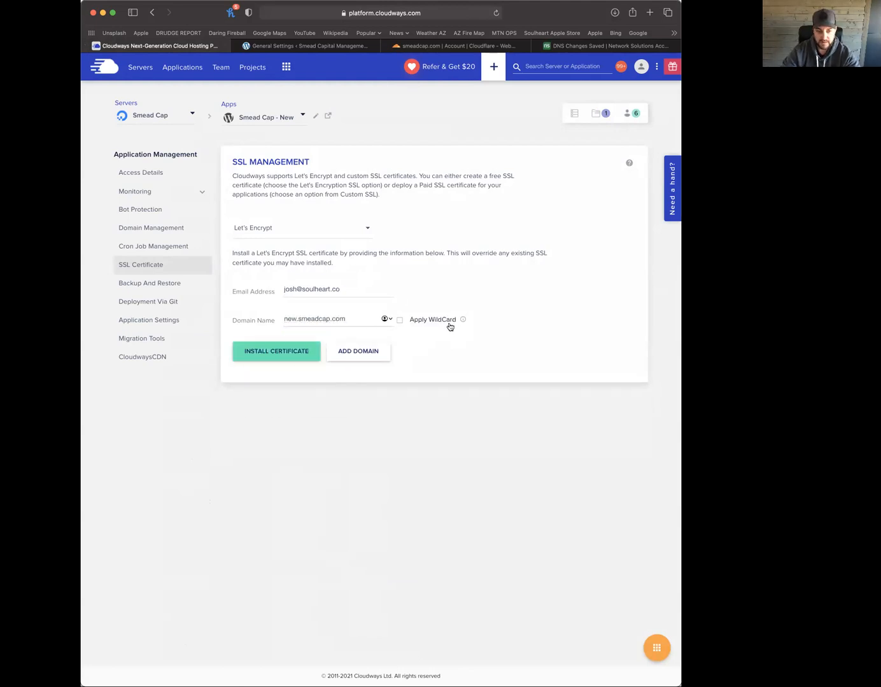
pyautogui.moveTo(464, 320)
pyautogui.click(278, 355)
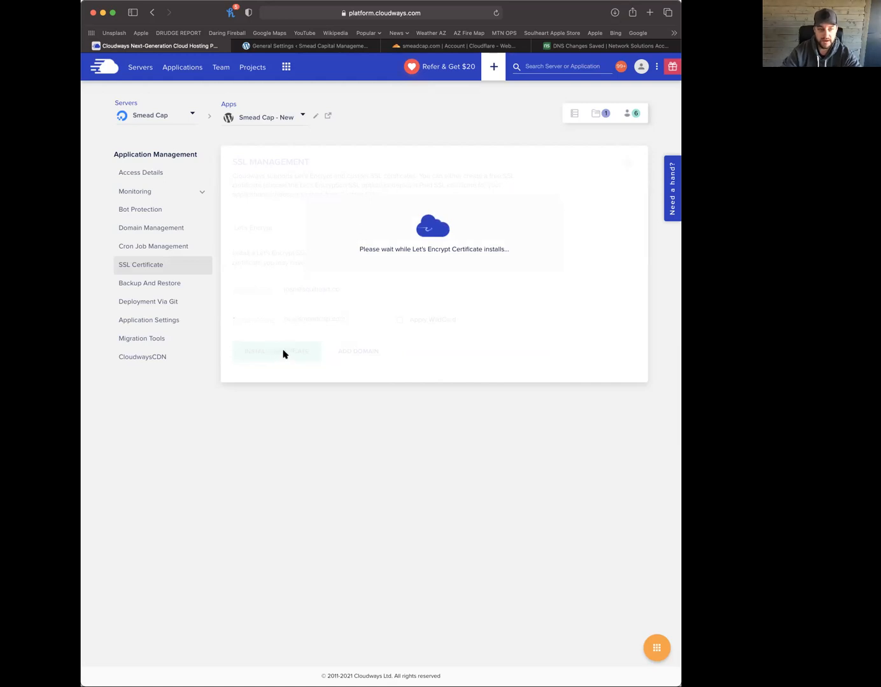
pyautogui.click(337, 46)
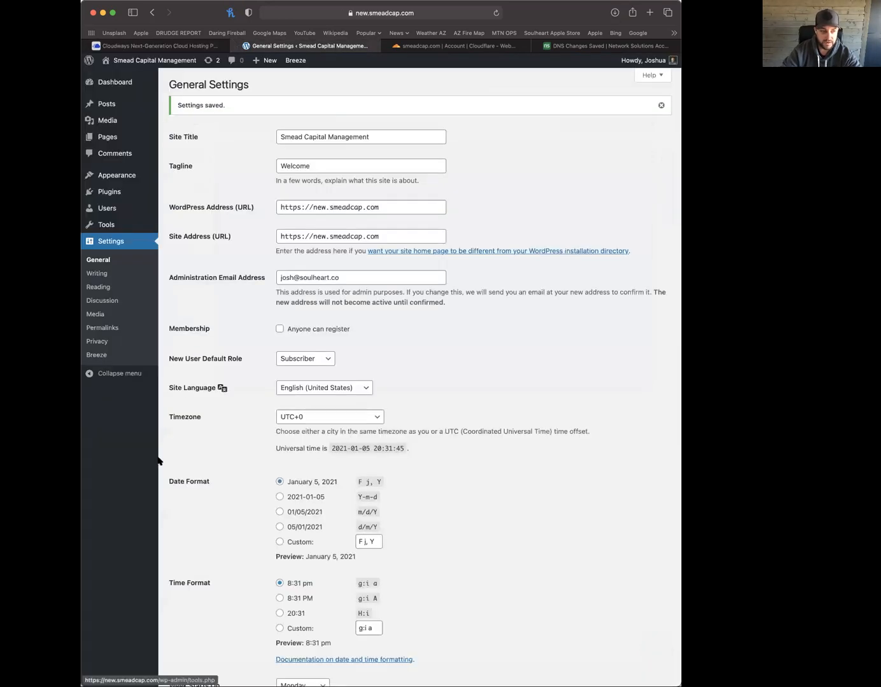
# Search for 'astra' under Themes > Add New, then install and activate the Astra theme
pyautogui.moveTo(107, 175)
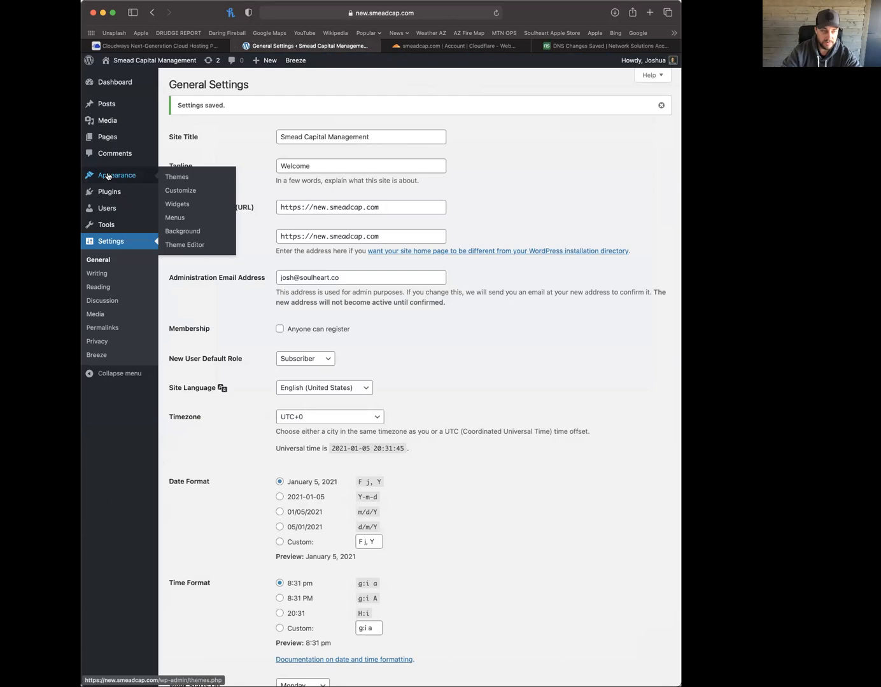
pyautogui.click(112, 177)
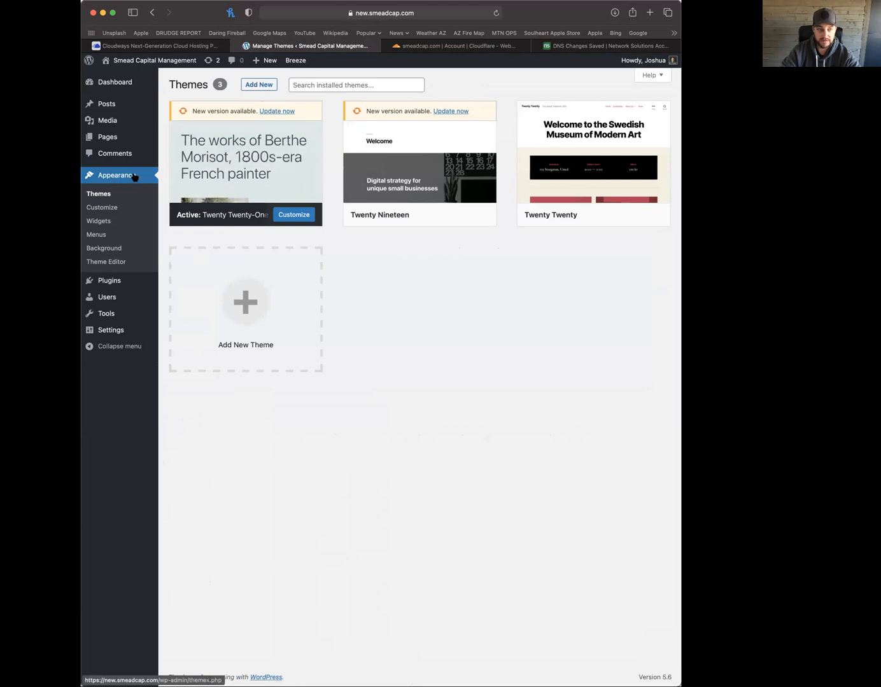
pyautogui.click(257, 85)
pyautogui.click(611, 112)
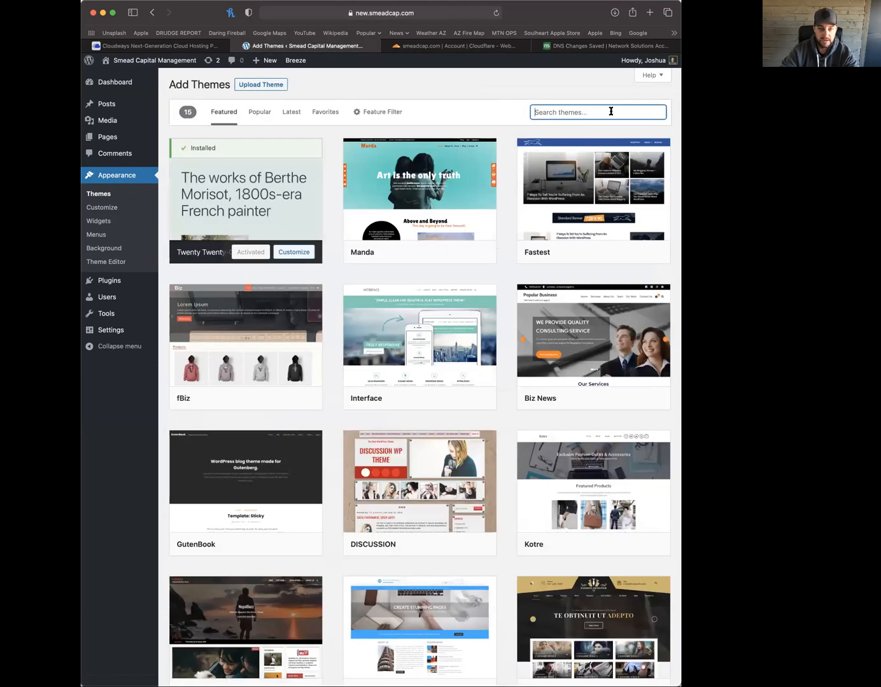
pyautogui.write('astra')
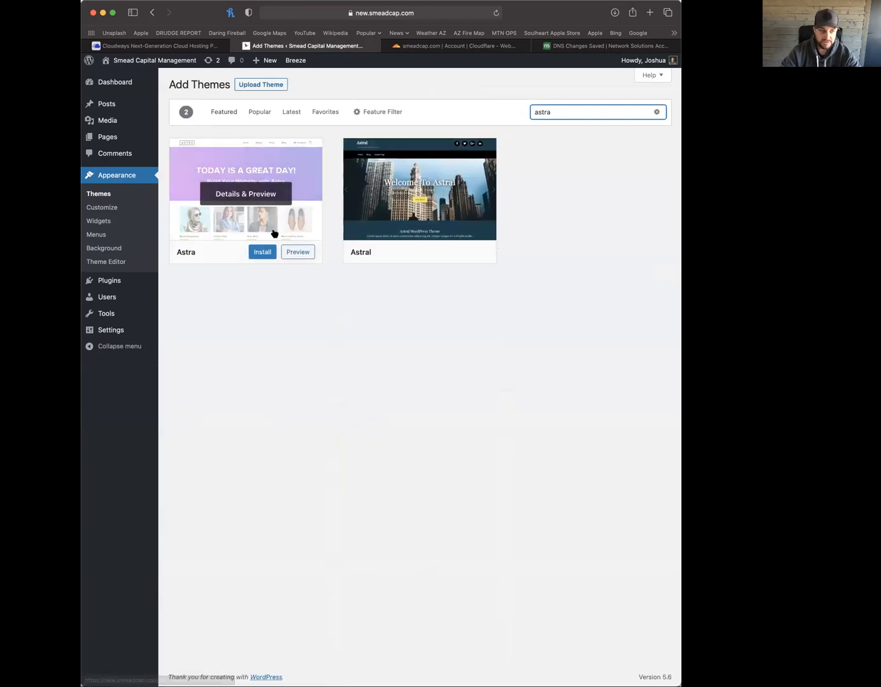
pyautogui.click(266, 253)
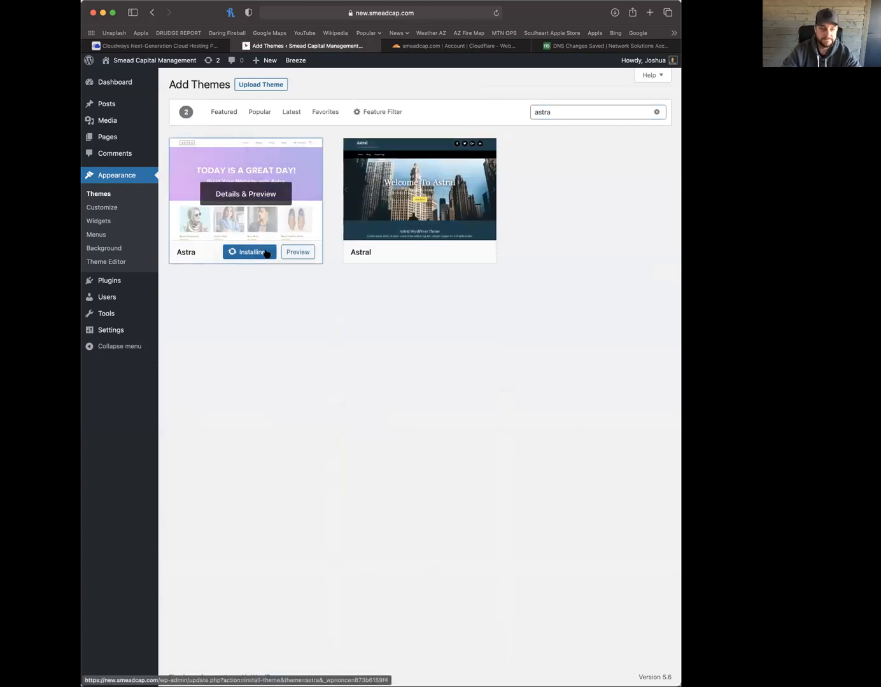
pyautogui.click(246, 253)
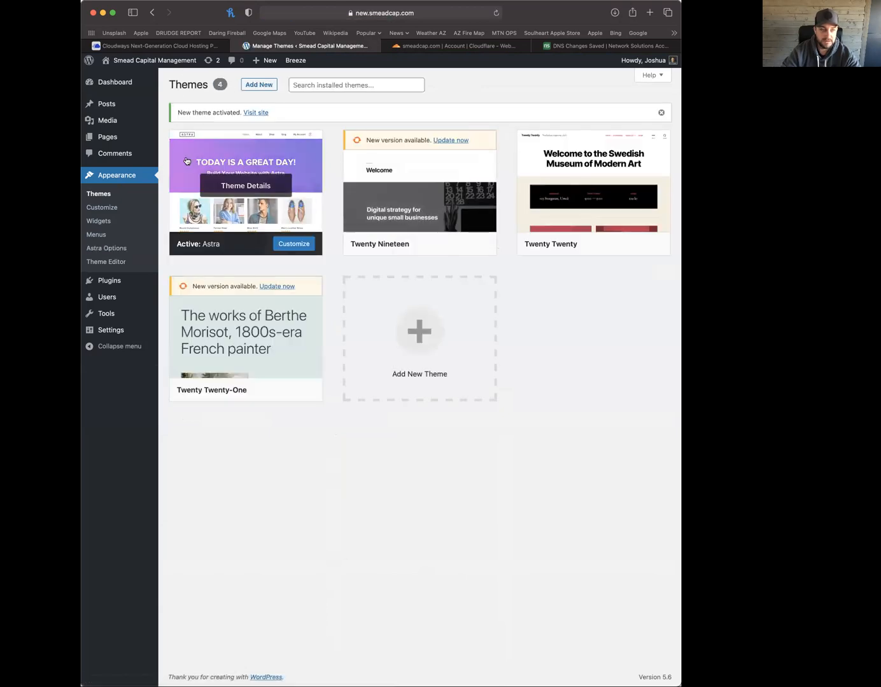
pyautogui.click(263, 85)
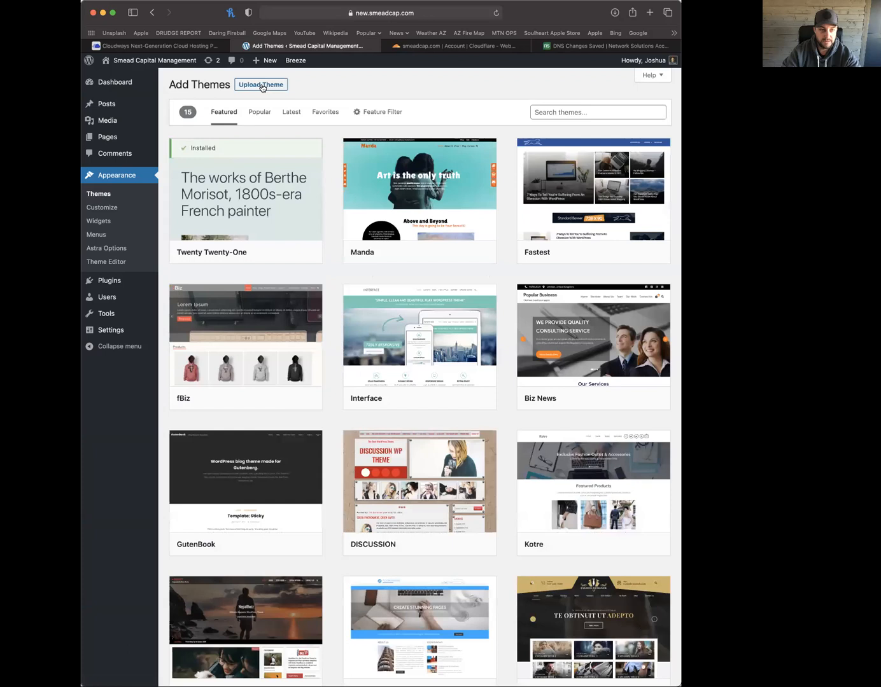
# Upload soul-core.zip, install it, and activate the Soul Core theme
pyautogui.click(261, 87)
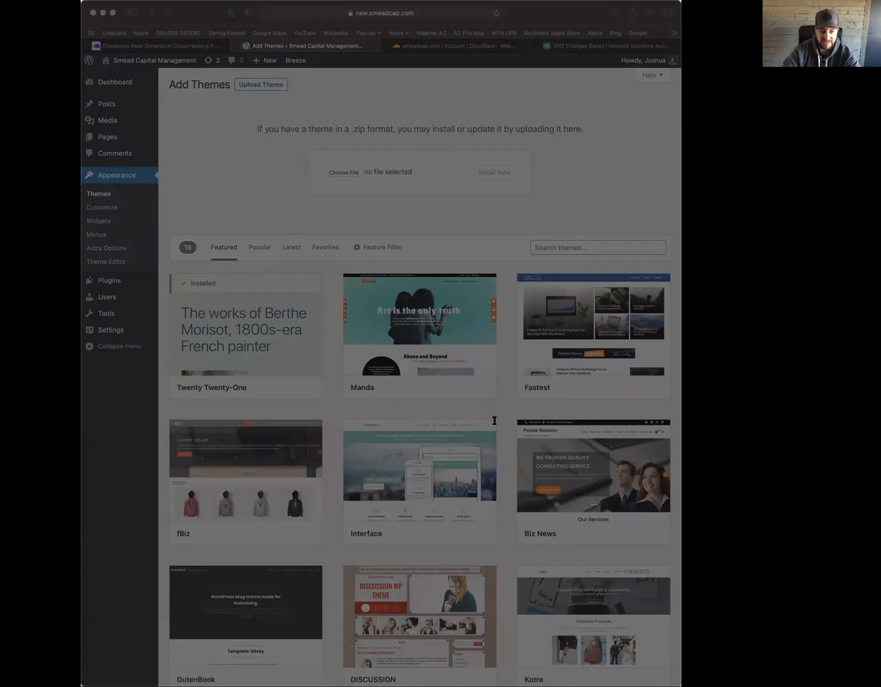
pyautogui.click(532, 444)
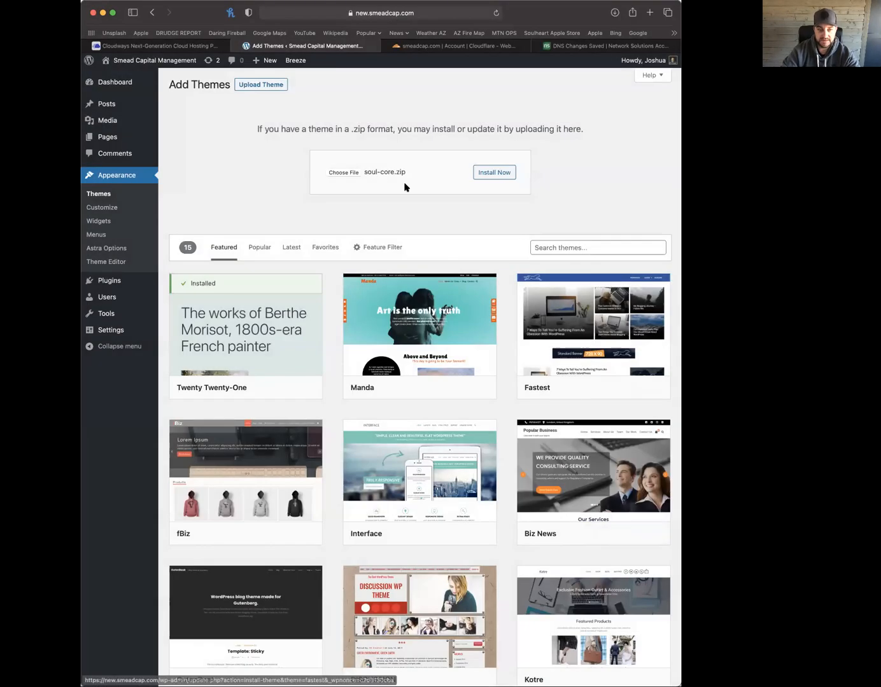
pyautogui.click(492, 174)
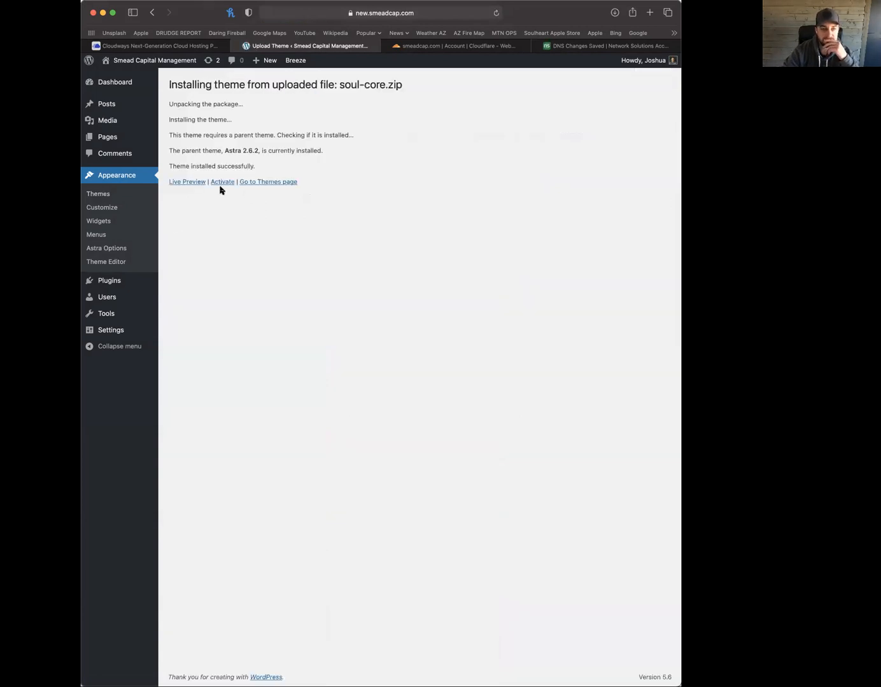
pyautogui.click(224, 182)
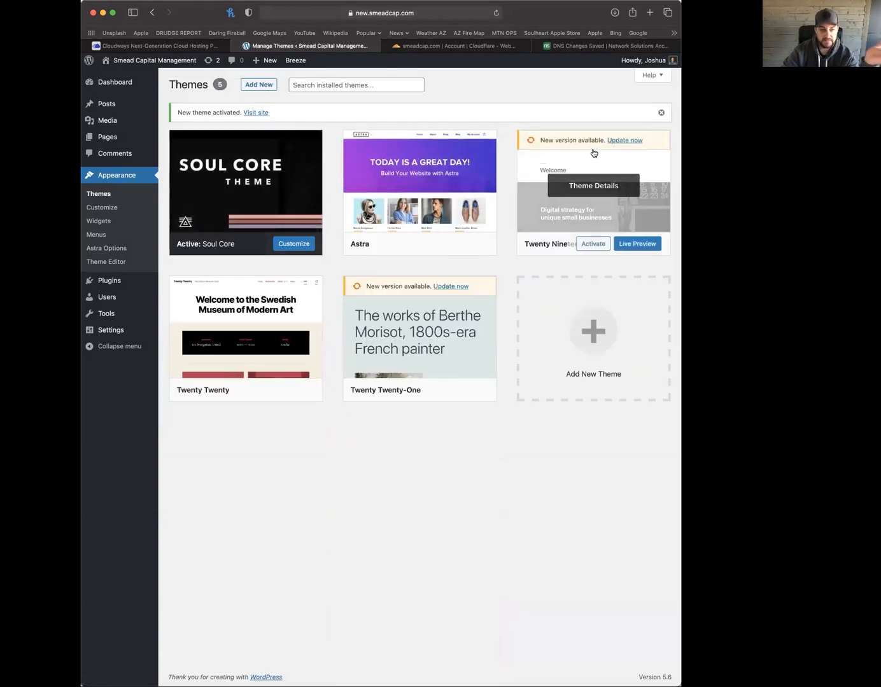
# Update the Twenty Nineteen and Twenty Twenty-One themes to their latest versions
pyautogui.click(212, 61)
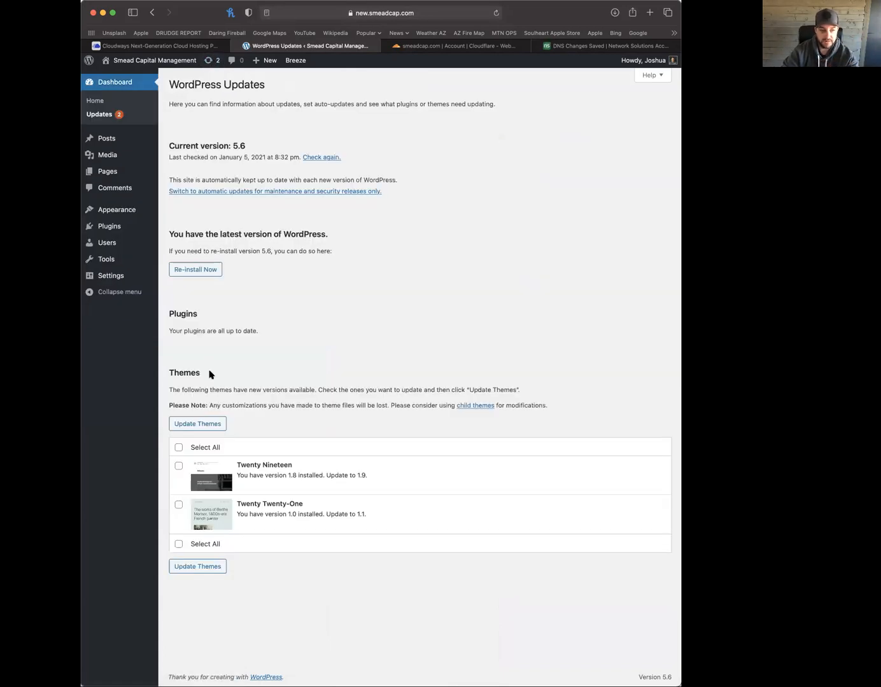
pyautogui.click(179, 448)
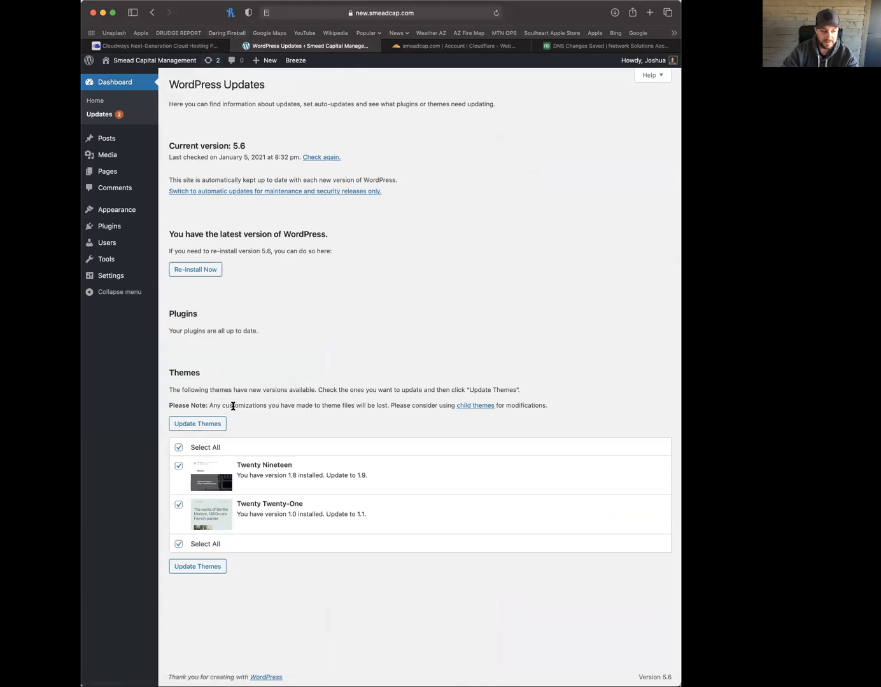
pyautogui.click(191, 424)
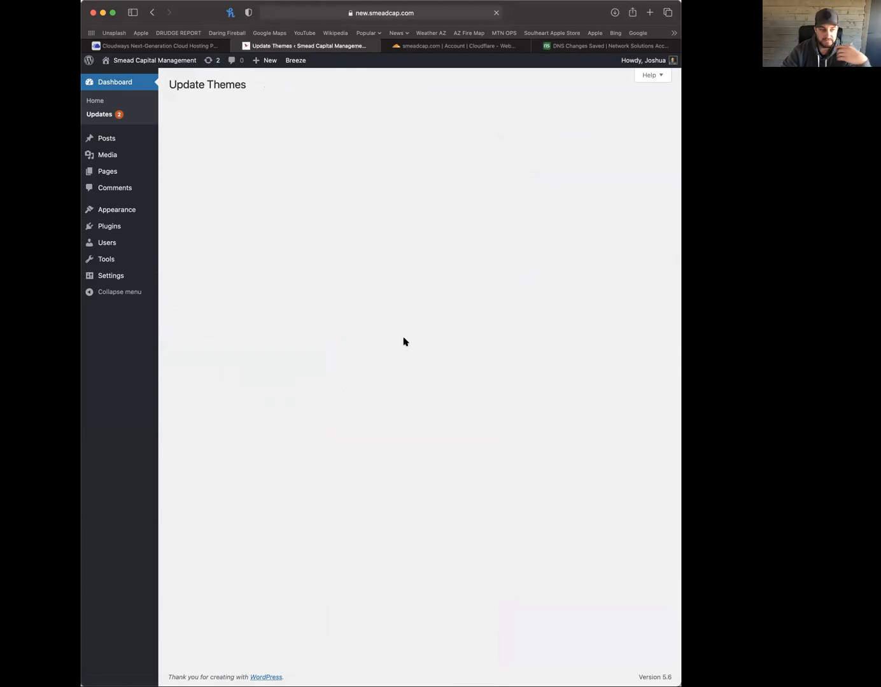
# Check the site's front end, now running Astra, then return to the admin area
pyautogui.moveTo(113, 229)
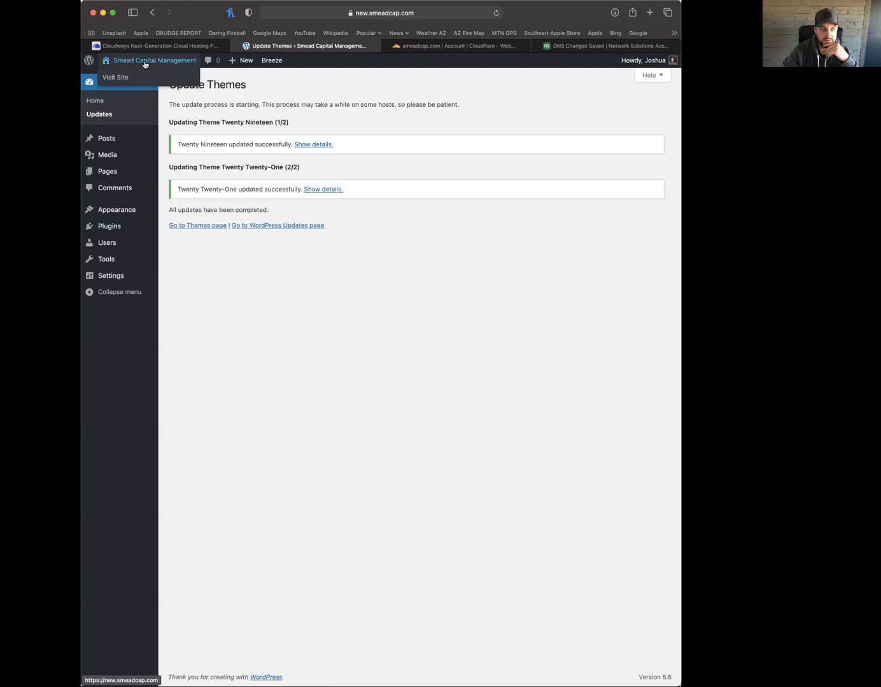
pyautogui.moveTo(143, 61)
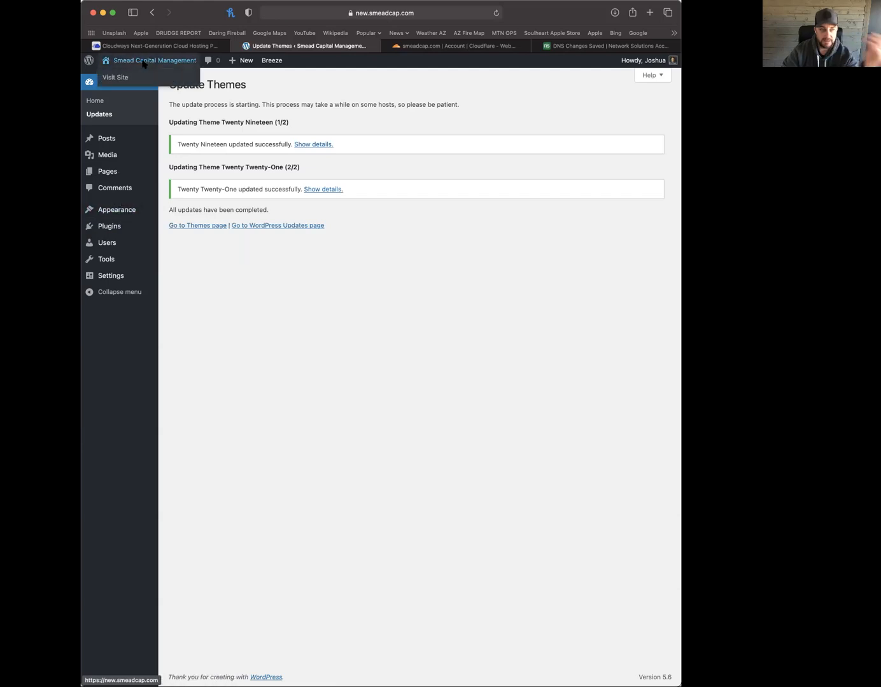
pyautogui.click(121, 77)
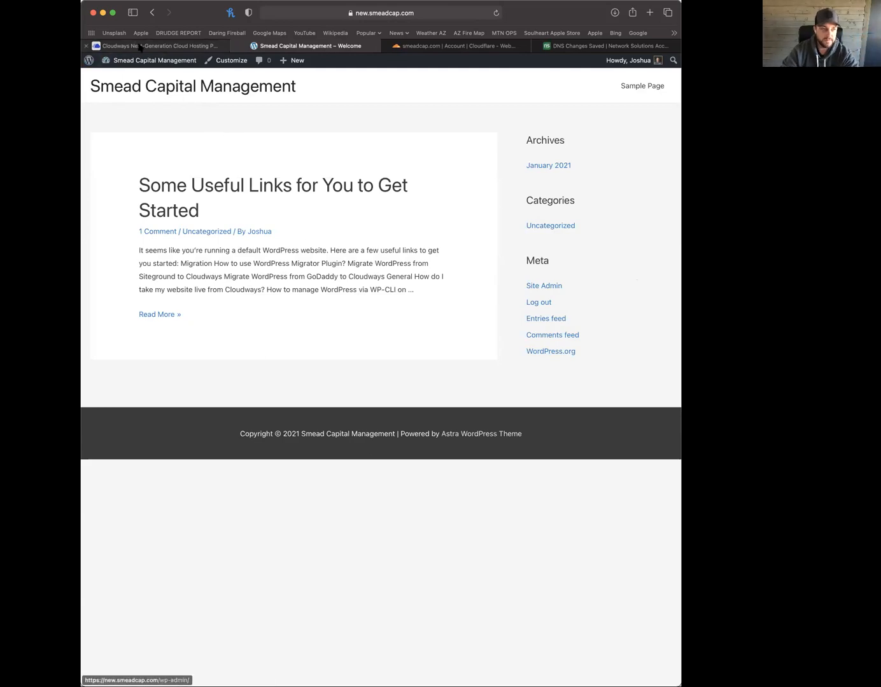
pyautogui.click(89, 64)
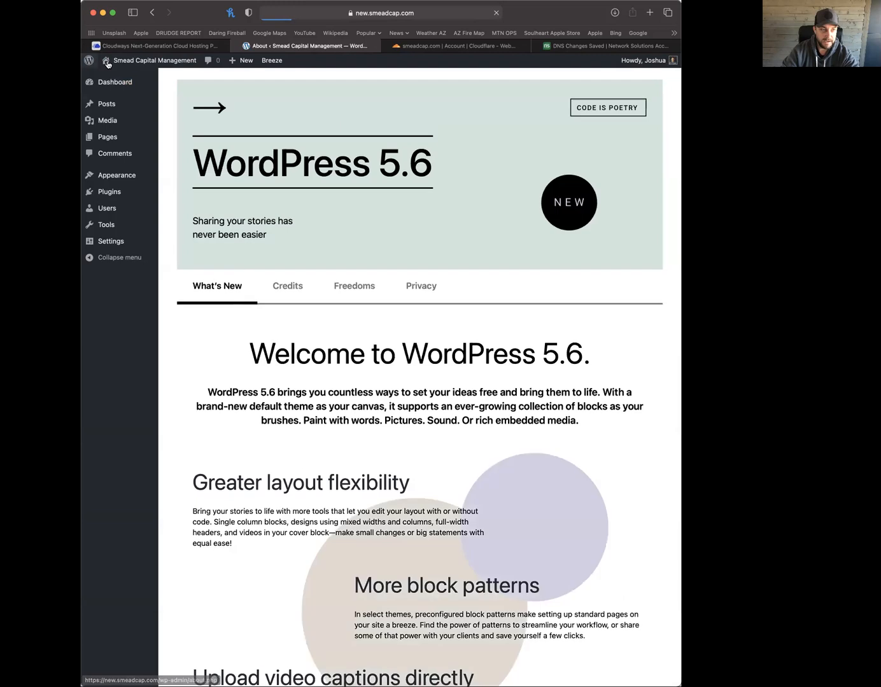
# Delete the Hello Dolly and Akismet Anti-Spam plugins, then go back to Cloudways' SSL page
pyautogui.moveTo(106, 193)
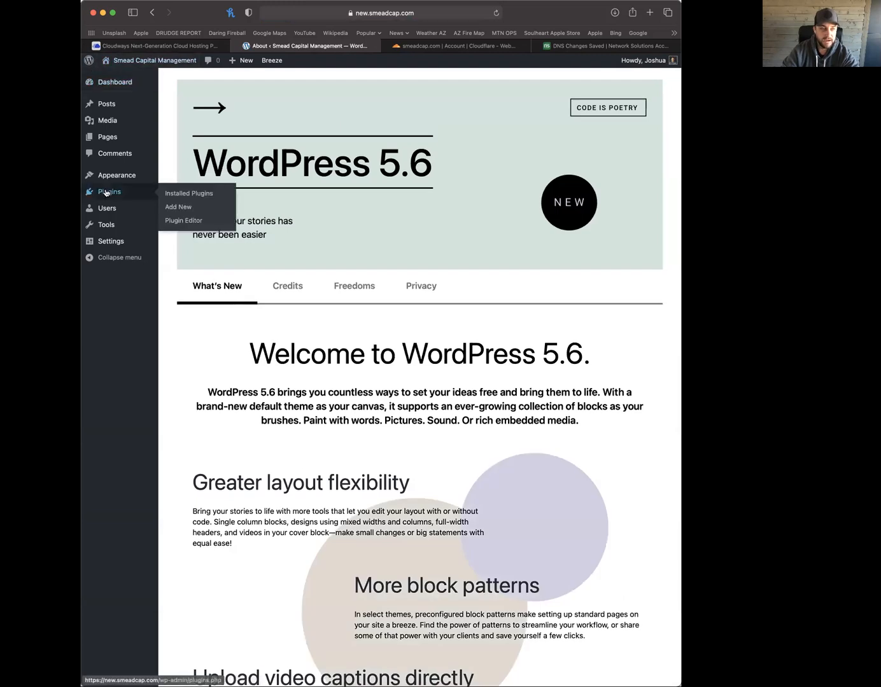
pyautogui.click(117, 193)
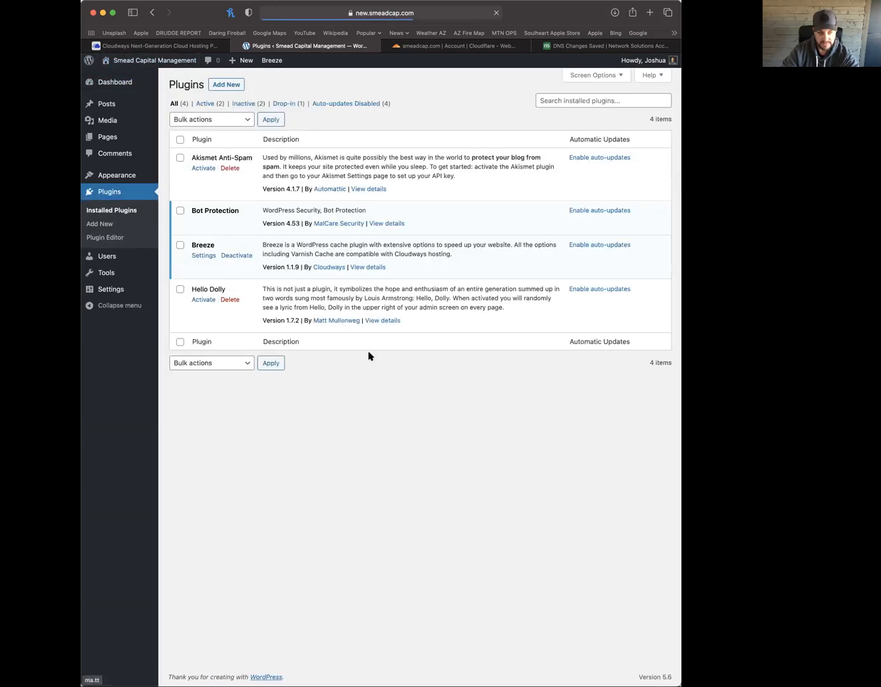
pyautogui.click(231, 301)
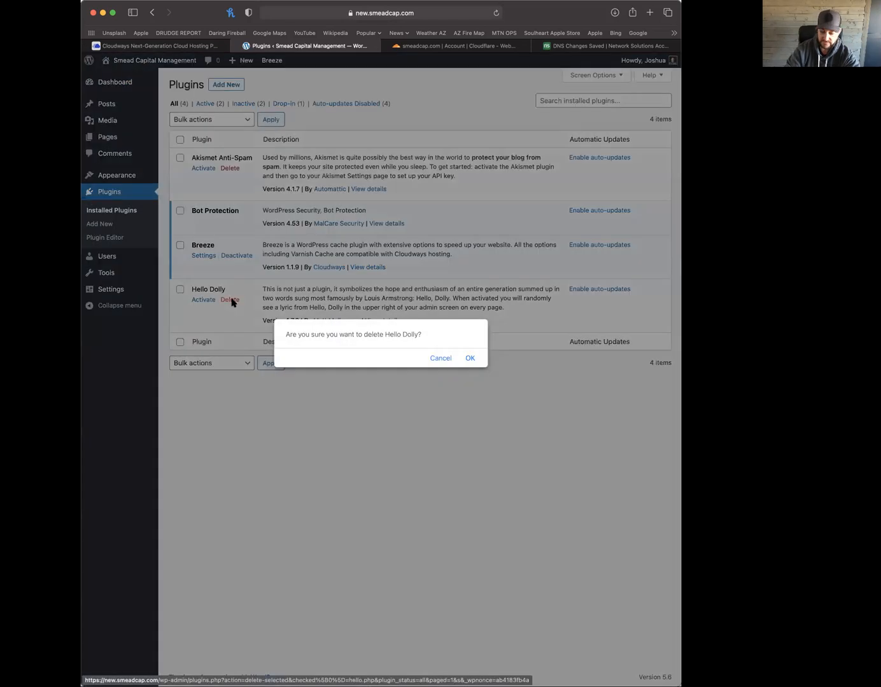
pyautogui.press('Return')
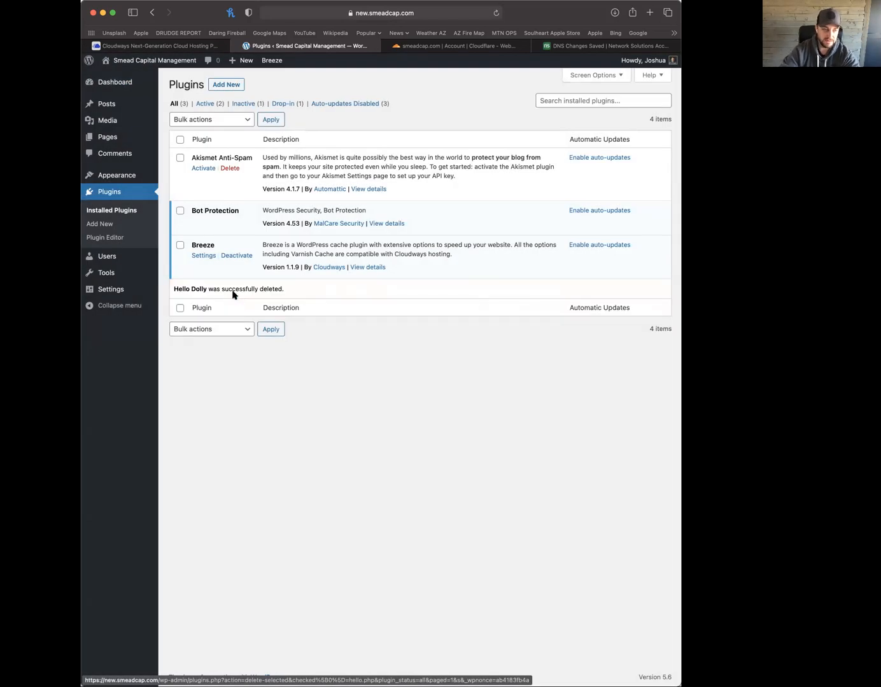
pyautogui.click(231, 169)
pyautogui.press('Return')
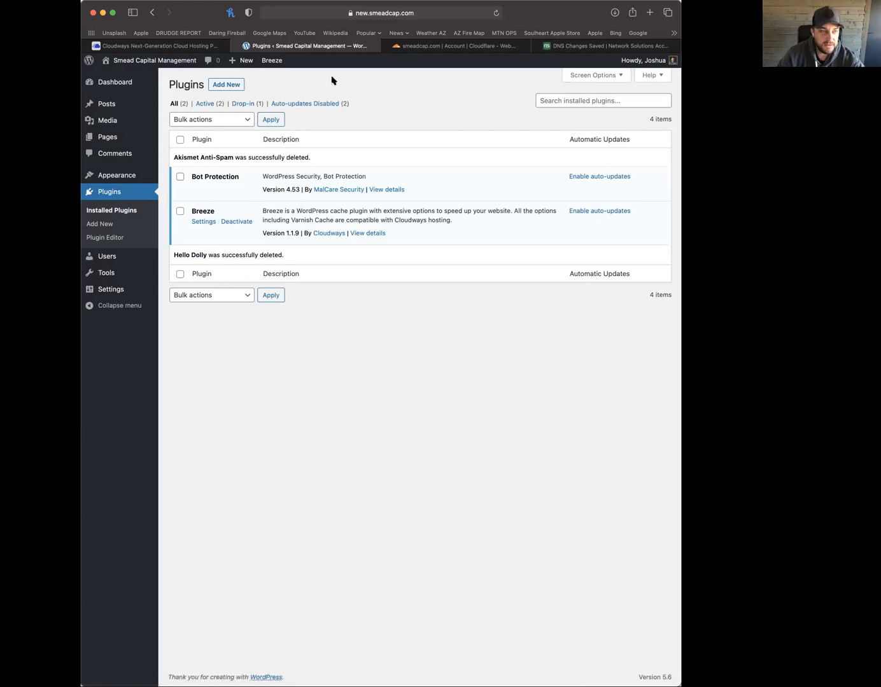
pyautogui.click(189, 48)
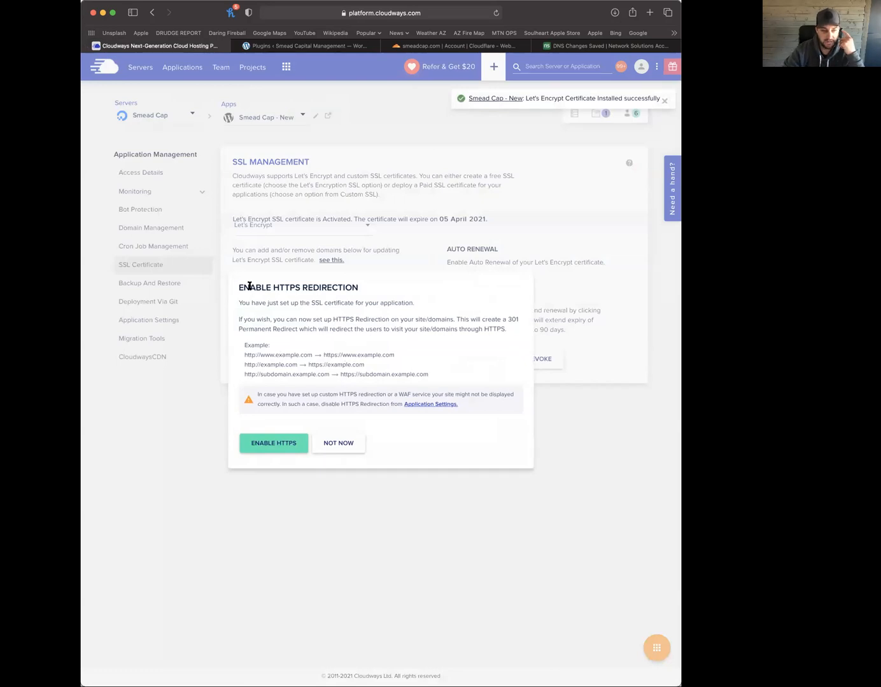
# Enable HTTPS redirection for Smead Cap - New and close the confirmation
pyautogui.tripleClick(323, 284)
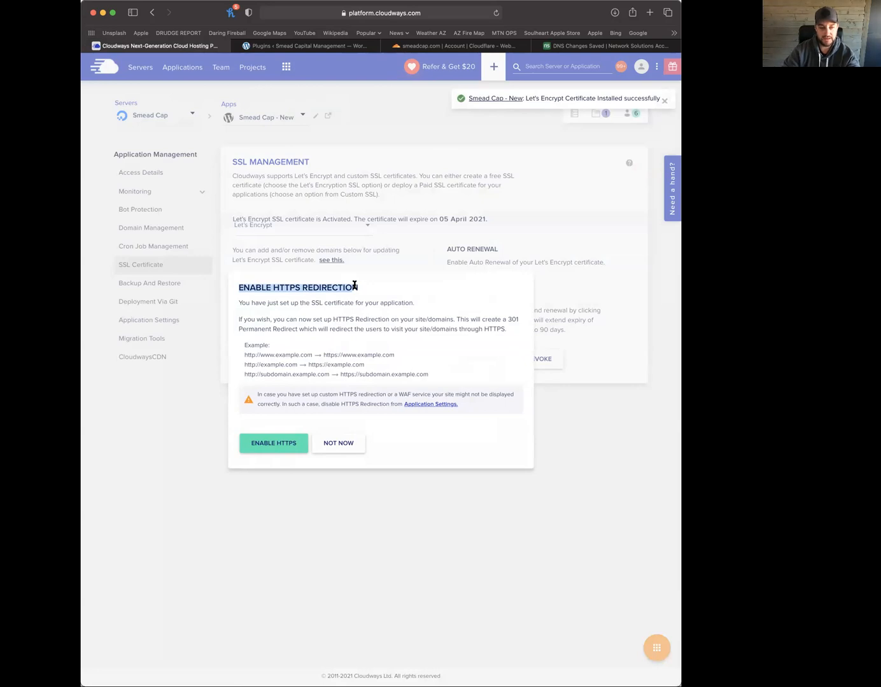
pyautogui.click(350, 297)
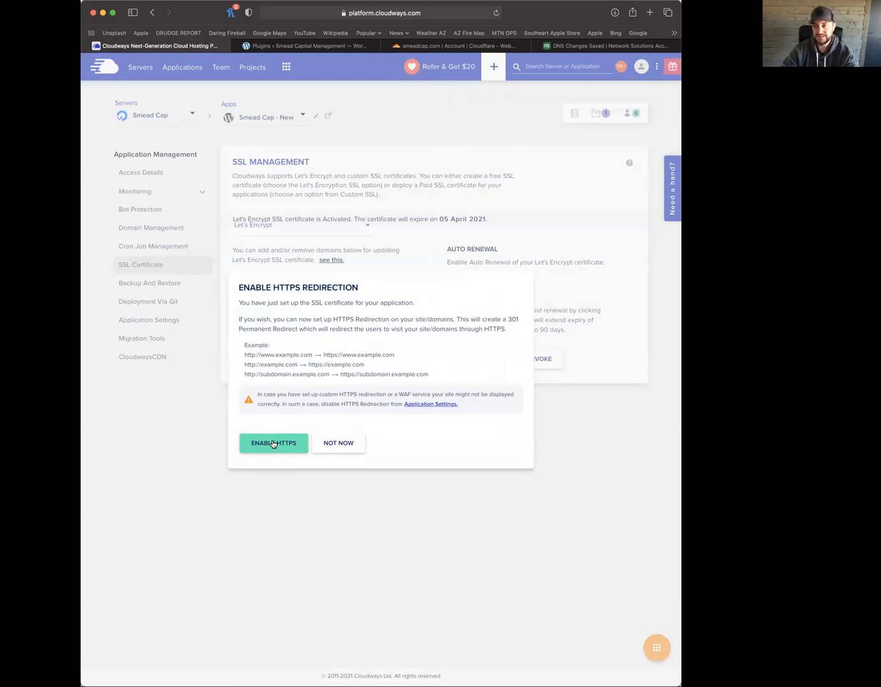
pyautogui.click(273, 443)
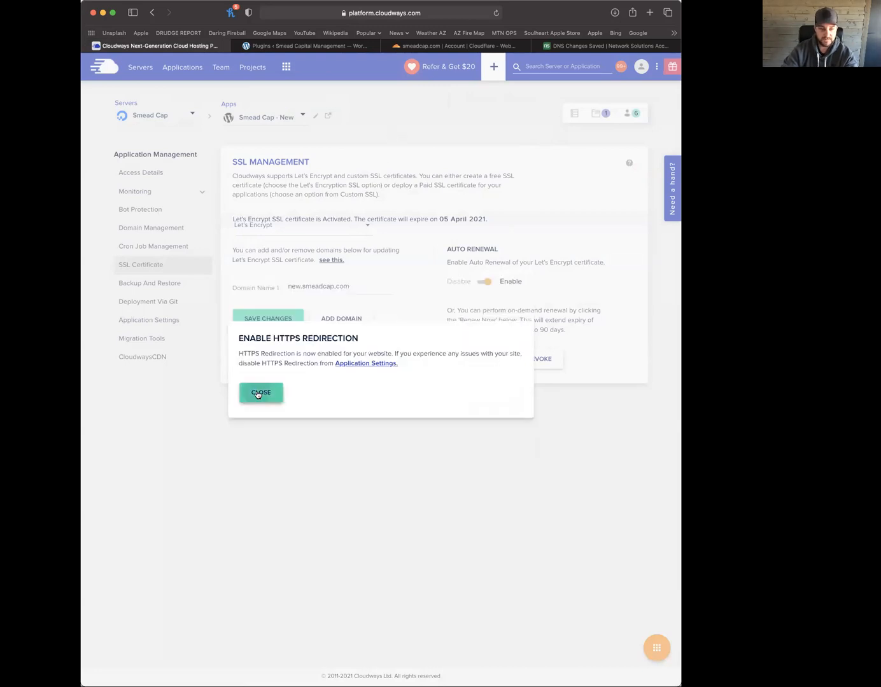
pyautogui.click(260, 393)
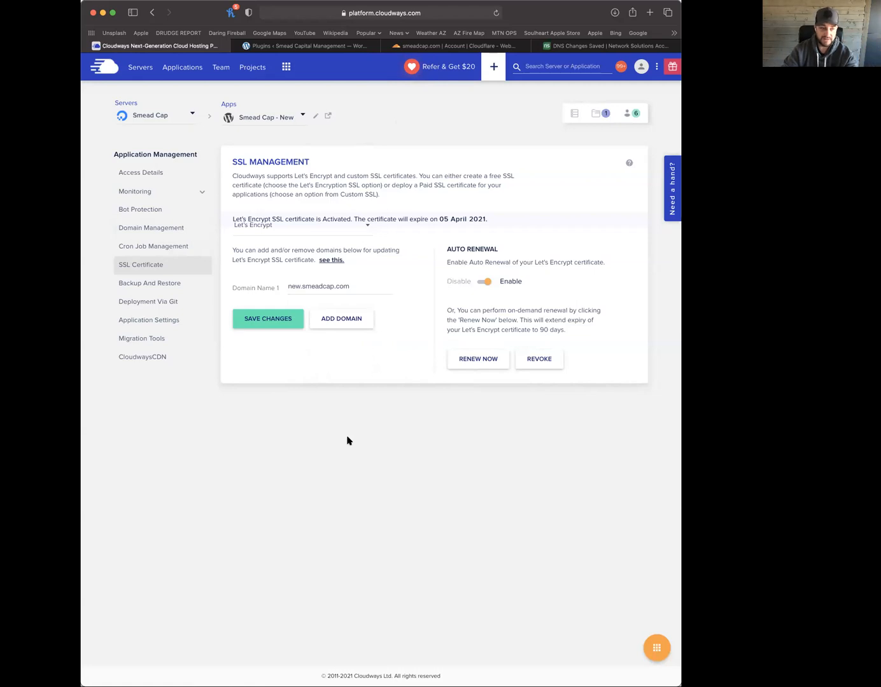
# Review the General application settings, noting HTTPS Redirection and disabled XMLRPC access
pyautogui.click(152, 324)
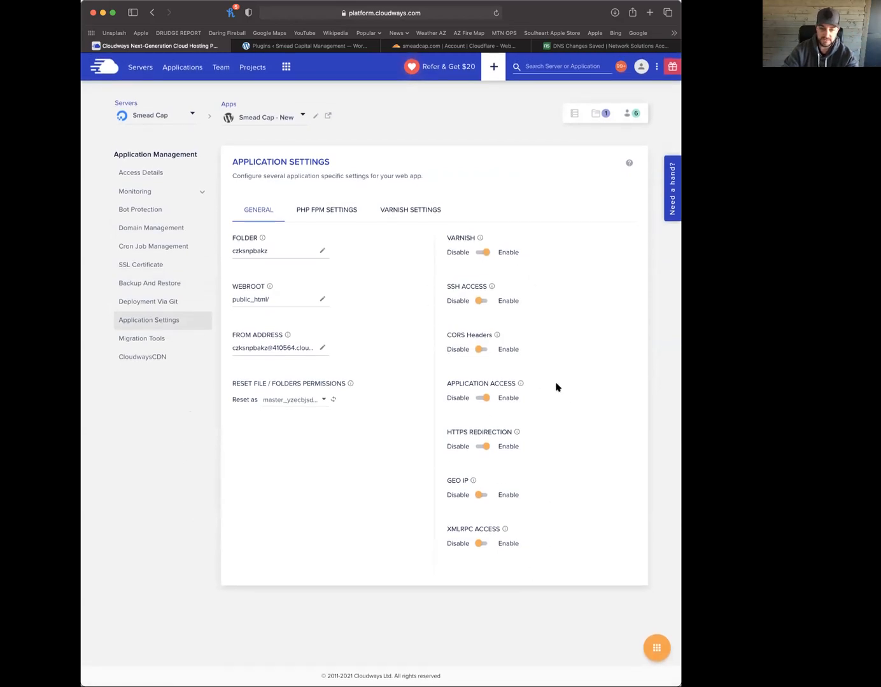
pyautogui.moveTo(447, 432); pyautogui.dragTo(483, 443)
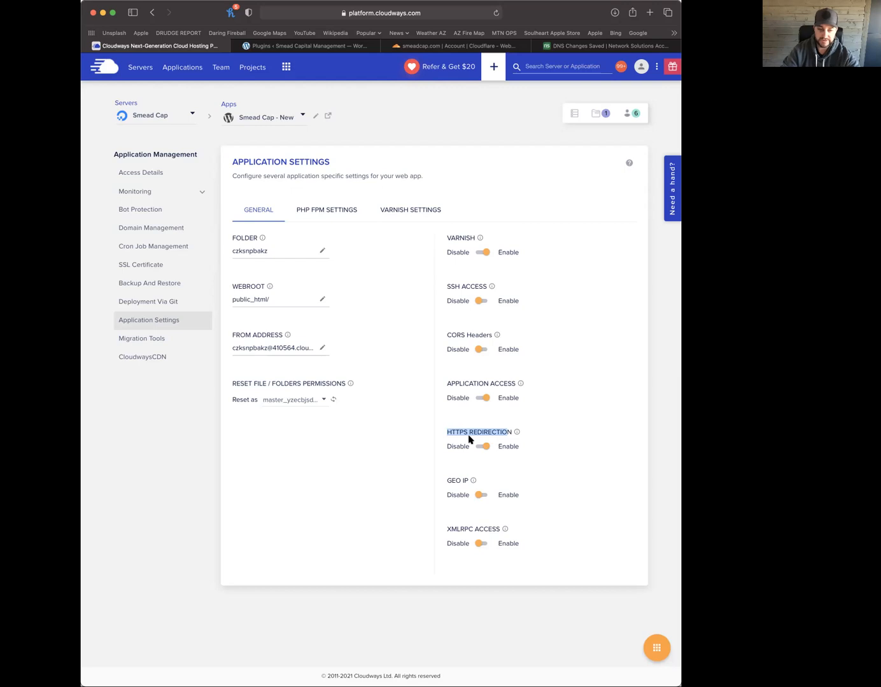
pyautogui.doubleClick(457, 527)
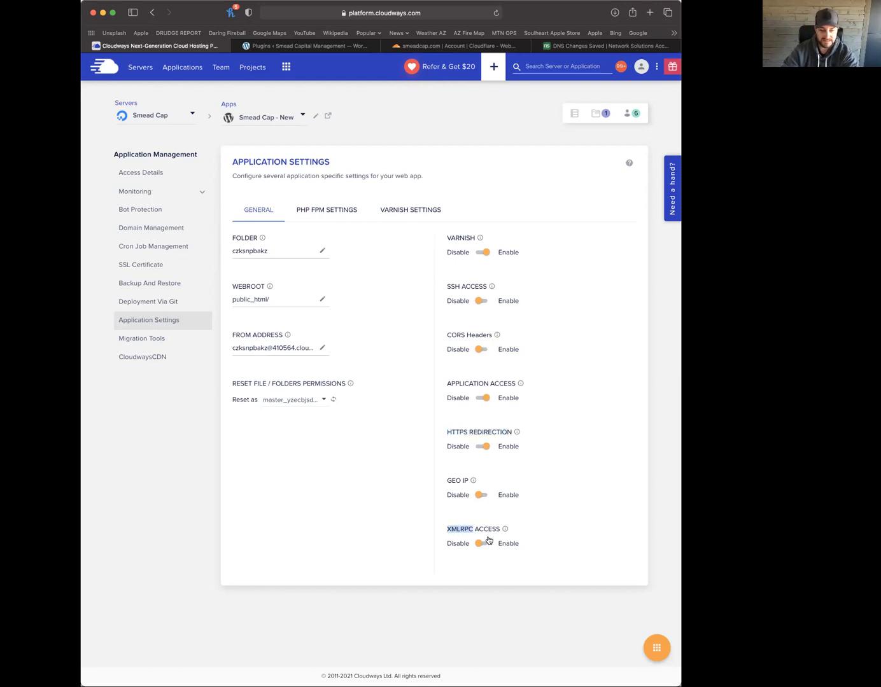
pyautogui.doubleClick(451, 544)
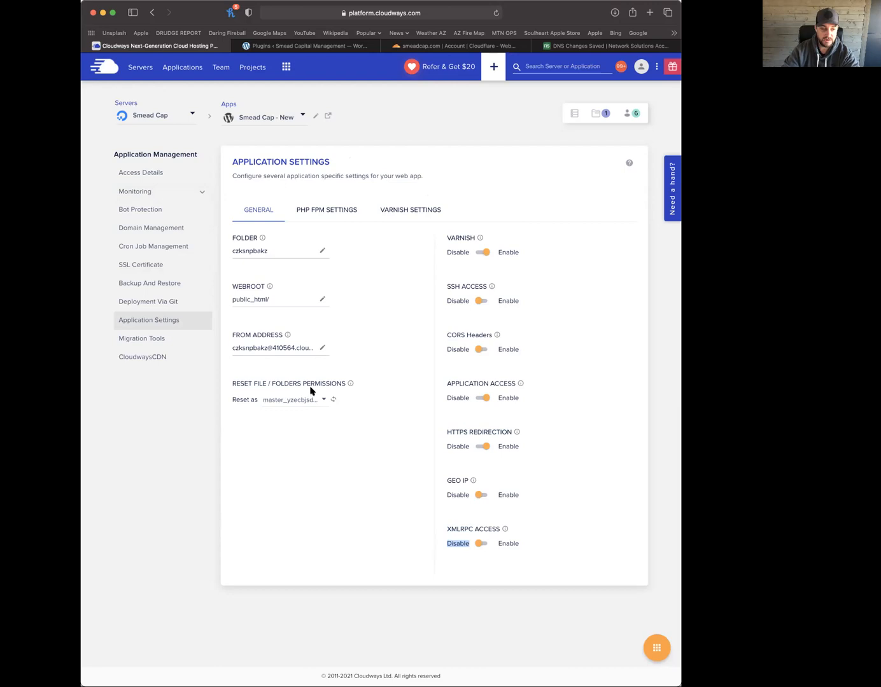
# Browse the PHP FPM and Varnish settings and Migration Tools, ending on the servers list
pyautogui.click(337, 219)
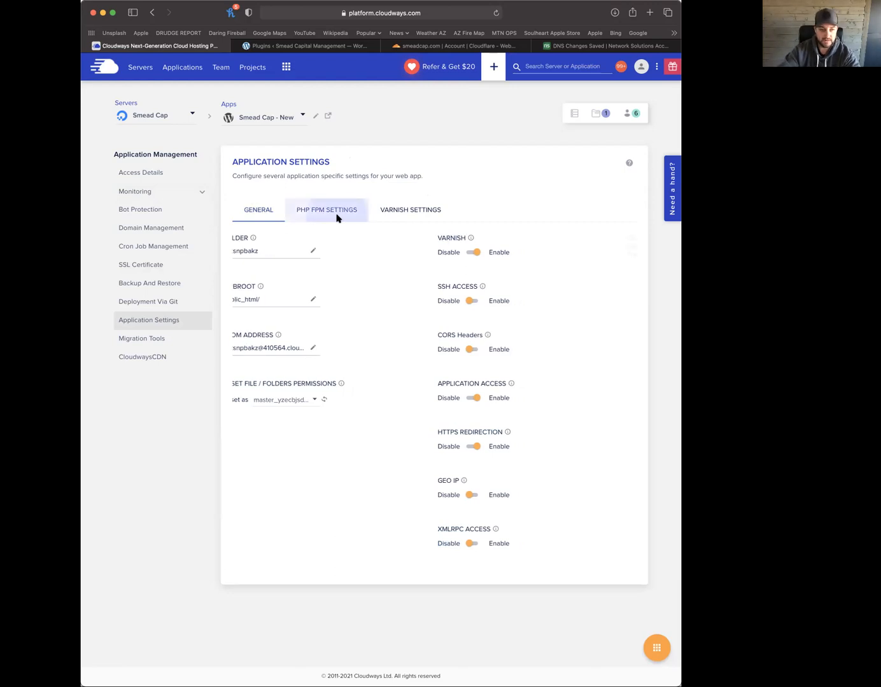
pyautogui.click(412, 216)
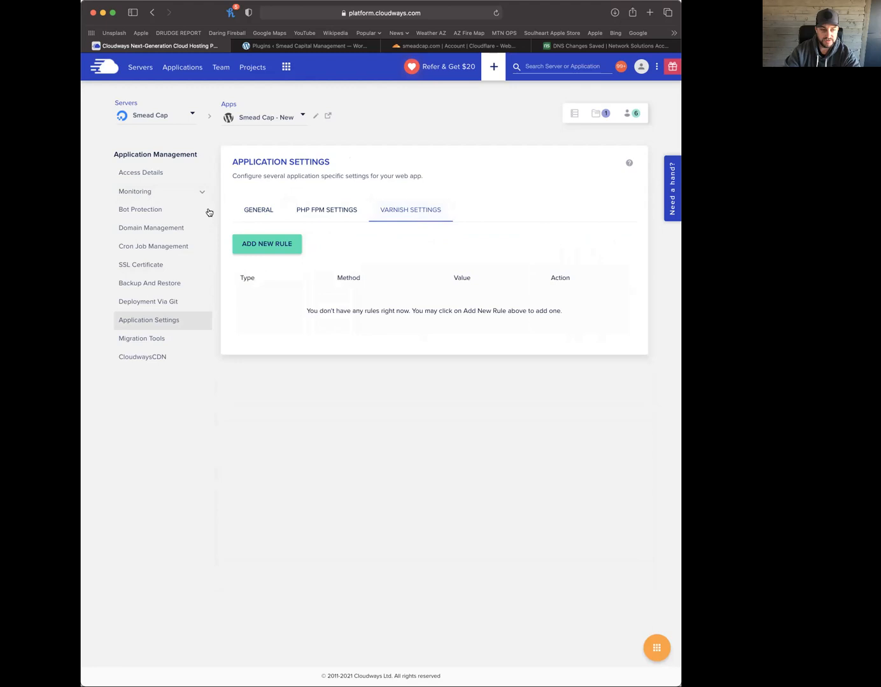
pyautogui.click(253, 210)
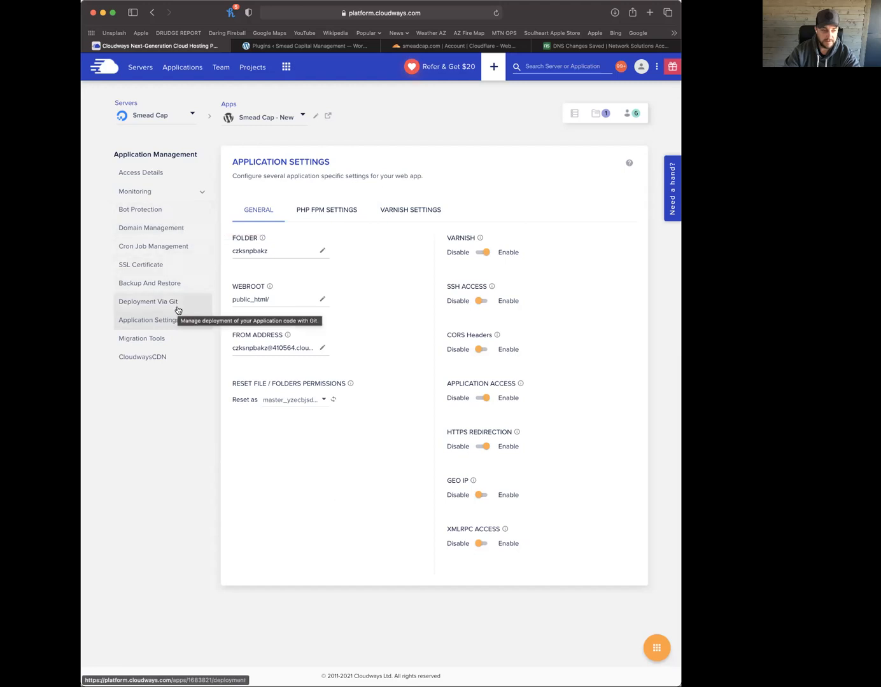
pyautogui.click(125, 343)
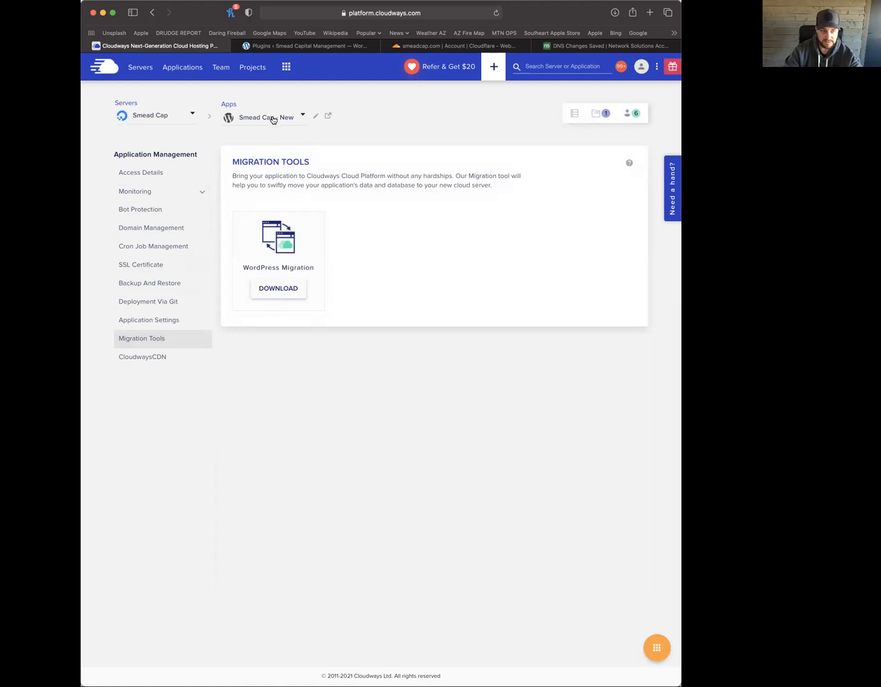
pyautogui.click(140, 69)
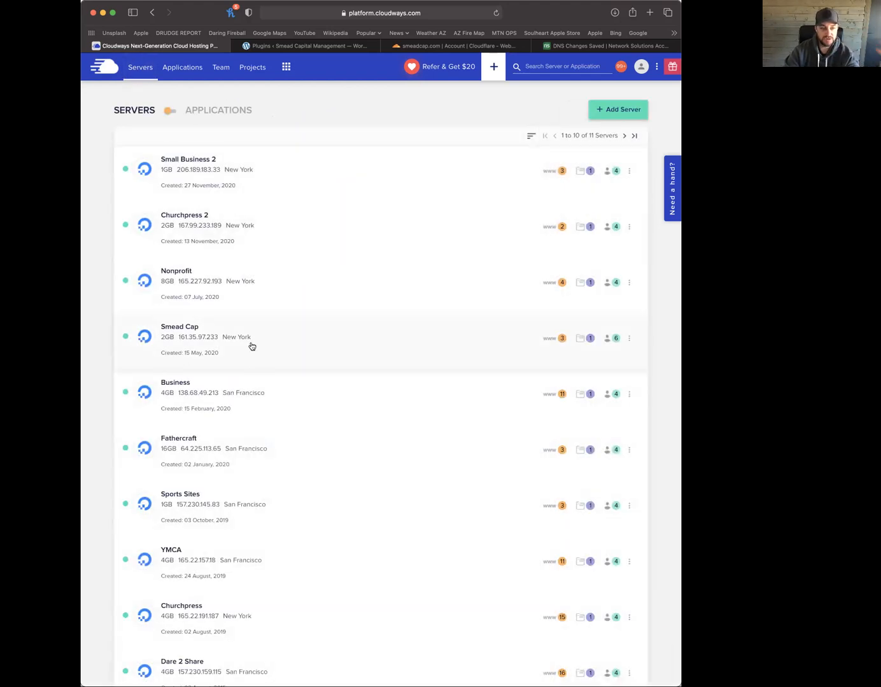
# Open the Smead Cap server's services, then its Settings & Packages (60 sec, 10 MB, 512 MB)
pyautogui.click(249, 341)
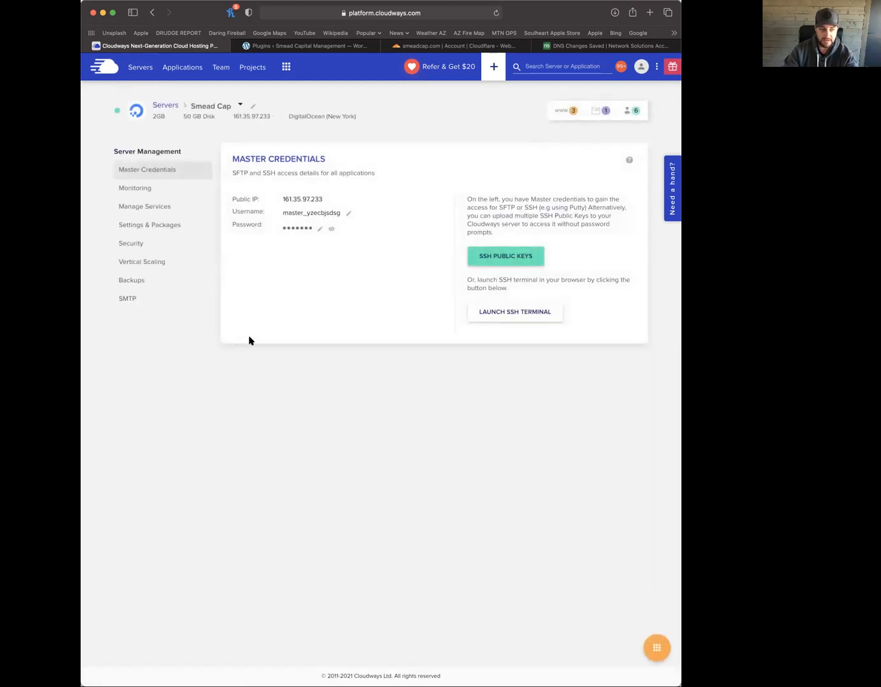
pyautogui.click(147, 208)
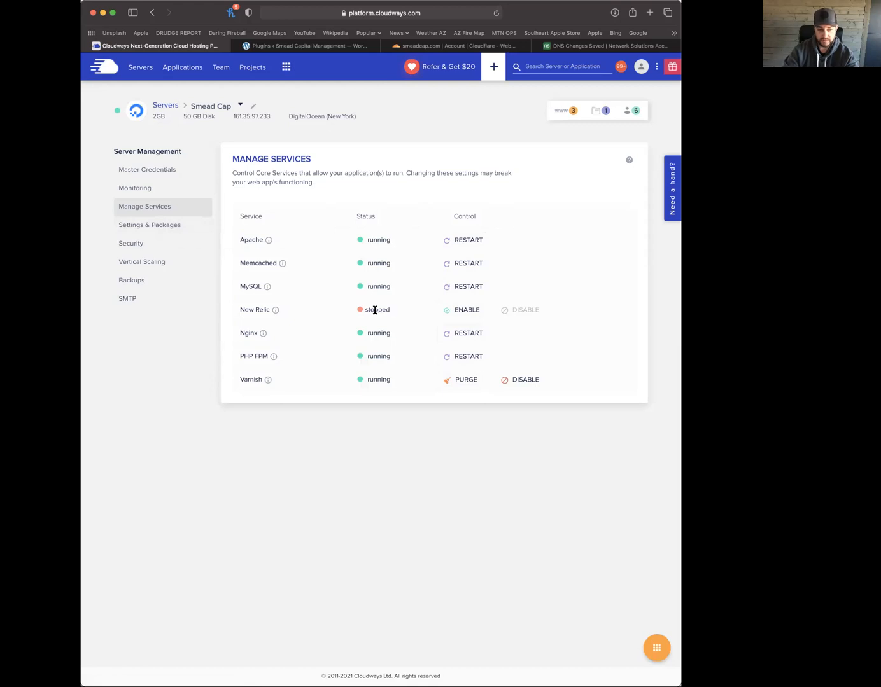
pyautogui.click(145, 227)
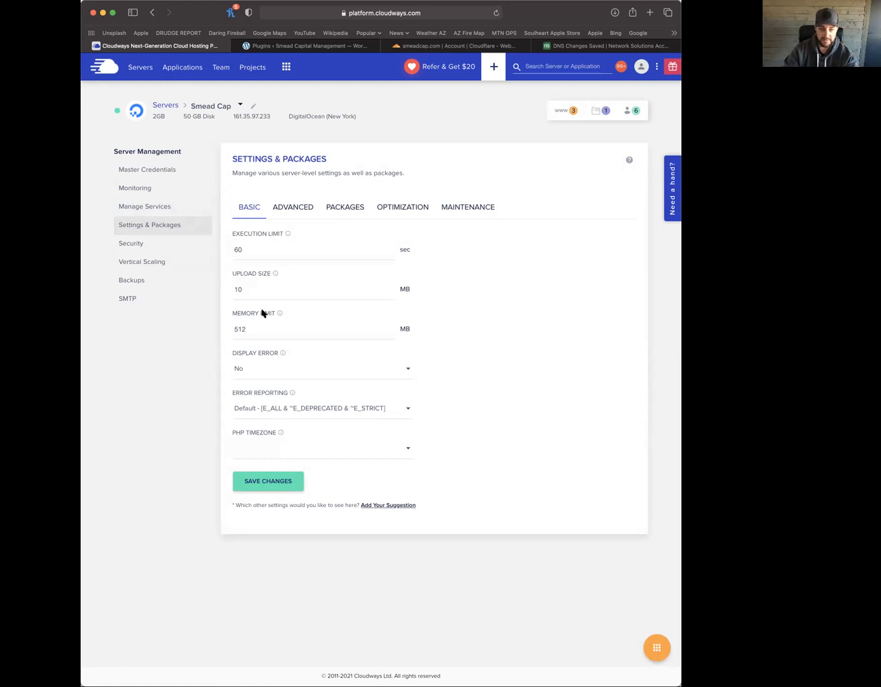
# Highlight the 512 MB memory limit, then move through Advanced to the Packages tab
pyautogui.moveTo(249, 329); pyautogui.dragTo(222, 329)
pyautogui.click(247, 330)
pyautogui.moveTo(248, 330); pyautogui.dragTo(234, 329)
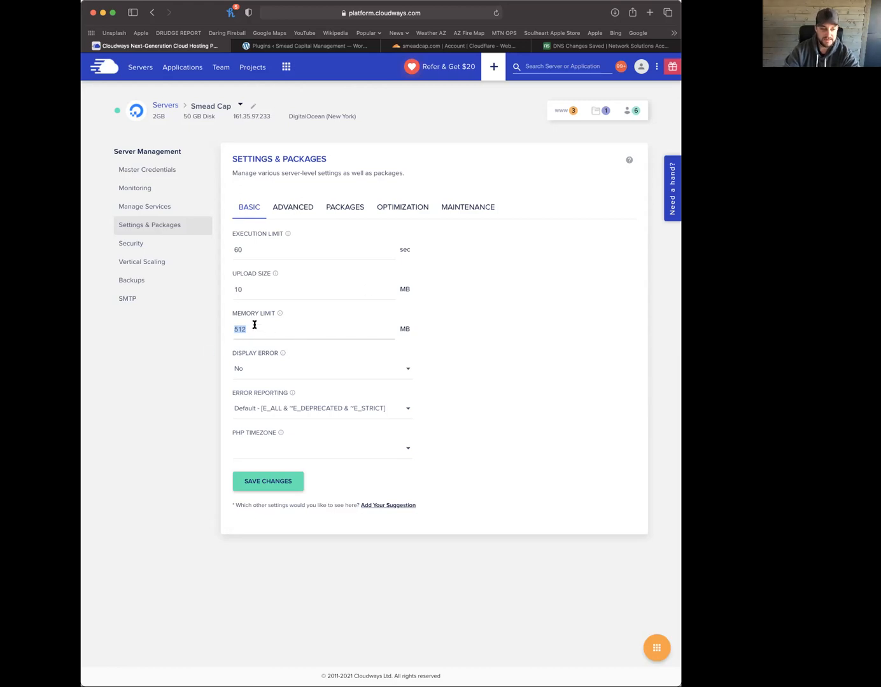
pyautogui.click(290, 208)
pyautogui.click(351, 208)
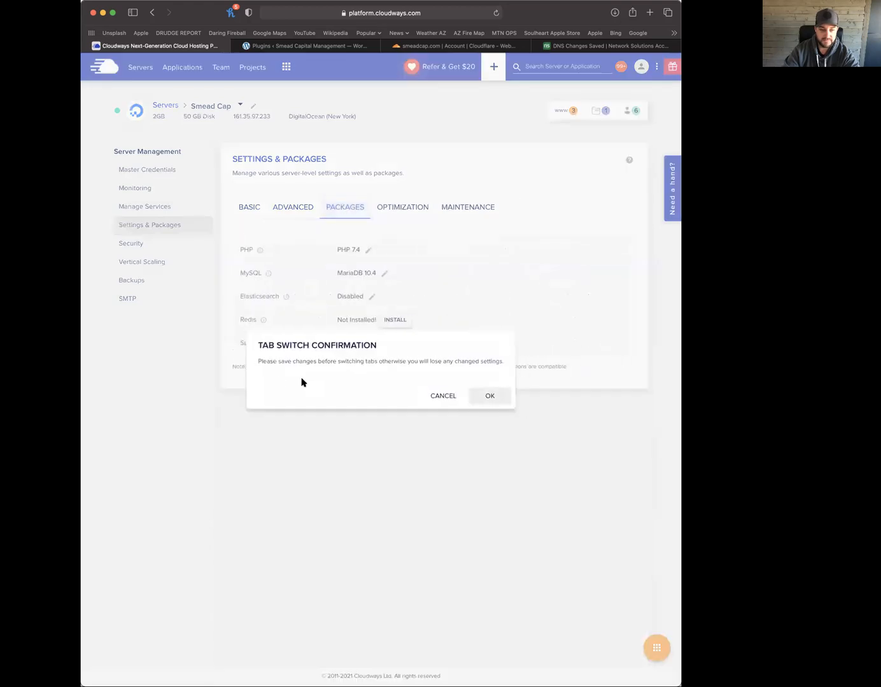
pyautogui.click(490, 395)
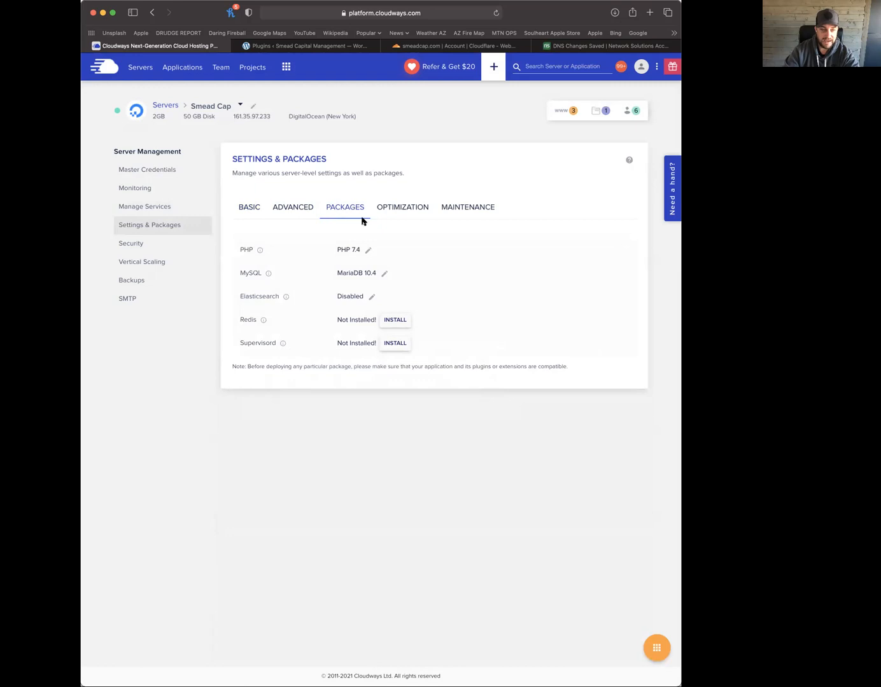
# Inspect the PHP and MariaDB version lists, cancelling to keep PHP 7.4 and MariaDB 10.4
pyautogui.click(369, 252)
pyautogui.click(372, 252)
pyautogui.scroll(2, 377, 244)
pyautogui.scroll(-2, 377, 244)
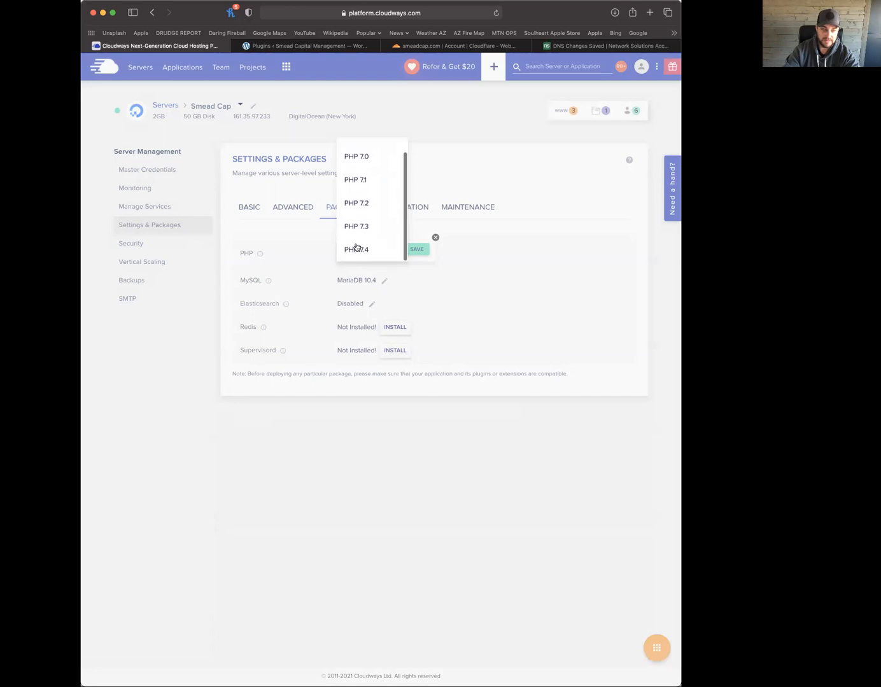
pyautogui.click(521, 265)
pyautogui.click(384, 282)
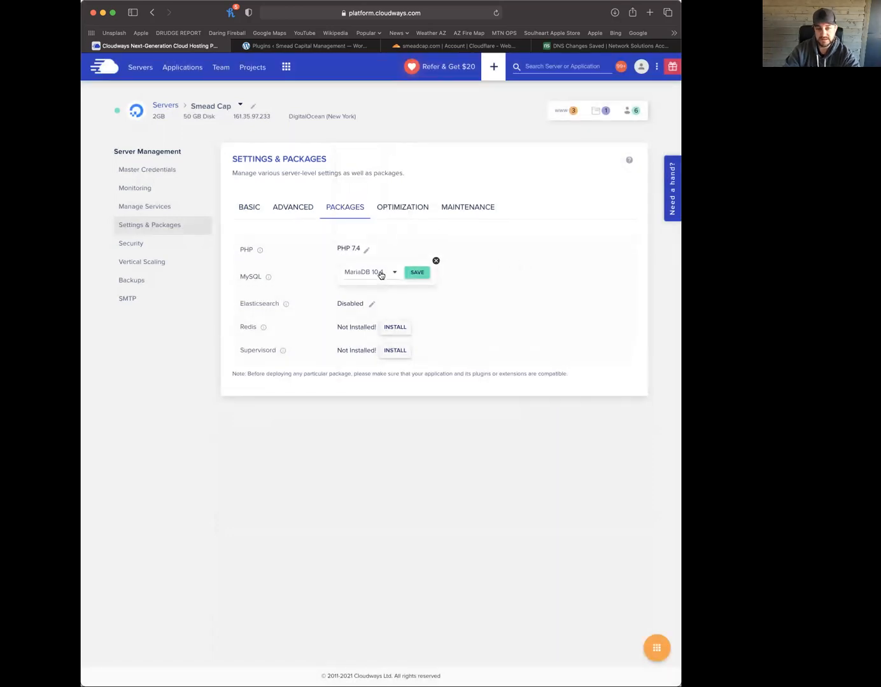
pyautogui.click(381, 274)
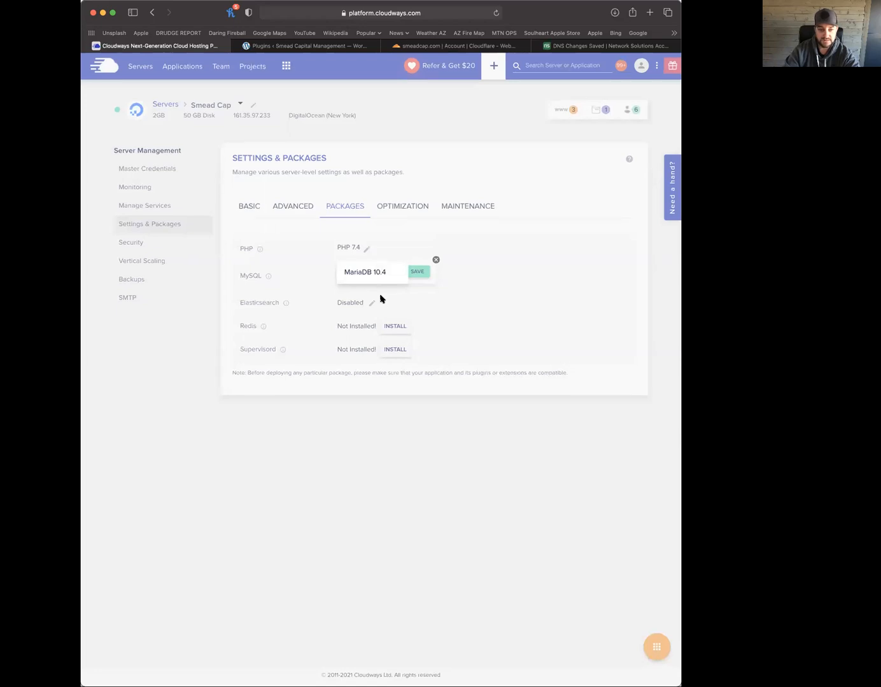
pyautogui.click(534, 254)
pyautogui.click(436, 262)
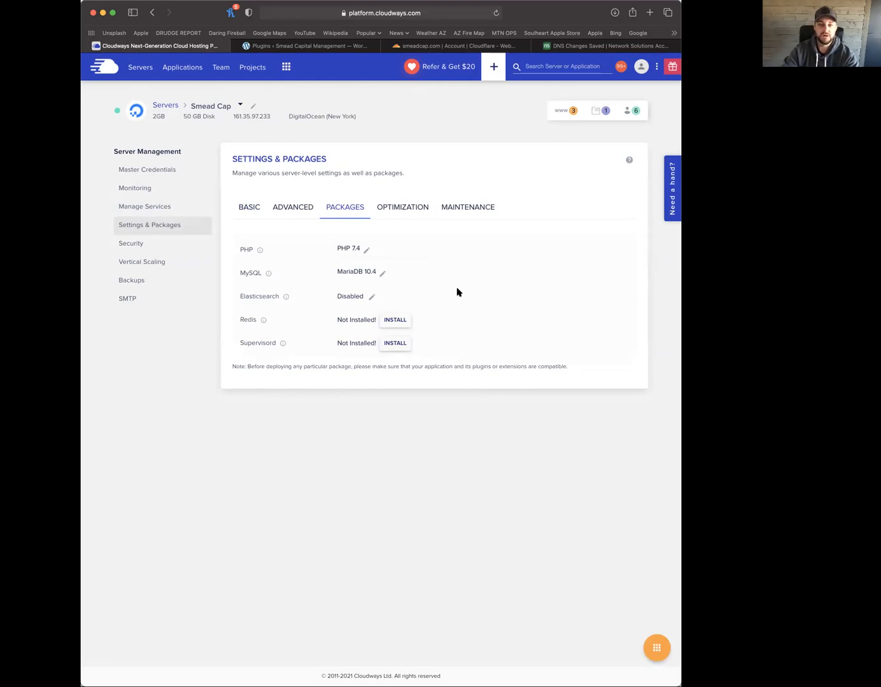
# Load Asana in the former Cloudflare tab, then return to the WordPress Plugins page
pyautogui.click(318, 47)
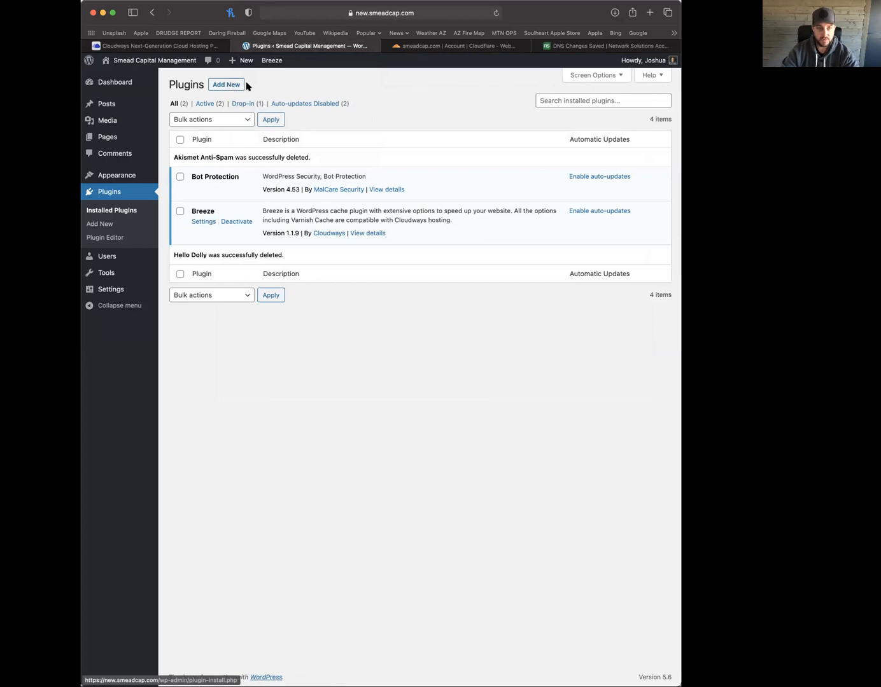
pyautogui.click(432, 50)
pyautogui.press('super+l')
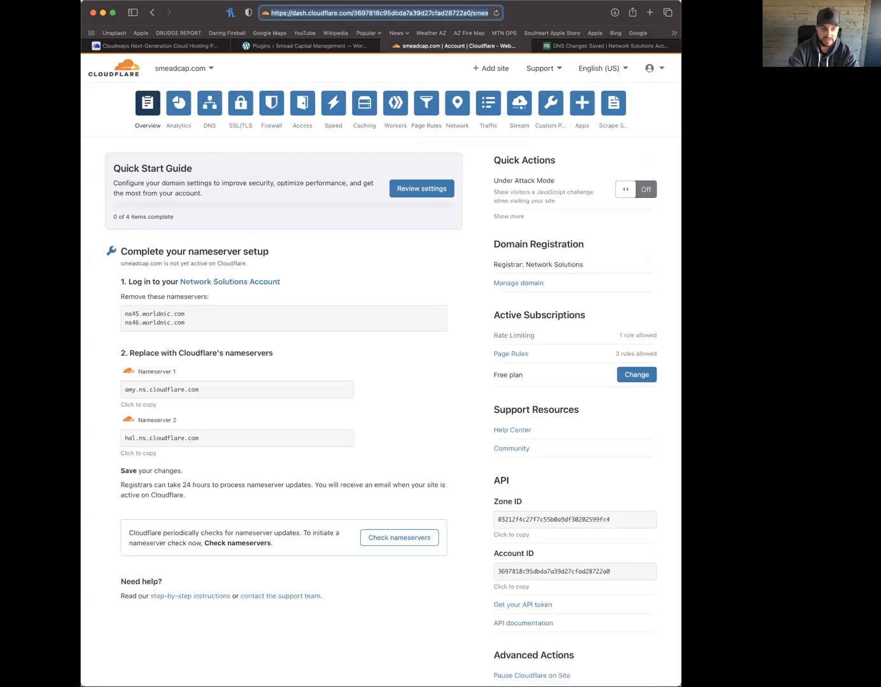
pyautogui.write('asana.com')
pyautogui.press('Return')
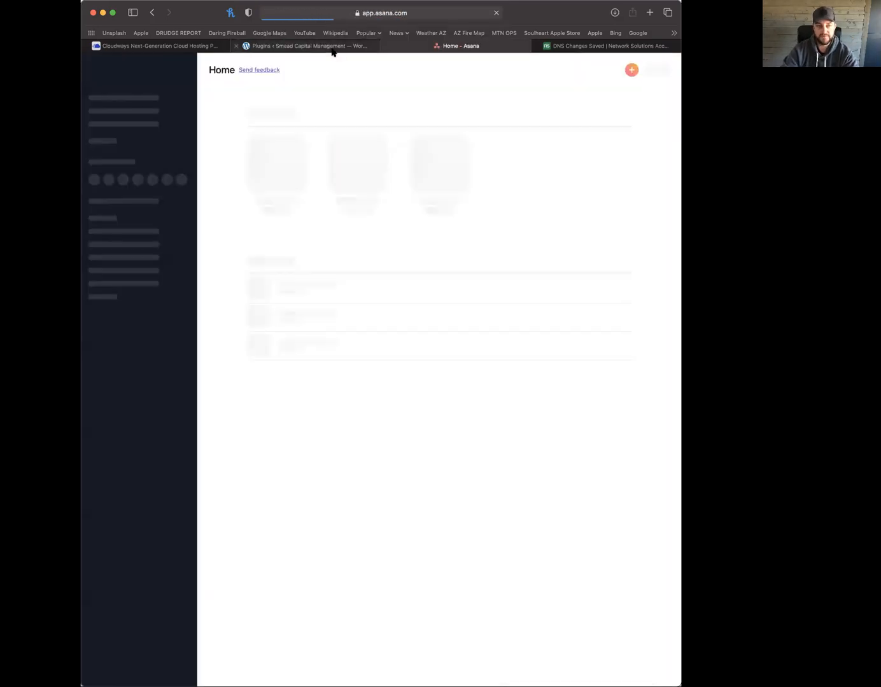
pyautogui.click(334, 47)
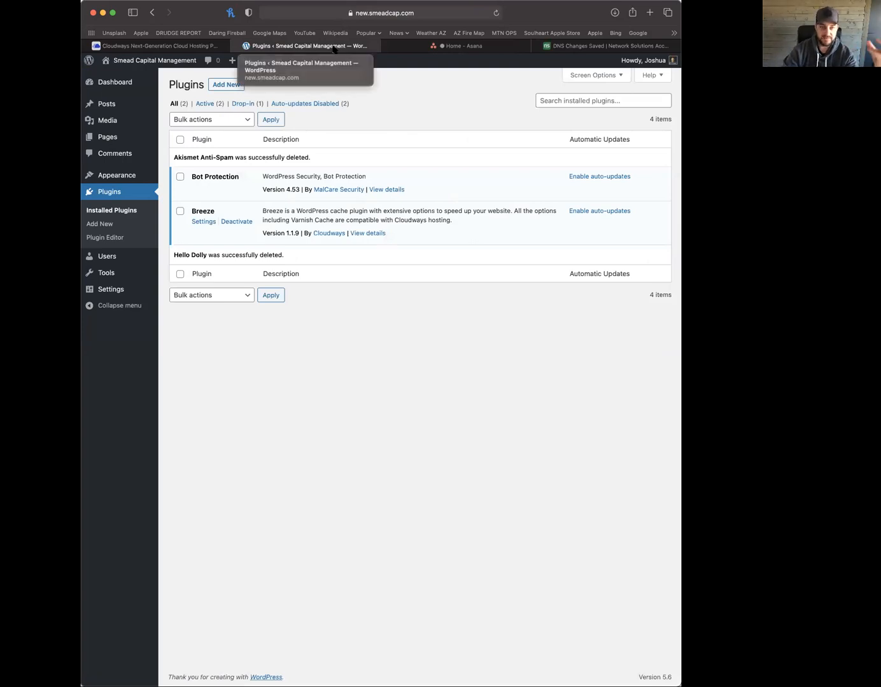
# Search Asana for 'shdev' and open the SHDEV - Resources project
pyautogui.click(462, 47)
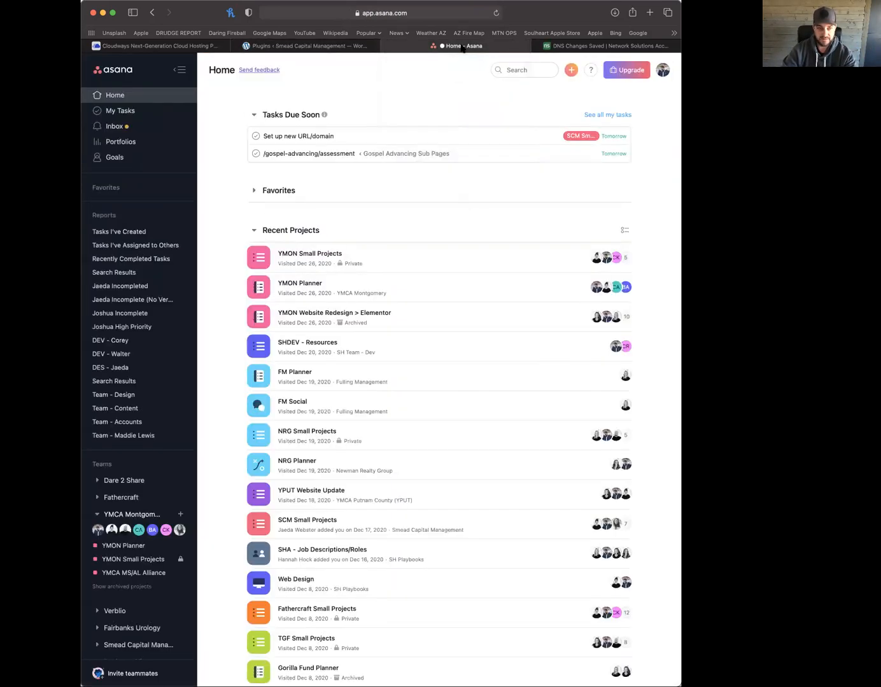
pyautogui.click(514, 71)
pyautogui.write('shdev')
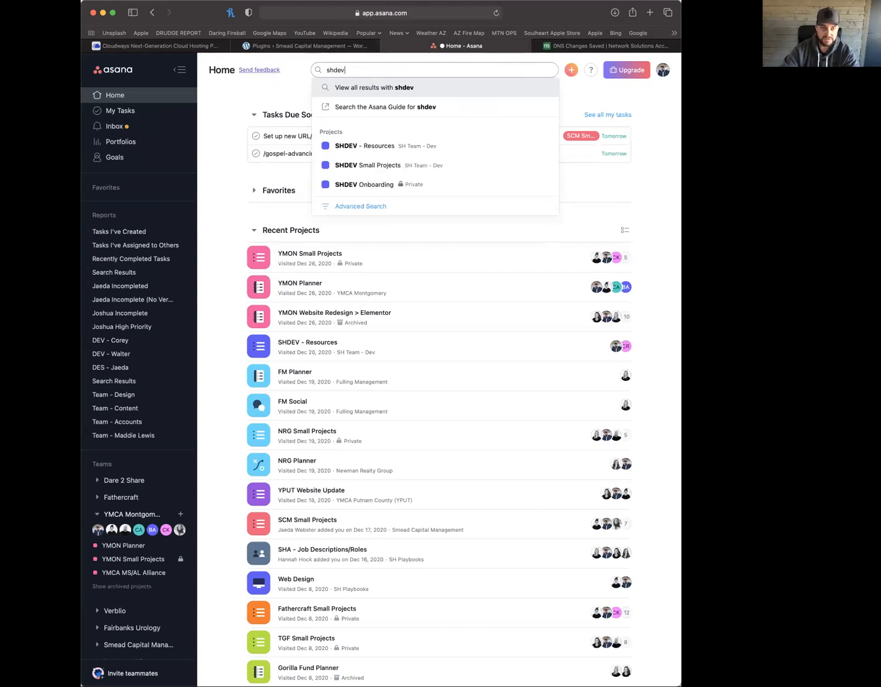
pyautogui.click(378, 146)
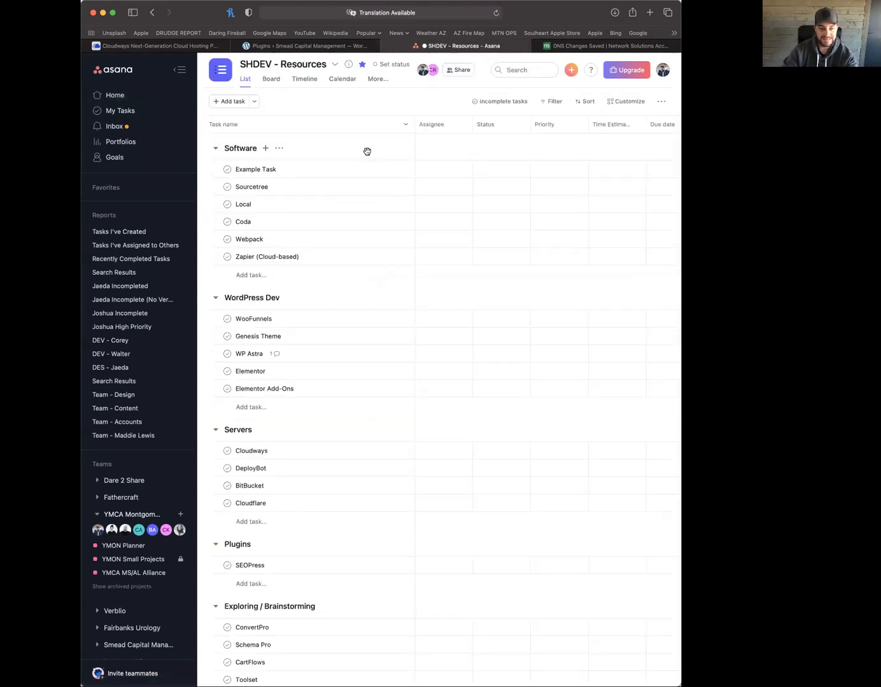
pyautogui.scroll(-3, 342, 321)
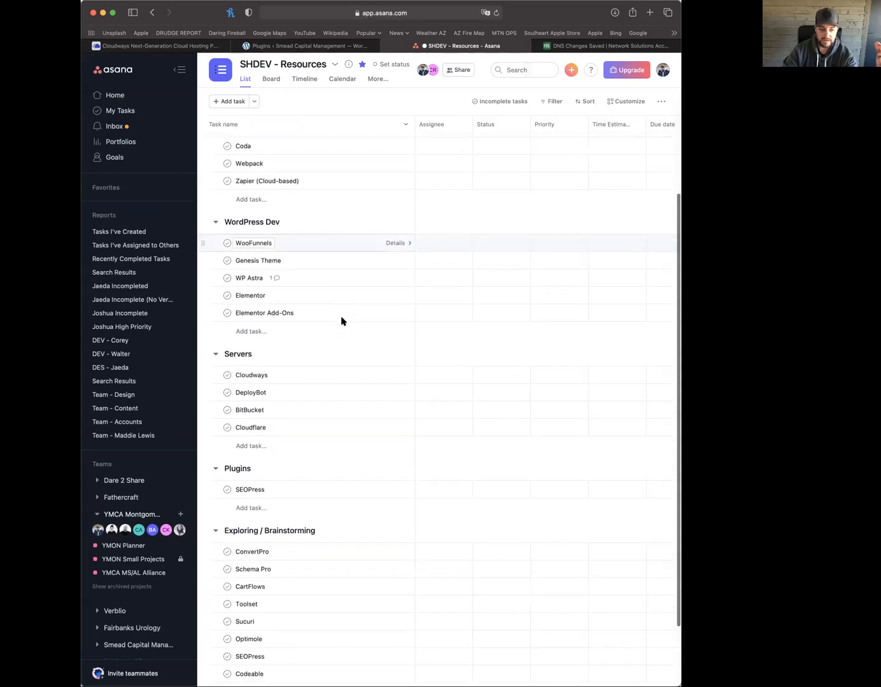
pyautogui.scroll(-1, 342, 320)
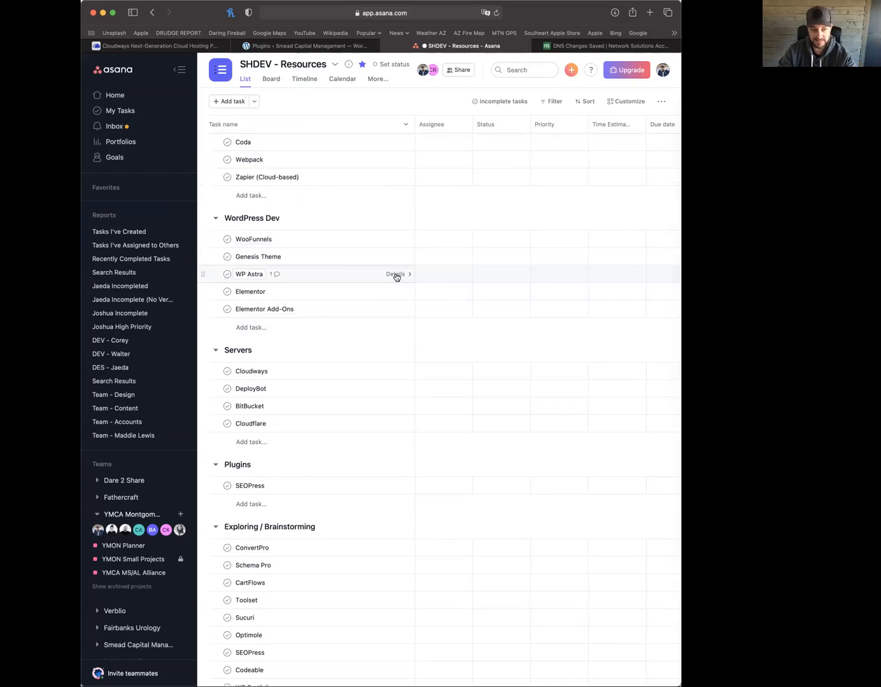
# View the WP Astra, Elementor and Elementor Add-Ons license tasks, ending on WP Astra, then return to WordPress
pyautogui.click(353, 276)
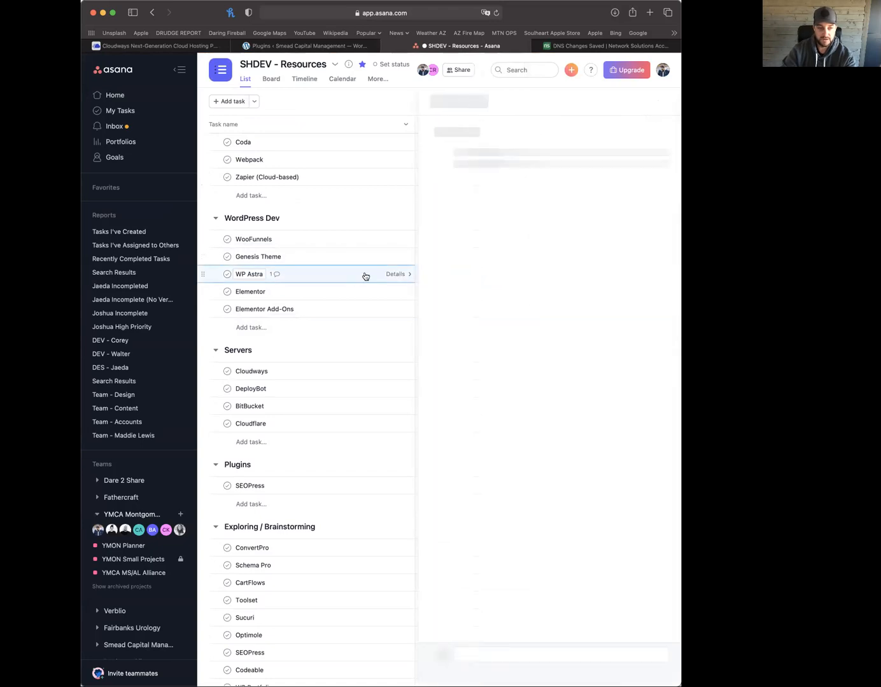
pyautogui.moveTo(480, 292); pyautogui.dragTo(560, 426)
pyautogui.click(372, 291)
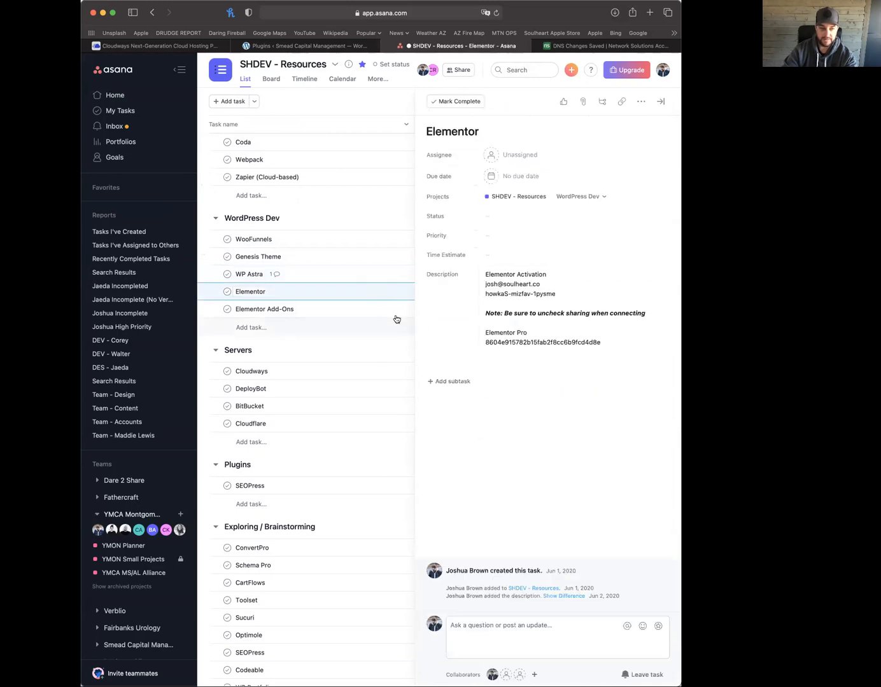
pyautogui.click(379, 312)
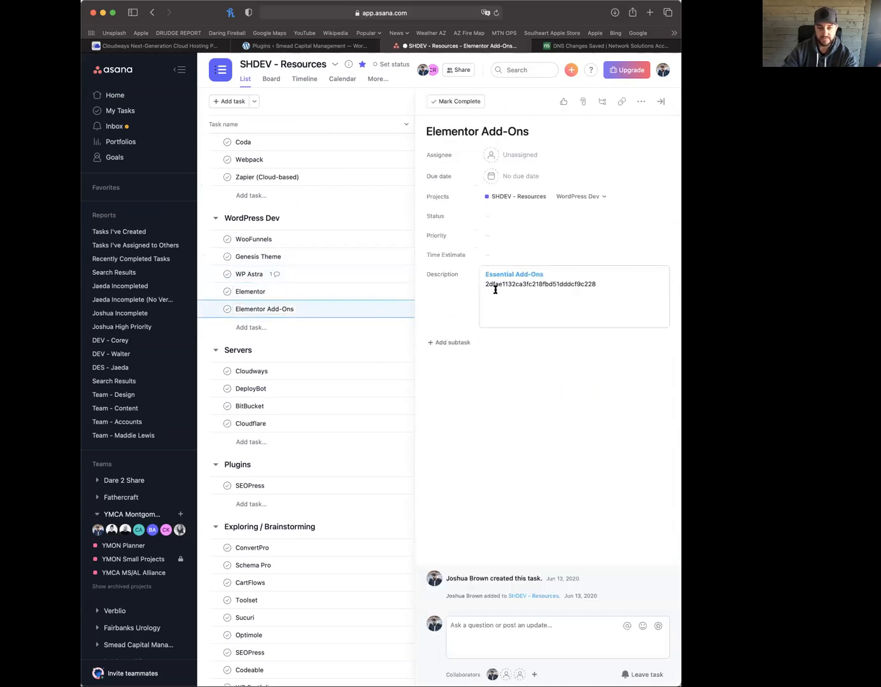
pyautogui.click(352, 276)
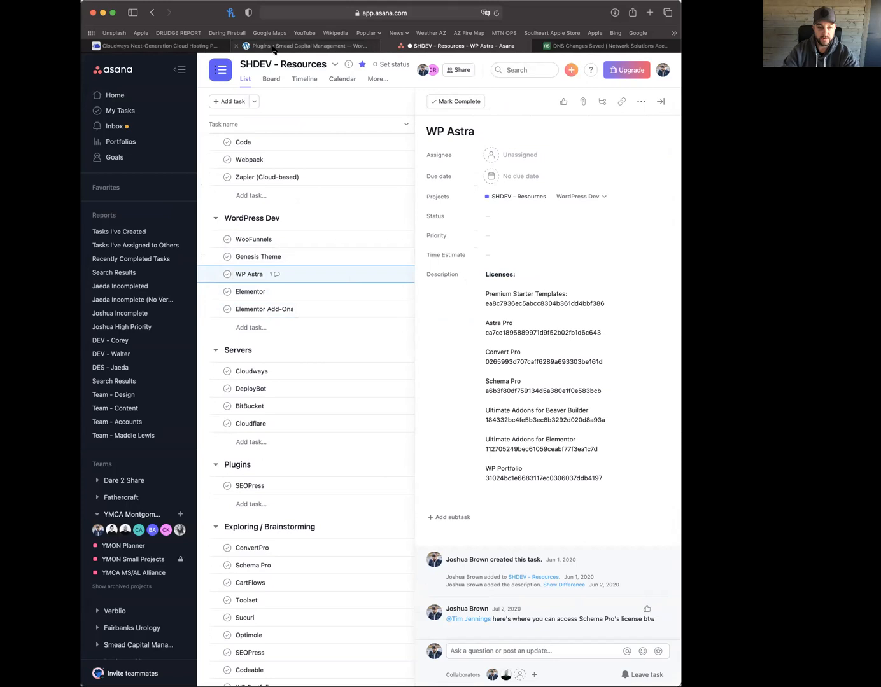
pyautogui.moveTo(274, 50)
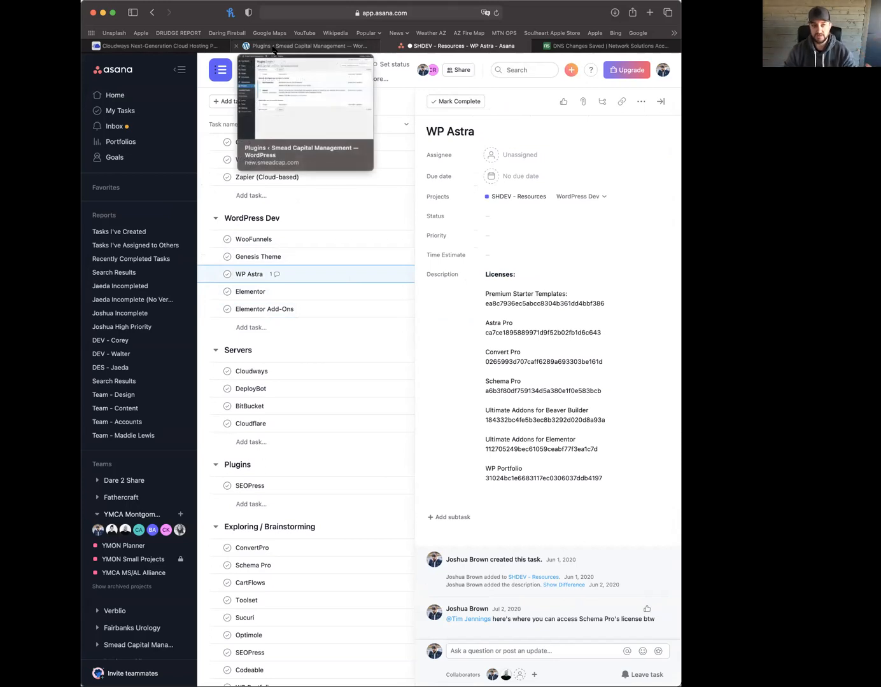
pyautogui.click(274, 47)
# Upload and install the astra-addon.zip plugin
pyautogui.click(221, 86)
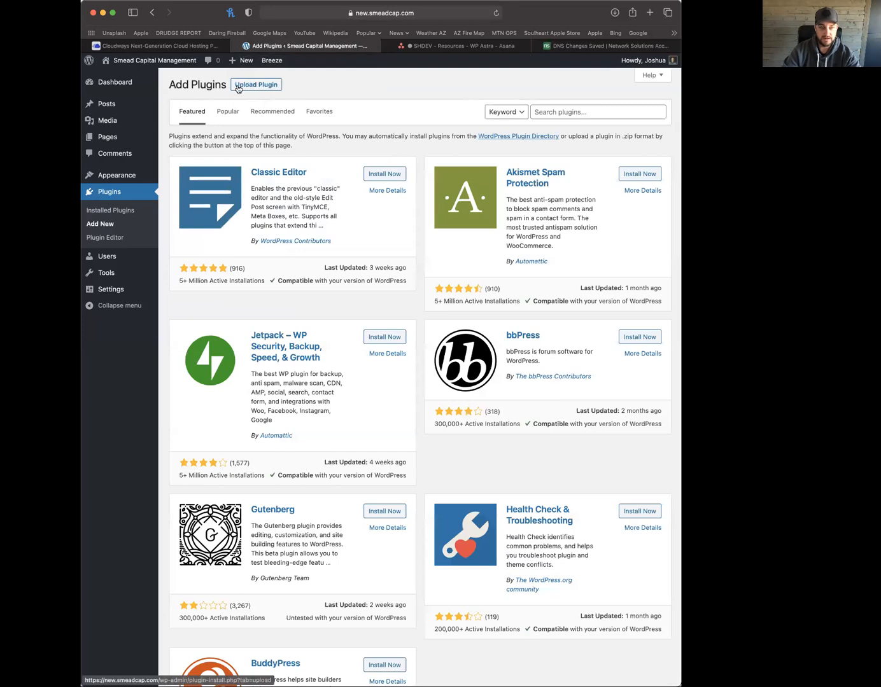
pyautogui.click(264, 88)
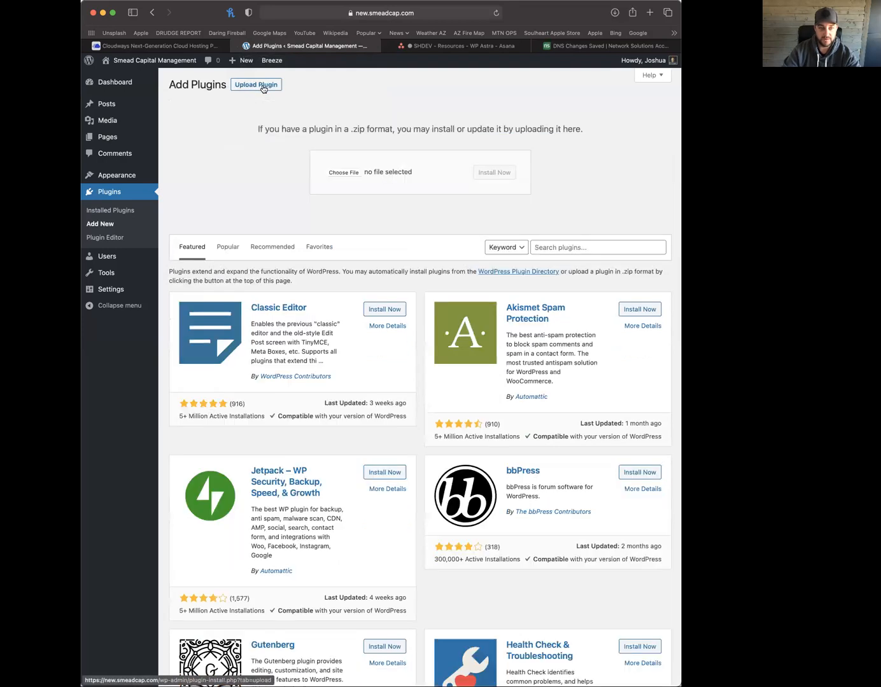
pyautogui.click(345, 173)
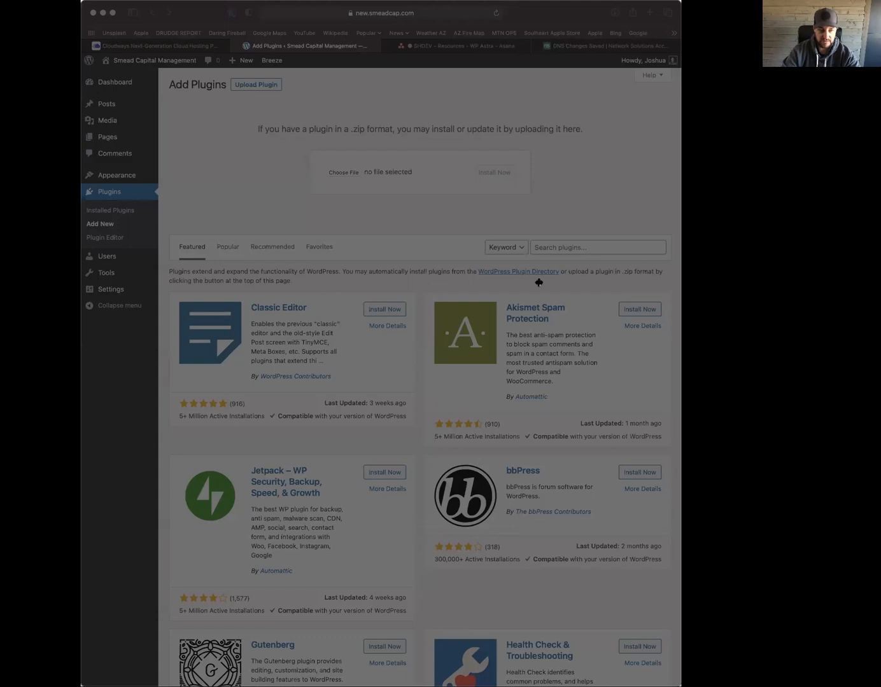
pyautogui.doubleClick(408, 276)
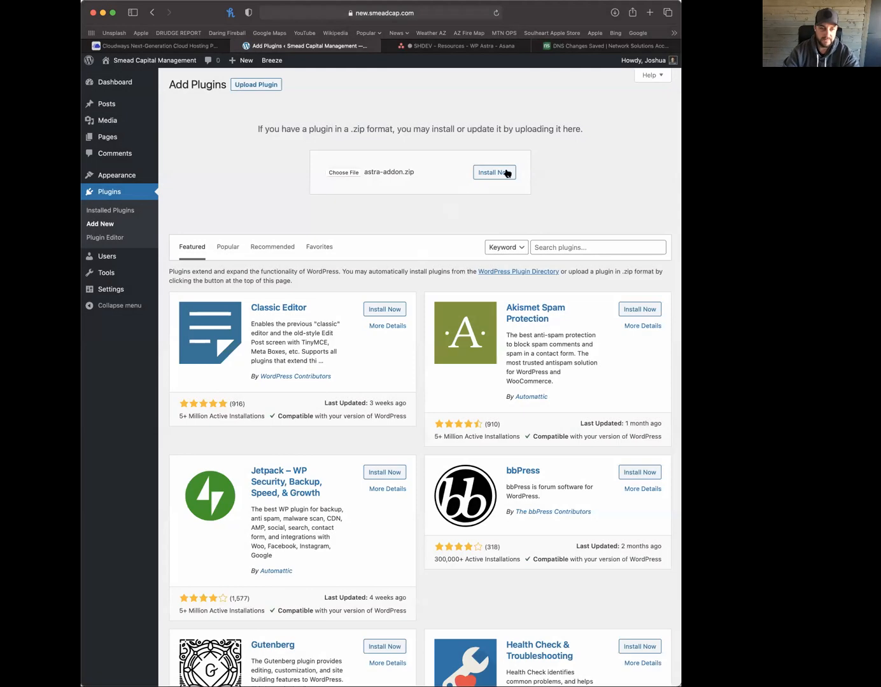
pyautogui.click(505, 173)
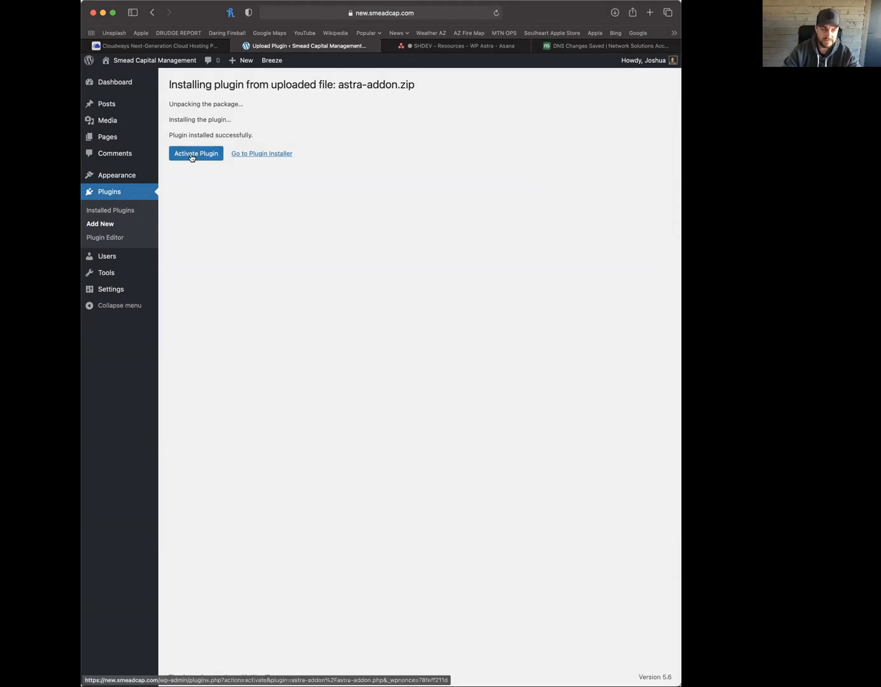
pyautogui.click(265, 156)
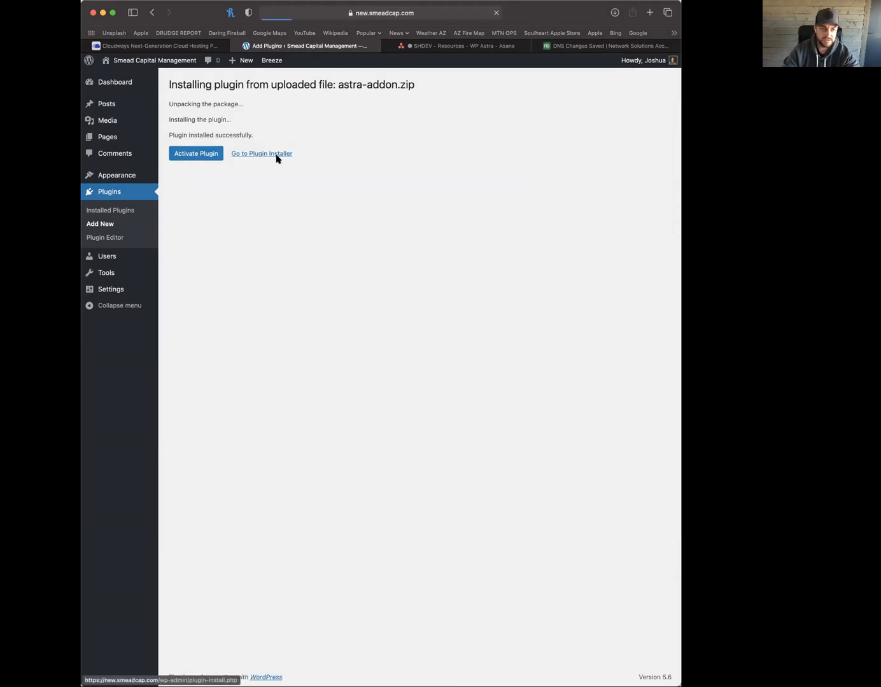
# Upload and install the astra-portfolio.zip plugin
pyautogui.click(262, 89)
pyautogui.click(340, 172)
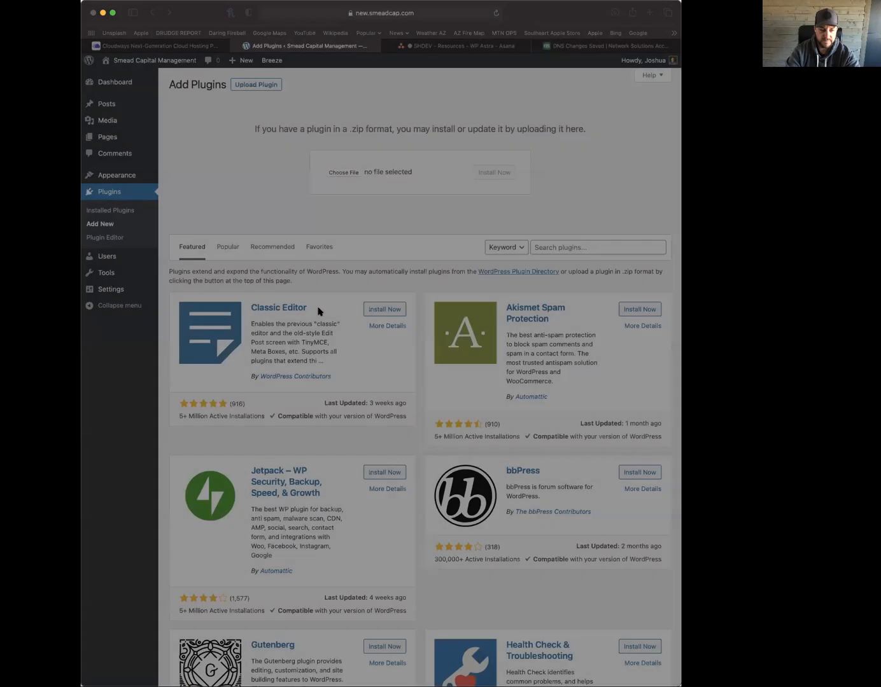
pyautogui.press('Return')
pyautogui.click(485, 173)
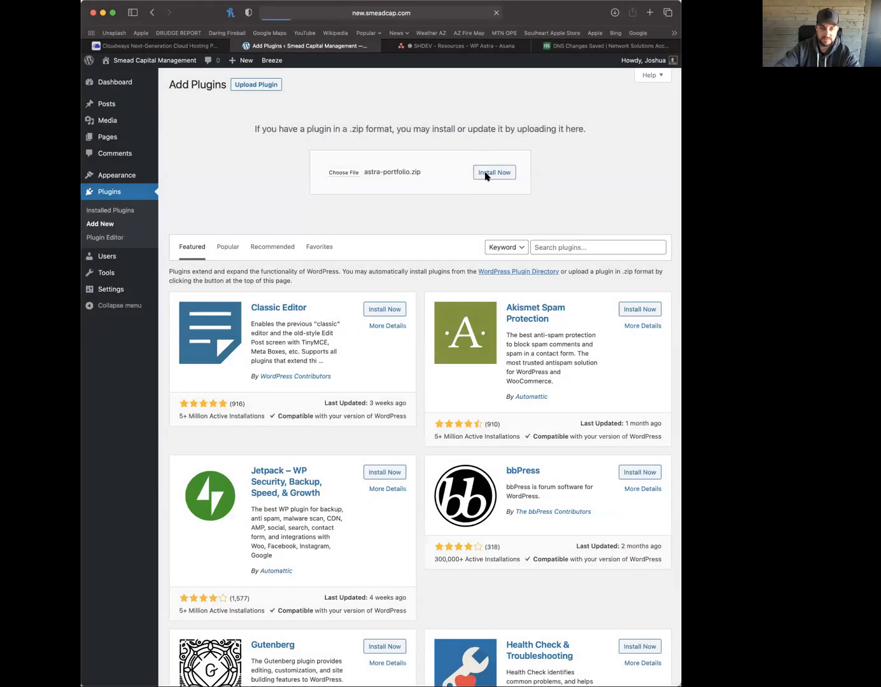
pyautogui.click(273, 156)
# Upload and install the astra-premium-sites-2.2.4.zip plugin
pyautogui.click(251, 86)
pyautogui.click(342, 178)
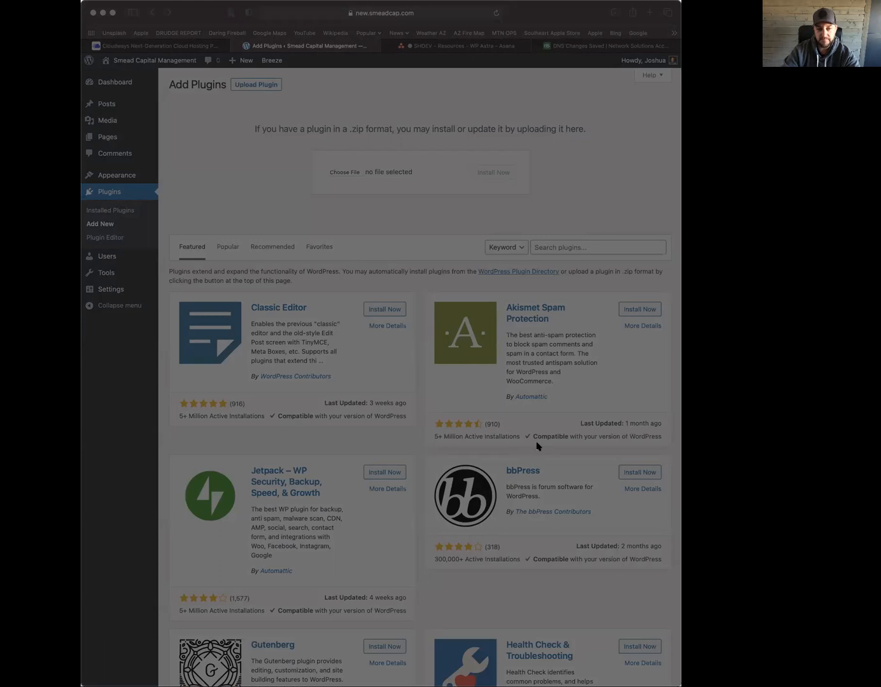
pyautogui.press('Return')
pyautogui.click(504, 173)
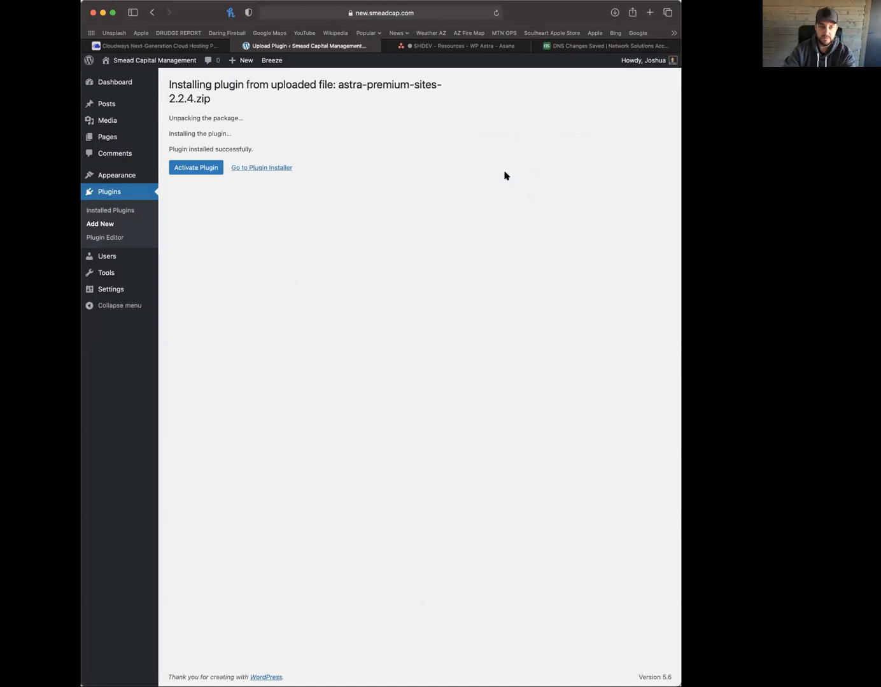
pyautogui.click(269, 168)
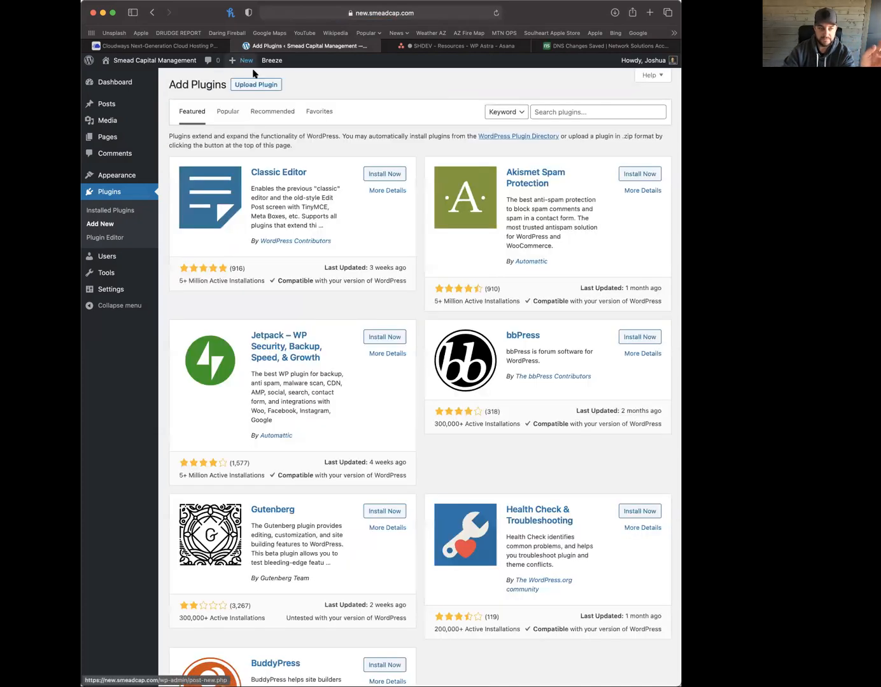
# Upload and install the elementor-pro.zip plugin
pyautogui.click(256, 85)
pyautogui.click(346, 173)
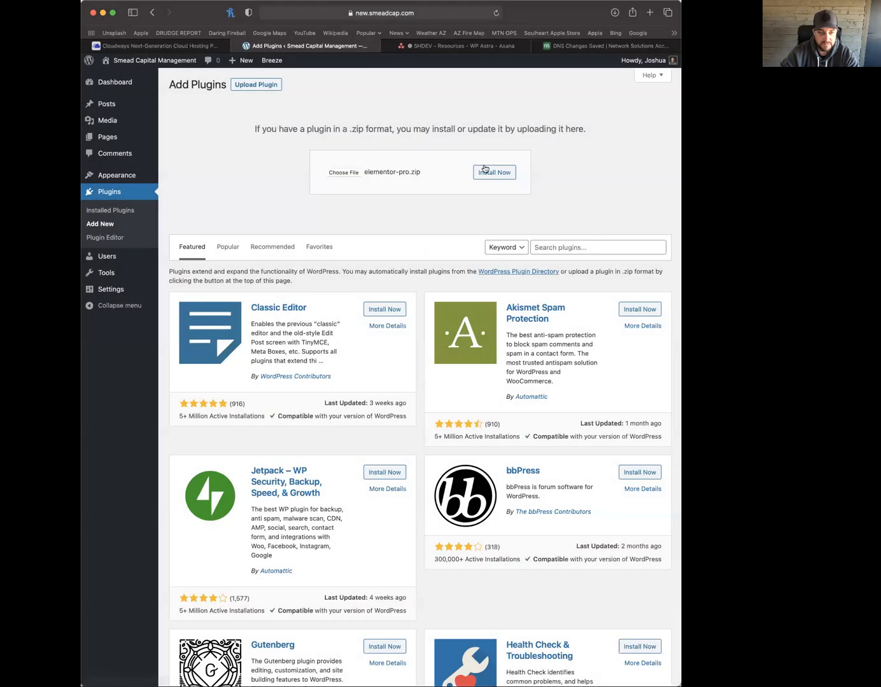
pyautogui.click(491, 174)
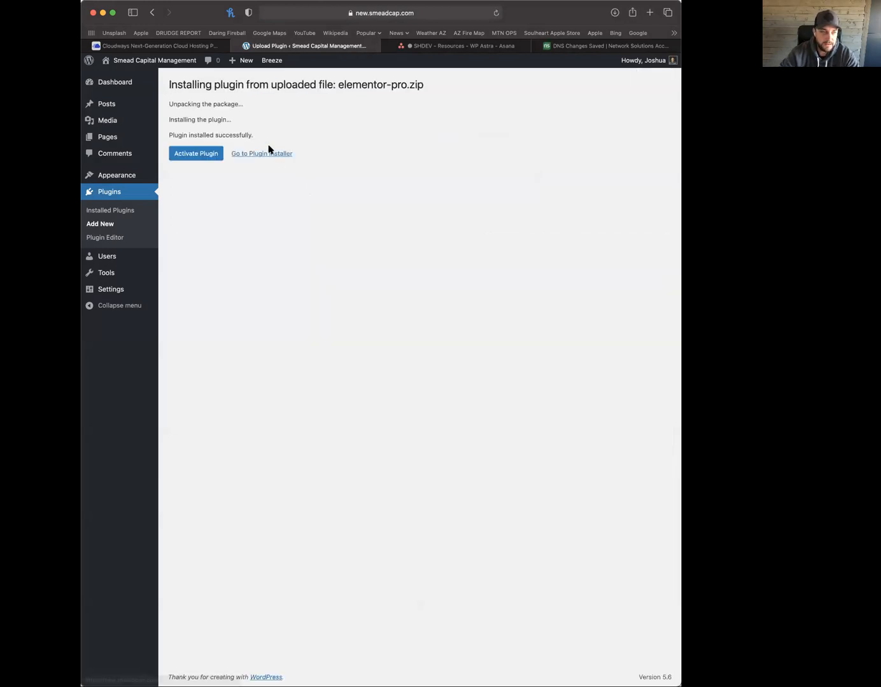
pyautogui.click(265, 154)
# Upload and install the essential-addons-elementor.zip plugin
pyautogui.click(258, 86)
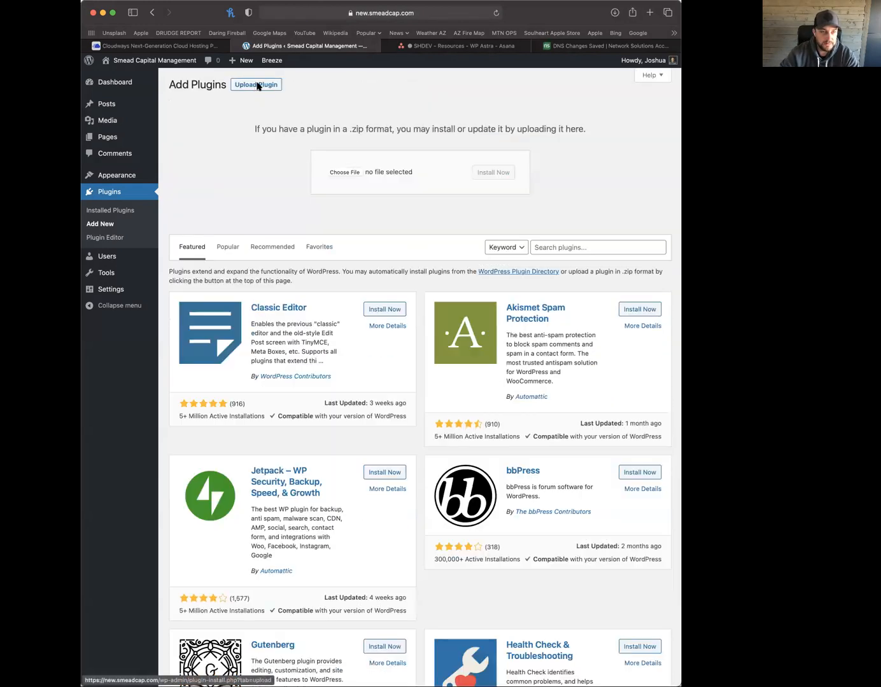
pyautogui.click(351, 173)
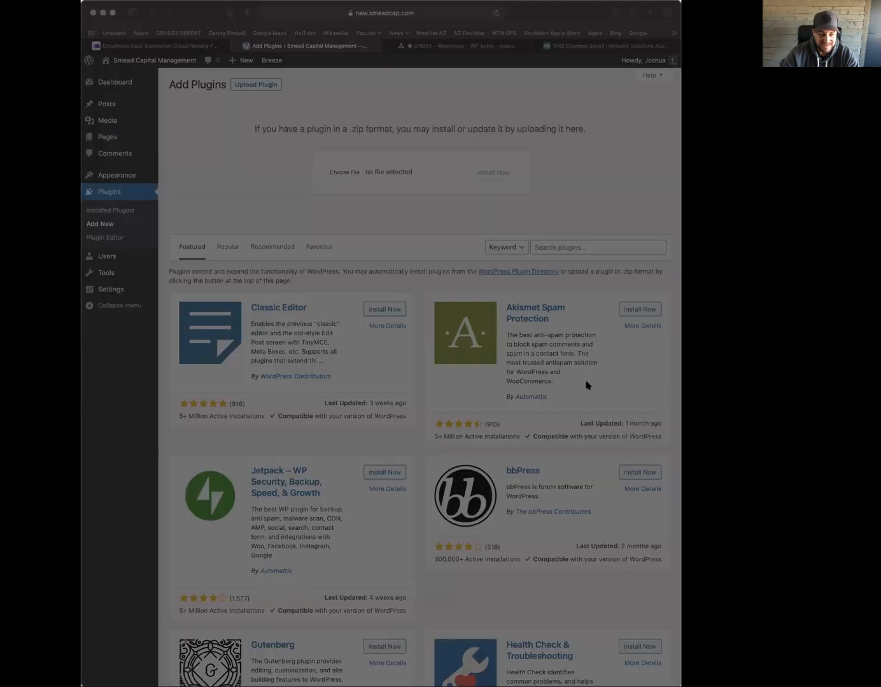
pyautogui.press('Return')
pyautogui.click(503, 174)
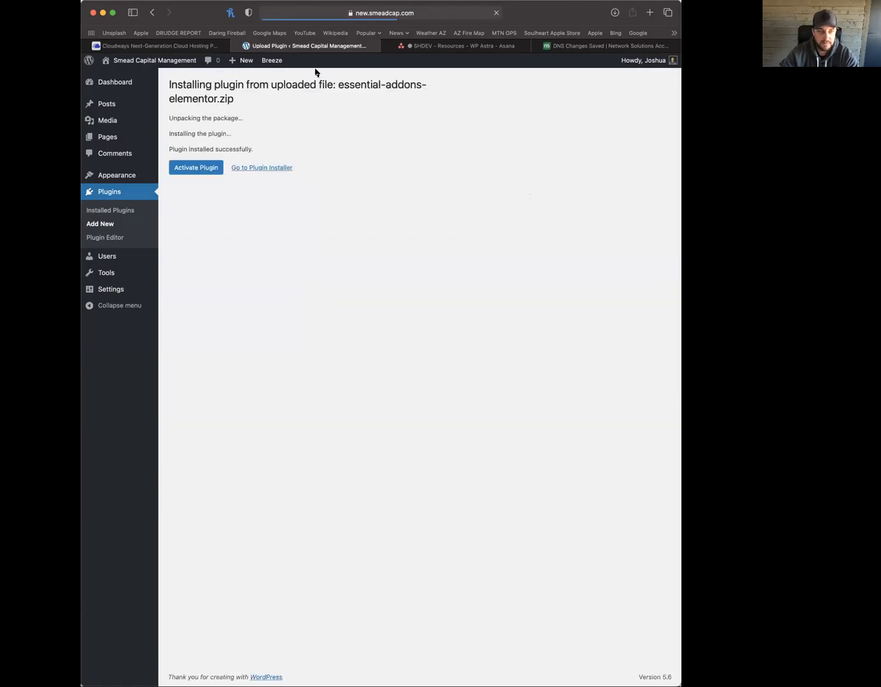
pyautogui.click(262, 168)
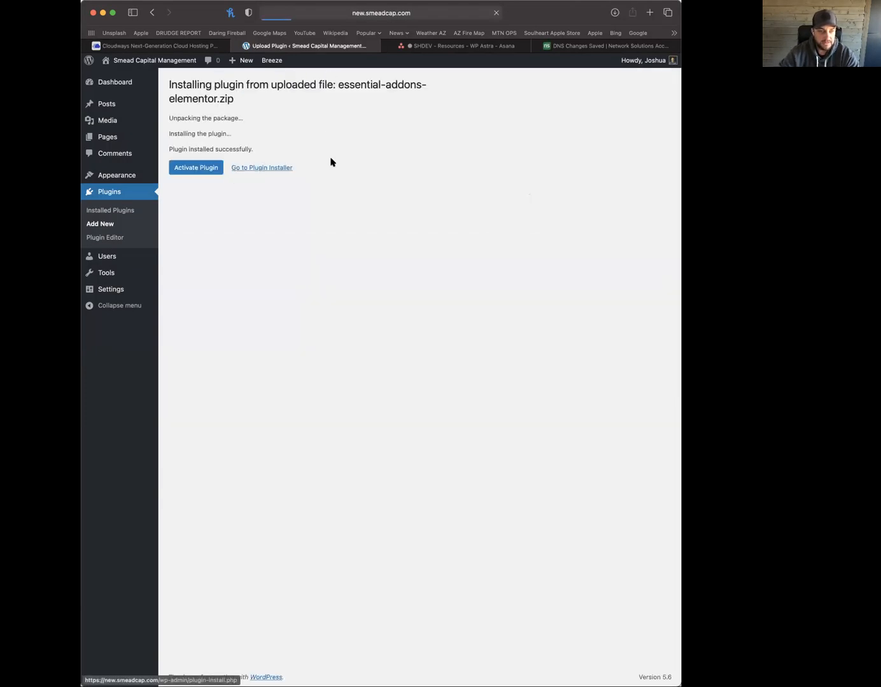
# Upload and install the powerpack-elements-pro.zip plugin
pyautogui.click(265, 86)
pyautogui.click(344, 172)
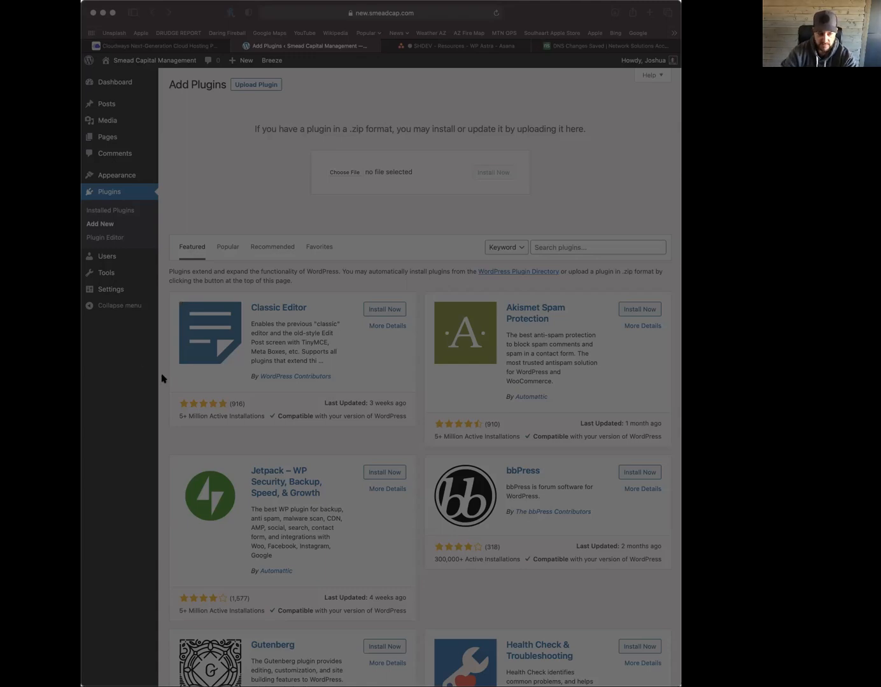
pyautogui.press('Return')
pyautogui.click(503, 173)
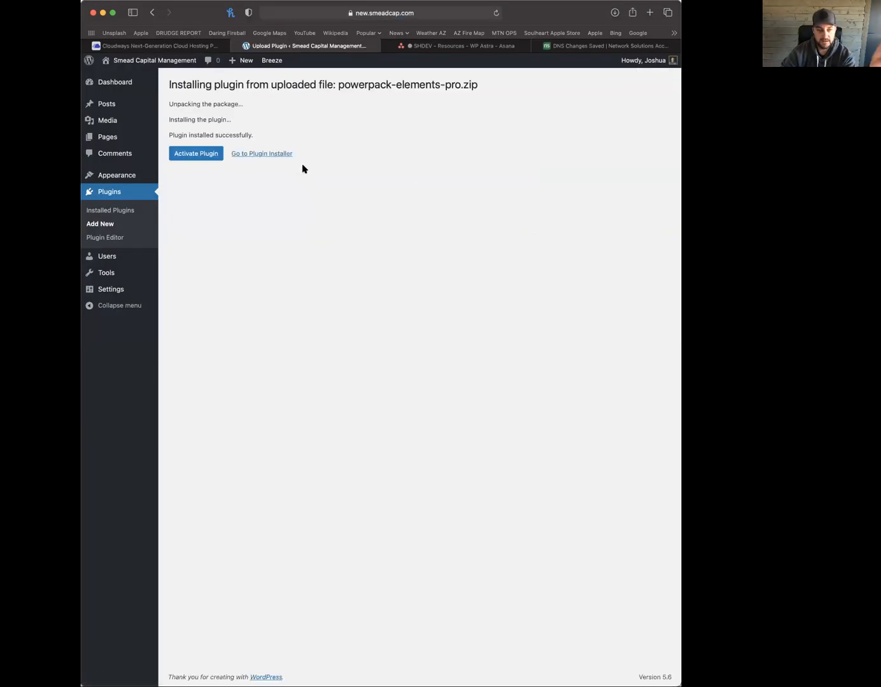
pyautogui.click(277, 154)
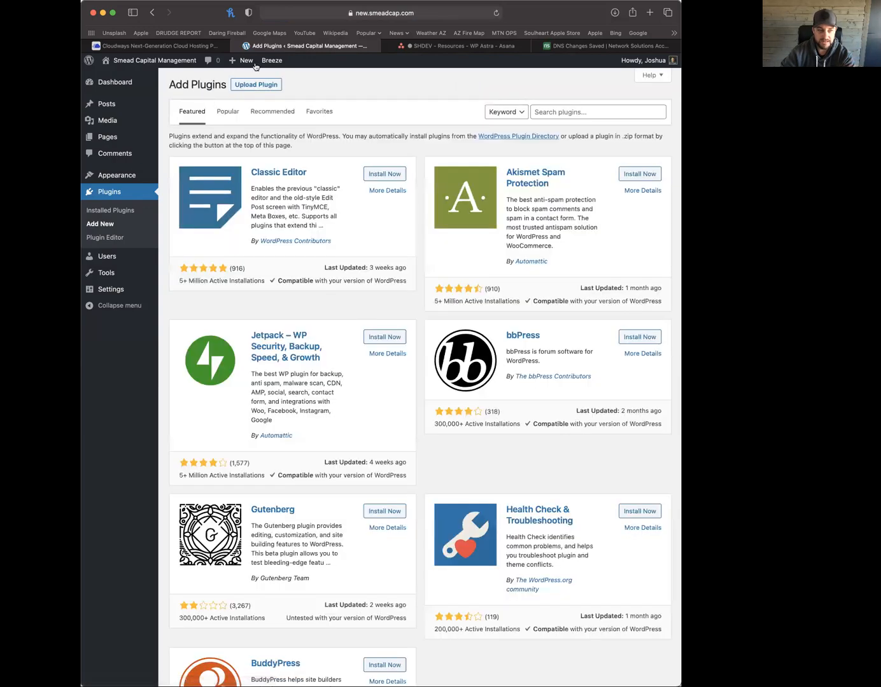
# Upload and install the ultimate-elementor.zip plugin package
pyautogui.click(257, 85)
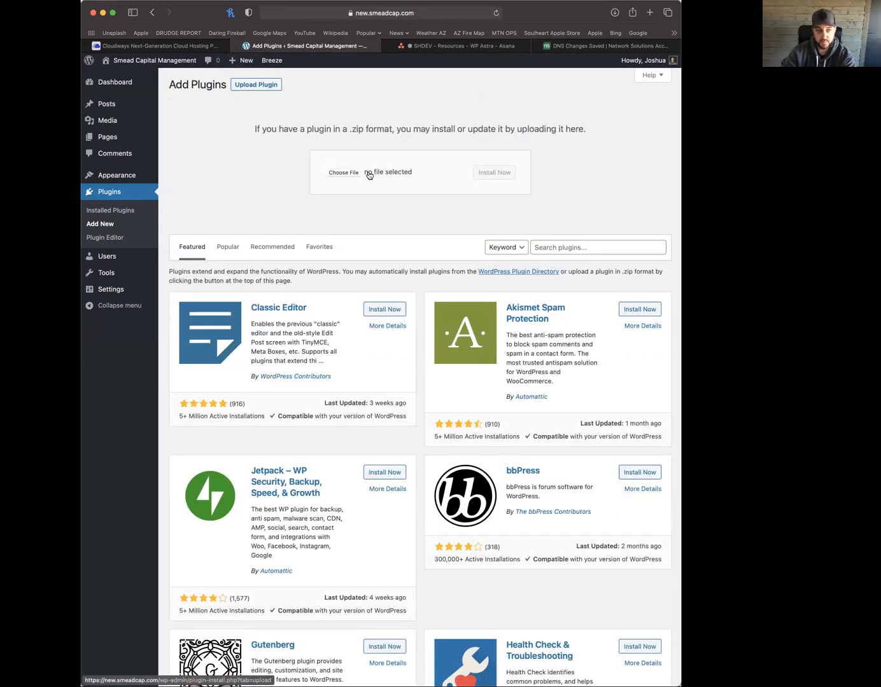
pyautogui.click(344, 173)
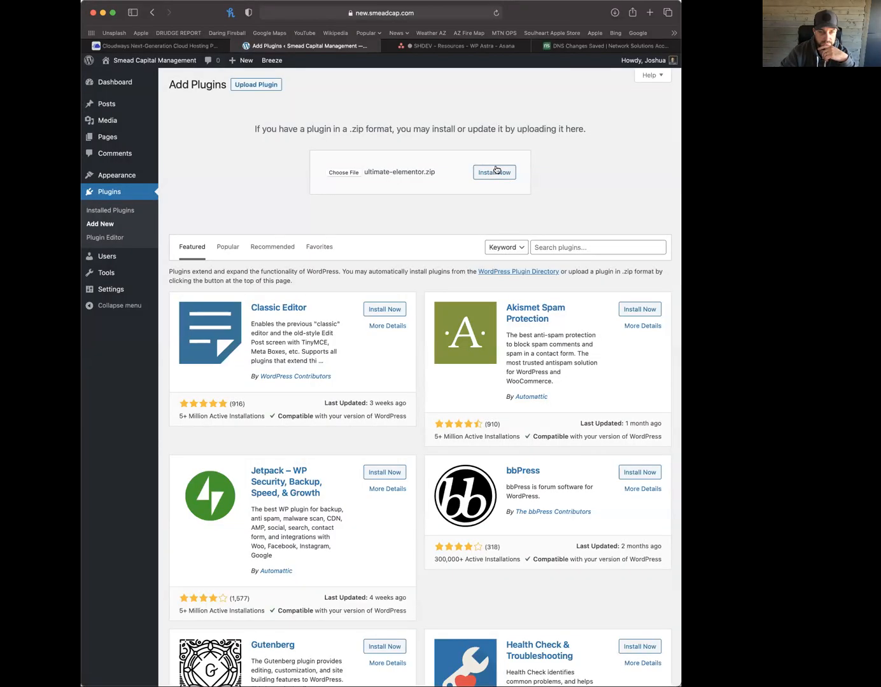
pyautogui.click(496, 171)
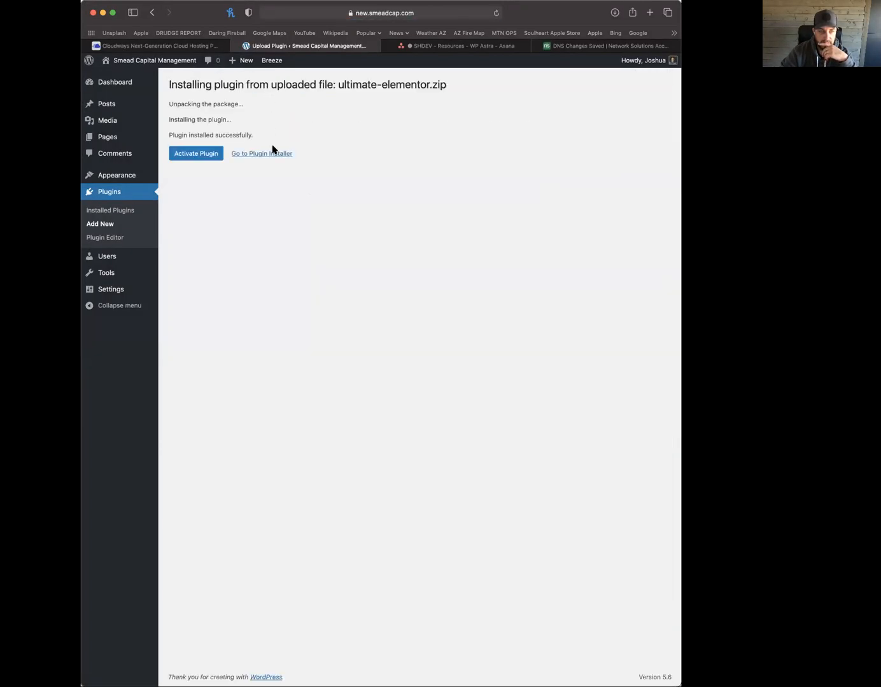
# Upload and install the wordpress-seo-premium.zip plugin package
pyautogui.click(276, 154)
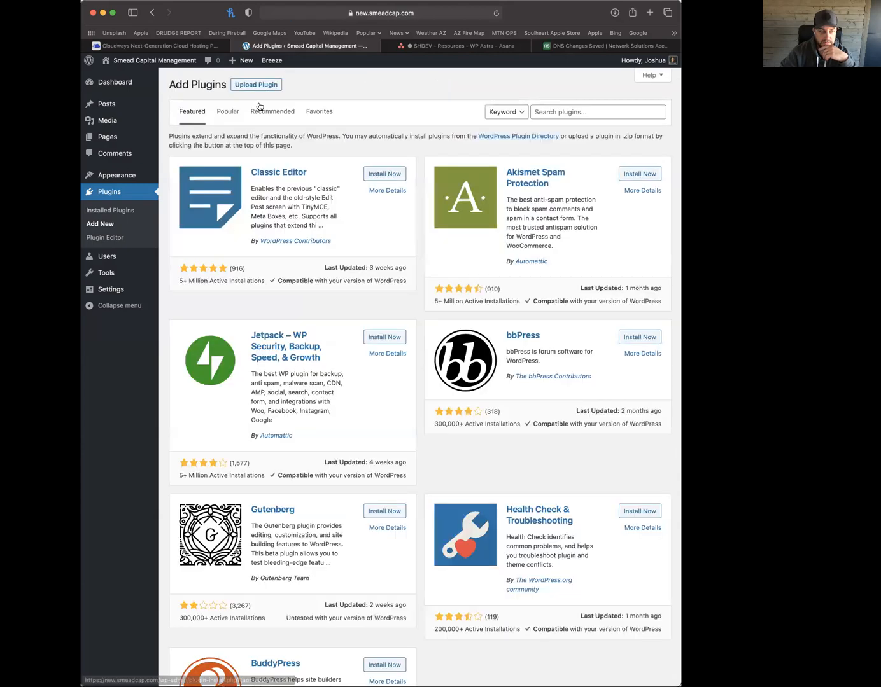
pyautogui.click(260, 89)
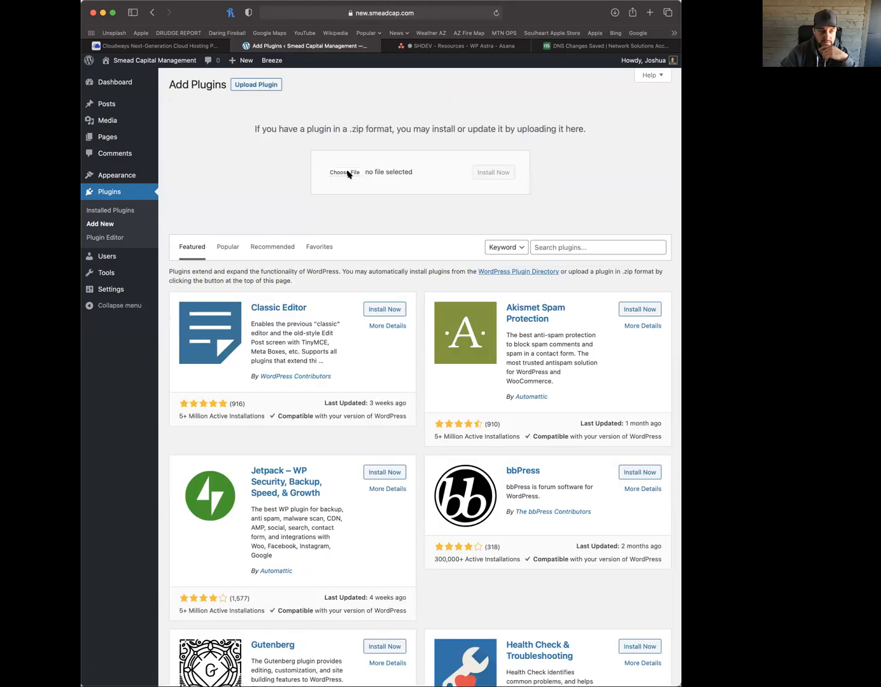
pyautogui.click(347, 173)
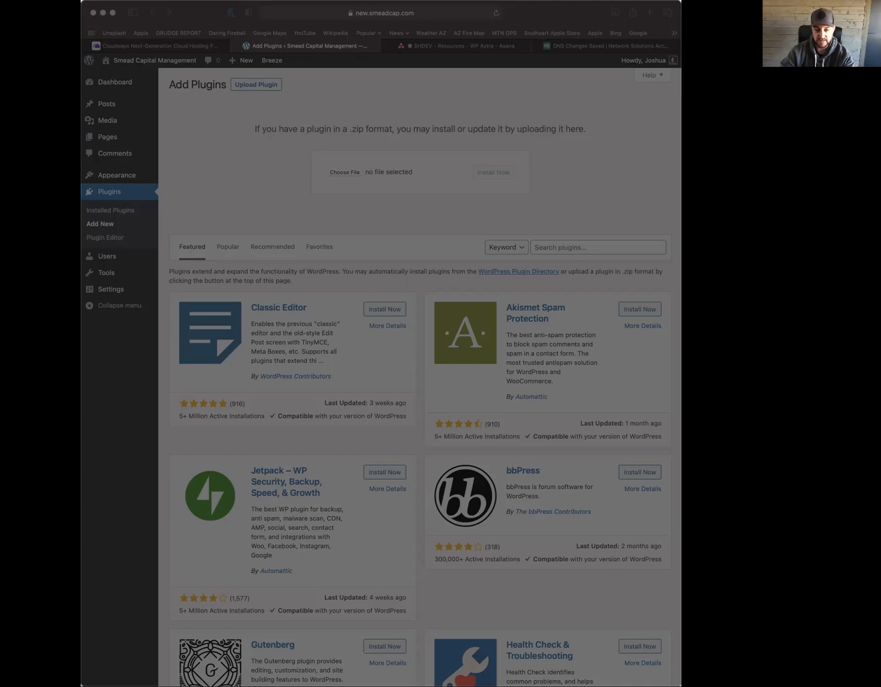
pyautogui.press('Return')
pyautogui.click(494, 171)
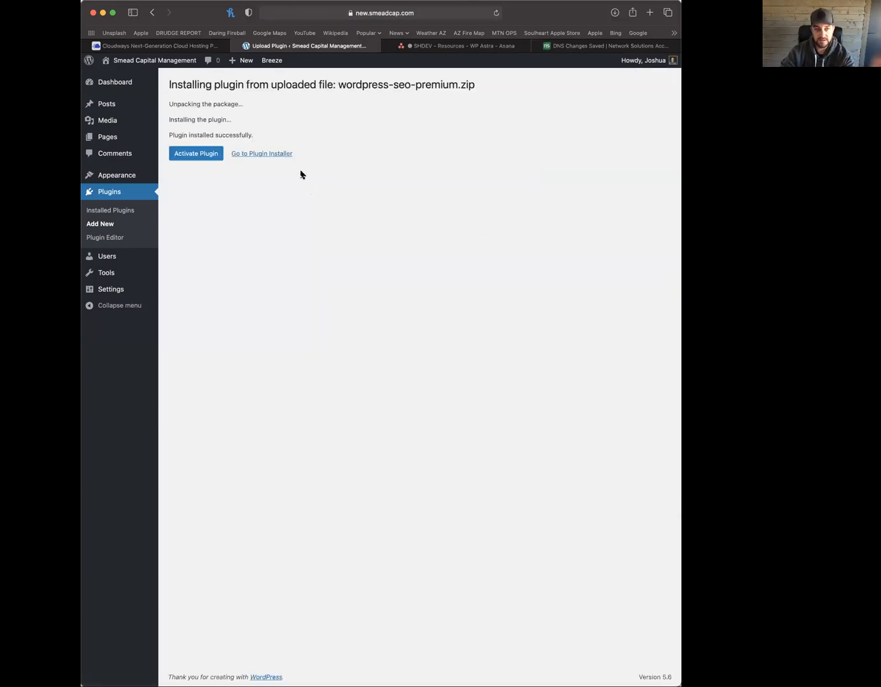
# Upload and install wp-schema-pro.zip, then view the installed plugins list
pyautogui.click(275, 154)
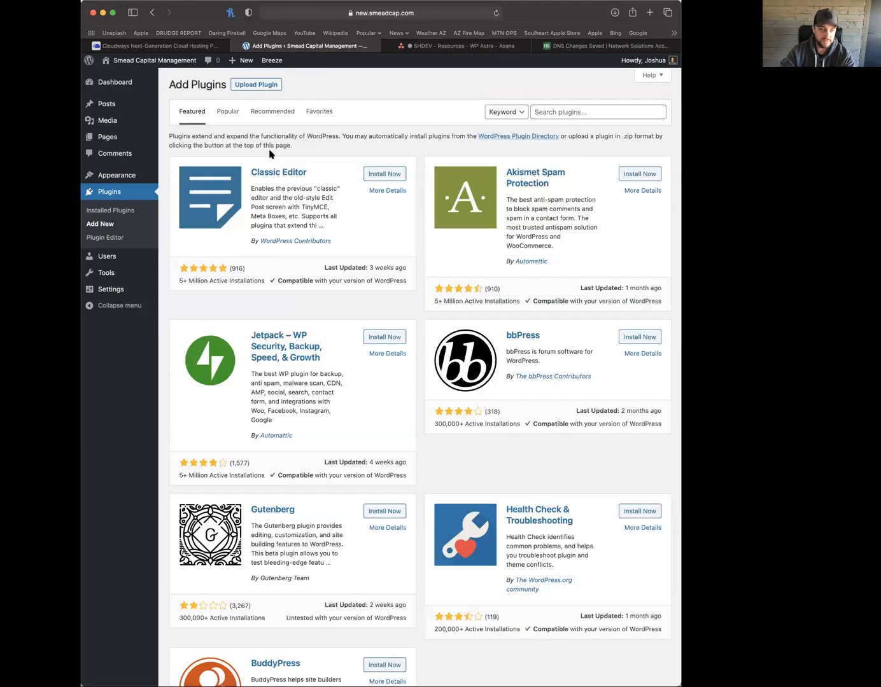
pyautogui.click(260, 86)
pyautogui.click(360, 171)
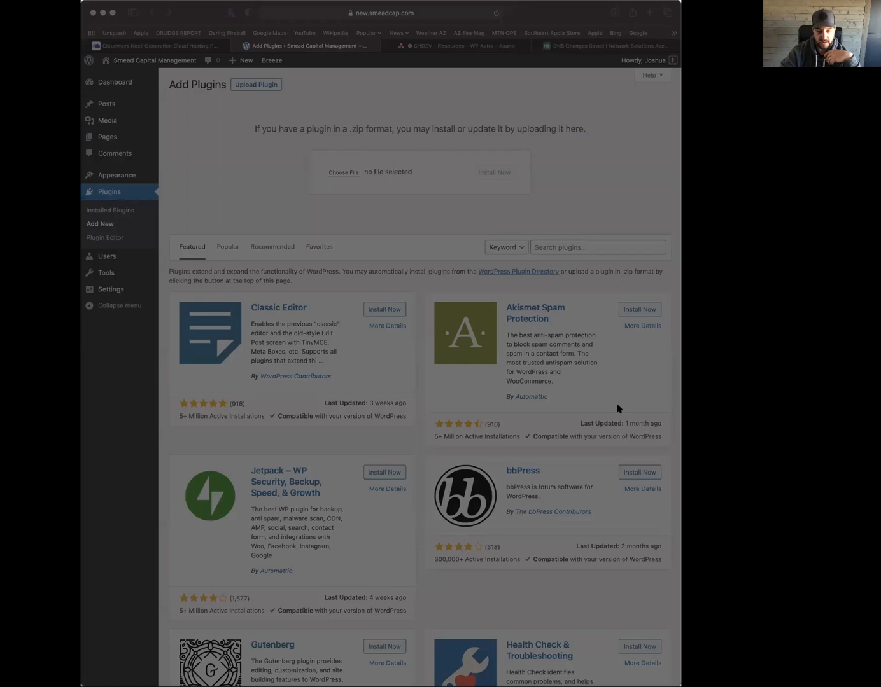
pyautogui.press('Return')
pyautogui.click(494, 173)
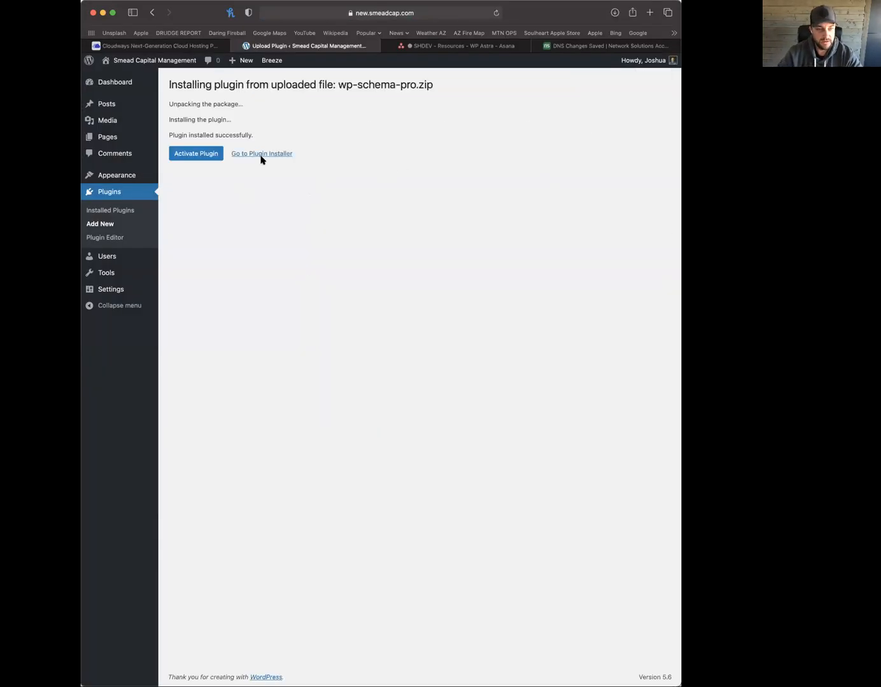
pyautogui.click(256, 156)
pyautogui.click(103, 214)
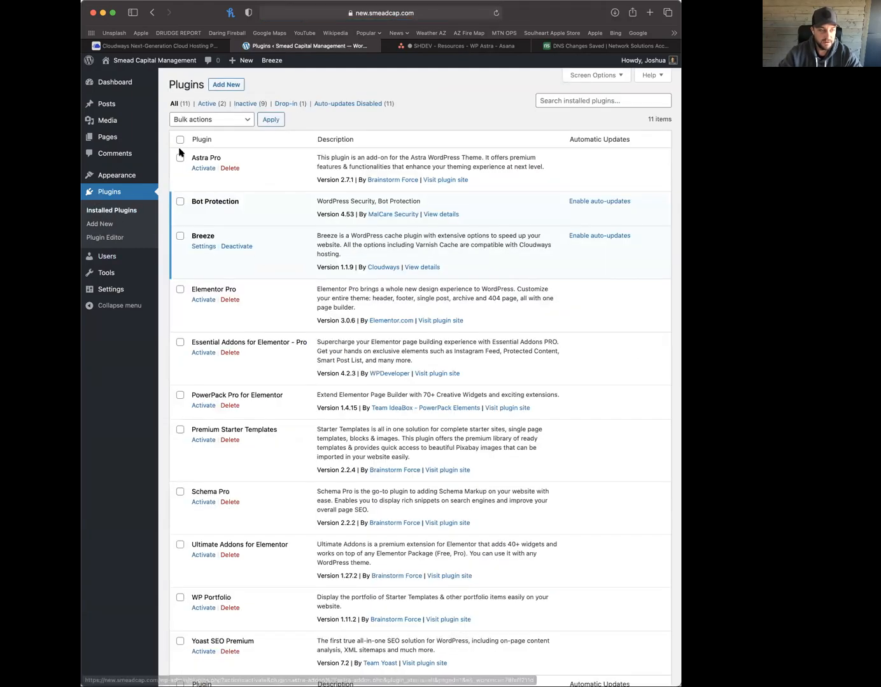
# Select every plugin in the list and bulk-activate them
pyautogui.click(180, 139)
pyautogui.click(201, 121)
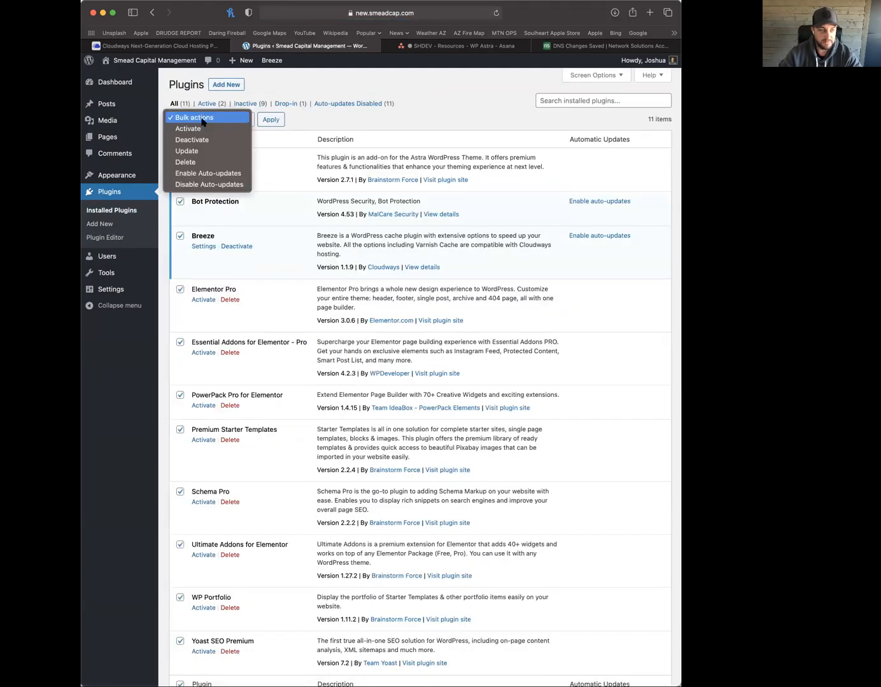
pyautogui.click(202, 129)
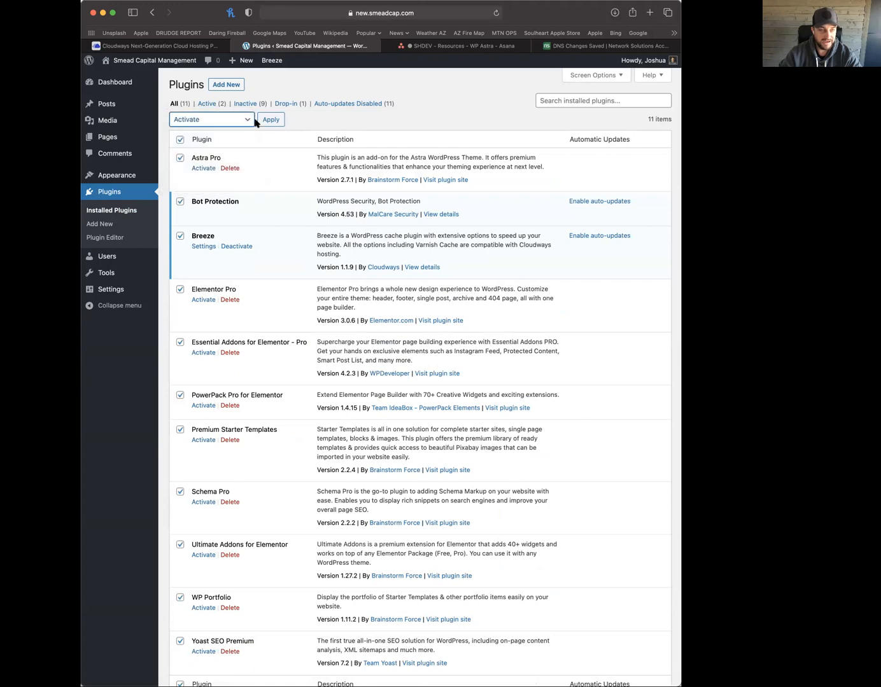
pyautogui.click(283, 122)
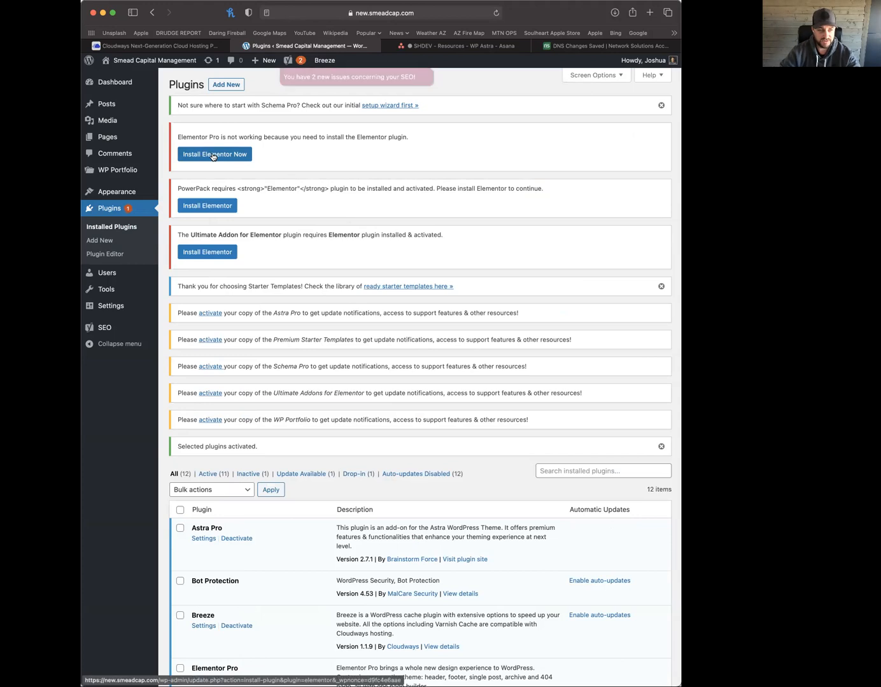
# Install and activate Elementor Website Builder 3.0.15, then return to the Plugins list
pyautogui.click(213, 155)
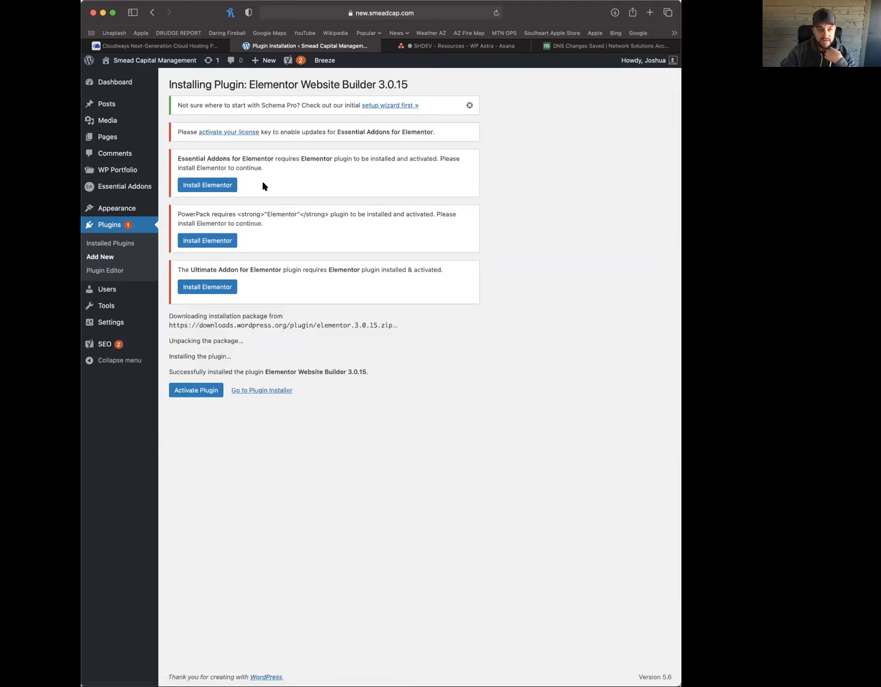
pyautogui.click(194, 393)
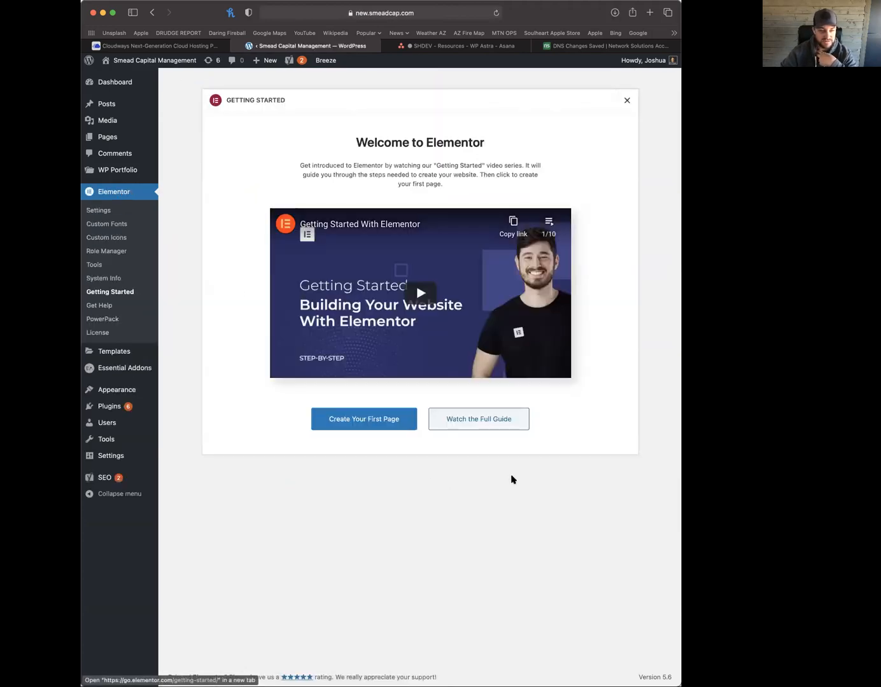
pyautogui.click(112, 409)
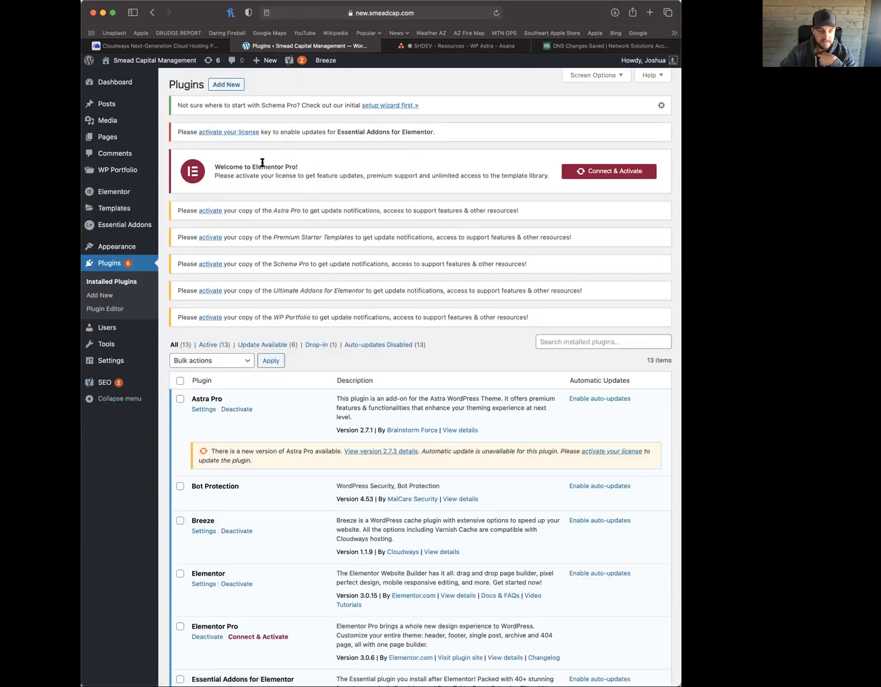
# Connect and activate the Elementor Pro licence without sharing usage data
pyautogui.click(614, 176)
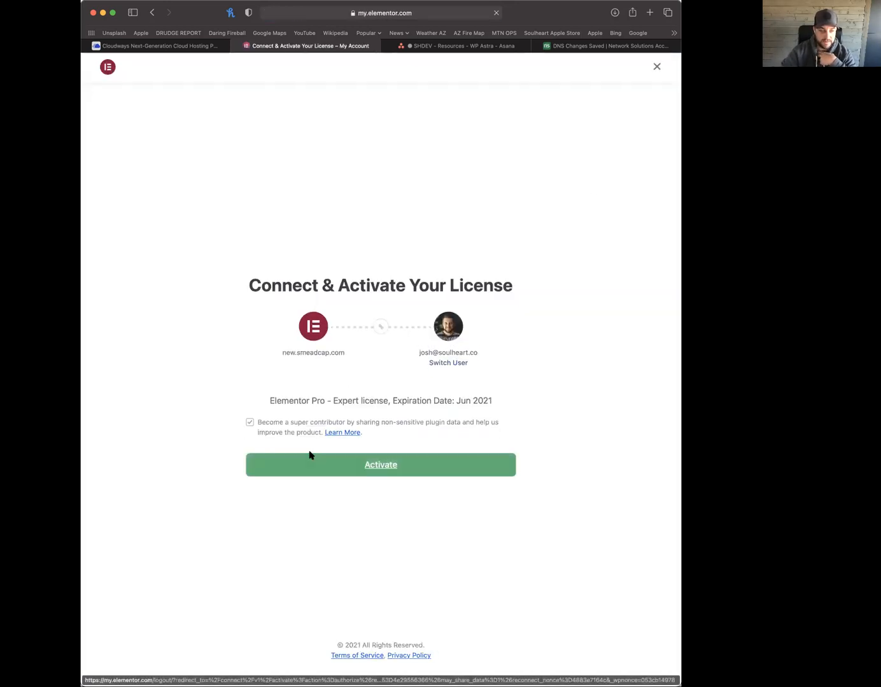
pyautogui.click(272, 433)
pyautogui.click(368, 467)
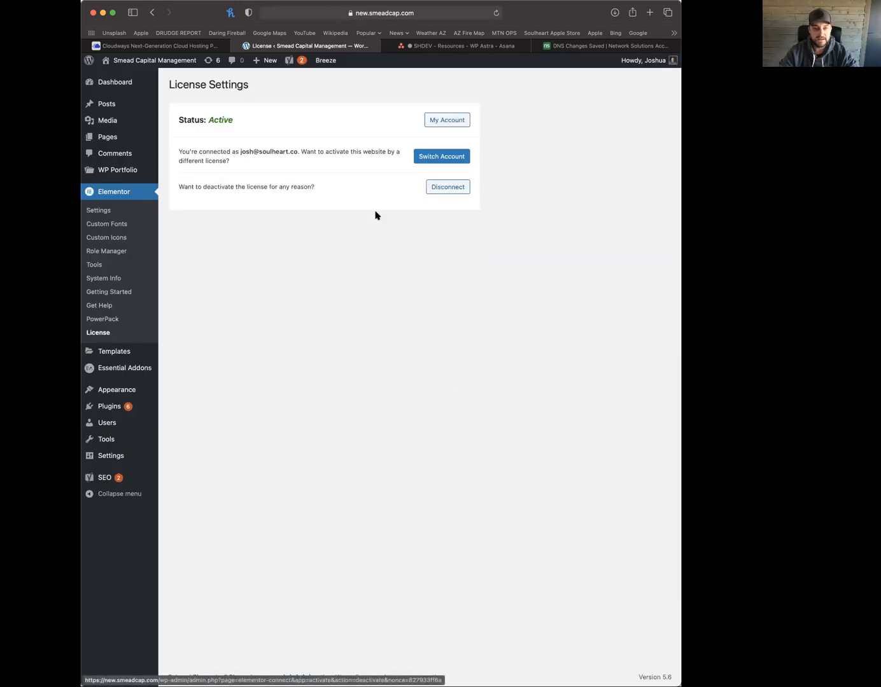
# Open the Essential Addons licence activation page and switch to the Asana licence keys task
pyautogui.click(109, 406)
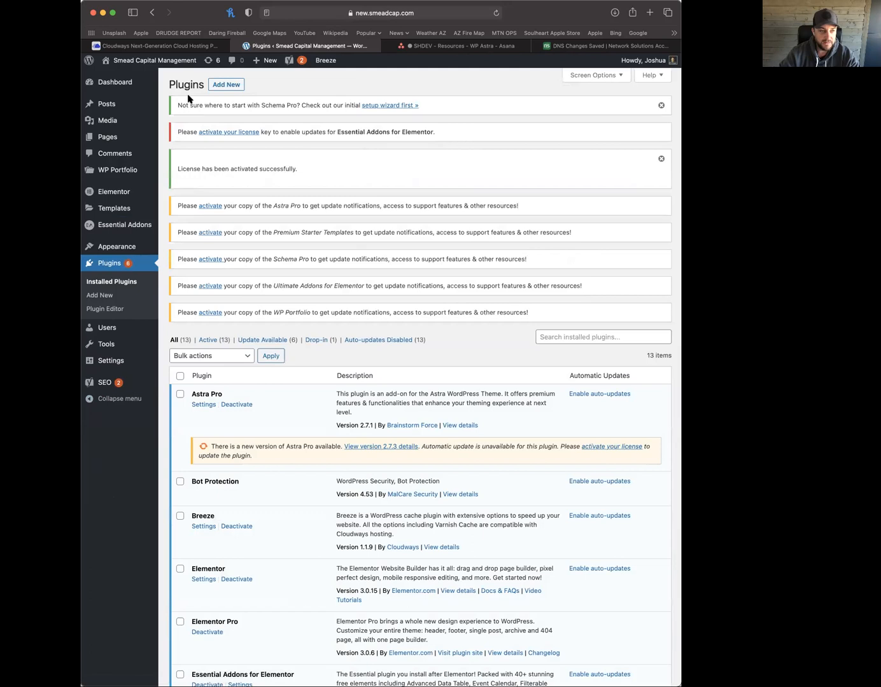
pyautogui.click(241, 134)
pyautogui.click(500, 47)
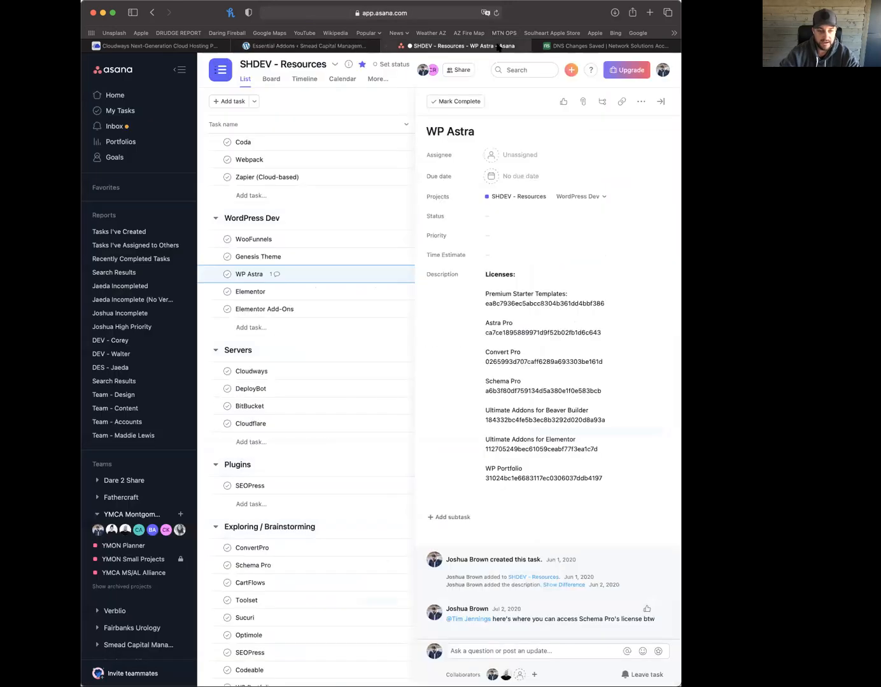
# Paste the Essential Add-Ons licence key from Asana's Elementor Add-Ons task and activate it
pyautogui.click(332, 309)
pyautogui.doubleClick(500, 284)
pyautogui.press('super+c')
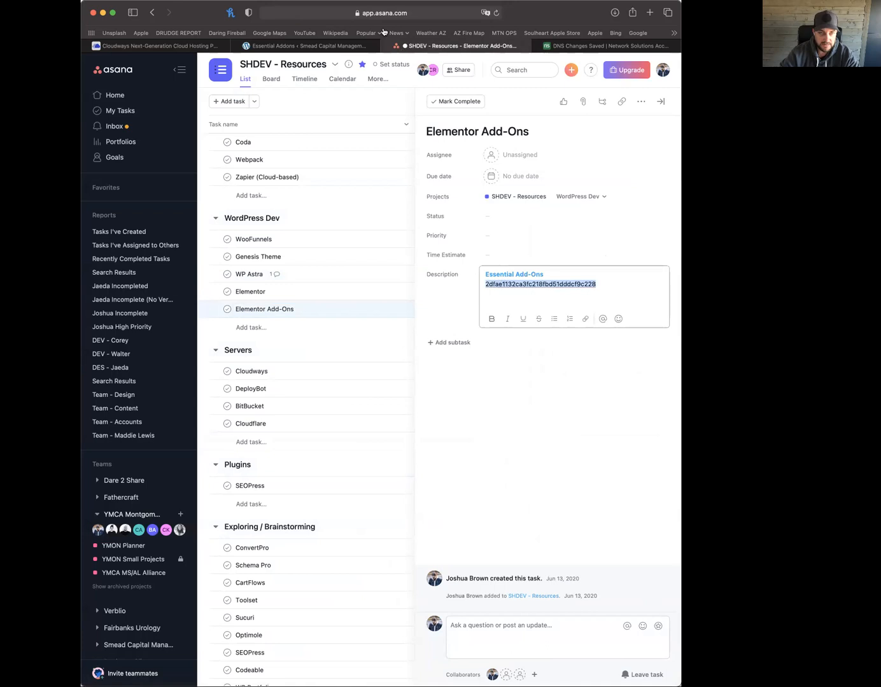
pyautogui.click(337, 48)
pyautogui.click(297, 459)
pyautogui.press('super+v')
pyautogui.click(454, 462)
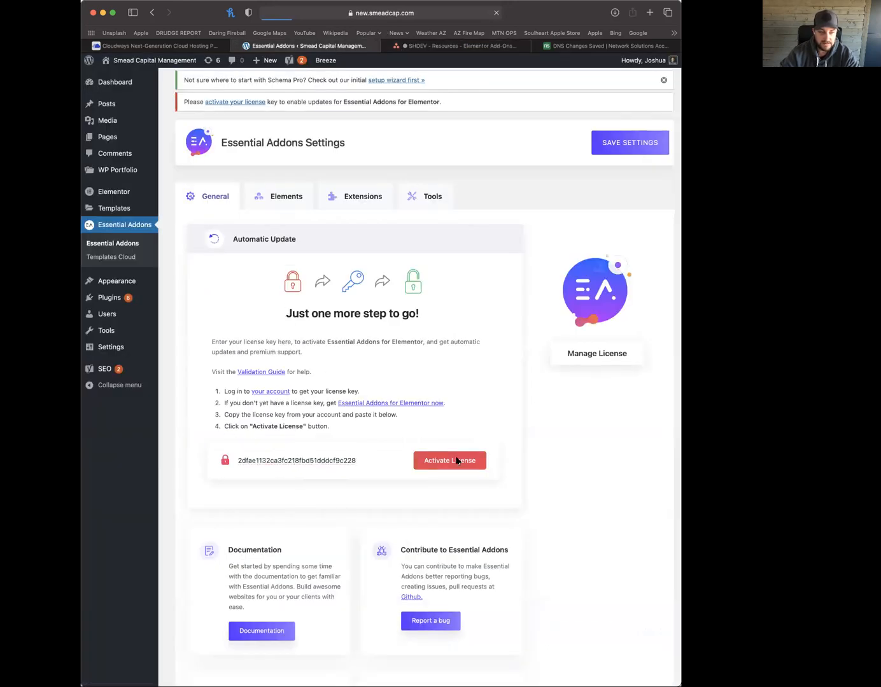
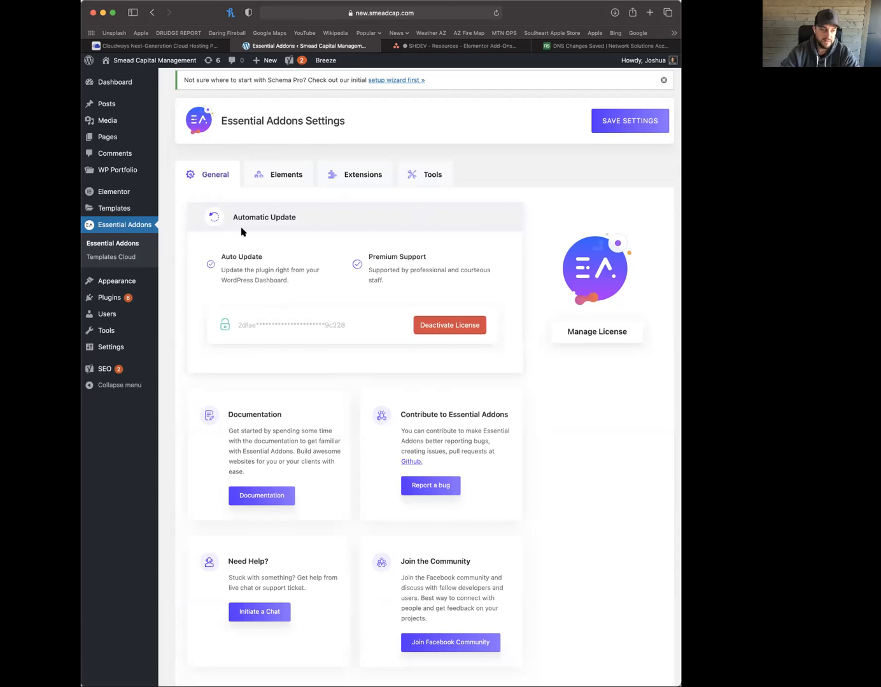
# Open the Astra Pro licence activation page from its notice on the Plugins list
pyautogui.click(109, 298)
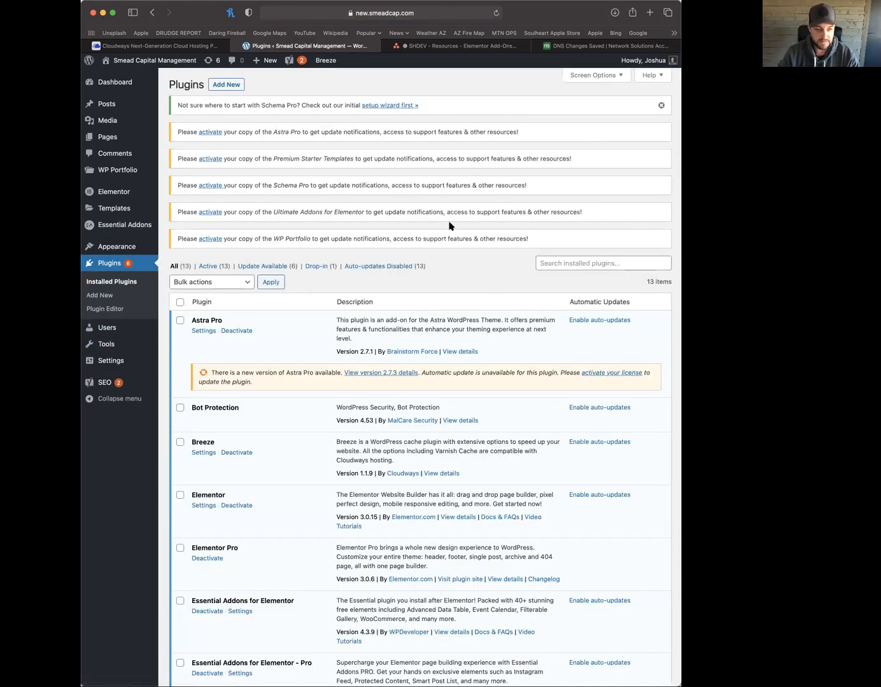
pyautogui.click(210, 132)
# Copy the Astra Pro key from Asana's WP Astra task, paste it and activate the licence
pyautogui.click(479, 47)
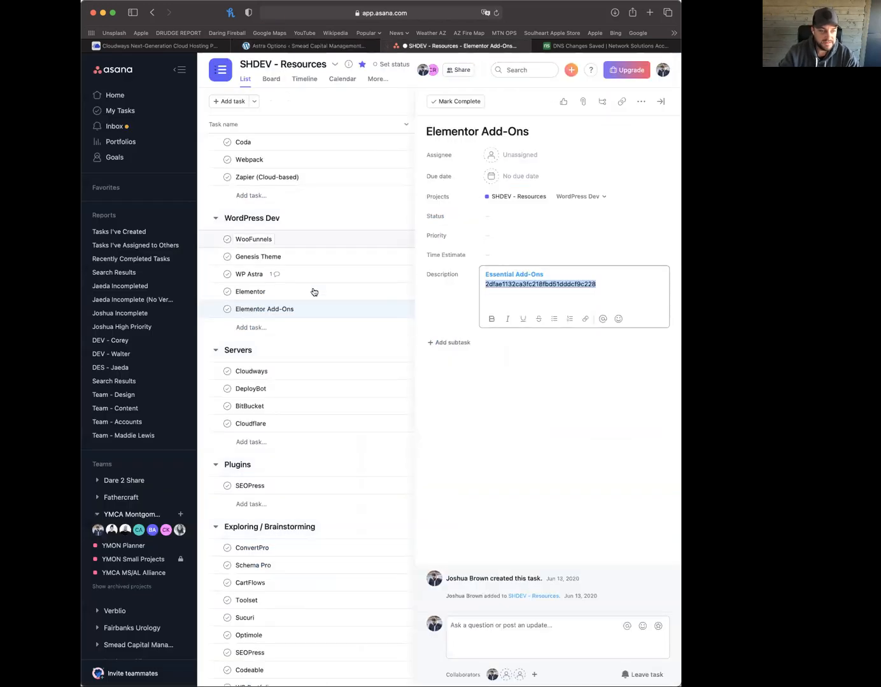
pyautogui.click(327, 274)
pyautogui.doubleClick(516, 337)
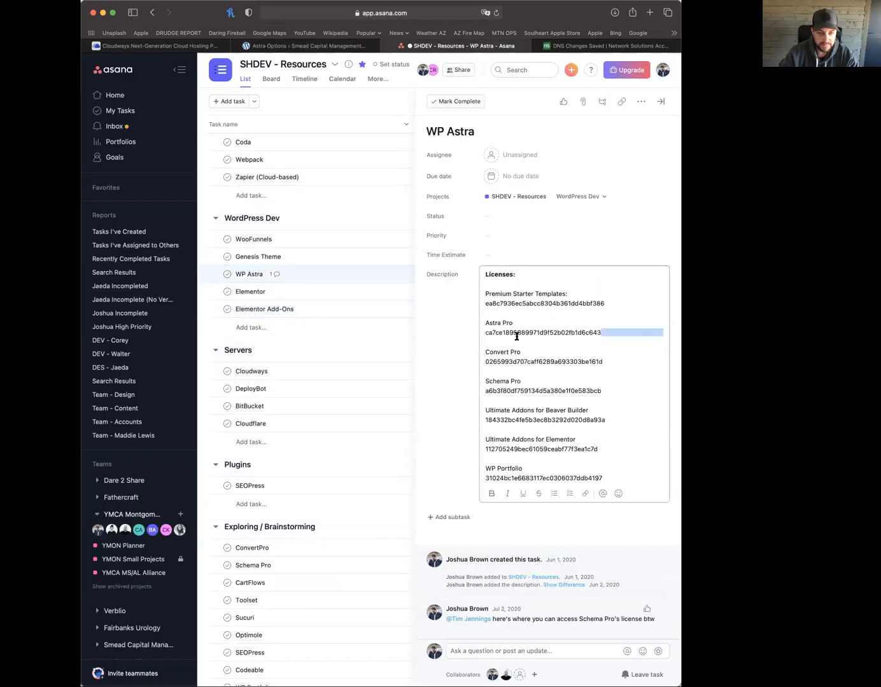
pyautogui.doubleClick(517, 333)
pyautogui.click(338, 45)
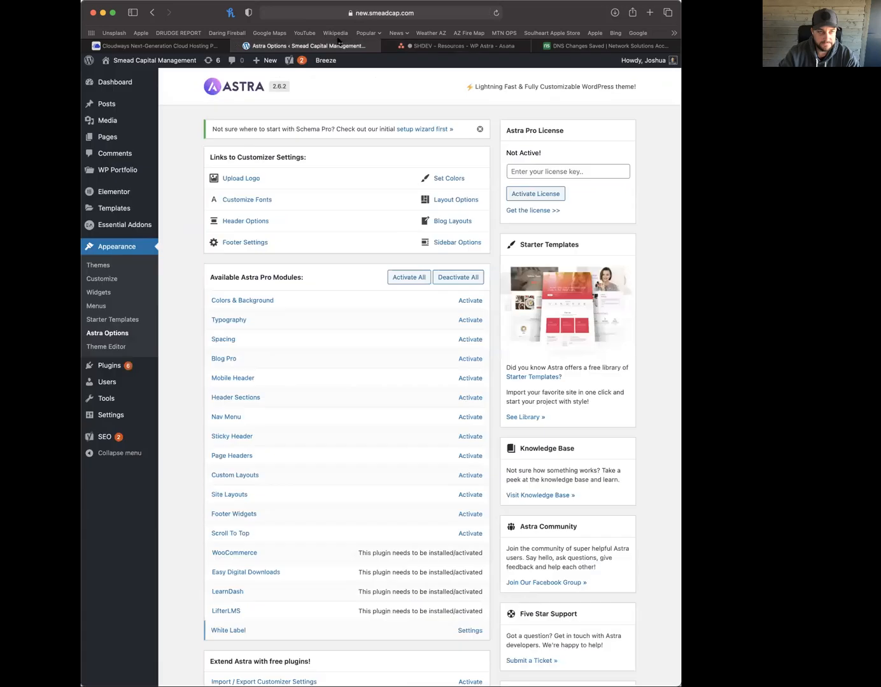
pyautogui.click(538, 171)
pyautogui.press('cmd+v')
pyautogui.click(540, 196)
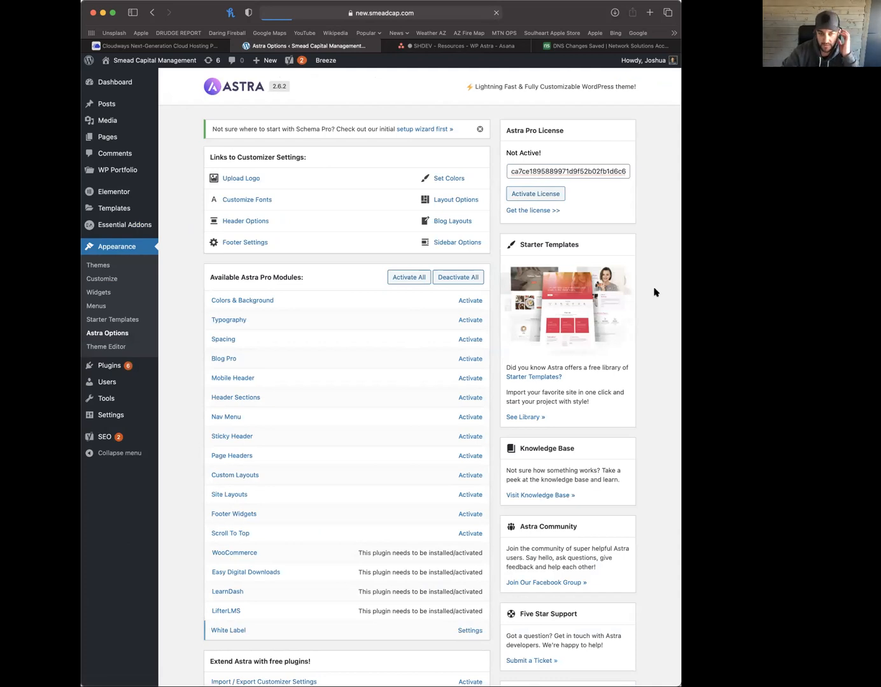
# Activate all Astra Pro modules, then return to the Installed Plugins list
pyautogui.click(402, 280)
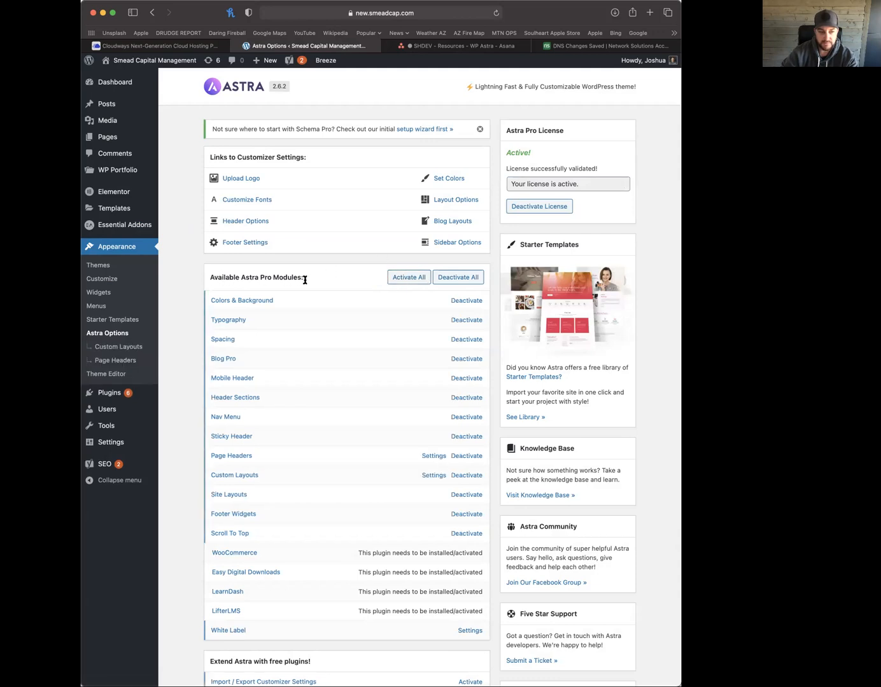
pyautogui.scroll(-5, 310, 280)
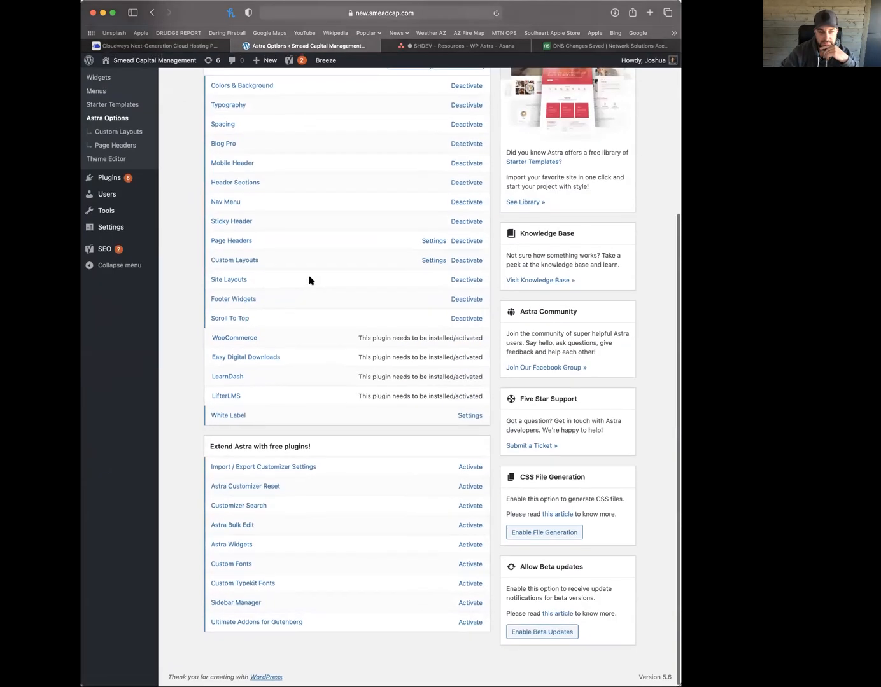
pyautogui.scroll(5, 309, 280)
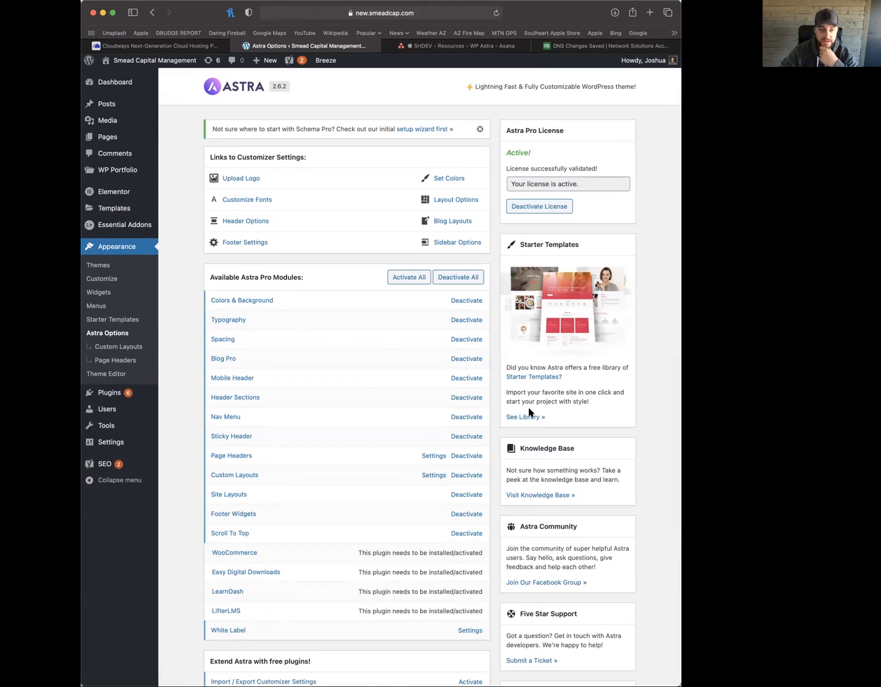
pyautogui.scroll(-5, 364, 218)
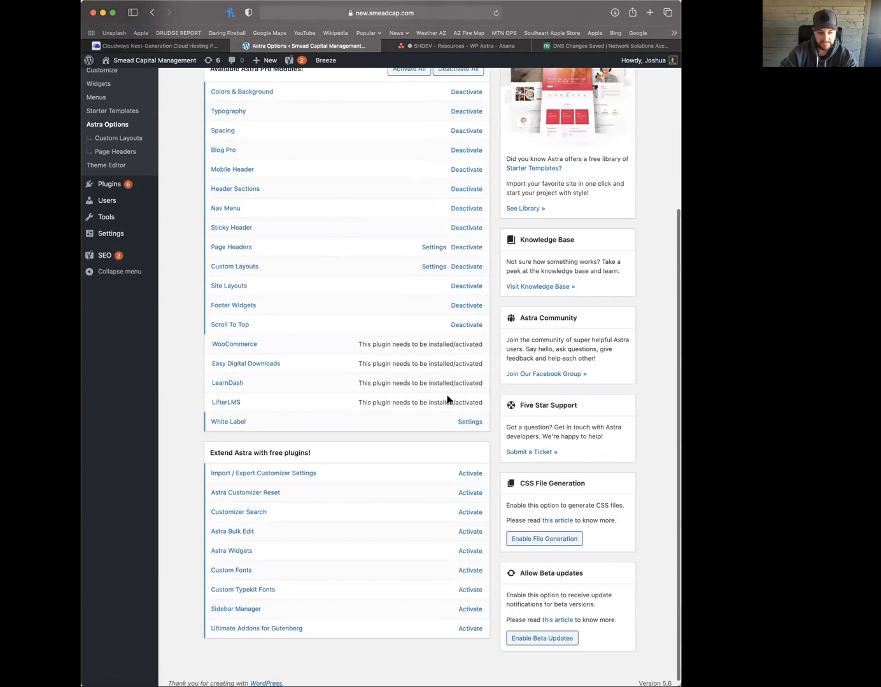
pyautogui.scroll(5, 447, 399)
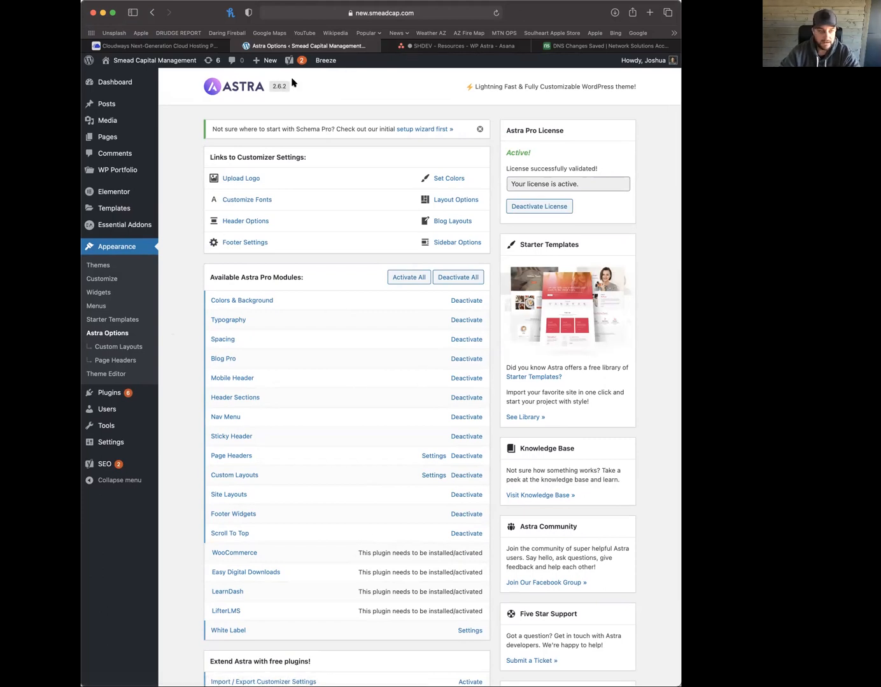
pyautogui.click(106, 393)
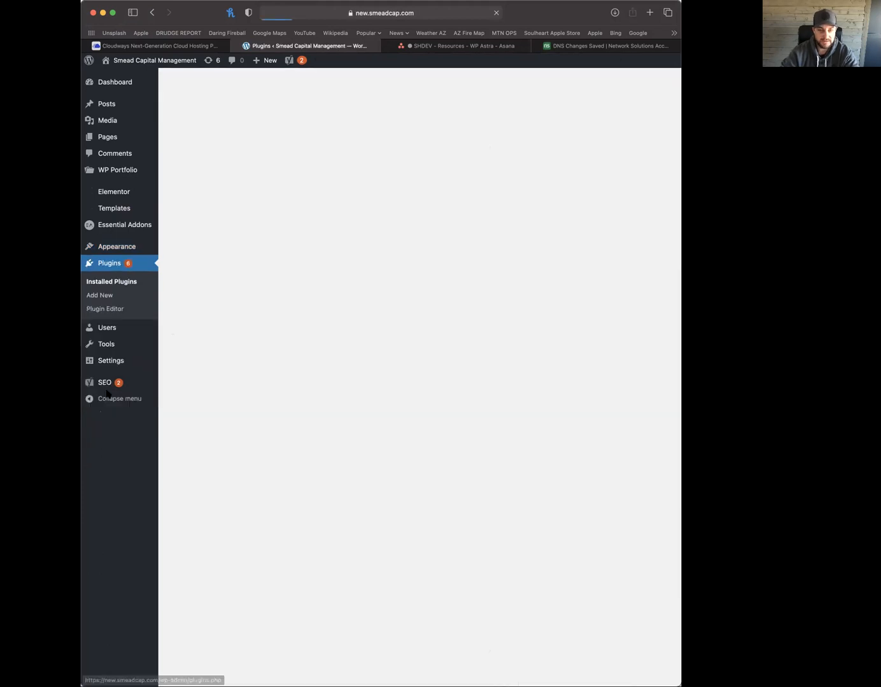
# Activate the Premium Starter Templates licence with the key copied from Asana
pyautogui.click(209, 132)
pyautogui.click(461, 46)
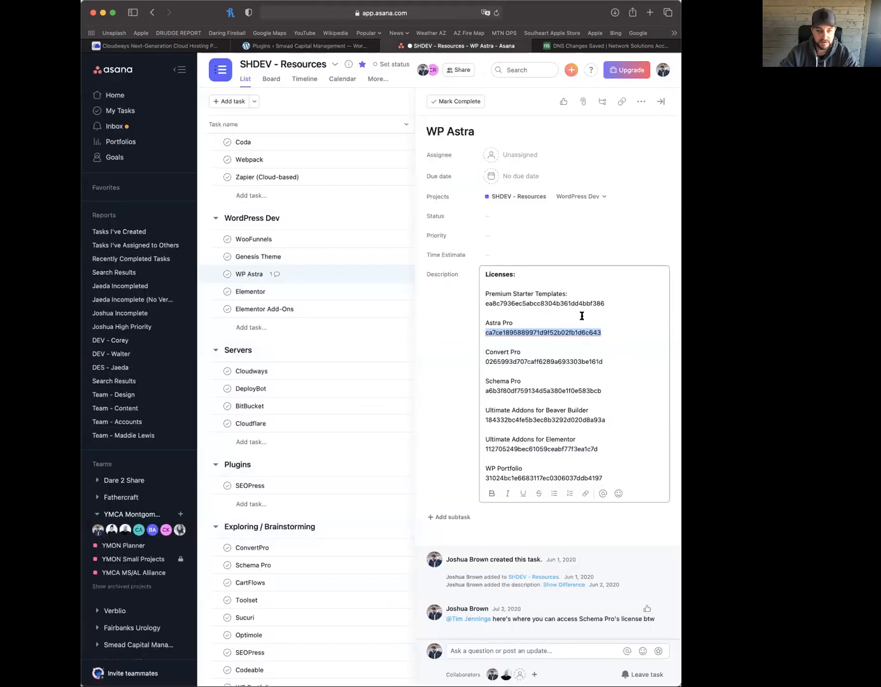
pyautogui.doubleClick(514, 304)
pyautogui.click(357, 48)
pyautogui.click(343, 354)
pyautogui.press('super+v')
pyautogui.click(321, 377)
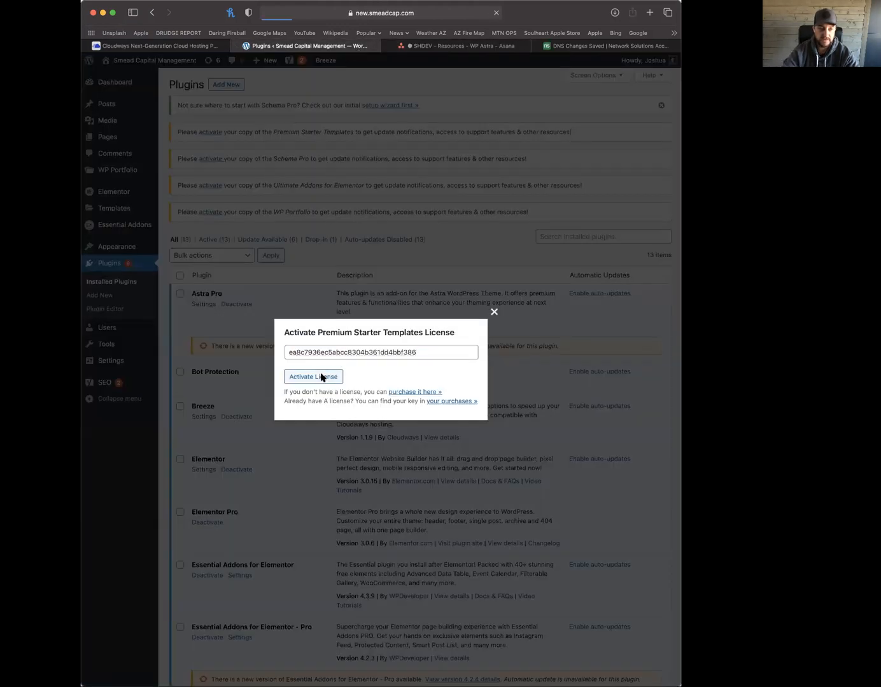
# Copy the Schema Pro key from Asana and submit it in the Schema Pro licence dialog
pyautogui.click(442, 48)
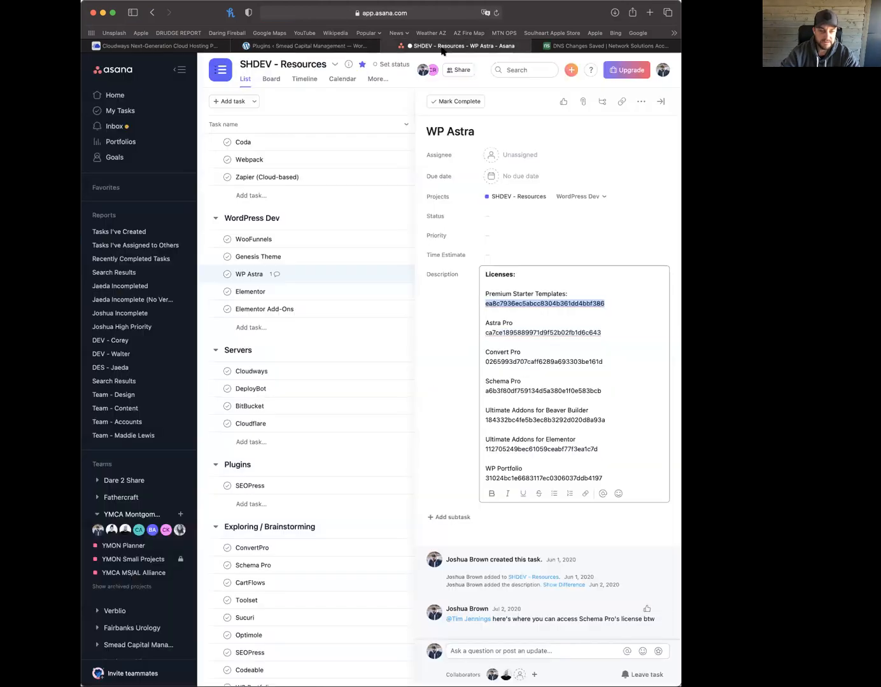
pyautogui.doubleClick(529, 390)
pyautogui.press('super+c')
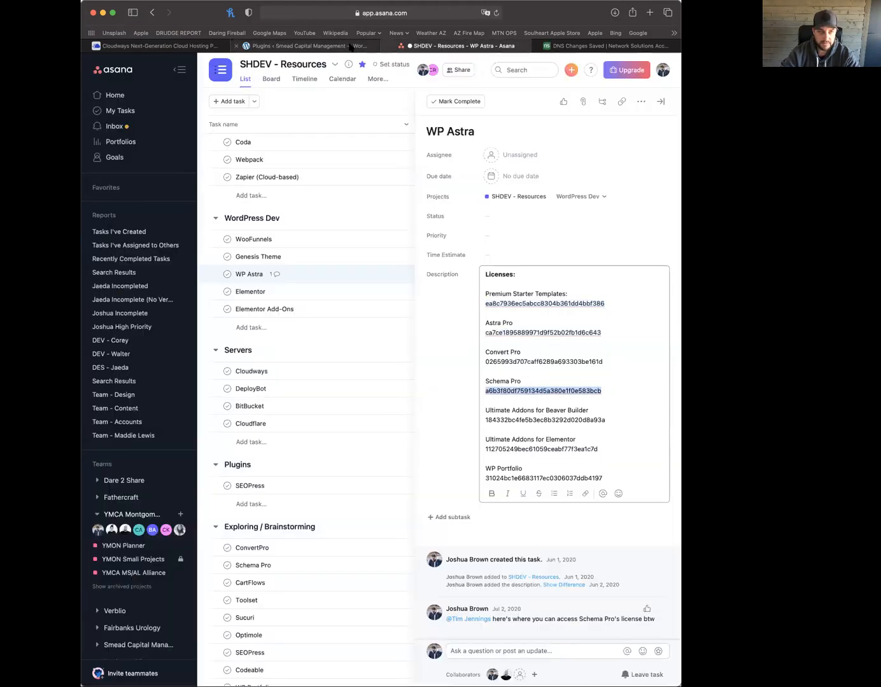
pyautogui.click(306, 45)
pyautogui.click(471, 319)
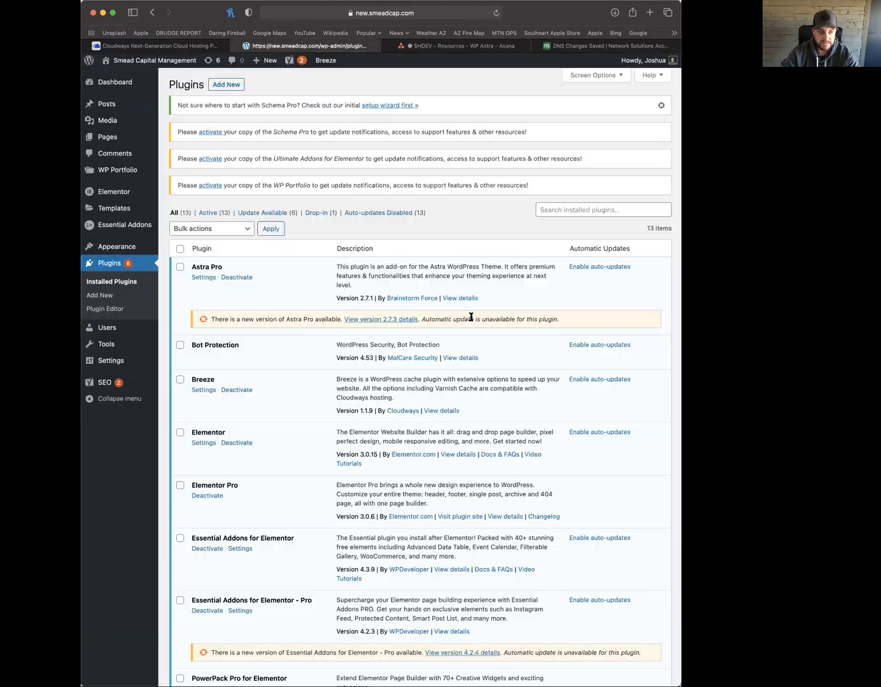
pyautogui.click(212, 131)
pyautogui.click(397, 365)
pyautogui.press('super+v')
pyautogui.click(341, 393)
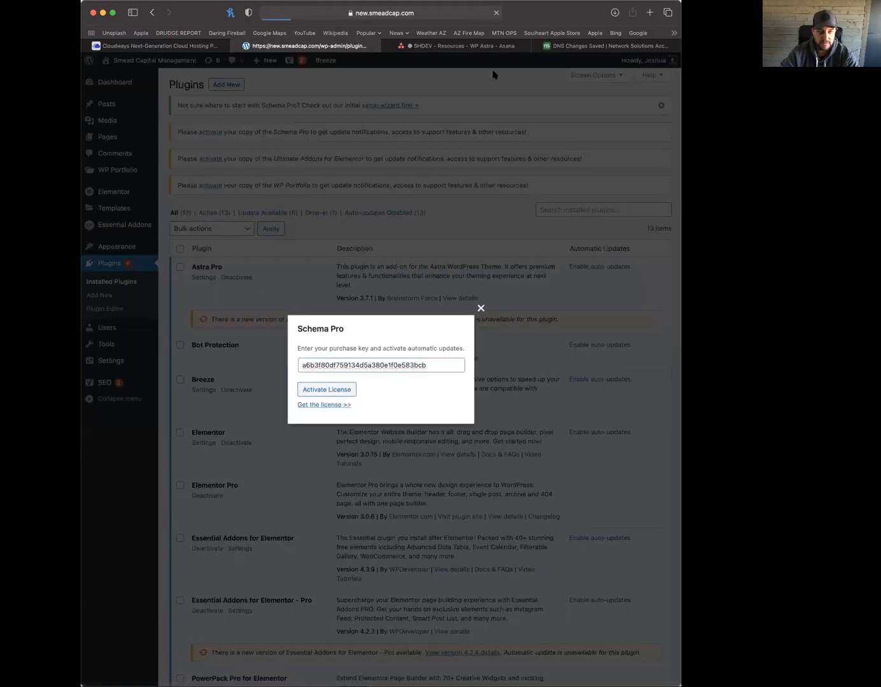
# Copy the Ultimate Addons for Elementor licence key from Asana
pyautogui.click(488, 46)
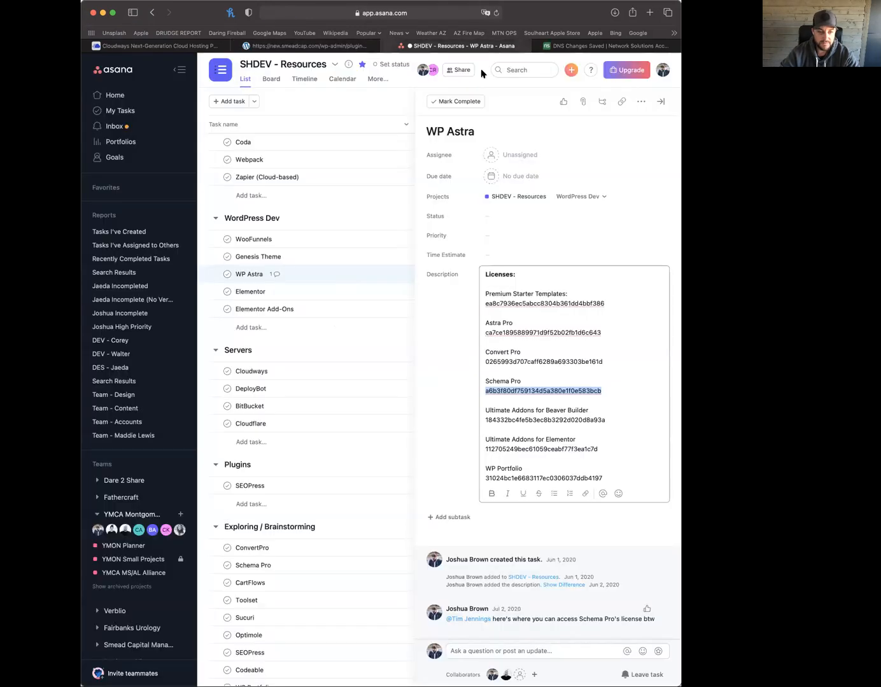
pyautogui.doubleClick(525, 449)
pyautogui.press('super+c')
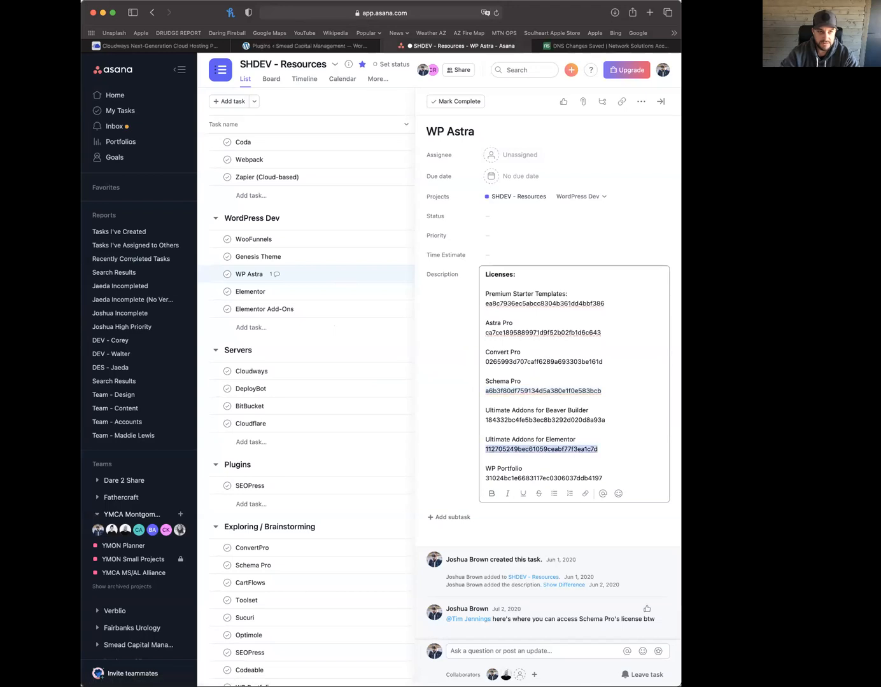
pyautogui.click(332, 47)
# Paste and activate the Ultimate Addons for Elementor licence key
pyautogui.click(470, 321)
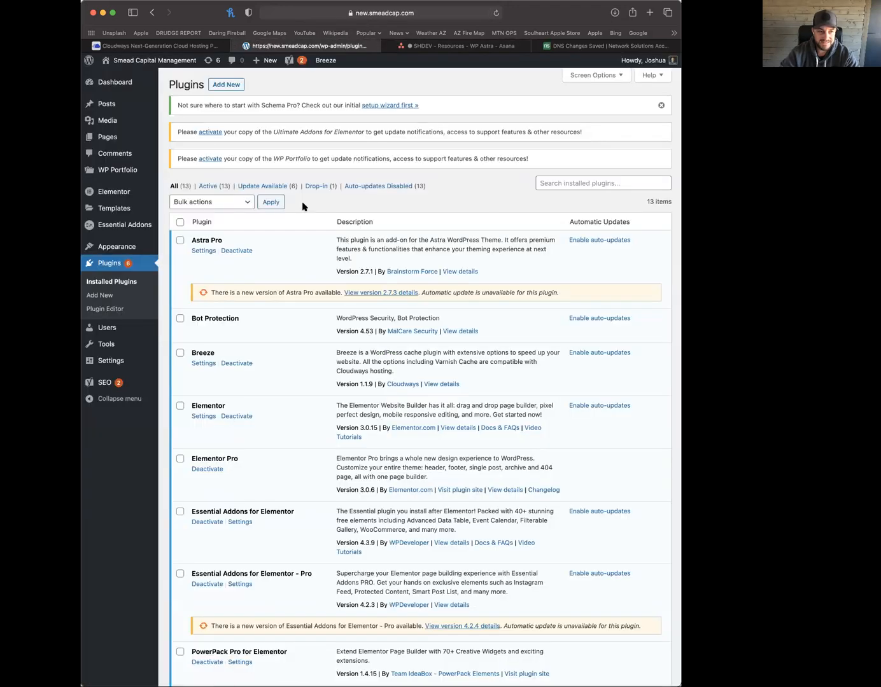
pyautogui.click(207, 131)
pyautogui.click(364, 364)
pyautogui.press('super+v')
pyautogui.click(333, 390)
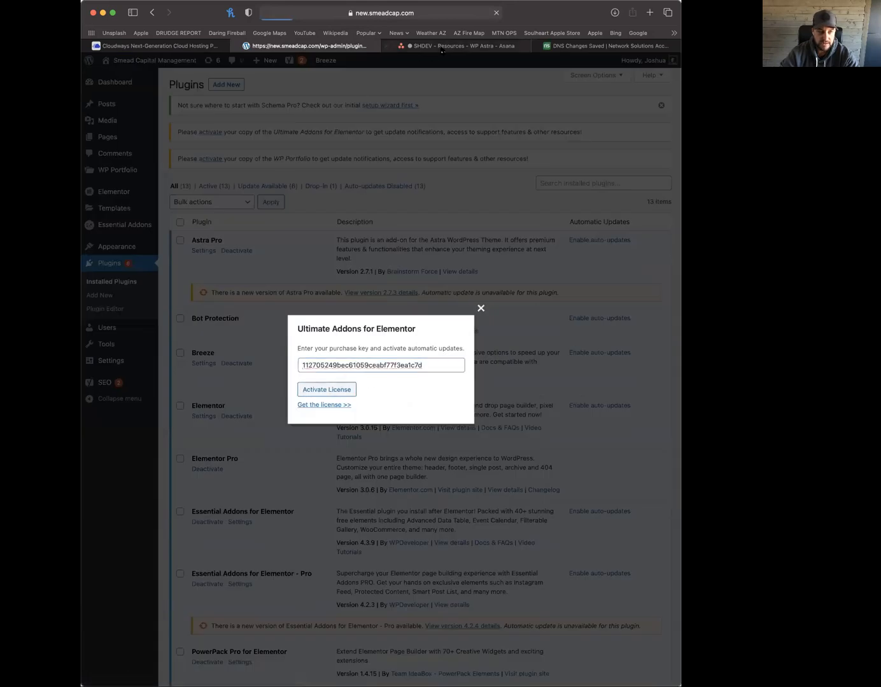
# Copy the WP Portfolio key from Asana, activate its licence and dismiss the confirmation
pyautogui.click(442, 47)
pyautogui.doubleClick(522, 478)
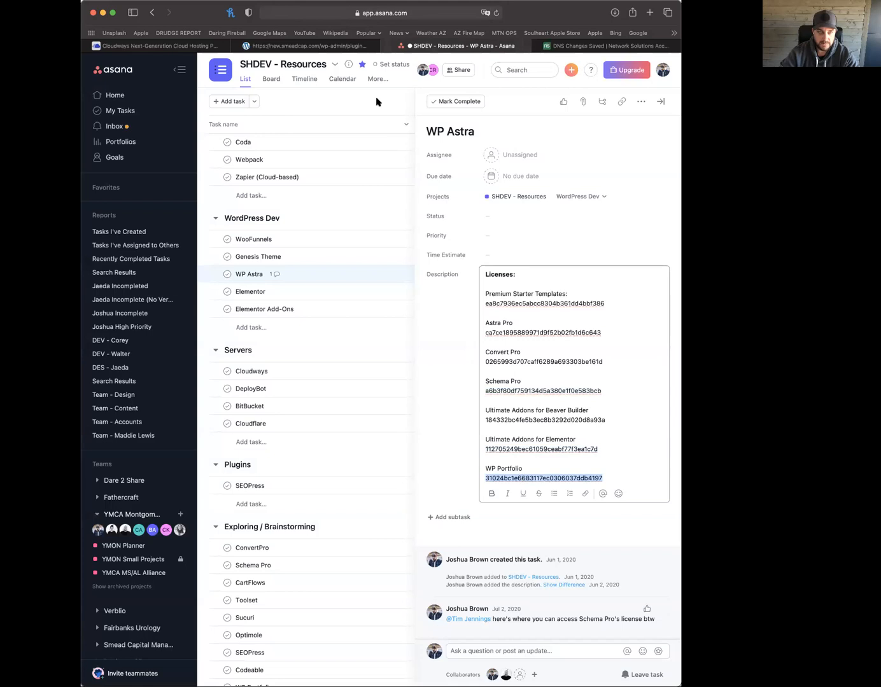
pyautogui.click(305, 46)
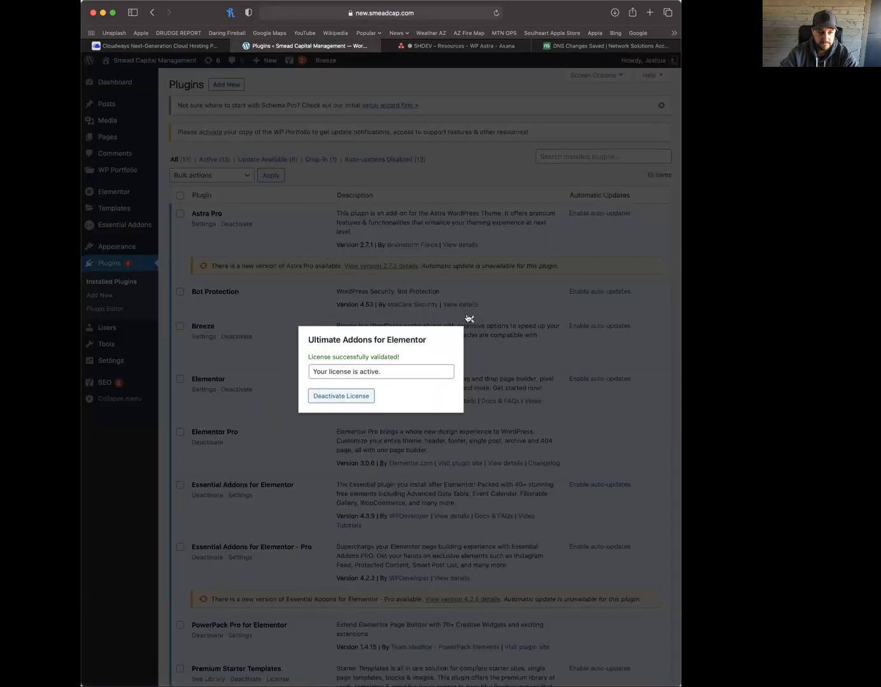
pyautogui.click(469, 318)
pyautogui.click(215, 133)
pyautogui.click(386, 369)
pyautogui.press('super+v')
pyautogui.click(348, 391)
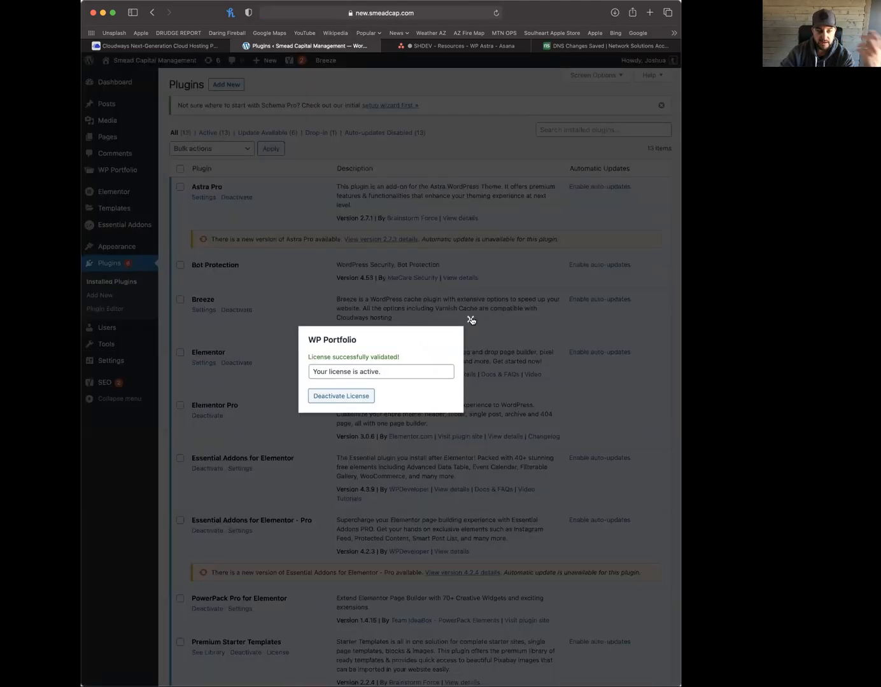
pyautogui.click(472, 318)
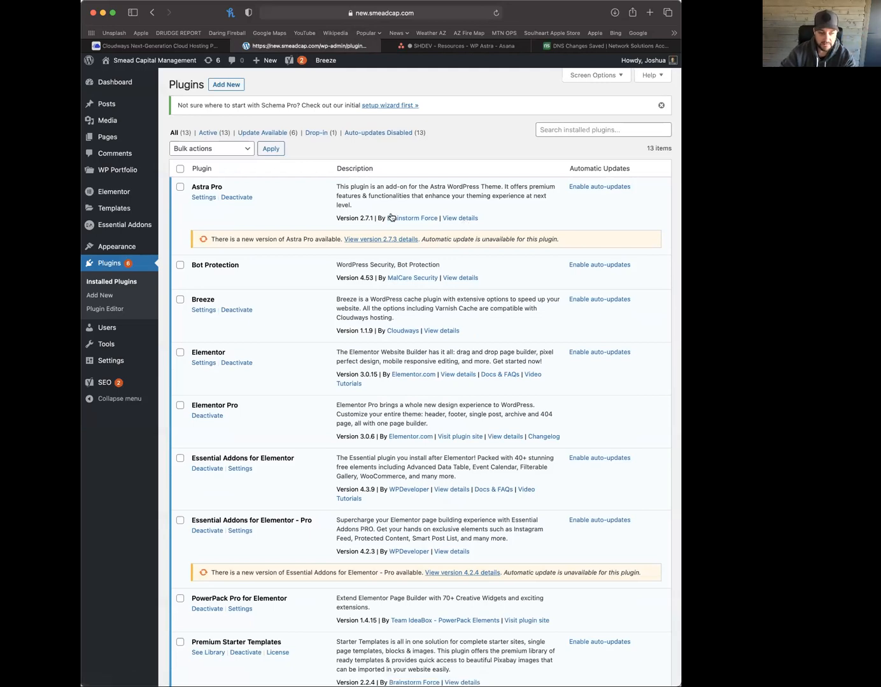
# Close the WP Portfolio dialog and reload the Plugins page to show available plugin updates
pyautogui.scroll(-1, 496, 437)
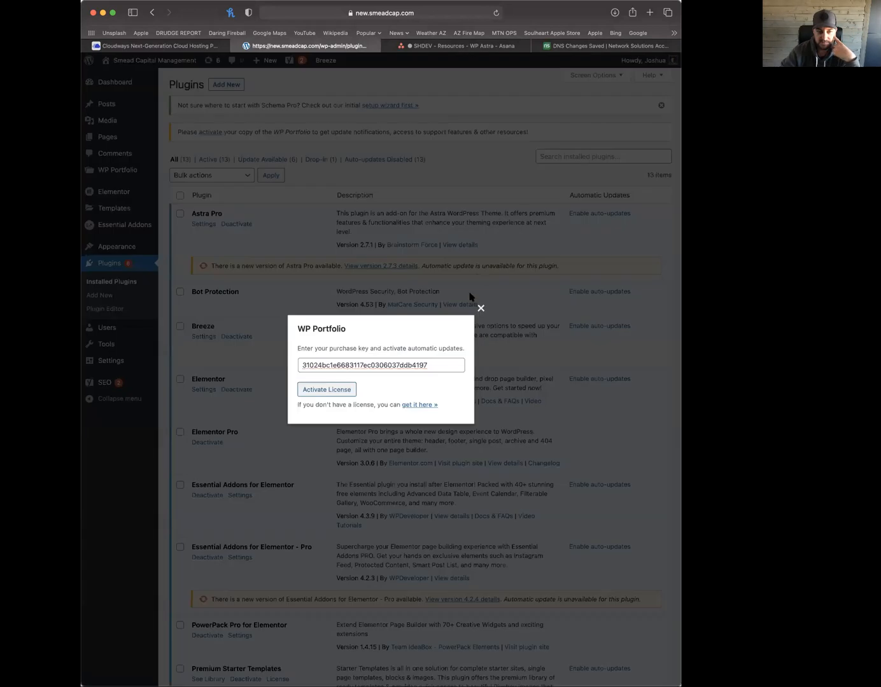
pyautogui.click(480, 309)
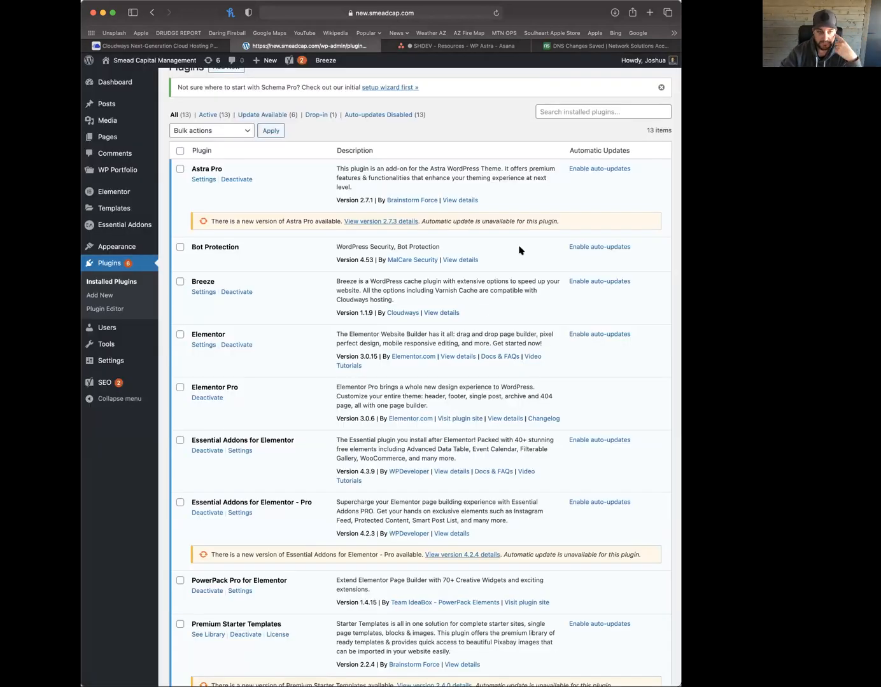
pyautogui.click(495, 14)
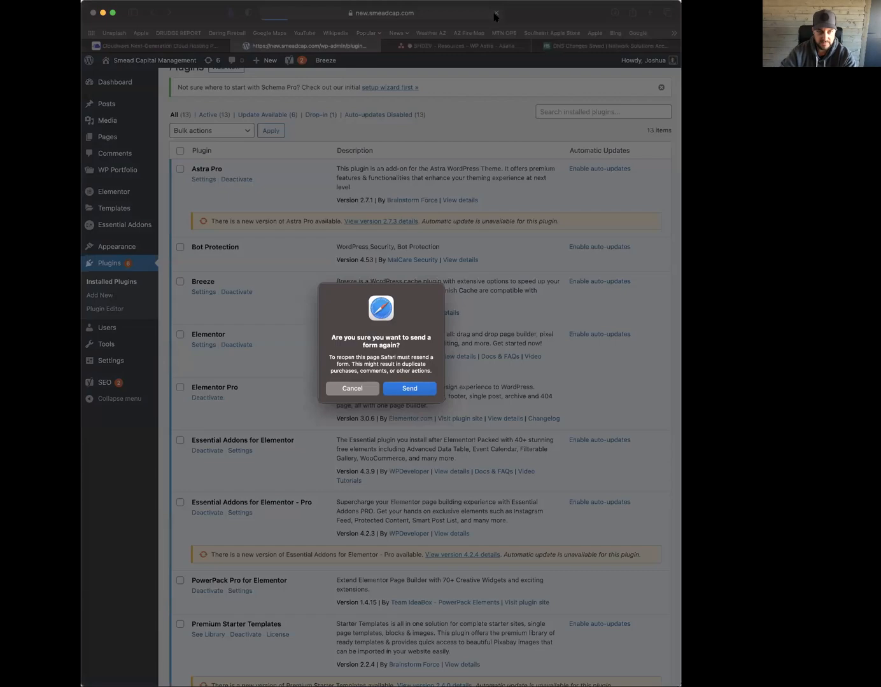
pyautogui.click(410, 388)
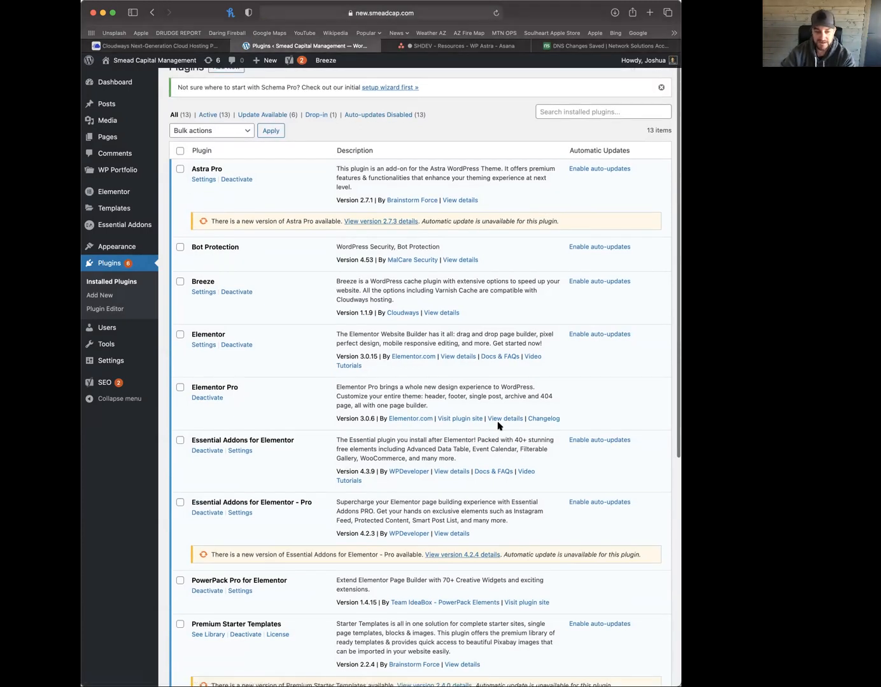
pyautogui.scroll(-10, 498, 425)
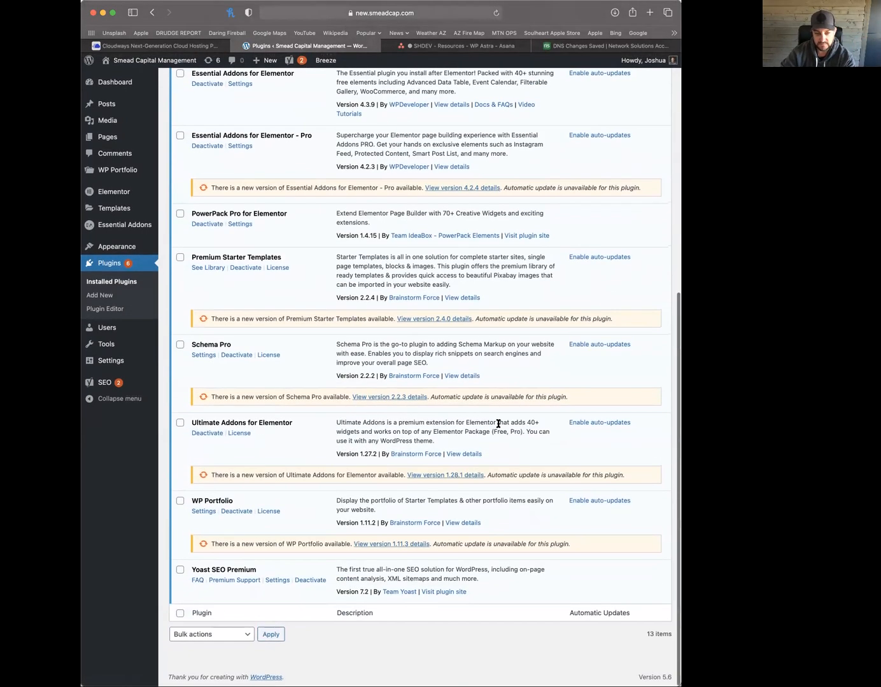
pyautogui.scroll(10, 498, 426)
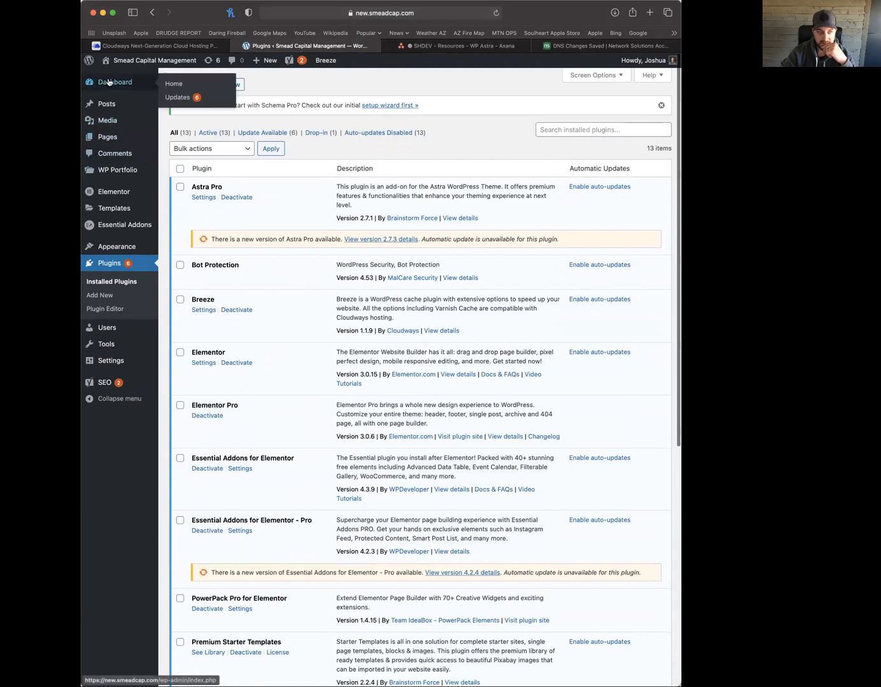
# Log out of WordPress admin, log back in with the saved credentials, and reopen Plugins
pyautogui.click(107, 82)
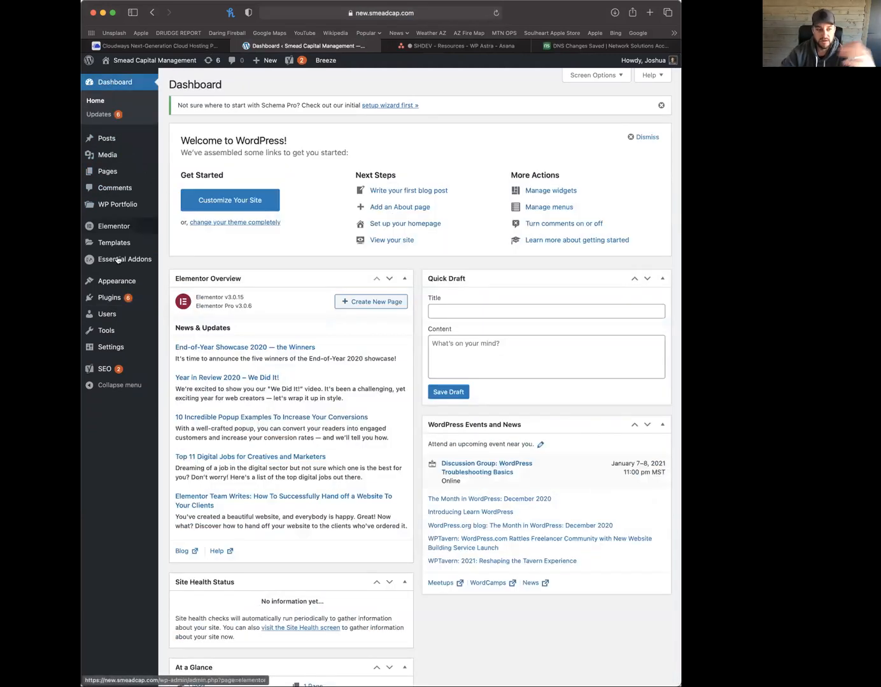
pyautogui.click(108, 297)
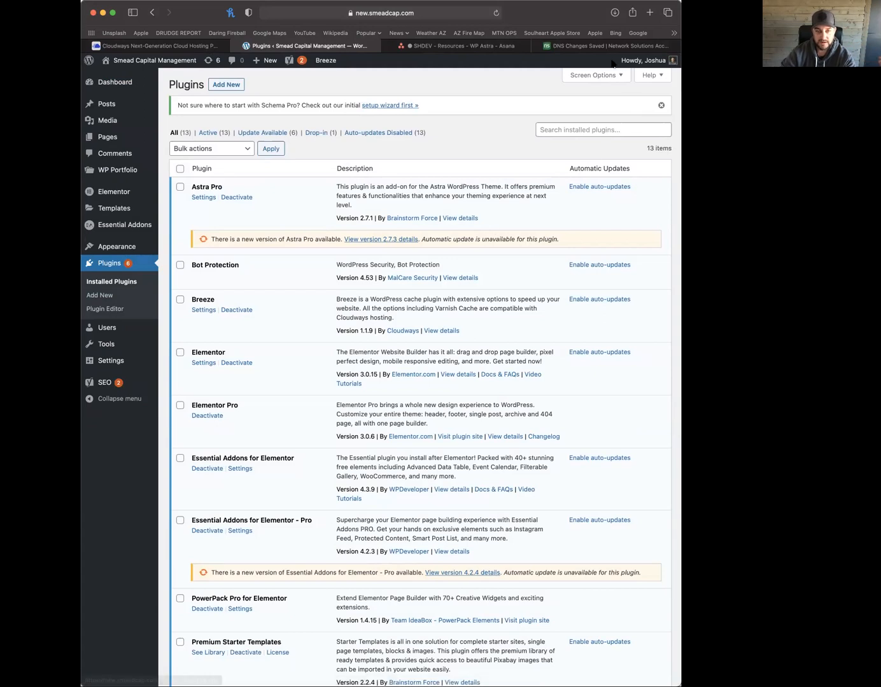
pyautogui.moveTo(645, 61)
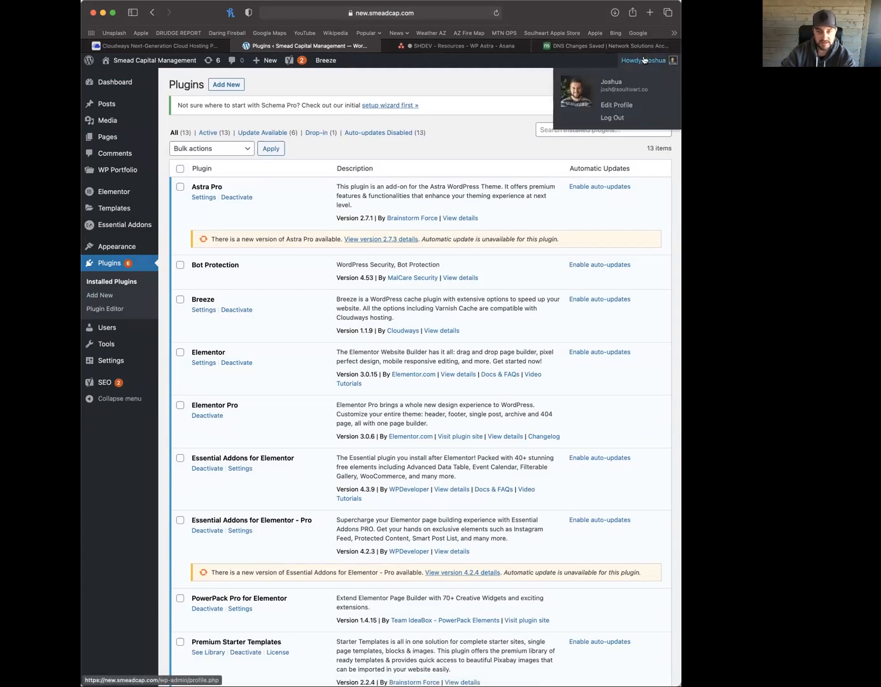
pyautogui.click(609, 116)
pyautogui.click(385, 216)
pyautogui.click(392, 241)
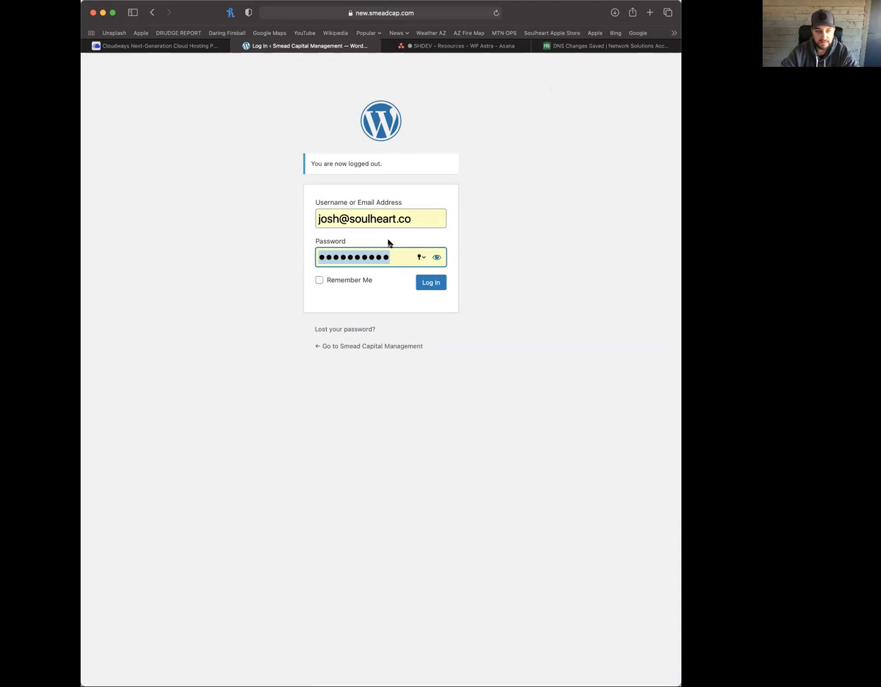
pyautogui.click(432, 282)
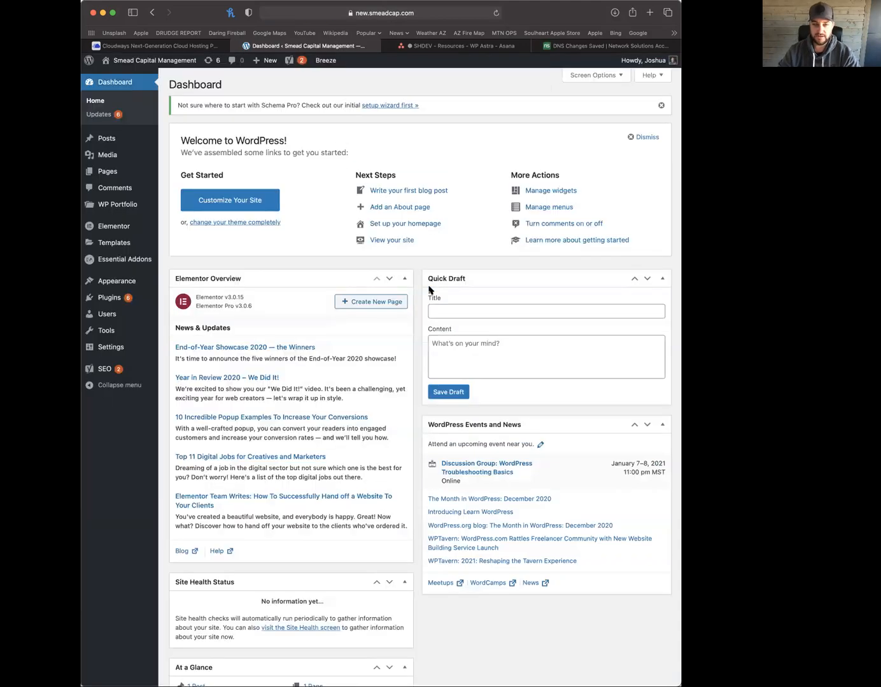
pyautogui.click(108, 297)
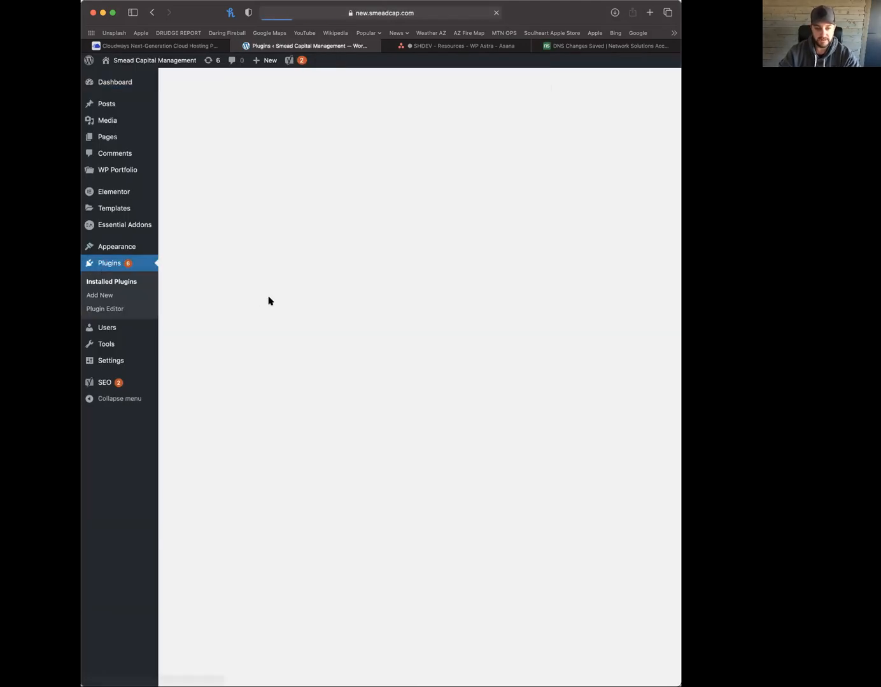
pyautogui.scroll(-6, 437, 452)
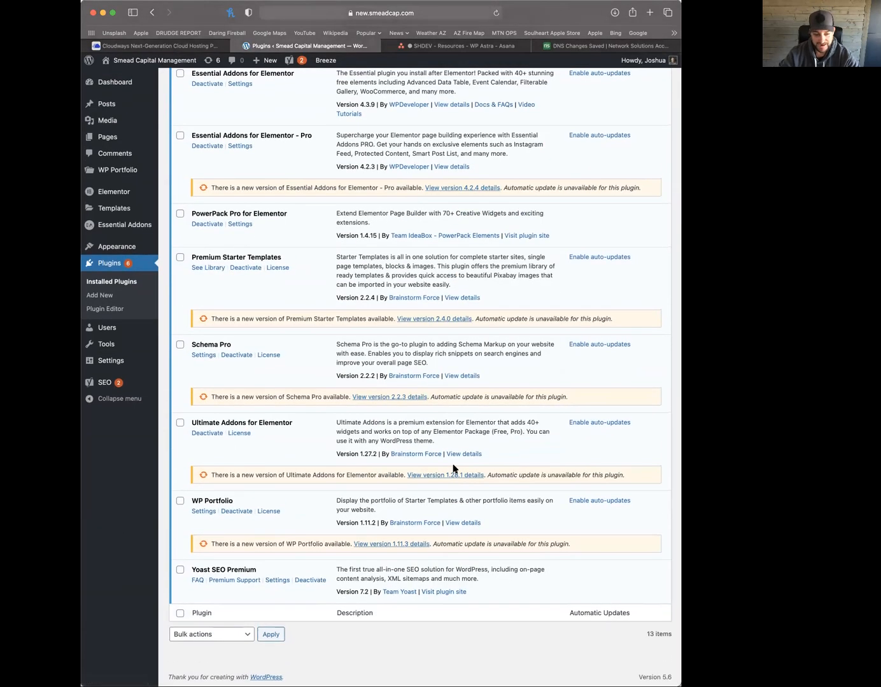
# View the live site's front page, then open the About WordPress 5.6 page
pyautogui.scroll(6, 308, 351)
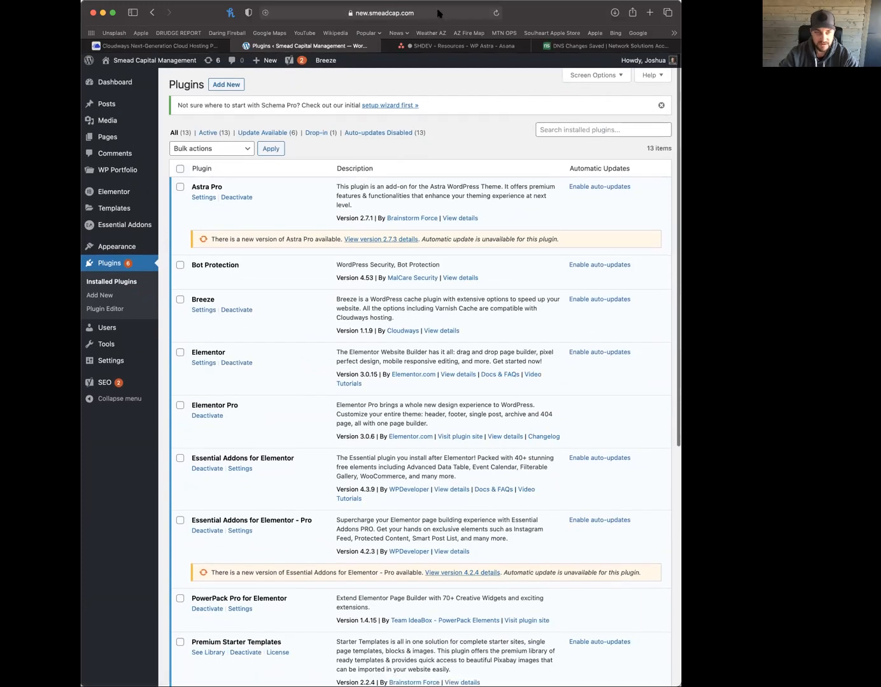
pyautogui.click(133, 61)
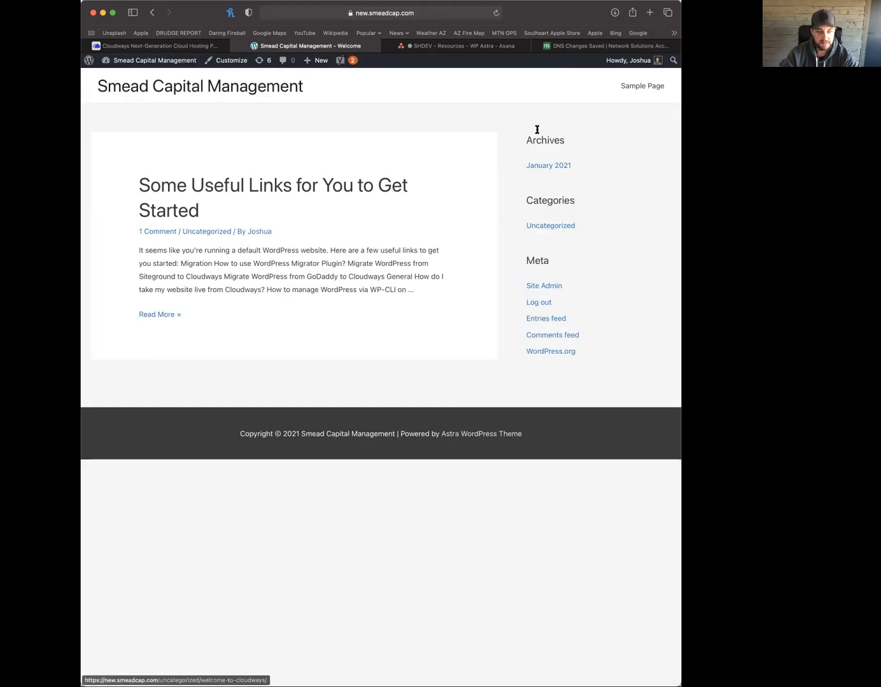
pyautogui.click(88, 65)
pyautogui.moveTo(115, 222)
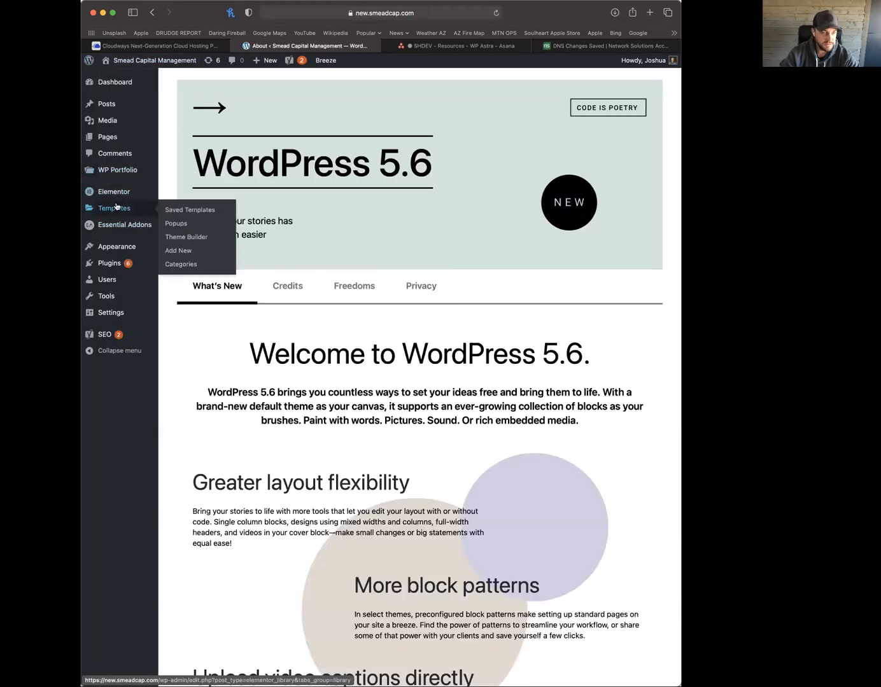
# Pick Elementor in Starter Templates, preview Online Health Coach, then return to the grid
pyautogui.moveTo(113, 248)
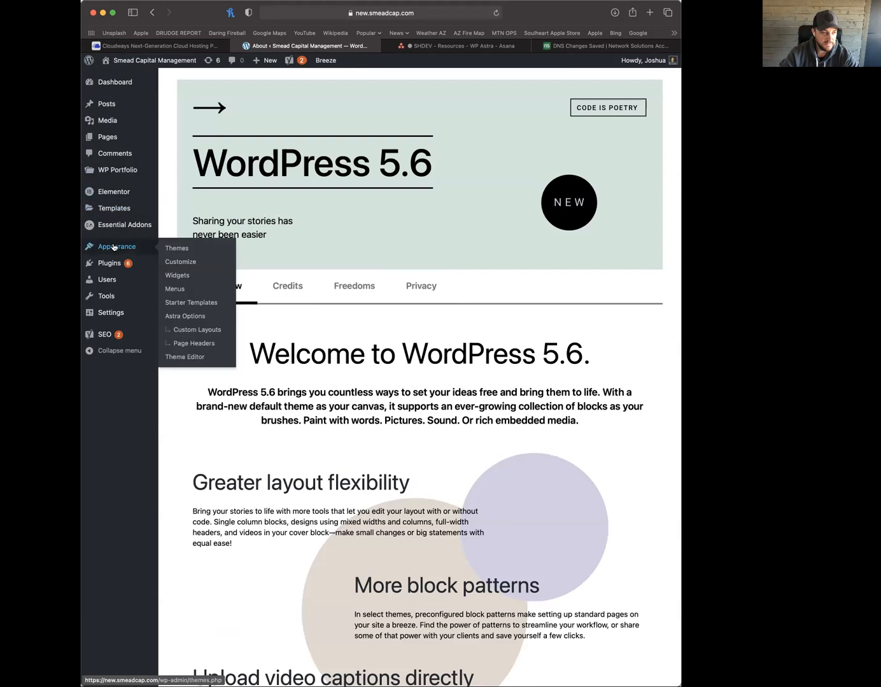
pyautogui.click(178, 304)
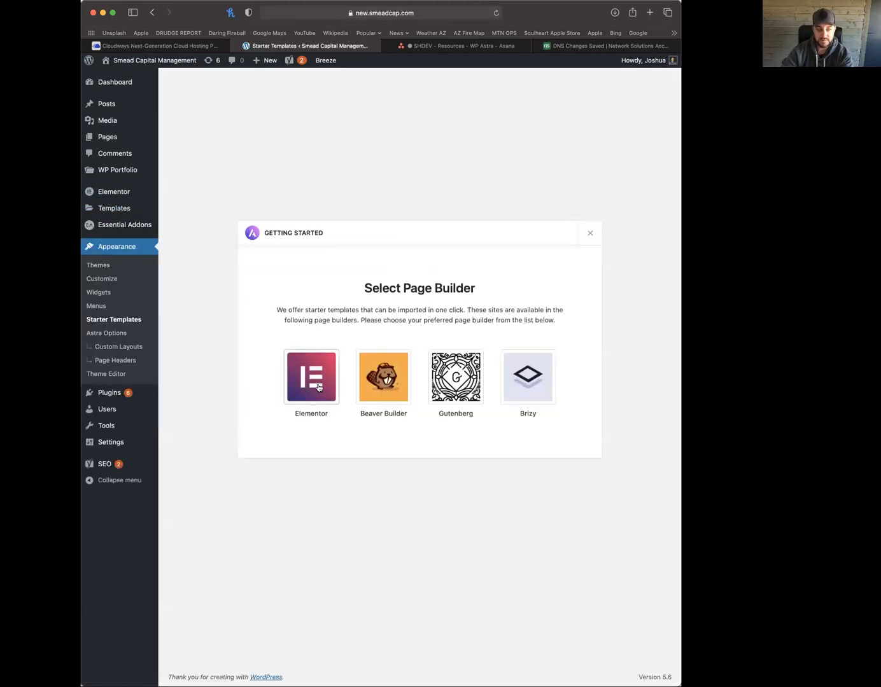
pyautogui.click(320, 387)
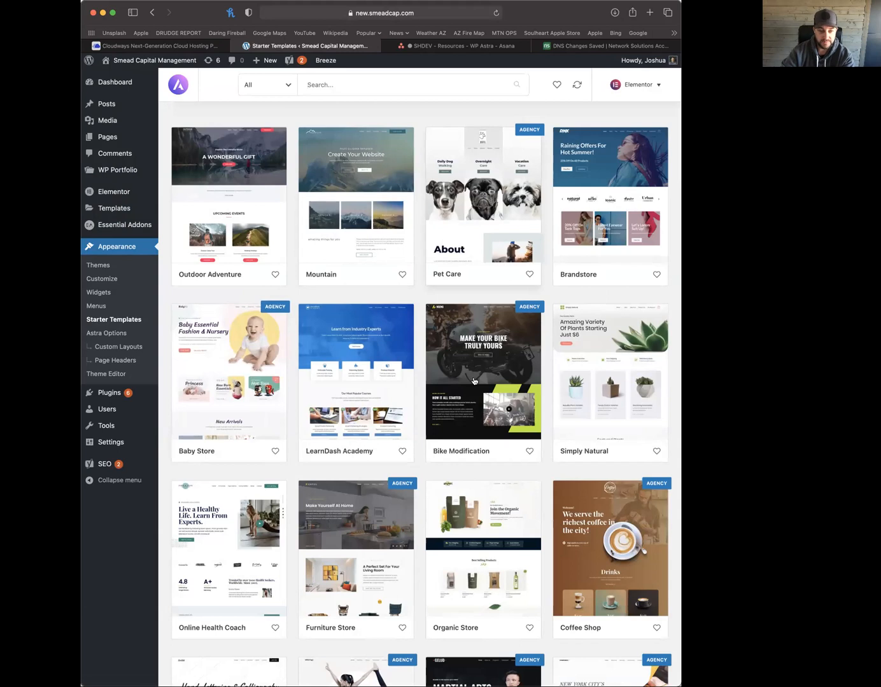
pyautogui.scroll(-3, 435, 386)
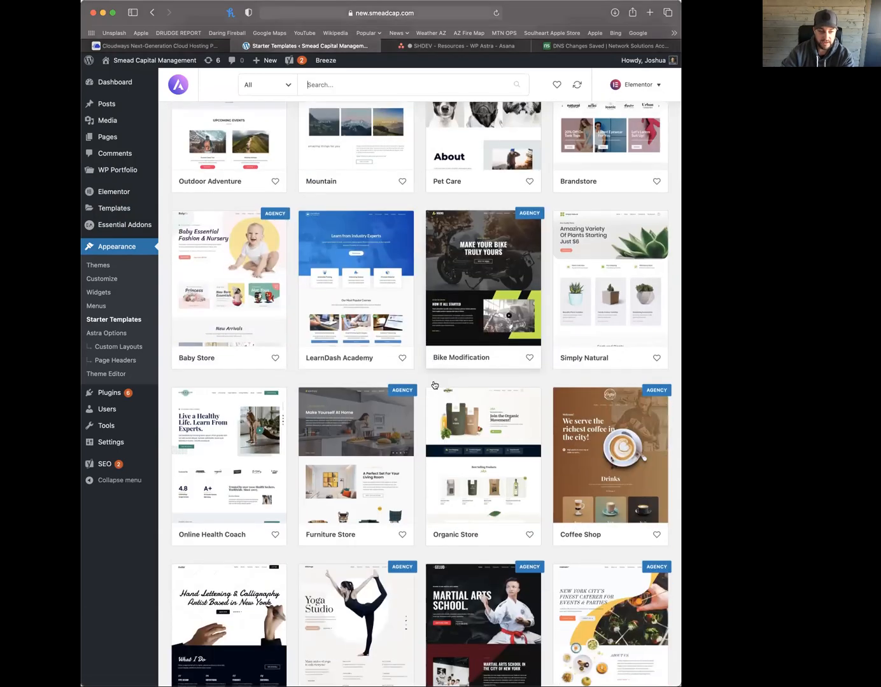
pyautogui.click(259, 427)
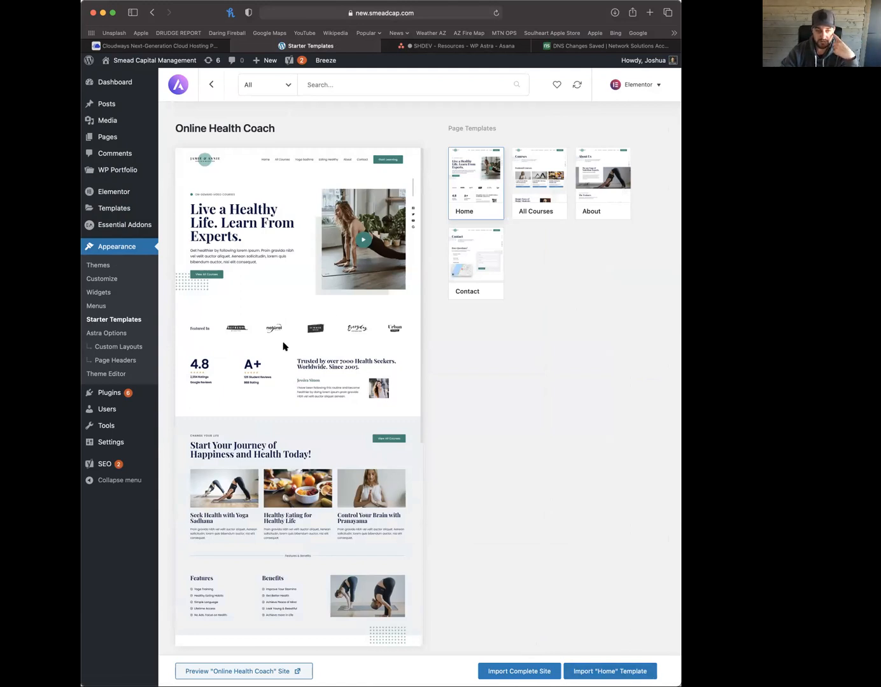
pyautogui.scroll(-5, 285, 347)
pyautogui.scroll(5, 284, 347)
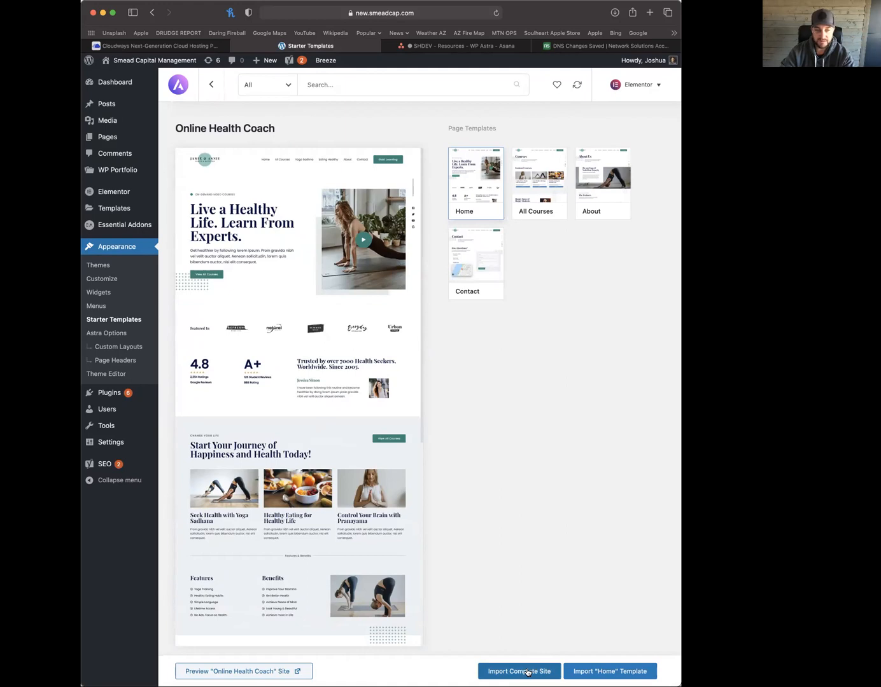
pyautogui.moveTo(137, 126)
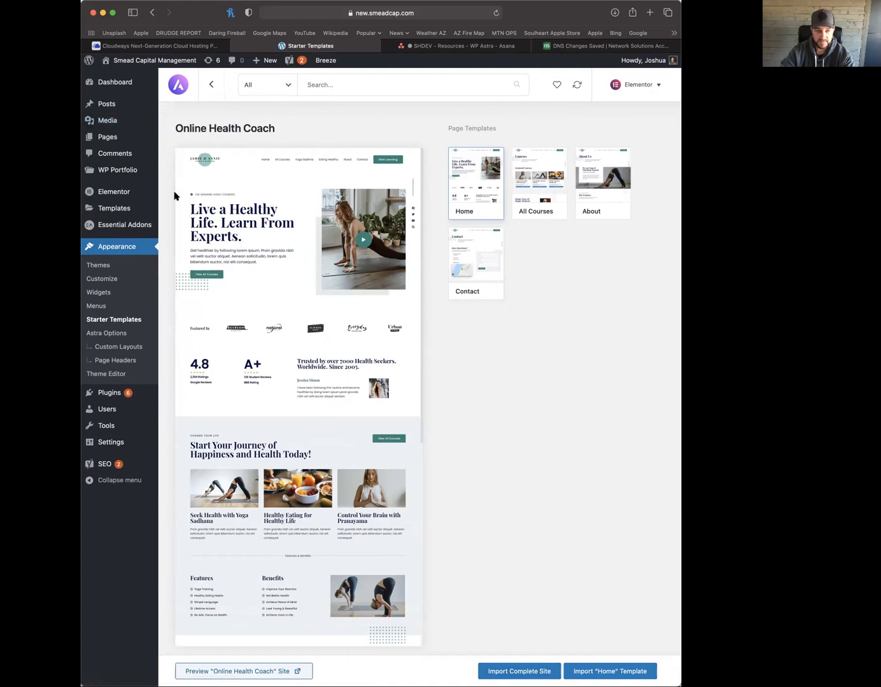
pyautogui.click(108, 323)
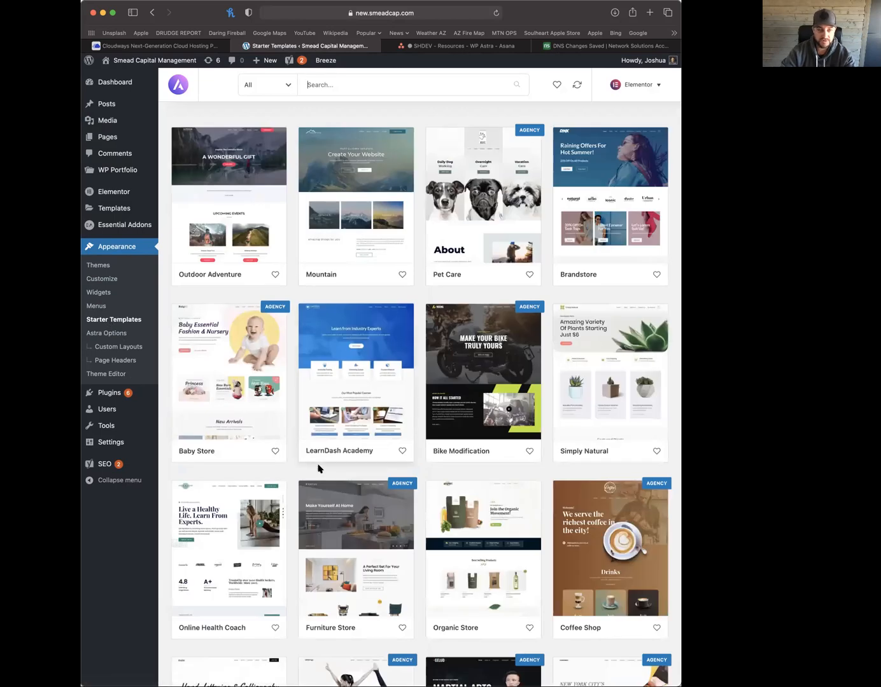
# Preview the Outdoor Adventure template with its Home, About, Services, Projects and Contact pages
pyautogui.scroll(-5, 318, 468)
pyautogui.scroll(5, 318, 469)
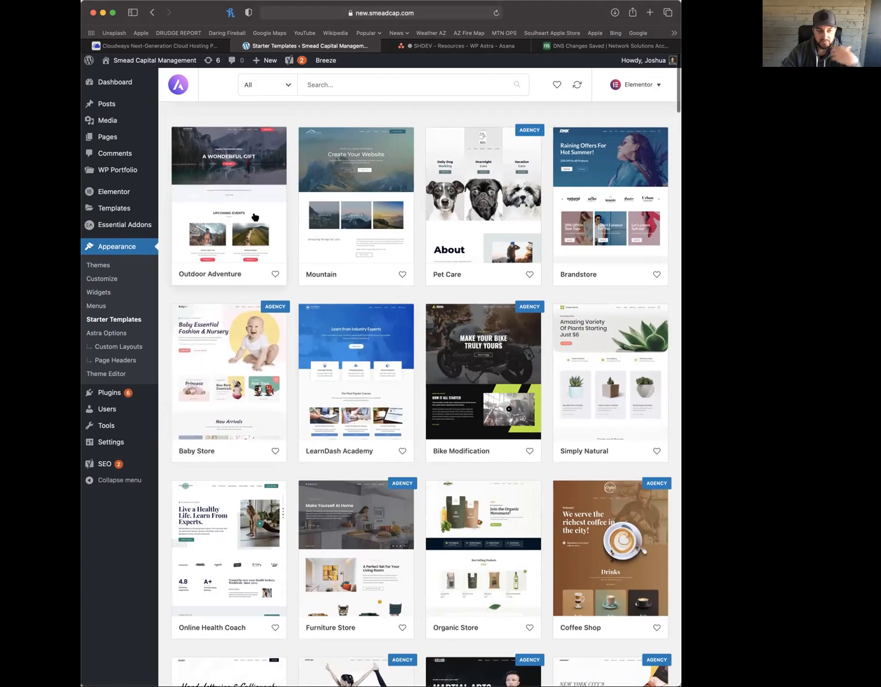
pyautogui.click(256, 218)
pyautogui.scroll(-3, 252, 479)
pyautogui.scroll(3, 252, 478)
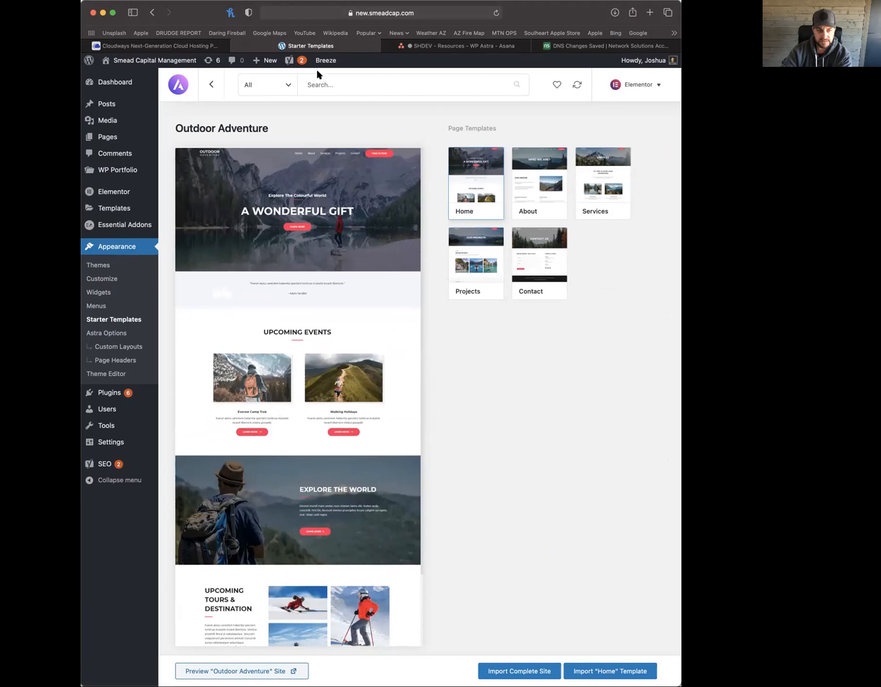
pyautogui.scroll(-3, 357, 397)
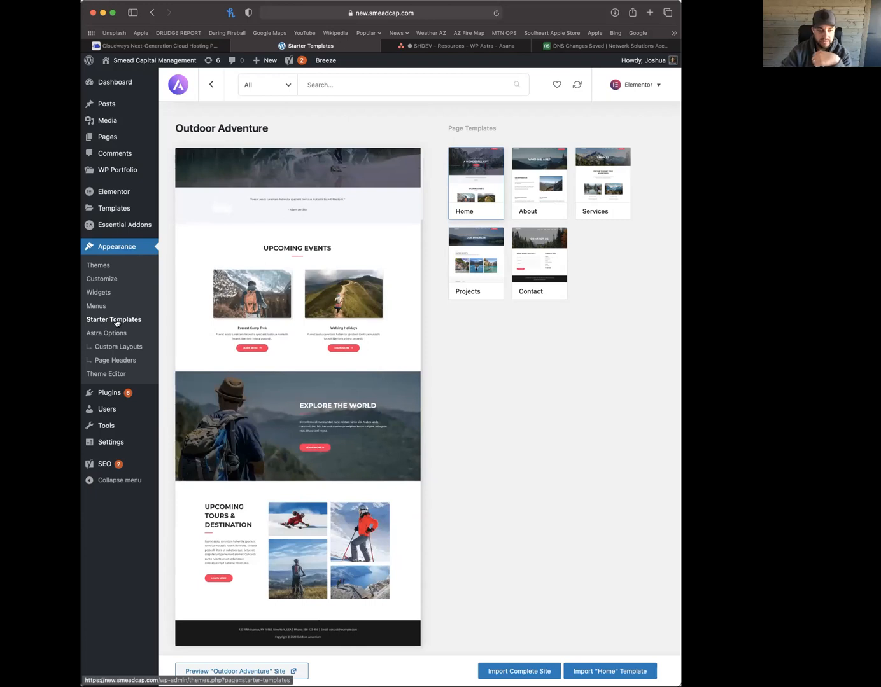
pyautogui.moveTo(123, 409)
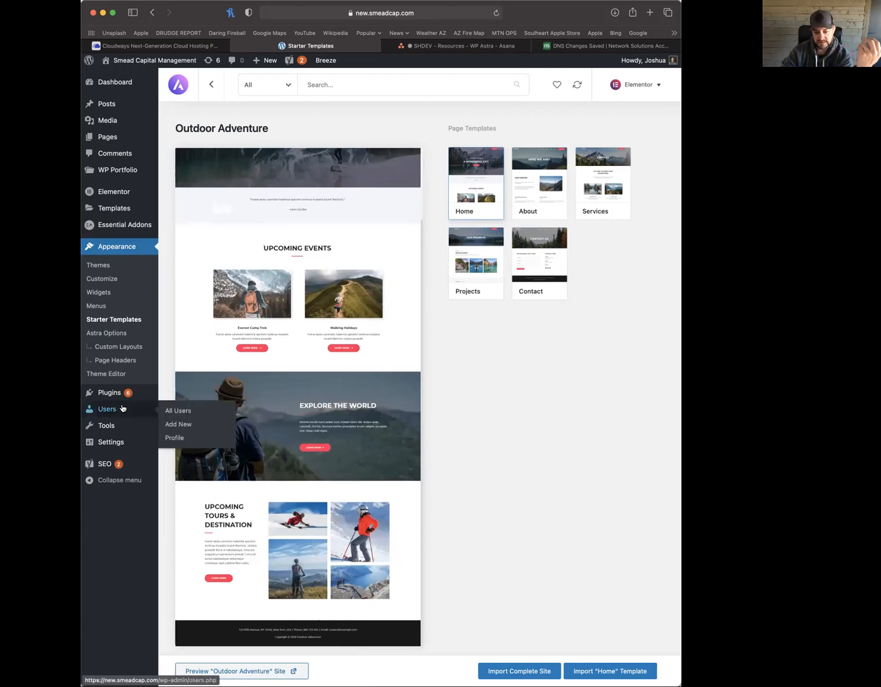
# View the Smead Capital front end full-width, then go back to admin and open Reading Settings
pyautogui.click(106, 85)
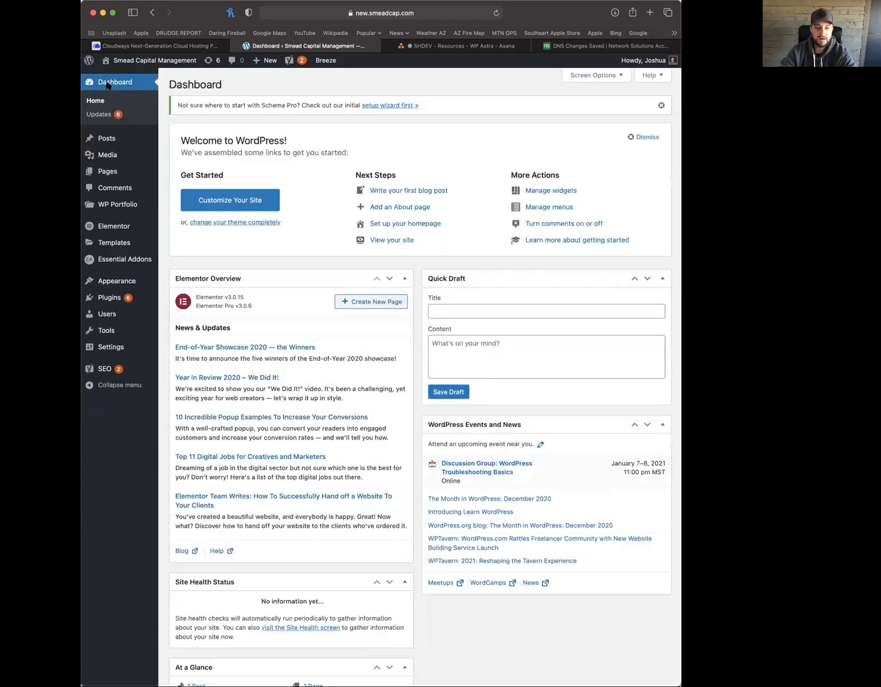
pyautogui.moveTo(147, 64)
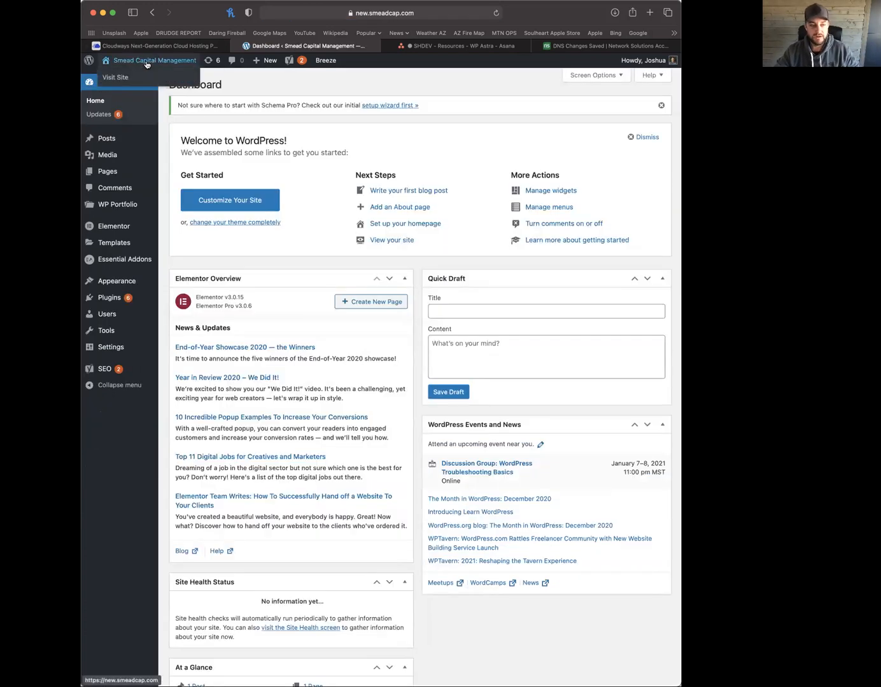
pyautogui.click(146, 61)
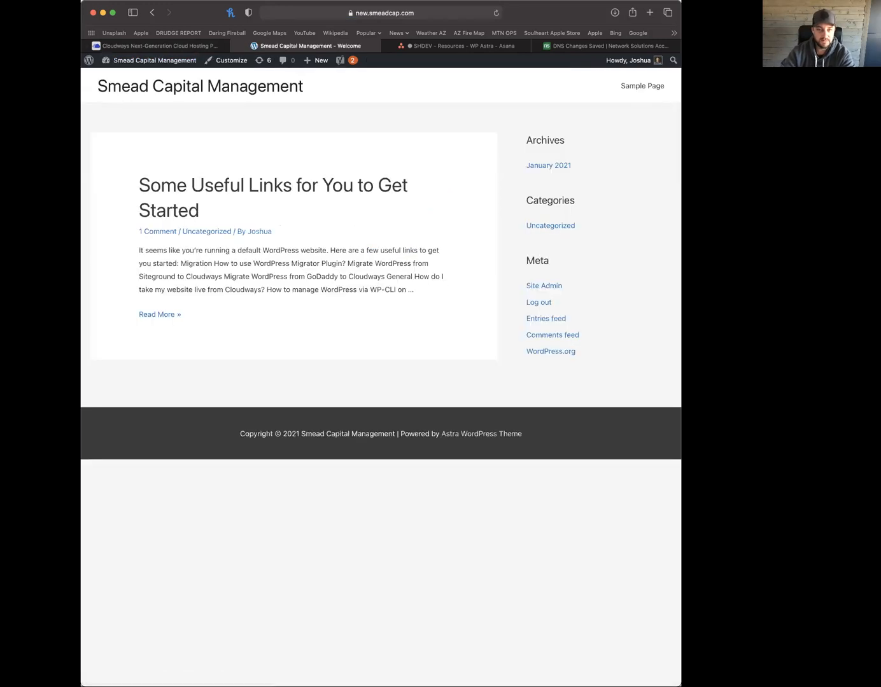
pyautogui.moveTo(80, 191); pyautogui.dragTo(1, 190)
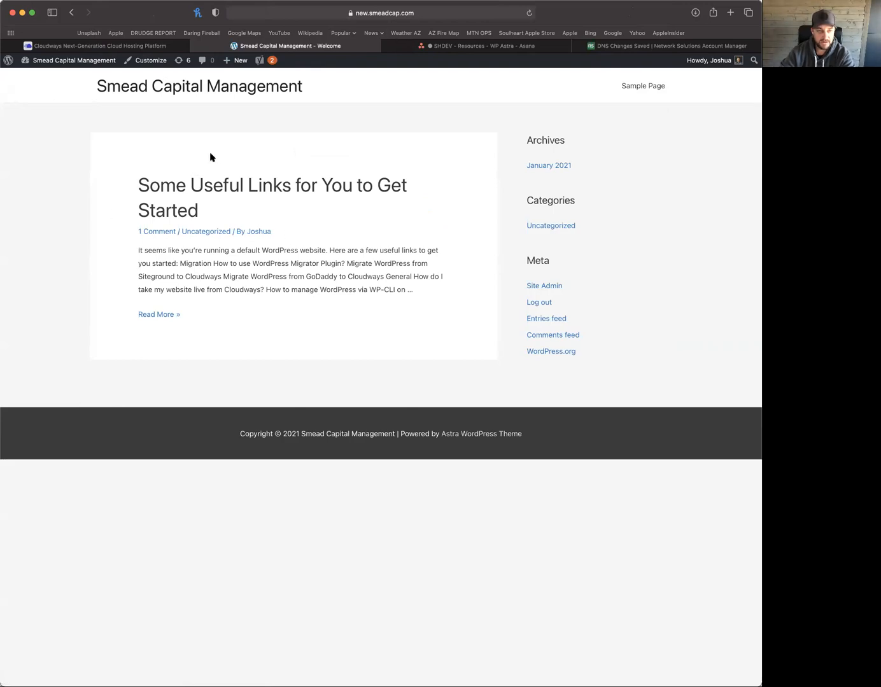
pyautogui.click(8, 61)
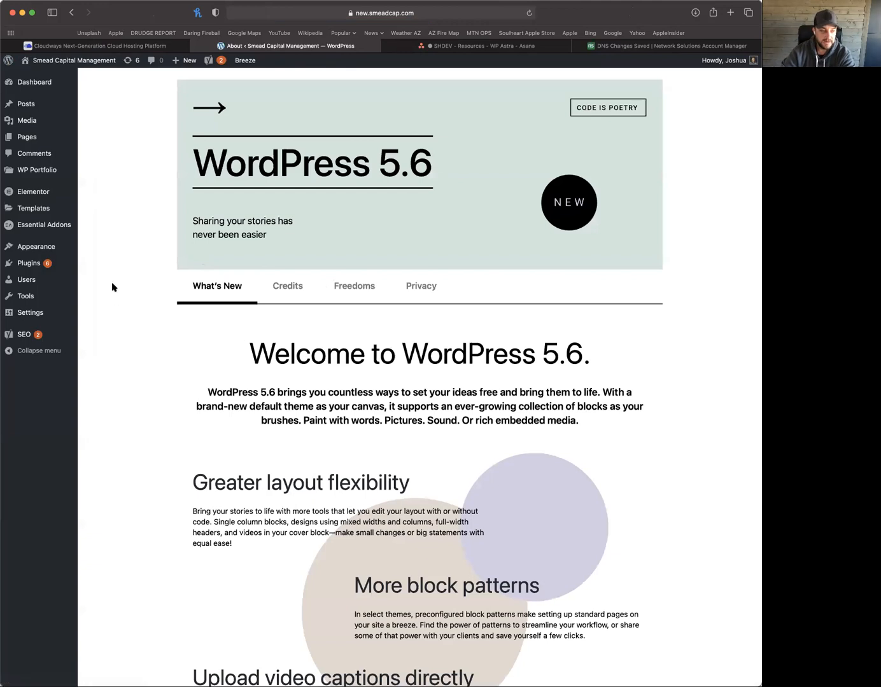
pyautogui.click(72, 60)
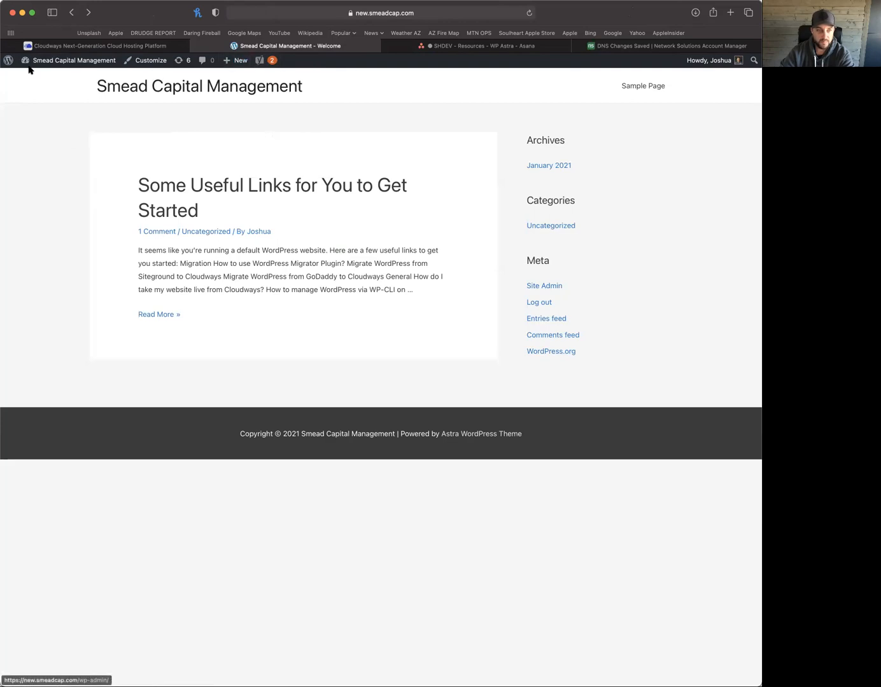
pyautogui.click(8, 60)
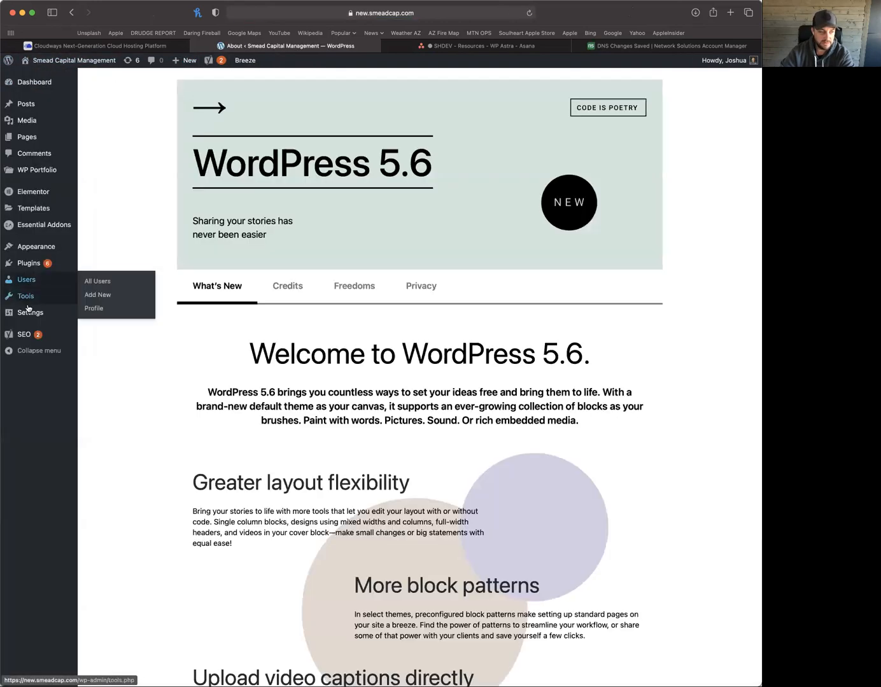
pyautogui.moveTo(29, 312)
pyautogui.click(96, 342)
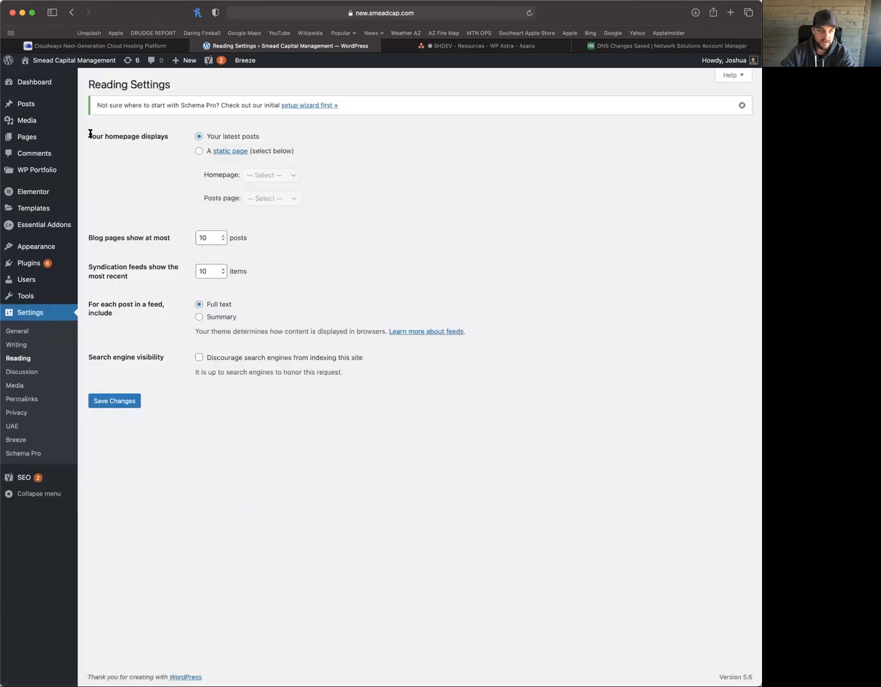
# Set Reading settings so the homepage displays Sample Page as a static page, and save
pyautogui.moveTo(91, 133); pyautogui.dragTo(164, 135)
pyautogui.doubleClick(164, 134)
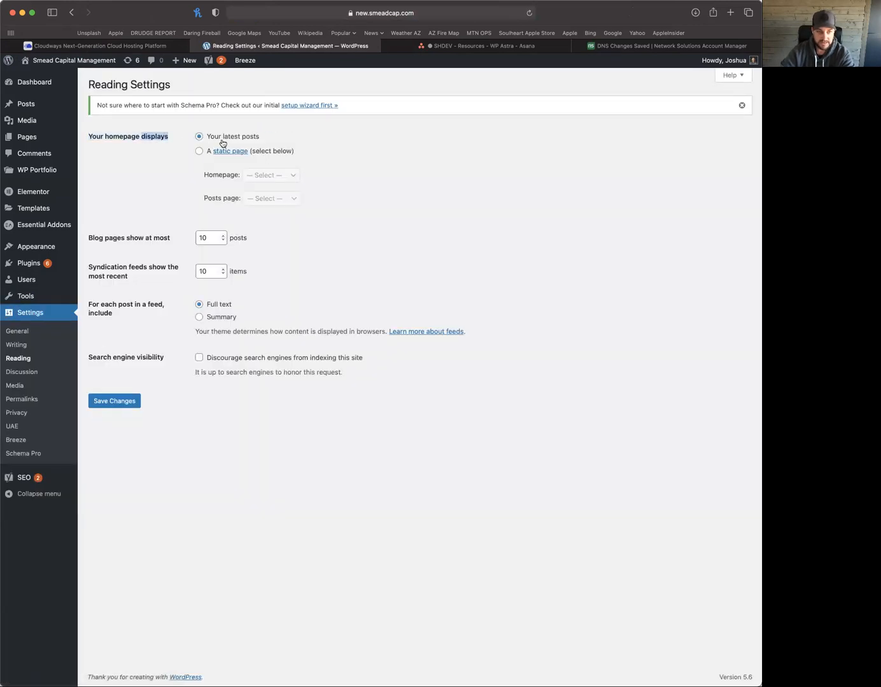
pyautogui.click(200, 152)
pyautogui.click(282, 179)
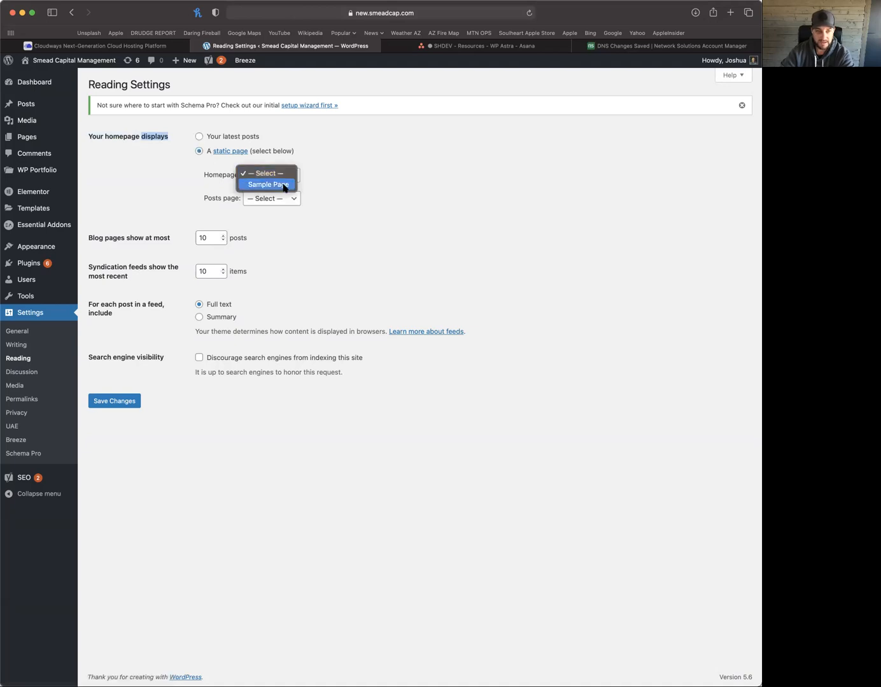
pyautogui.click(286, 184)
pyautogui.click(115, 402)
# Visit the front end to see Sample Page now serving as the homepage
pyautogui.click(86, 60)
pyautogui.moveTo(379, 240); pyautogui.dragTo(248, 203)
pyautogui.click(249, 203)
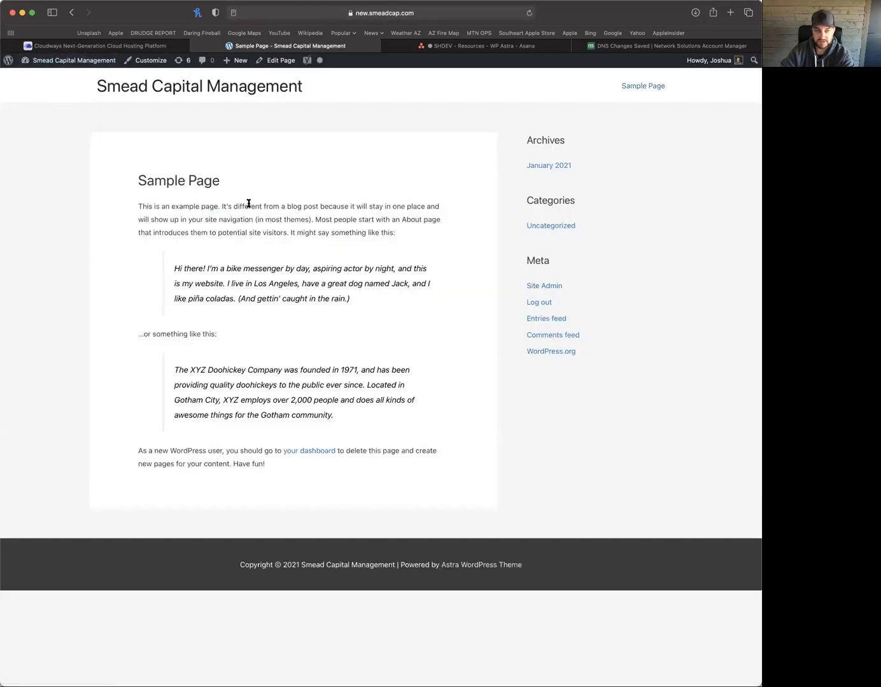
# Open Sample Page for editing and launch it in Elementor
pyautogui.click(279, 61)
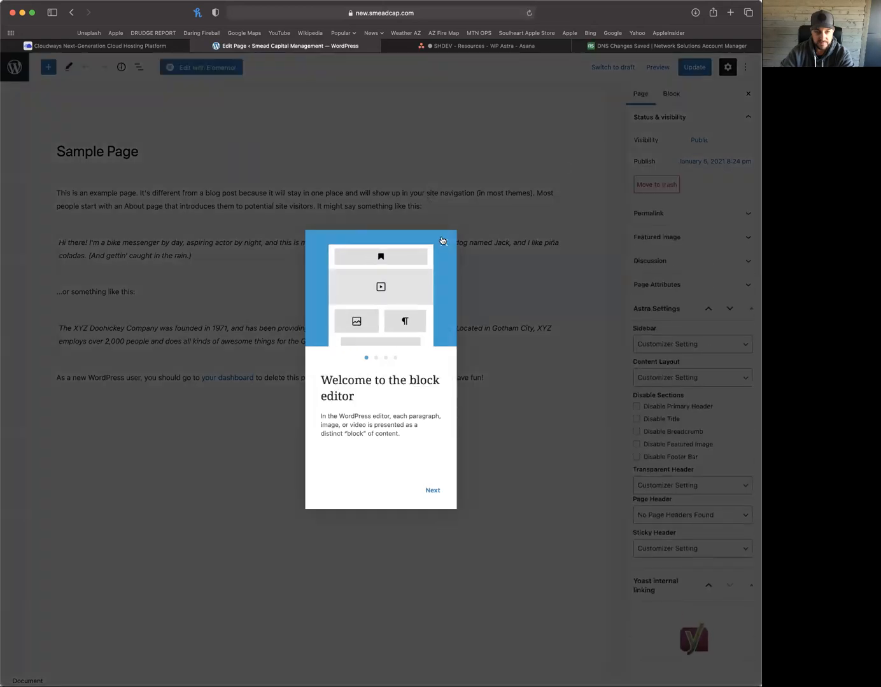
pyautogui.click(443, 242)
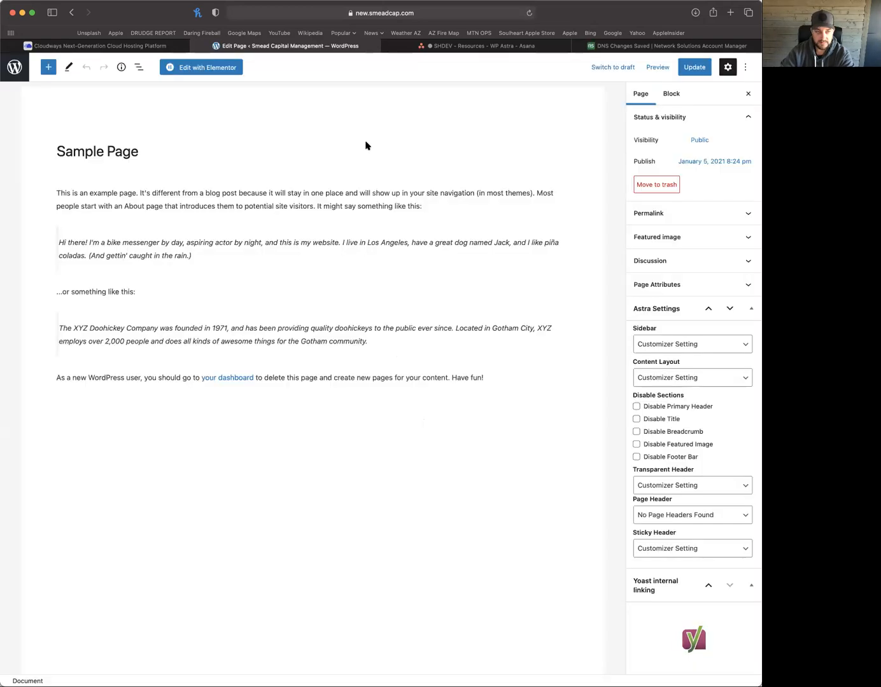
pyautogui.click(194, 67)
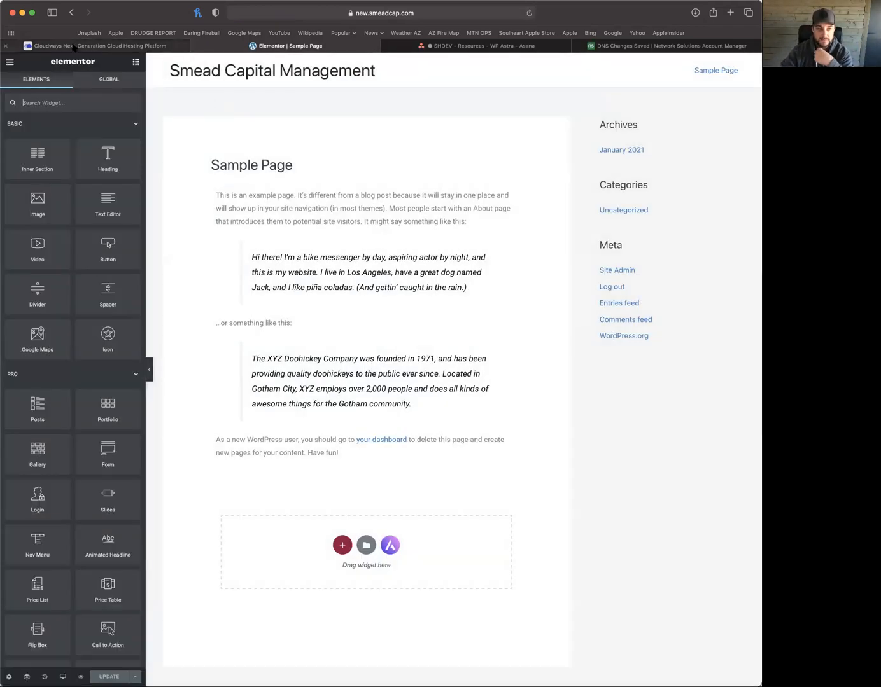
# Exit Elementor to the pages list and go to the Installed Plugins list
pyautogui.click(10, 64)
pyautogui.click(77, 230)
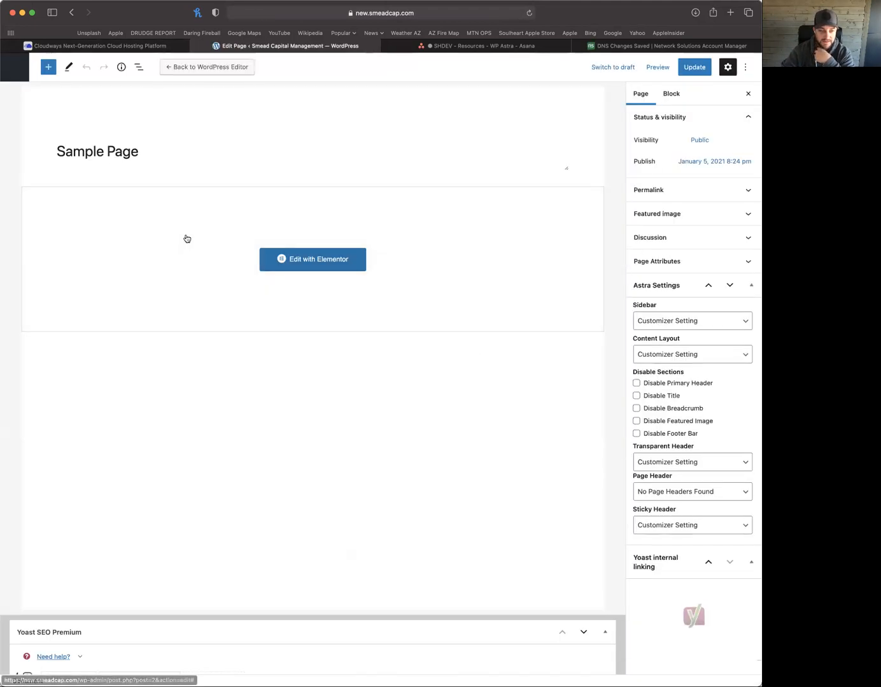
pyautogui.click(14, 67)
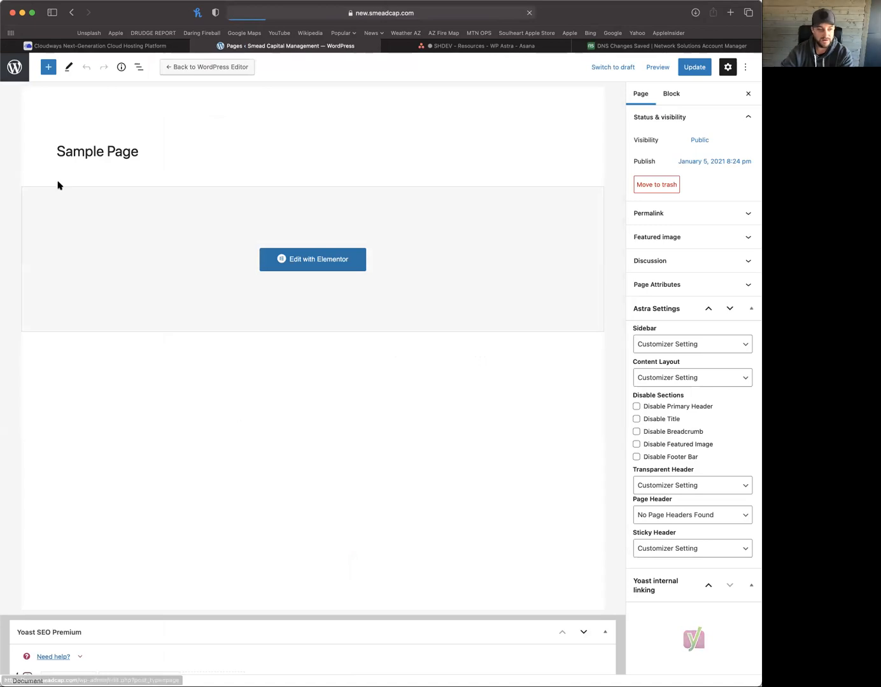
pyautogui.click(31, 301)
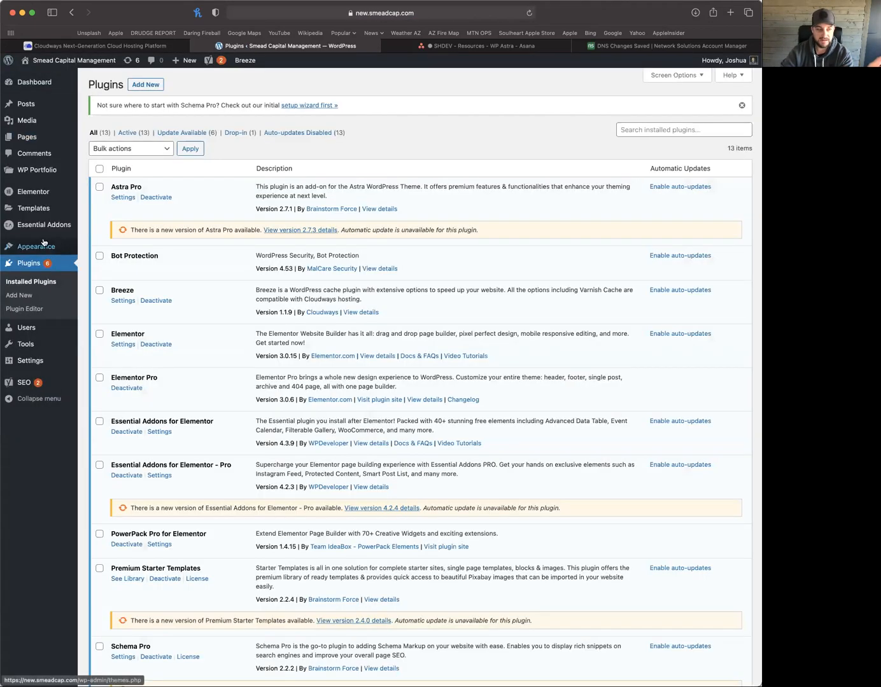
# Open Essential Addons for Elementor - Pro settings and browse its Elements, Extensions and Tools tabs
pyautogui.moveTo(23, 364)
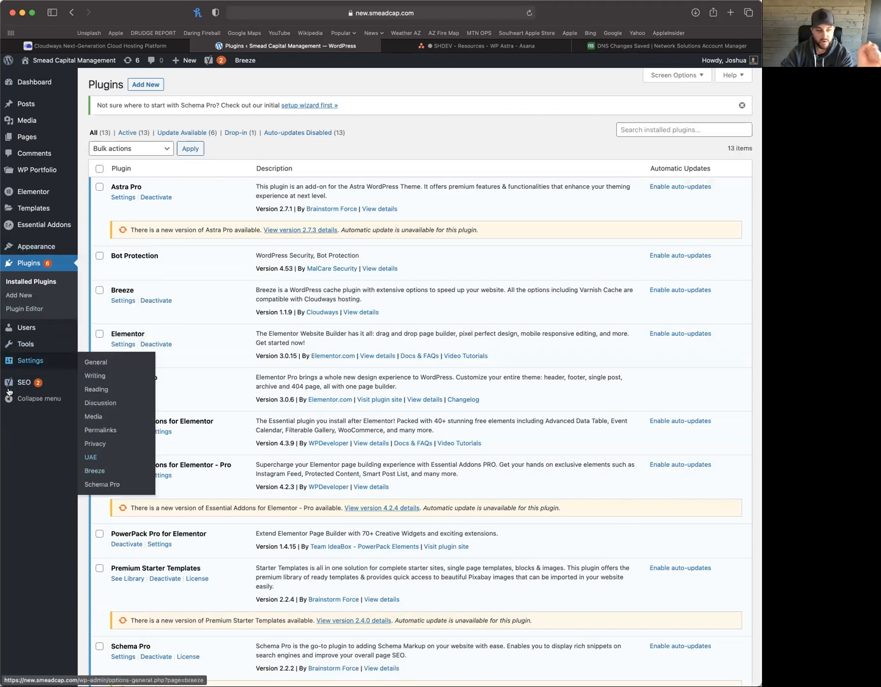
pyautogui.scroll(-1, 157, 448)
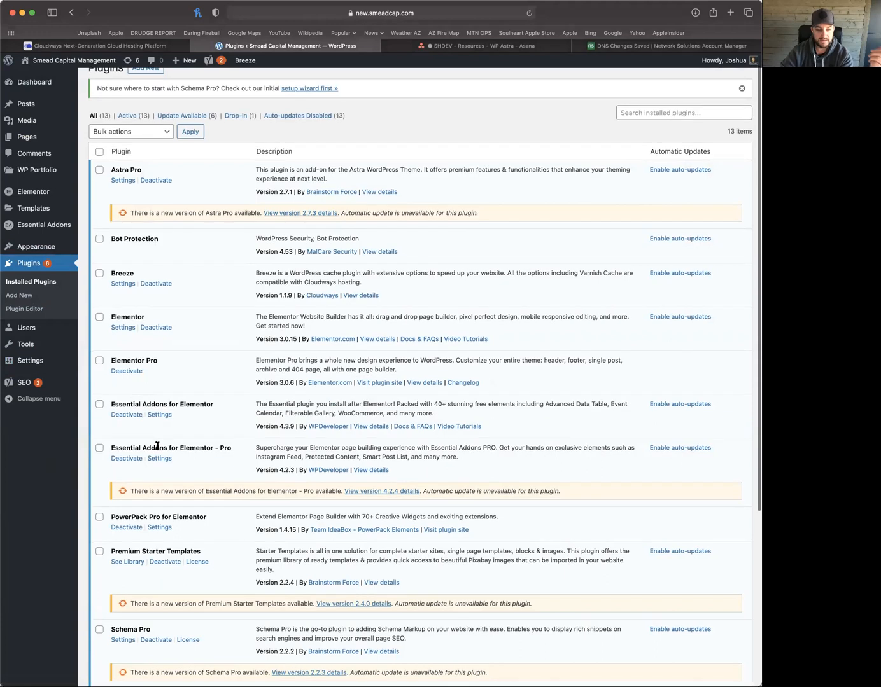
pyautogui.click(159, 459)
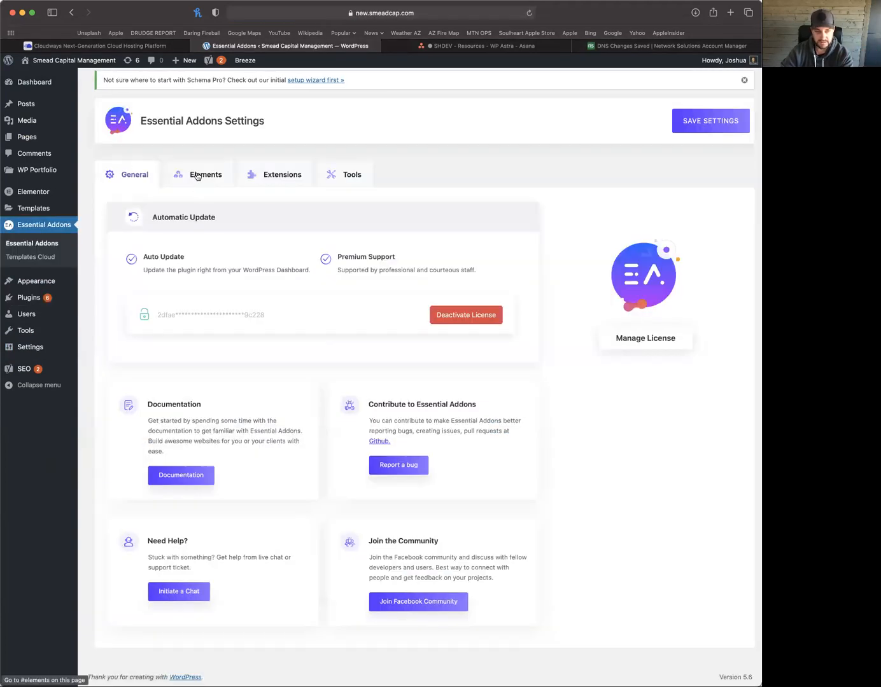
pyautogui.click(198, 176)
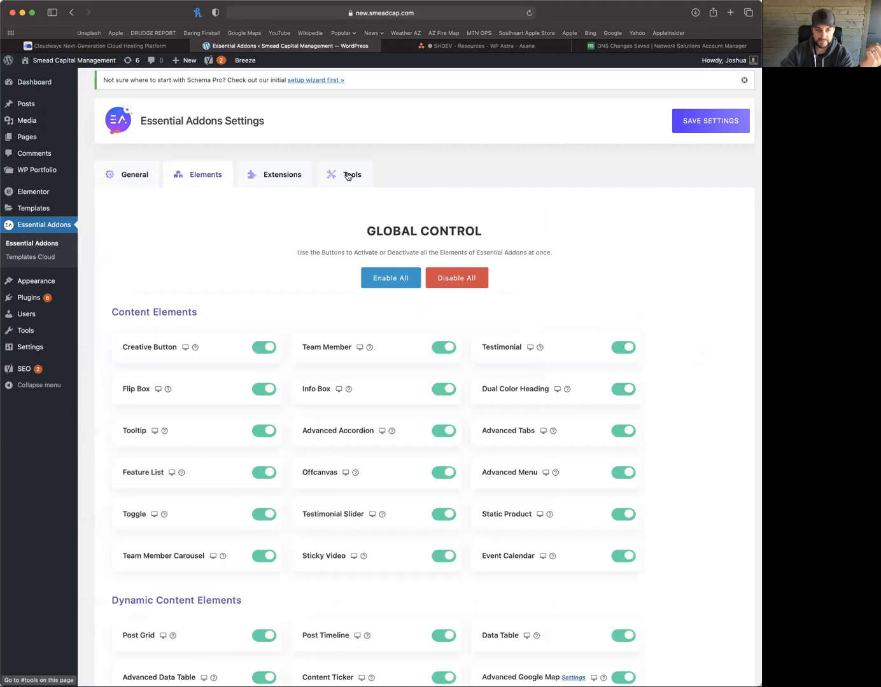
pyautogui.click(348, 174)
pyautogui.click(206, 174)
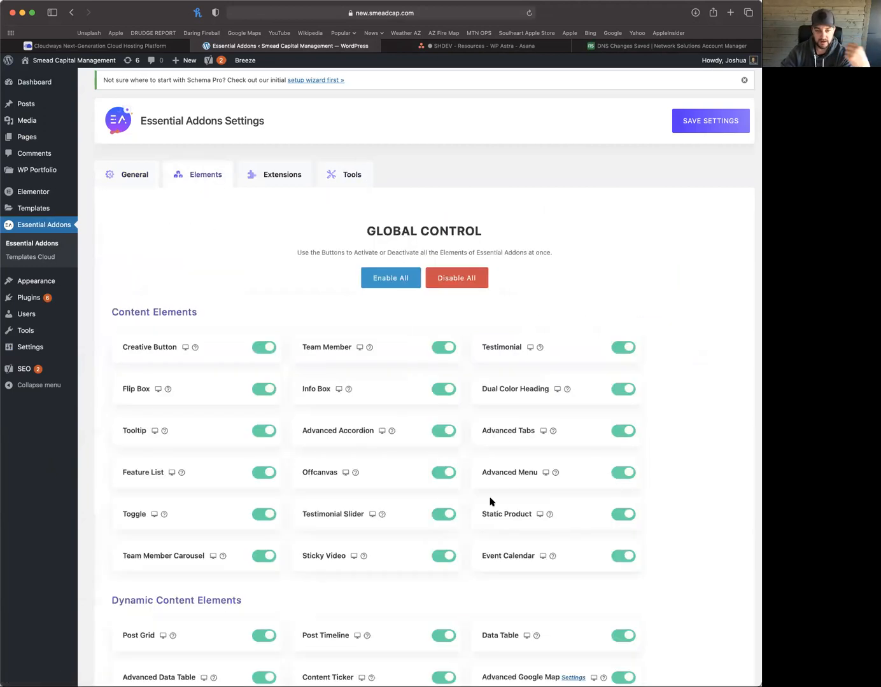
pyautogui.click(281, 177)
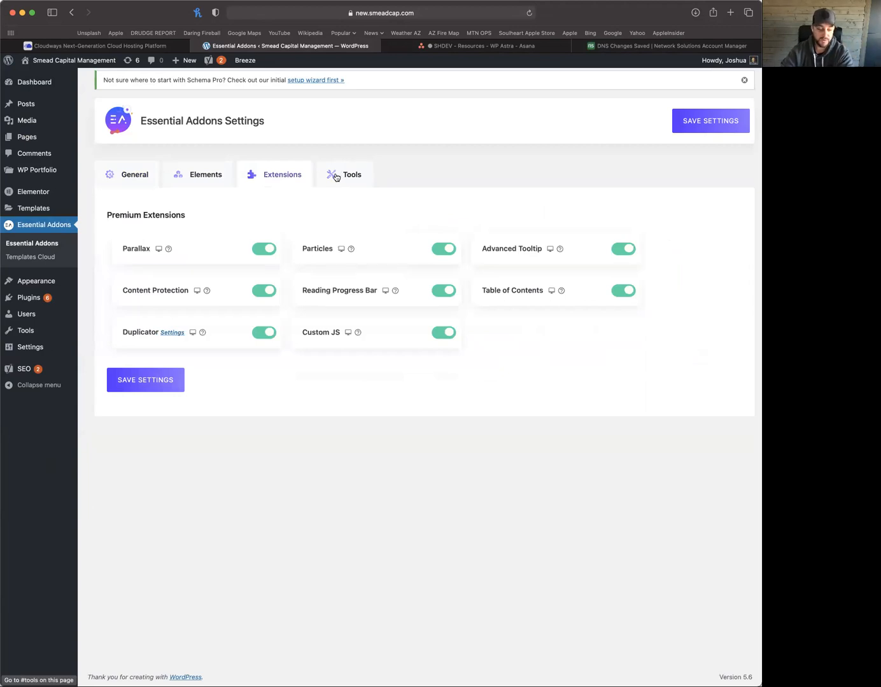
pyautogui.click(335, 178)
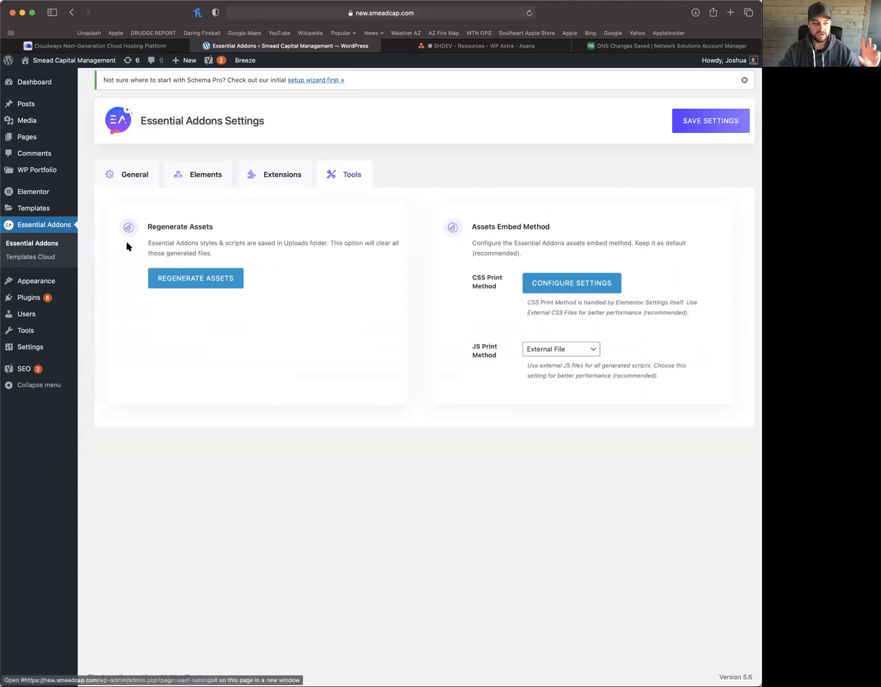
pyautogui.moveTo(38, 194)
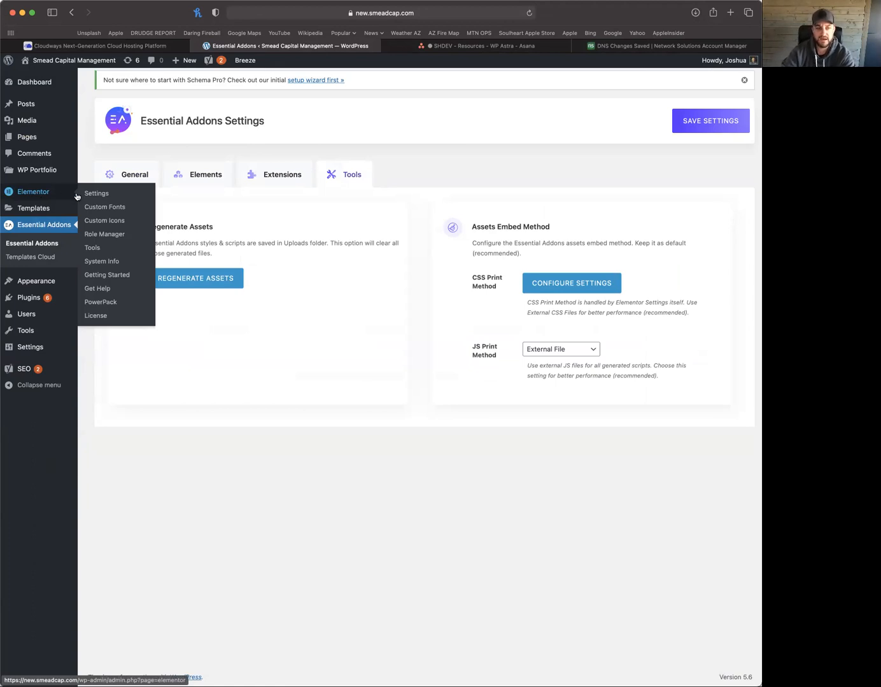
# Regenerate Elementor's CSS files from Elementor Tools and look over the Replace URL form
pyautogui.click(92, 248)
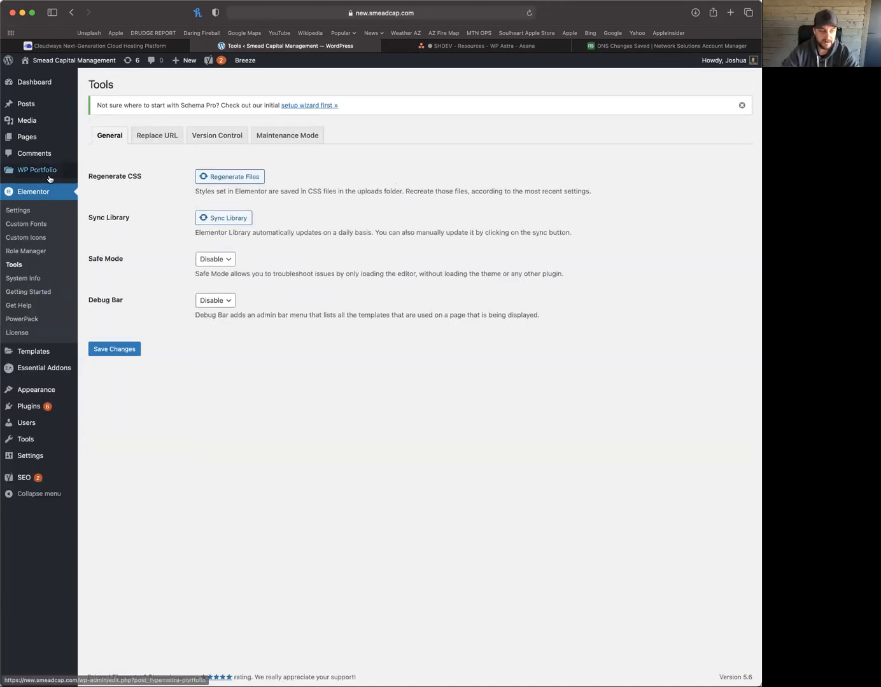
pyautogui.moveTo(98, 173); pyautogui.dragTo(131, 174)
pyautogui.click(131, 174)
pyautogui.click(217, 177)
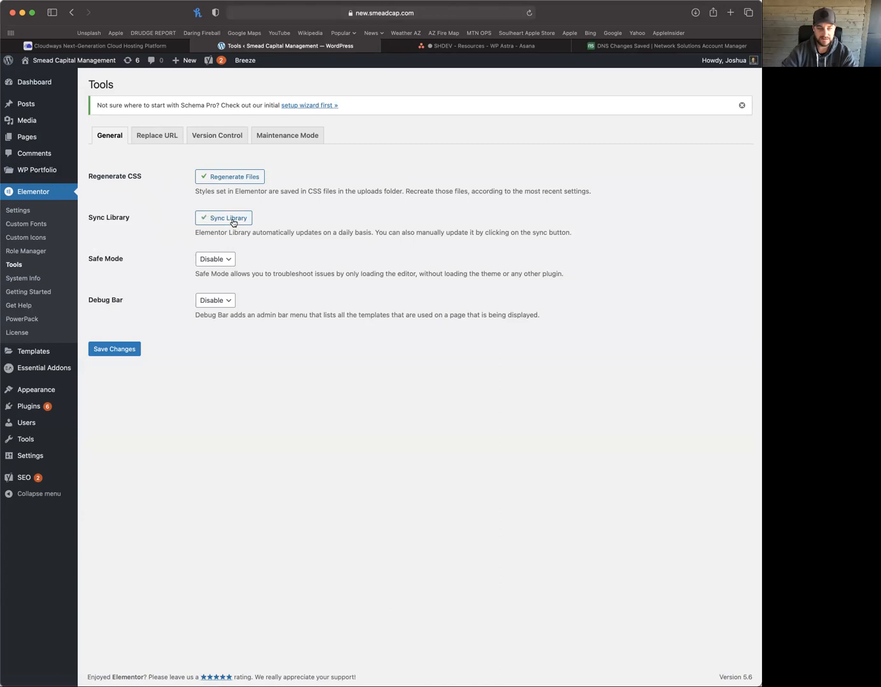
pyautogui.click(158, 137)
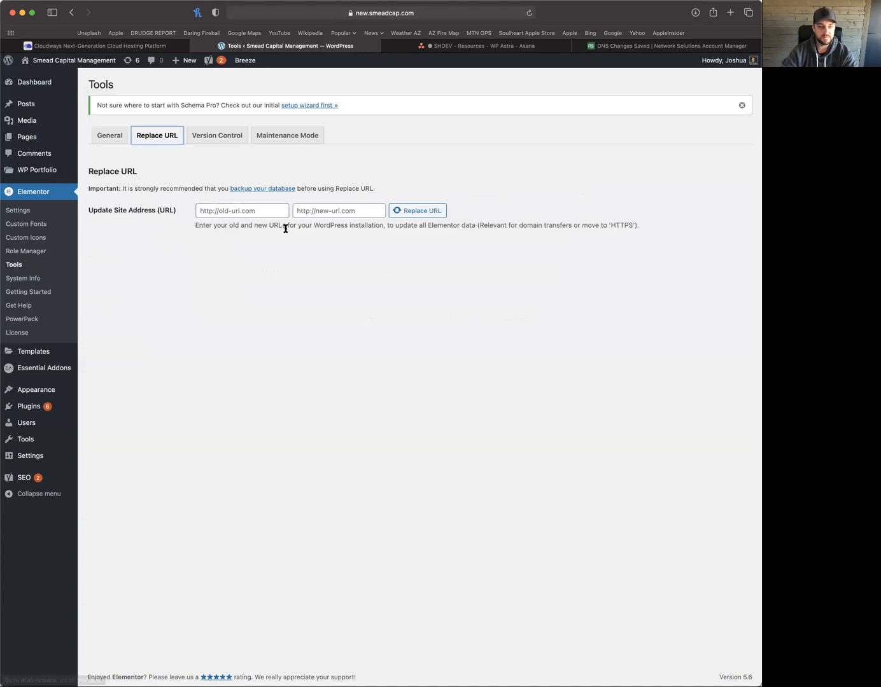
pyautogui.click(153, 47)
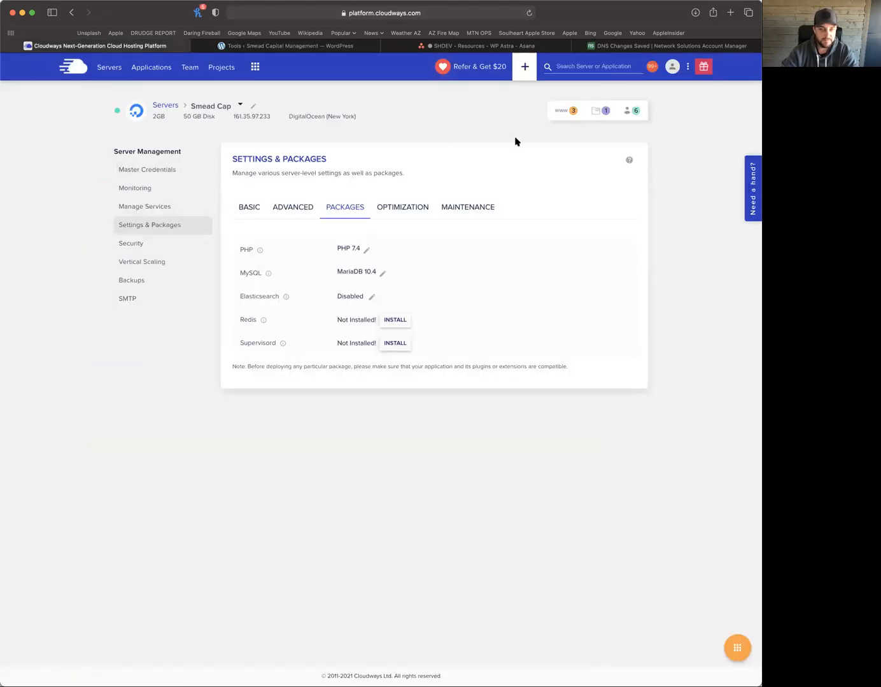
# Open Smead Cap - New's Domain Management and select its default cloudwaysapps.com hostname
pyautogui.click(563, 113)
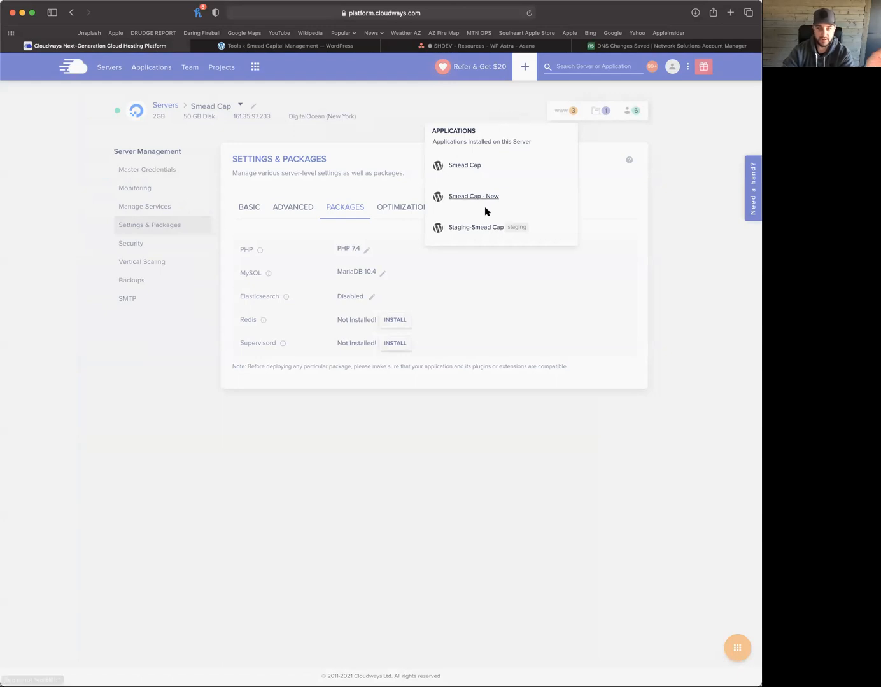
pyautogui.click(468, 198)
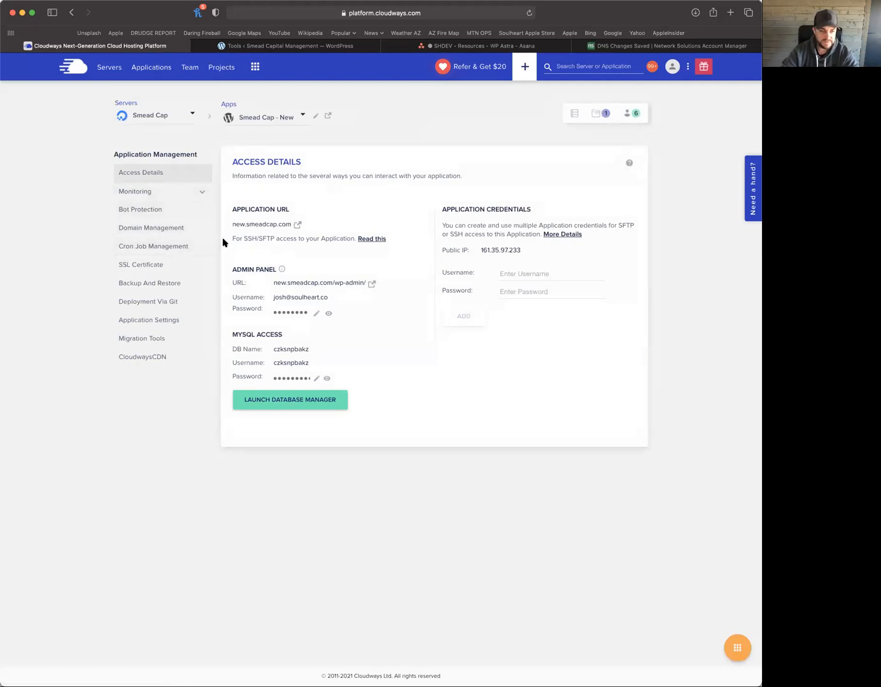
pyautogui.click(152, 230)
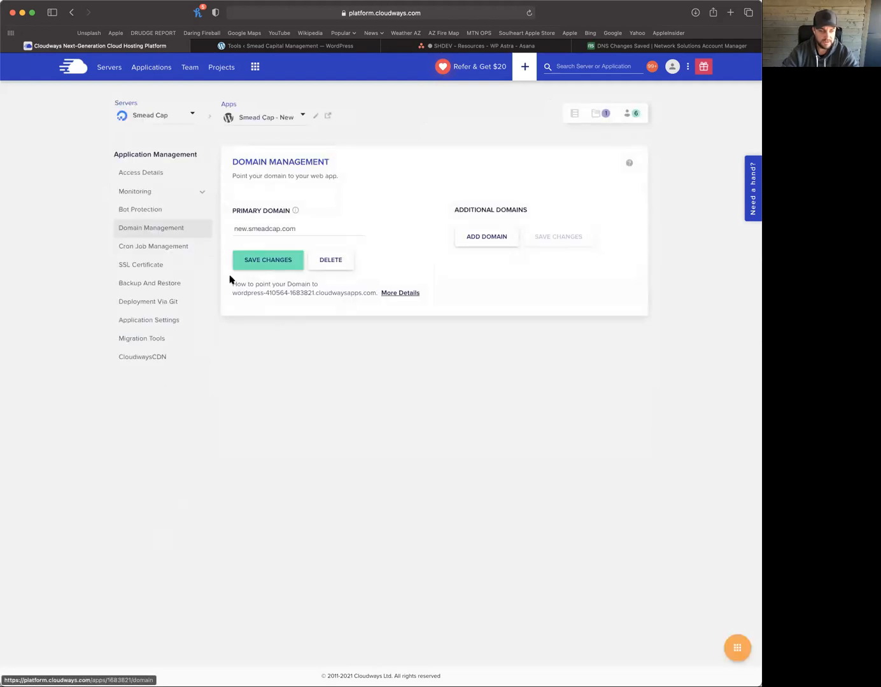
pyautogui.moveTo(233, 294); pyautogui.dragTo(374, 289)
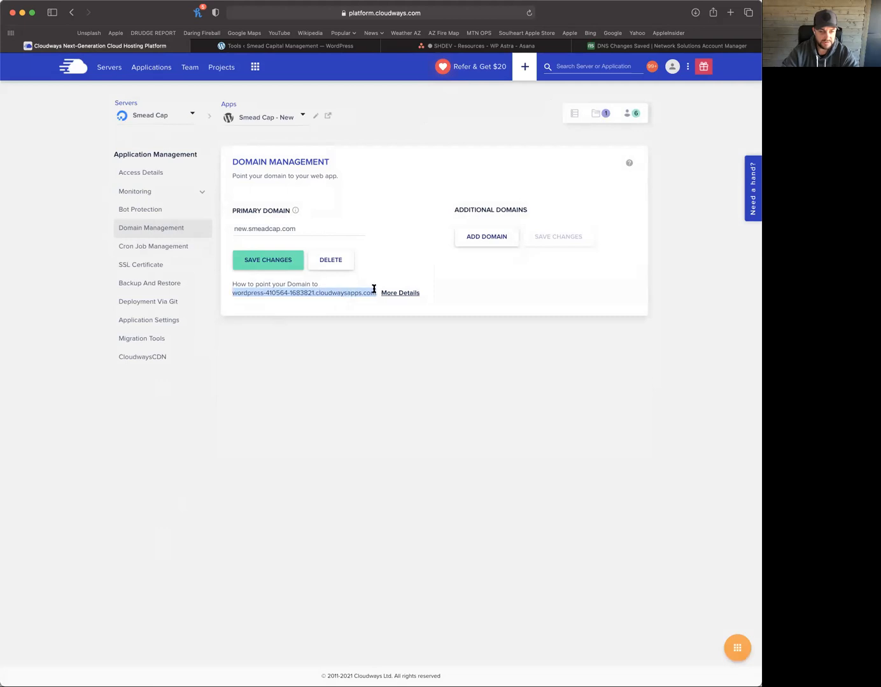
# Run Elementor Replace URL from the copied cloudwaysapps hostname to new.smeadcap.com, hitting an invalid-URL warning
pyautogui.click(292, 49)
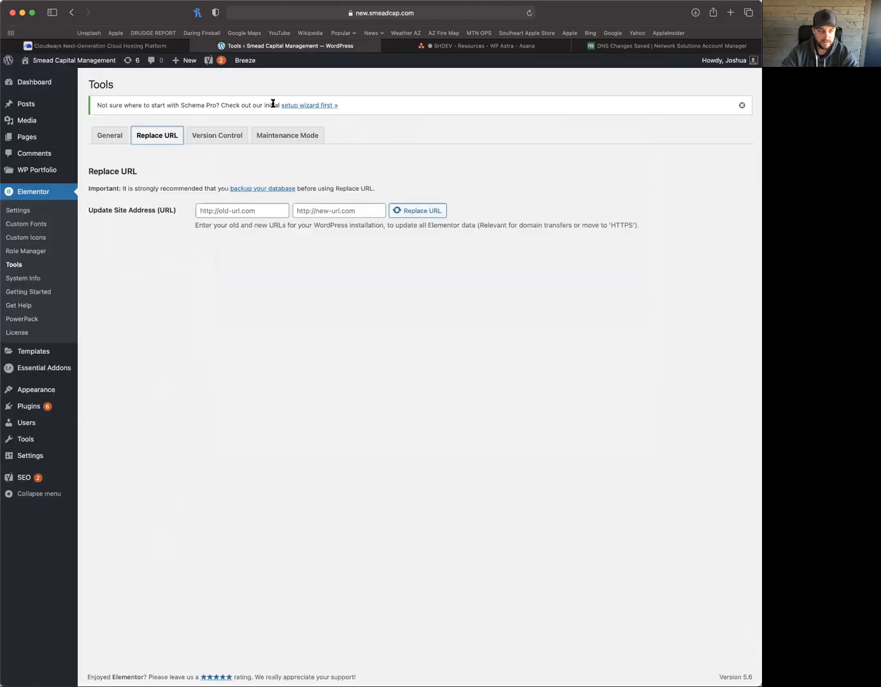
pyautogui.click(236, 213)
pyautogui.press('super+v')
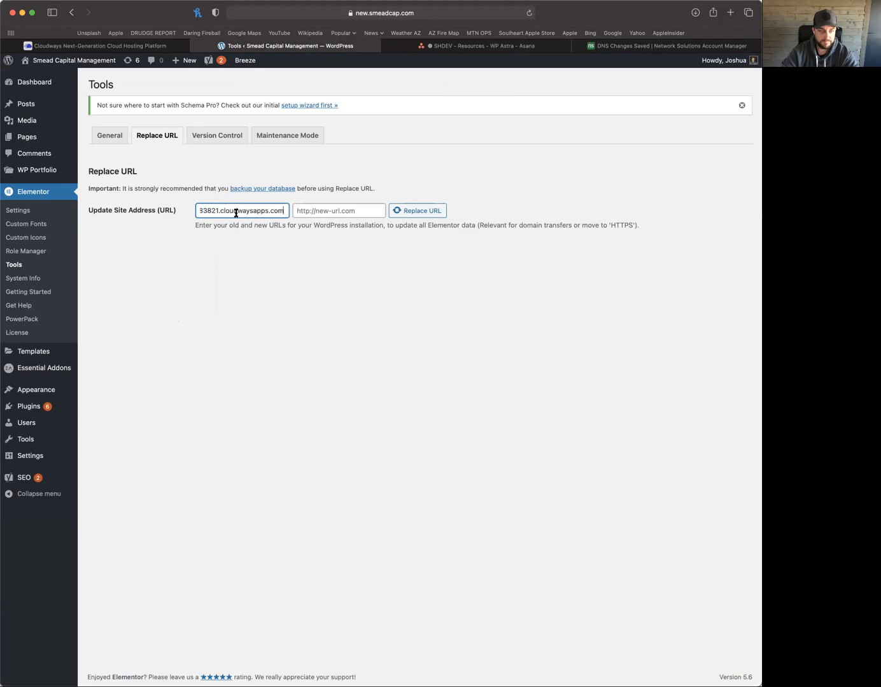
pyautogui.click(334, 211)
pyautogui.write('new.')
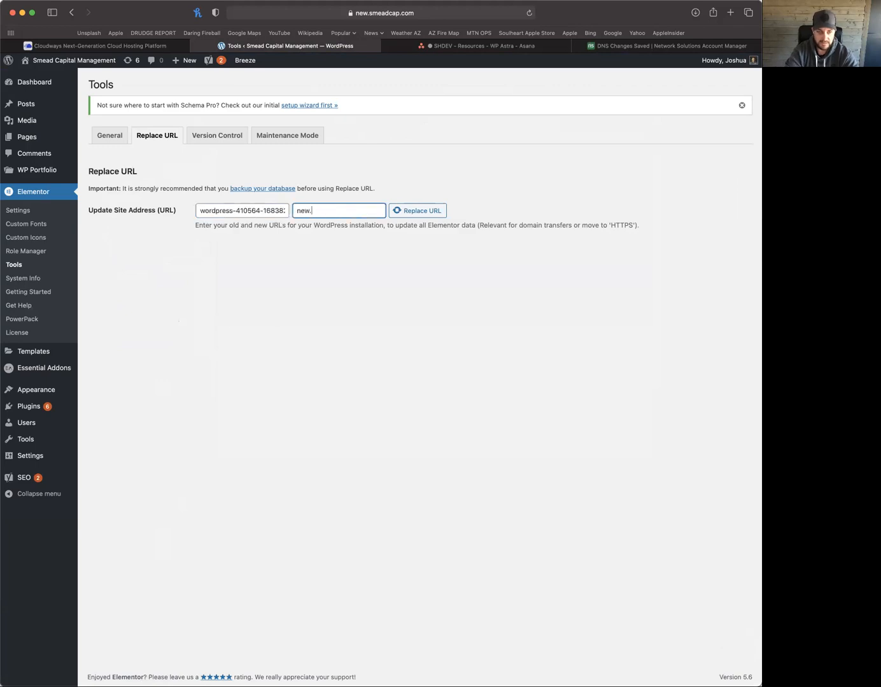
pyautogui.write('smeadcap.com')
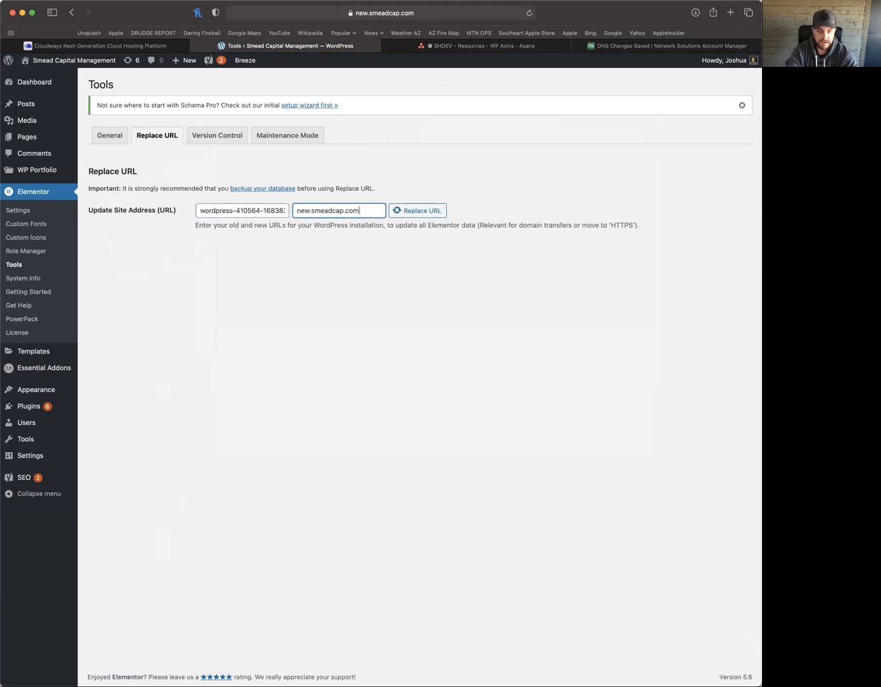
pyautogui.click(426, 213)
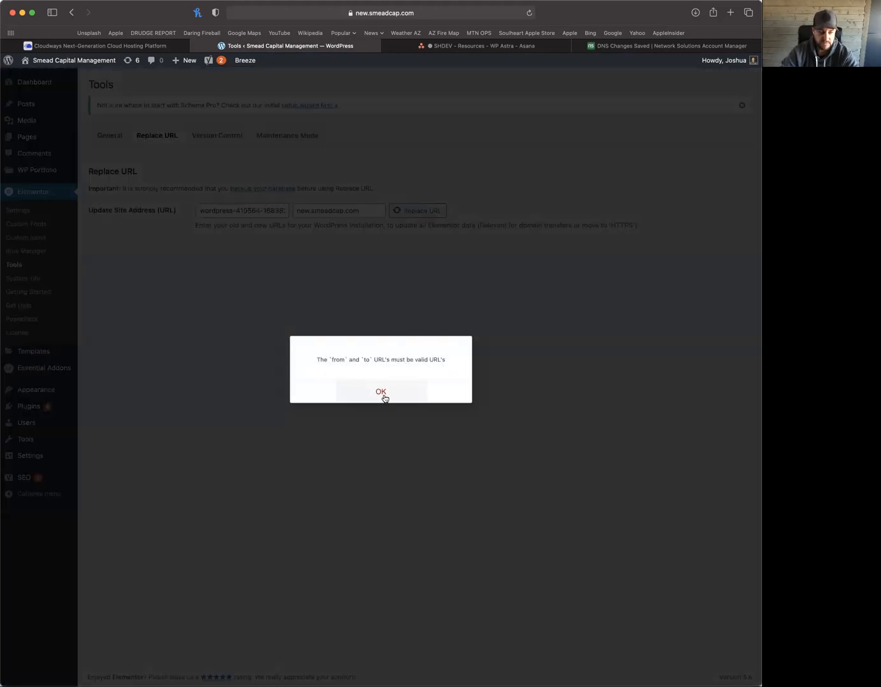
pyautogui.click(297, 252)
pyautogui.tripleClick(249, 209)
pyautogui.press('Left')
pyautogui.write('http://')
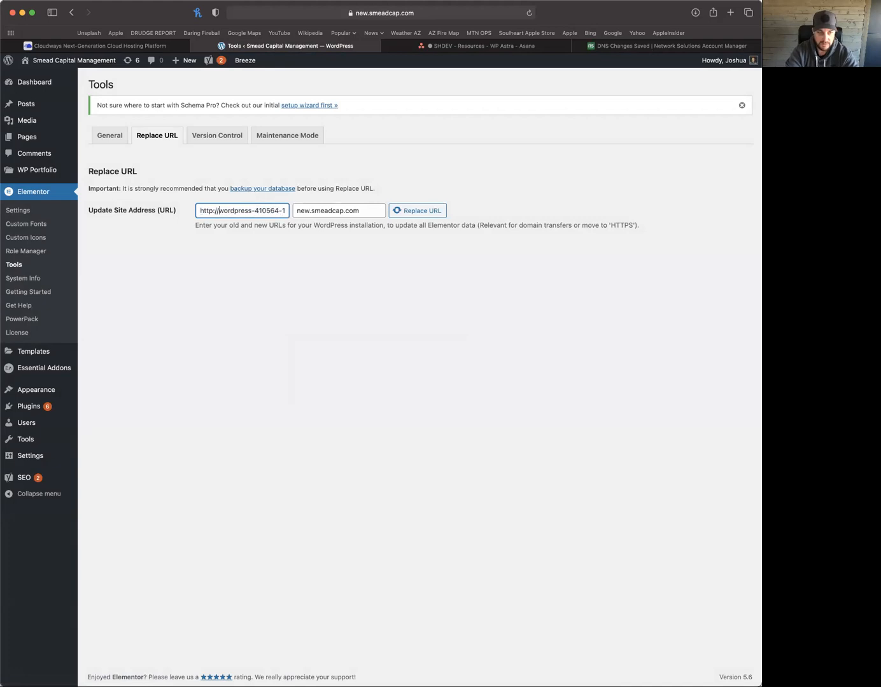
pyautogui.press('shift+super+Left')
pyautogui.press('super+c')
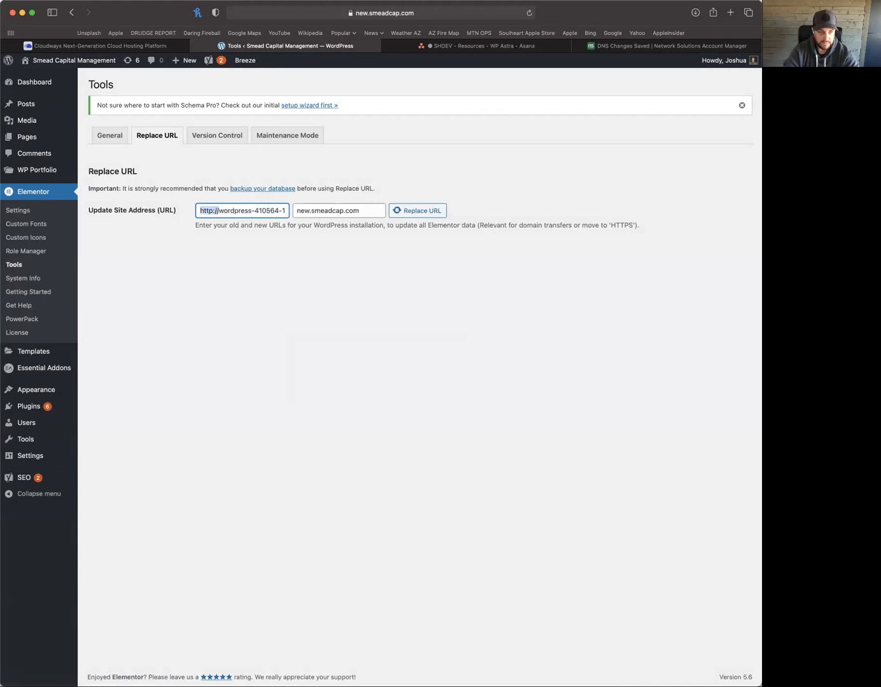
pyautogui.click(297, 212)
pyautogui.press('super+v')
pyautogui.click(424, 212)
pyautogui.click(393, 390)
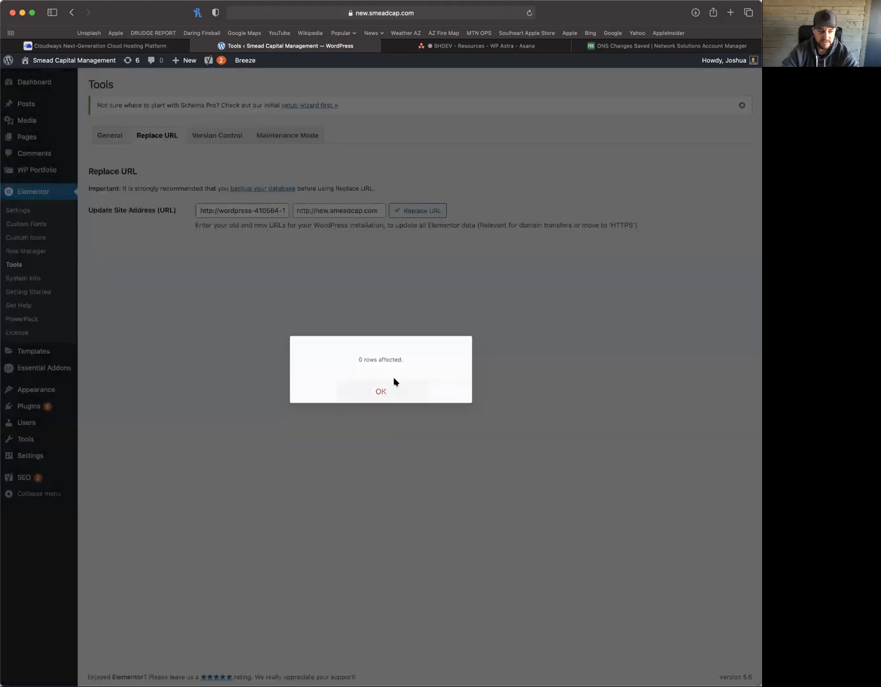
# Change both URLs to https and rerun the replacement, which reports 0 rows affected
pyautogui.click(210, 210)
pyautogui.write('s')
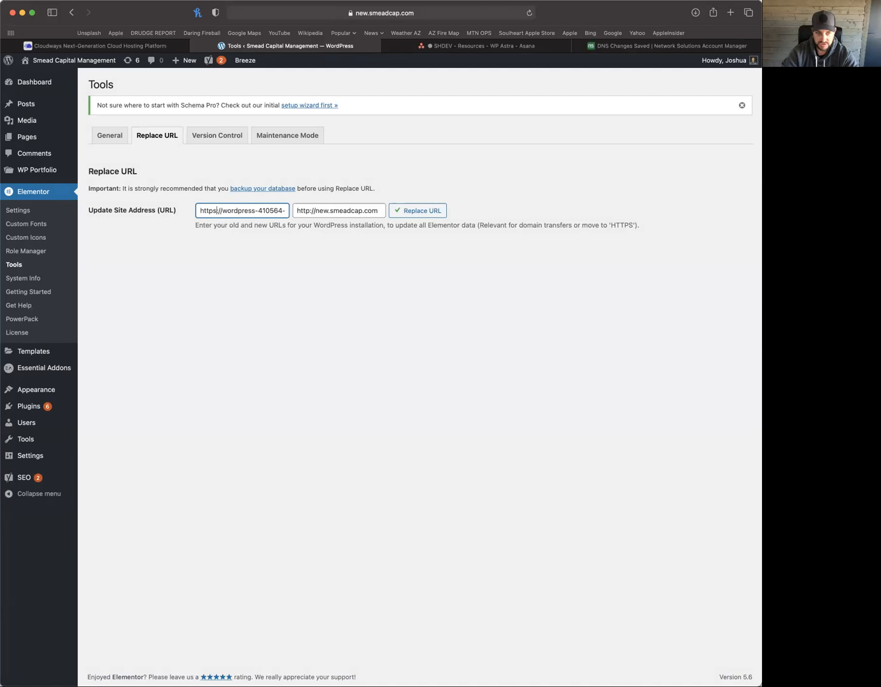
pyautogui.click(309, 212)
pyautogui.write('s')
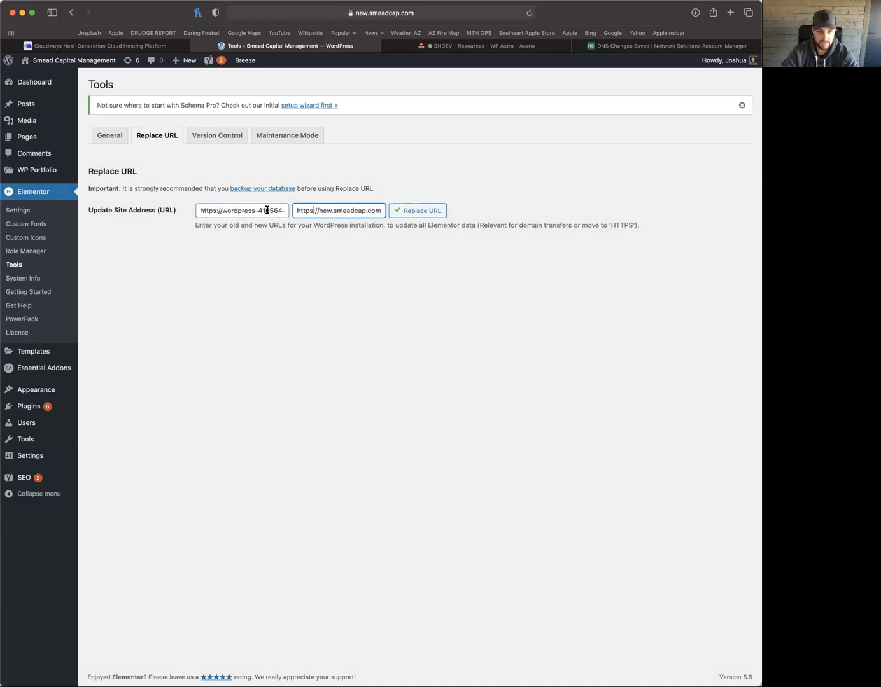
pyautogui.click(427, 211)
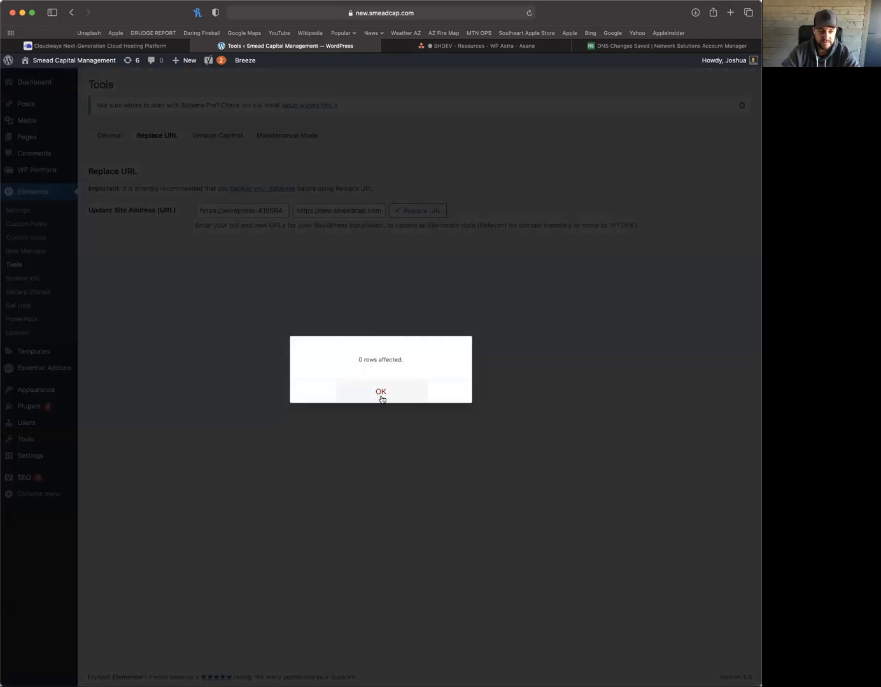
pyautogui.click(380, 395)
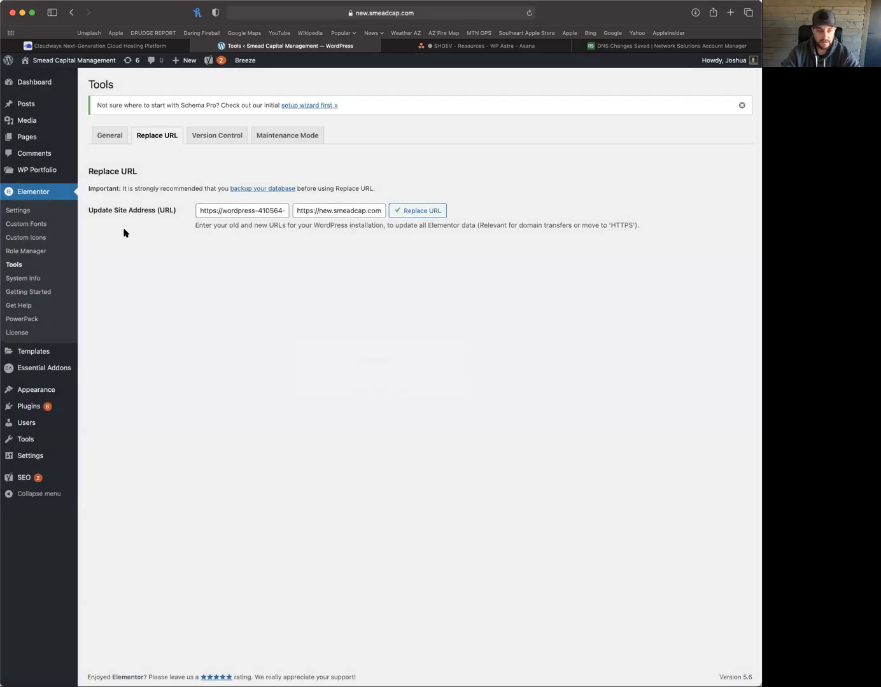
pyautogui.click(152, 47)
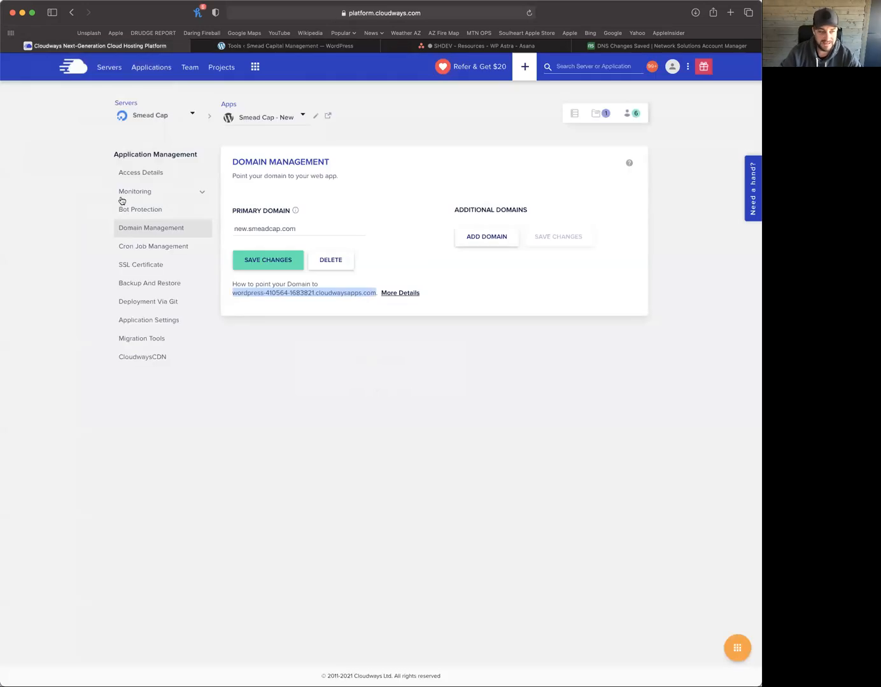
# Take an on-demand backup of Smead Cap - New from its Backup And Restore settings
pyautogui.click(256, 380)
pyautogui.click(249, 46)
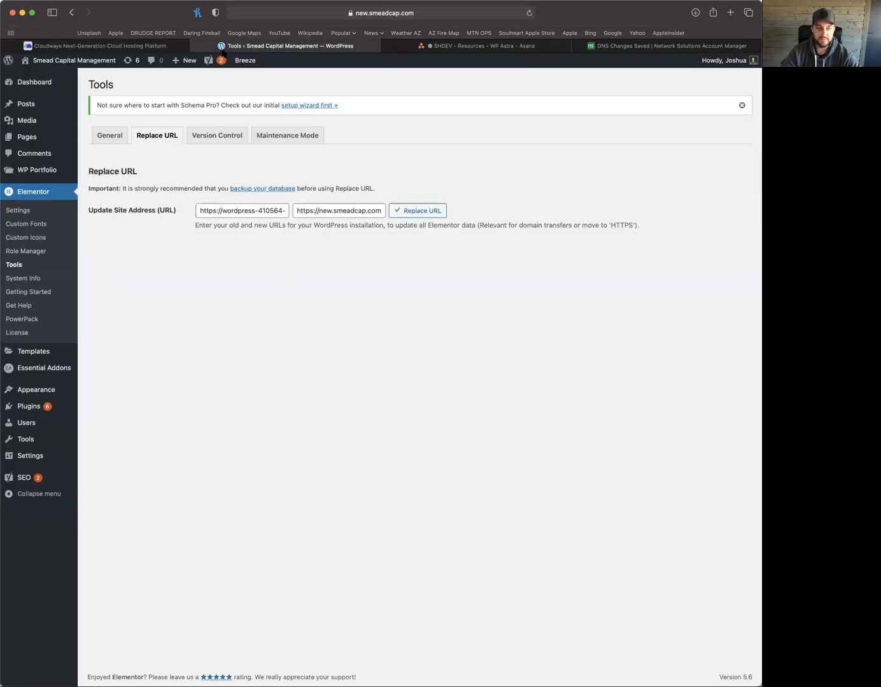
pyautogui.click(153, 47)
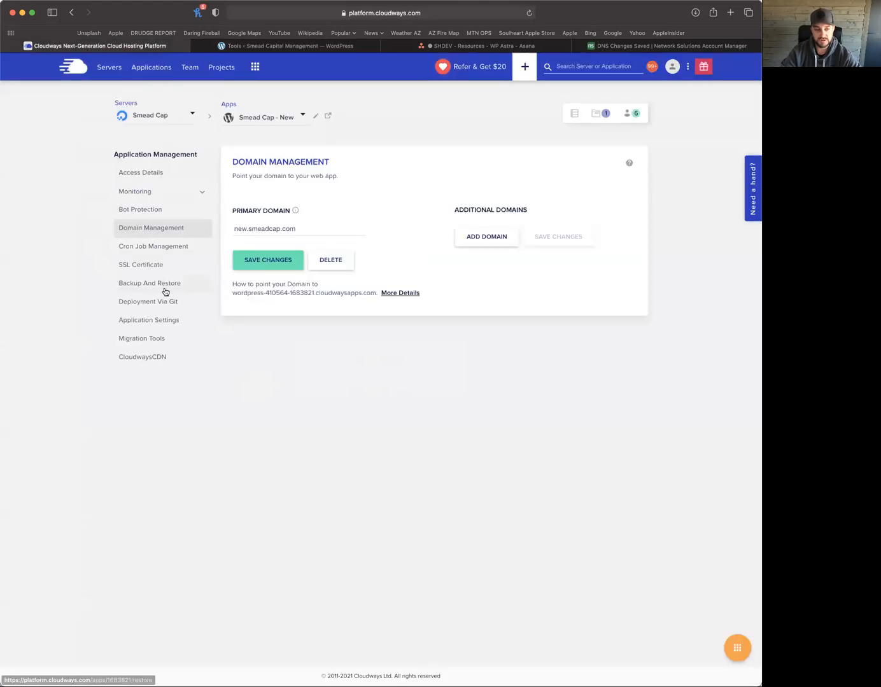
pyautogui.click(100, 296)
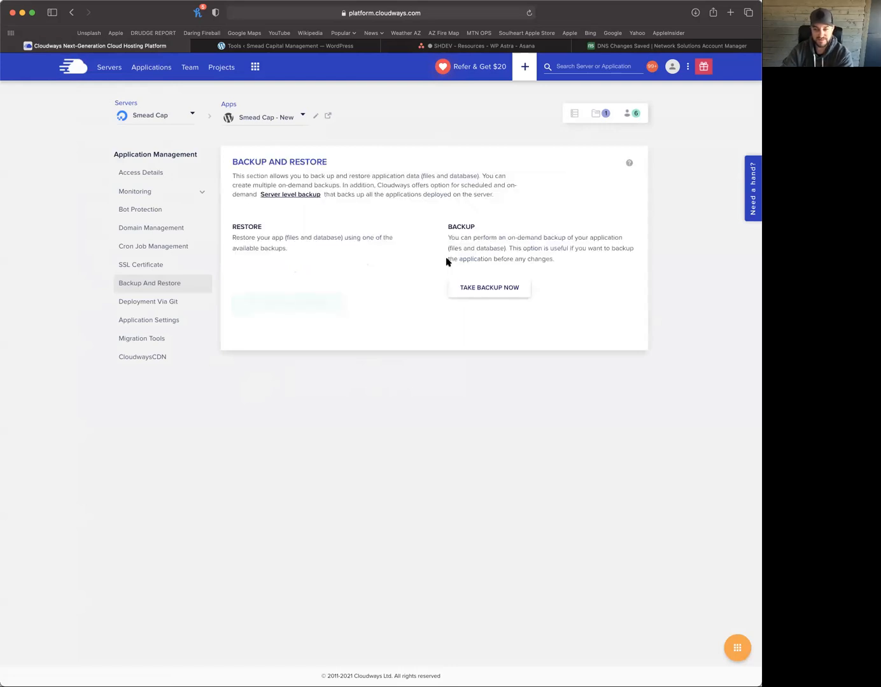
pyautogui.click(498, 288)
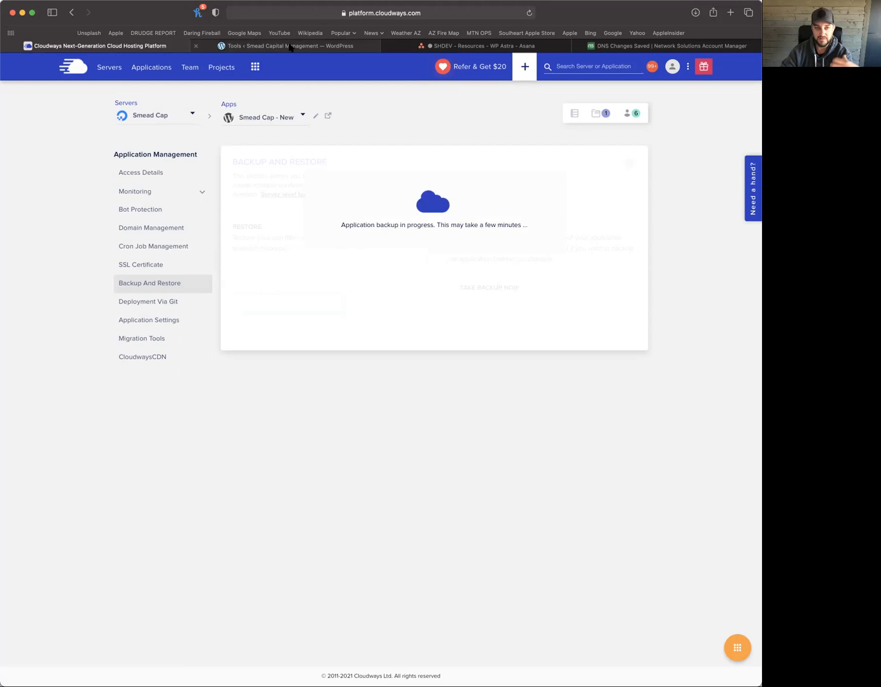
pyautogui.moveTo(297, 48)
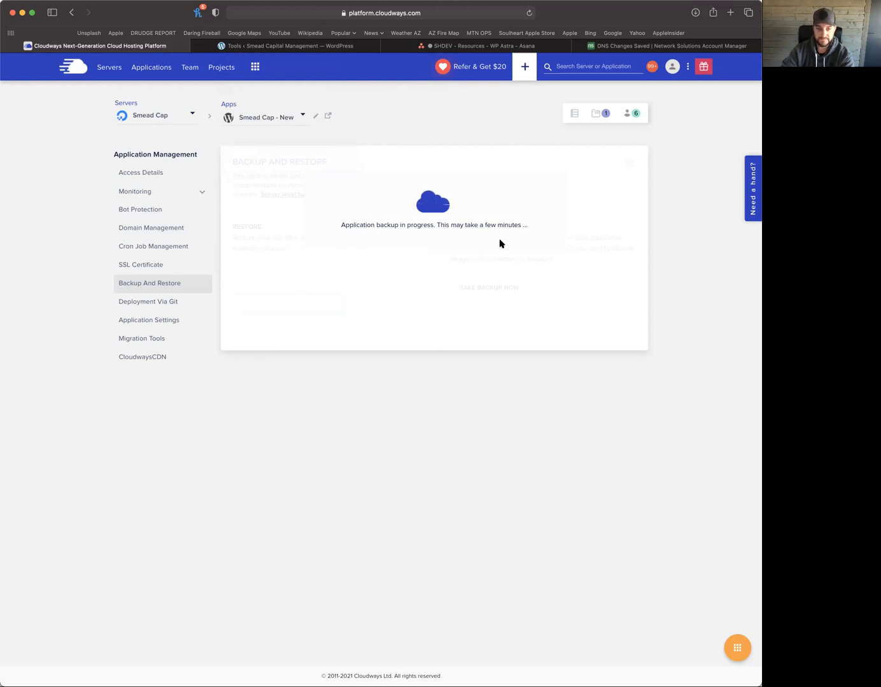
pyautogui.click(290, 48)
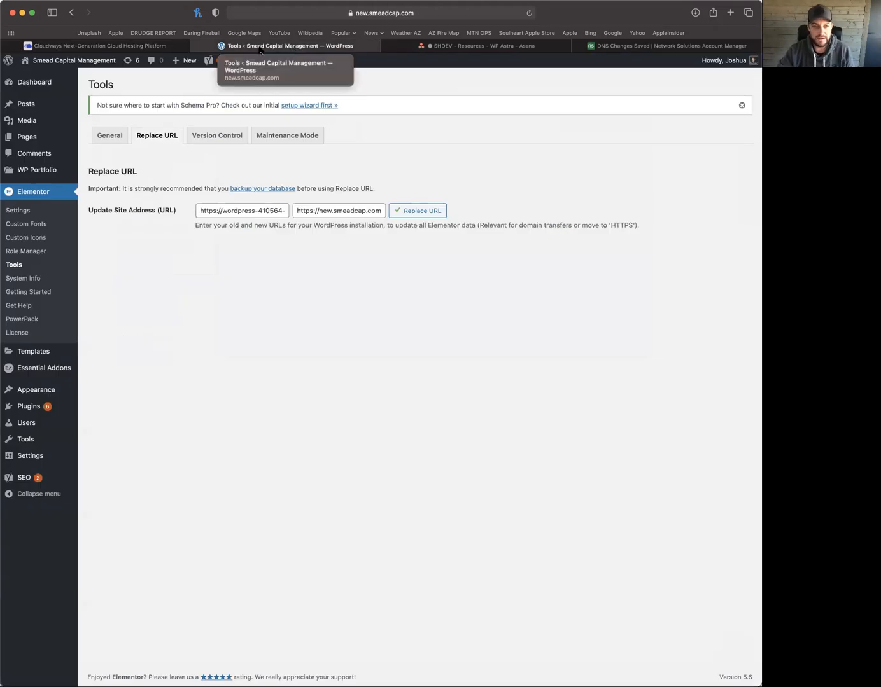
# Check the backup's progress, then visit the live Smead Capital Management site from WordPress
pyautogui.click(145, 49)
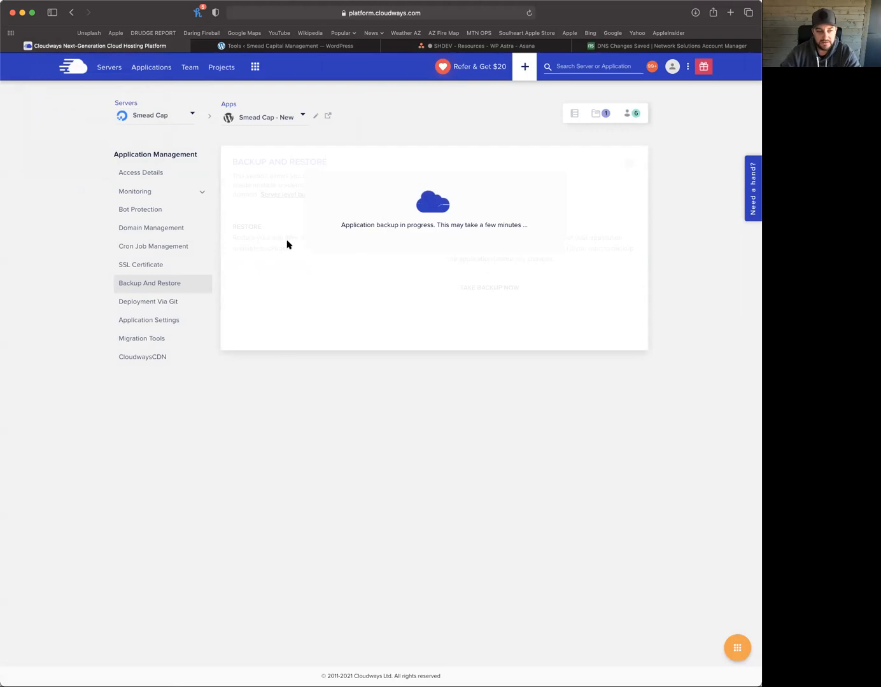
pyautogui.click(270, 48)
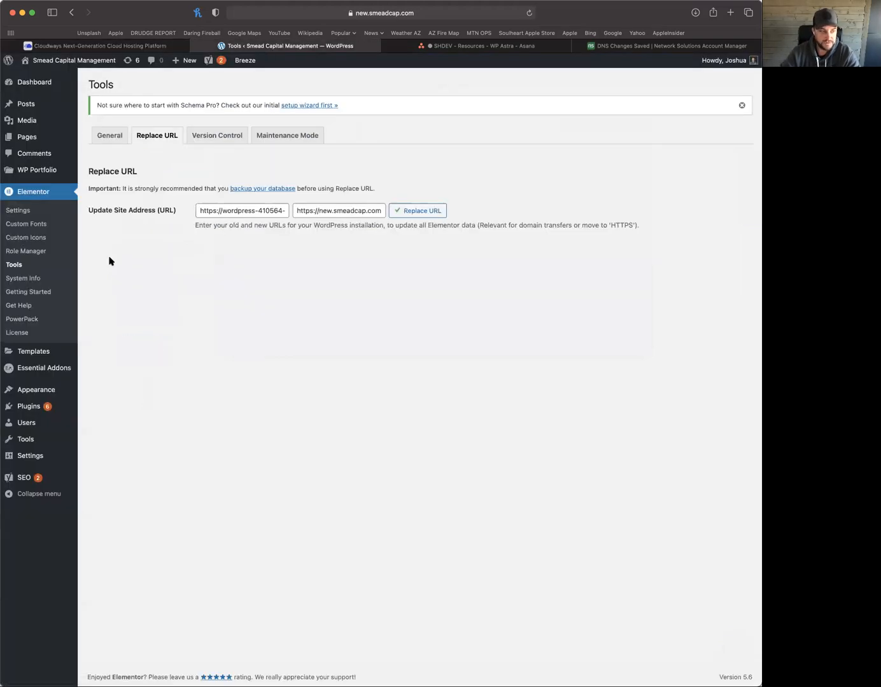
pyautogui.click(63, 62)
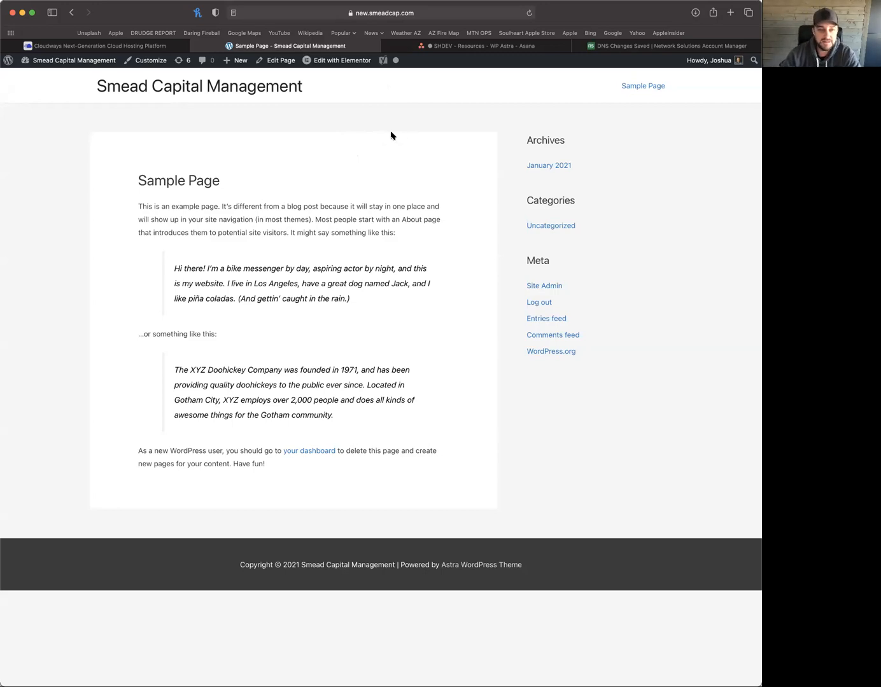
# Leave the live Sample Page and confirm the Cloudways application backup has completed
pyautogui.moveTo(308, 86)
pyautogui.mouseDown()
pyautogui.moveTo(80, 87)
pyautogui.moveTo(300, 86)
pyautogui.mouseUp()
pyautogui.click(81, 87)
pyautogui.click(296, 88)
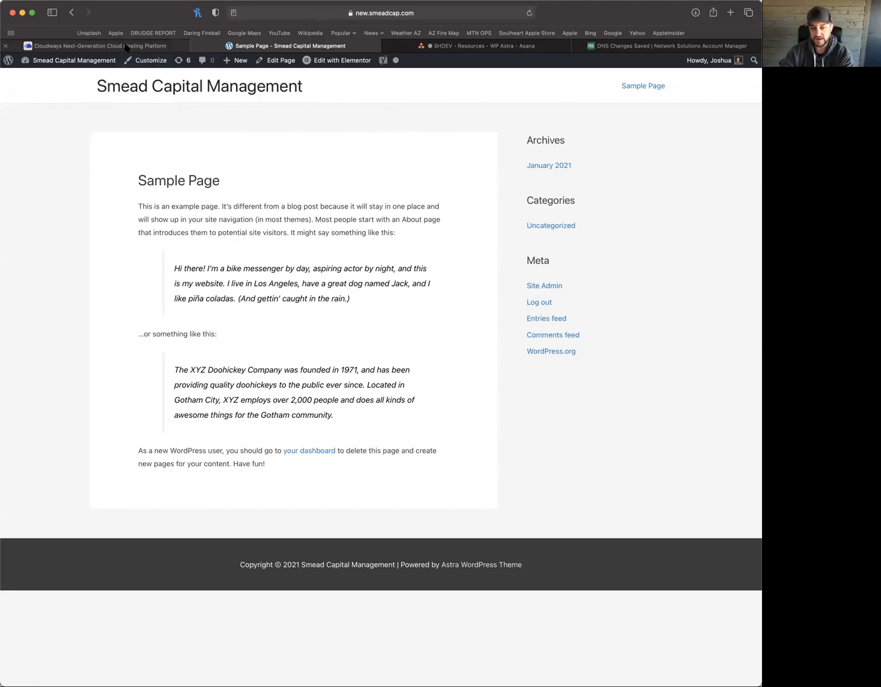
pyautogui.moveTo(126, 47)
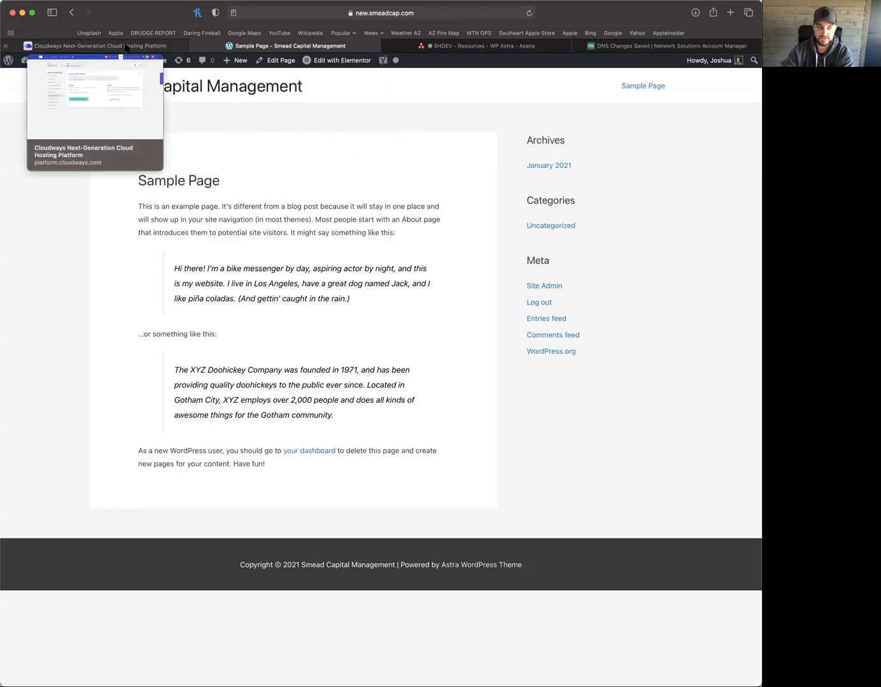
pyautogui.click(126, 47)
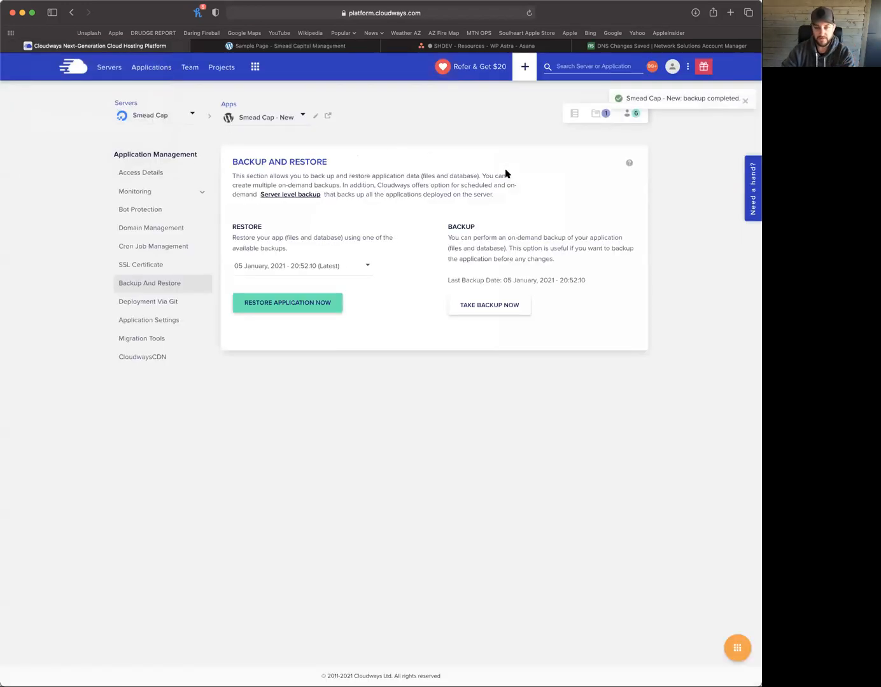